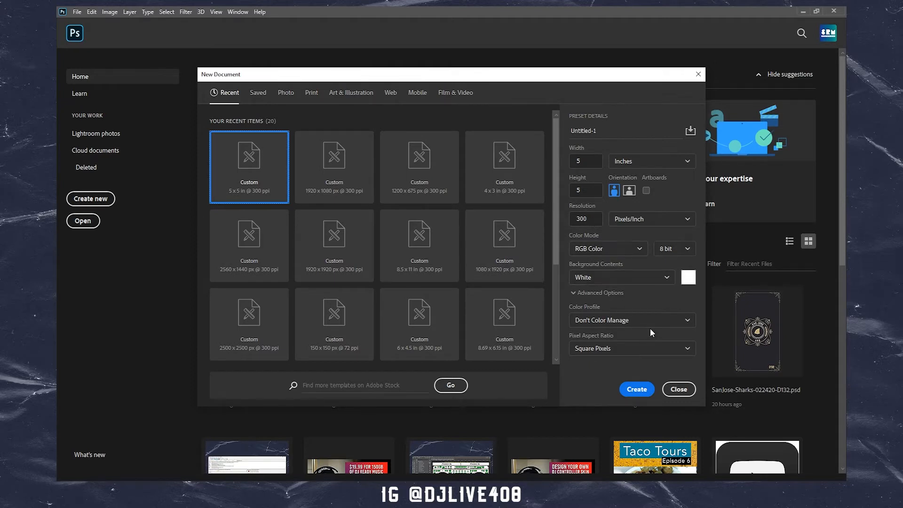
# Create a new 5 x 5 inch document at 300 pixels/inch in 8-bit RGB Color with a white background.
pyautogui.click(634, 389)
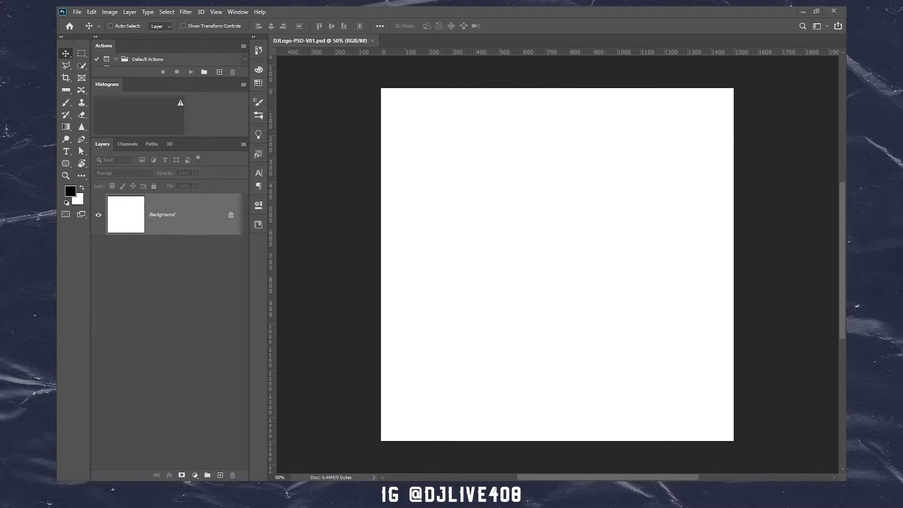
# Enlarge the Photos window with the Wynn Las Vegas residents image and examine the lettering styles of the DJ logos up close.
pyautogui.moveTo(57, 114); pyautogui.dragTo(463, 75)
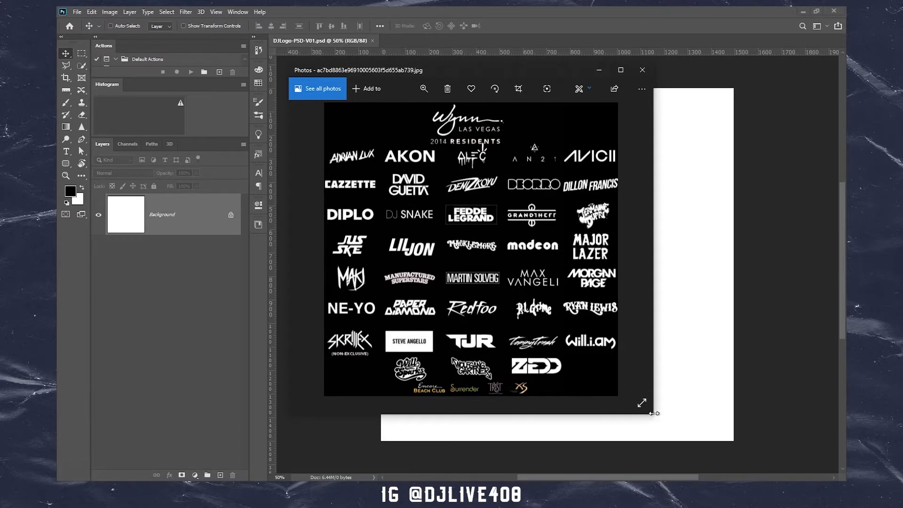
pyautogui.moveTo(654, 413); pyautogui.dragTo(815, 462)
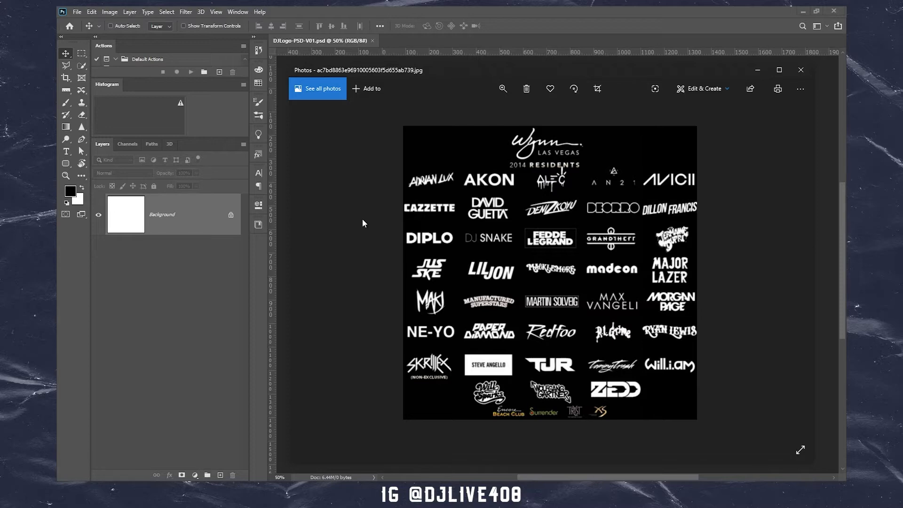
pyautogui.moveTo(466, 74); pyautogui.dragTo(456, 71)
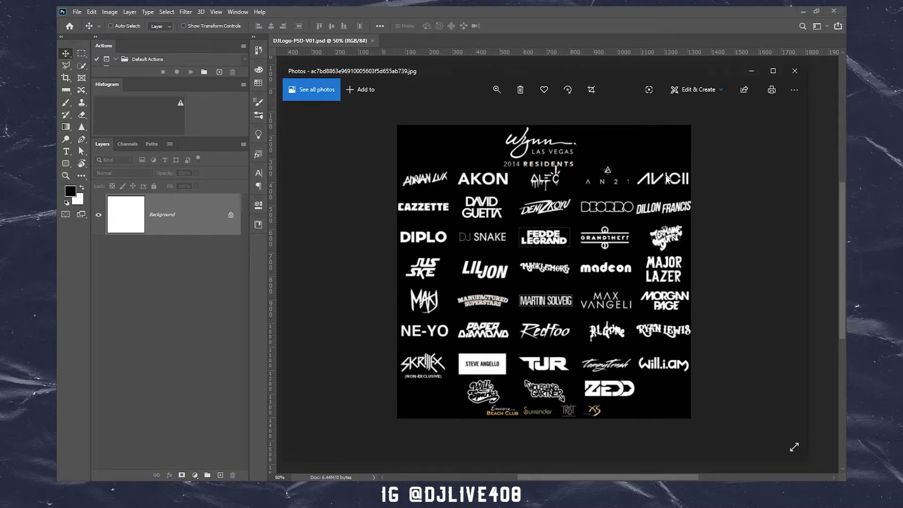
pyautogui.scroll(2, 686, 189)
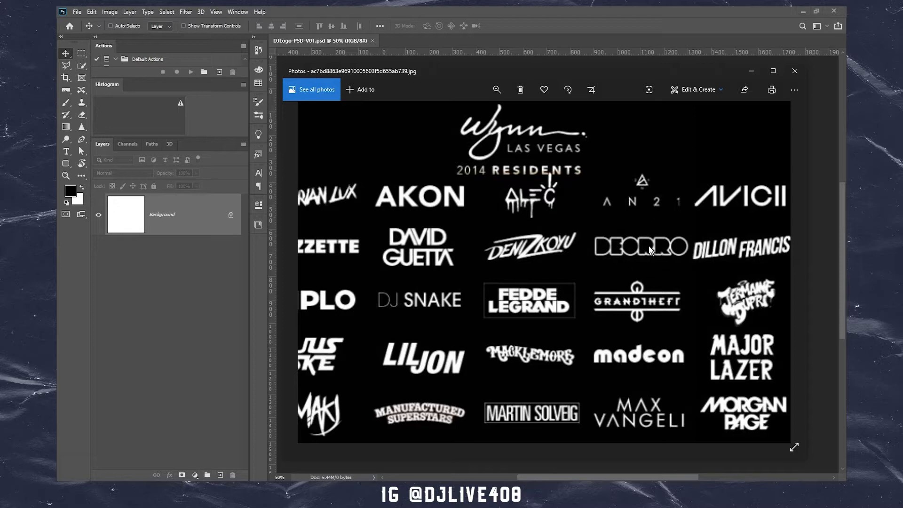
pyautogui.moveTo(596, 230); pyautogui.dragTo(623, 163)
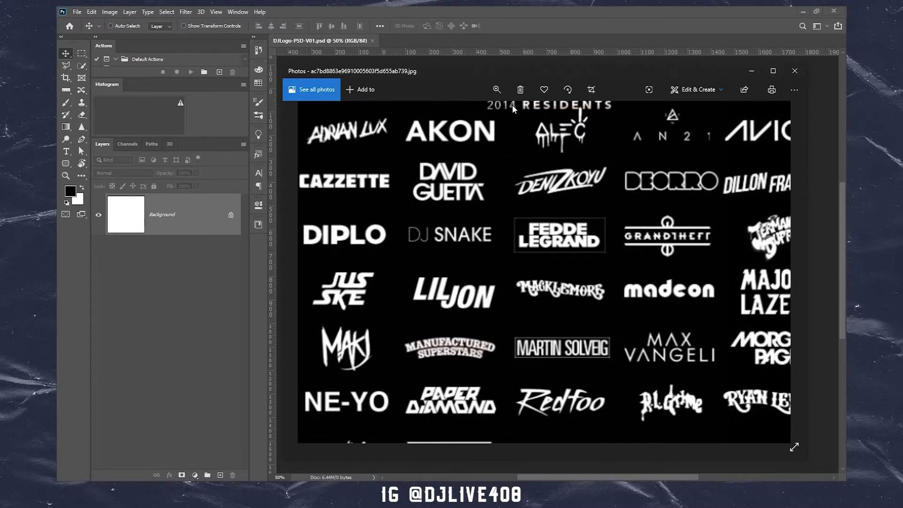
pyautogui.click(492, 88)
pyautogui.moveTo(526, 113); pyautogui.dragTo(461, 112)
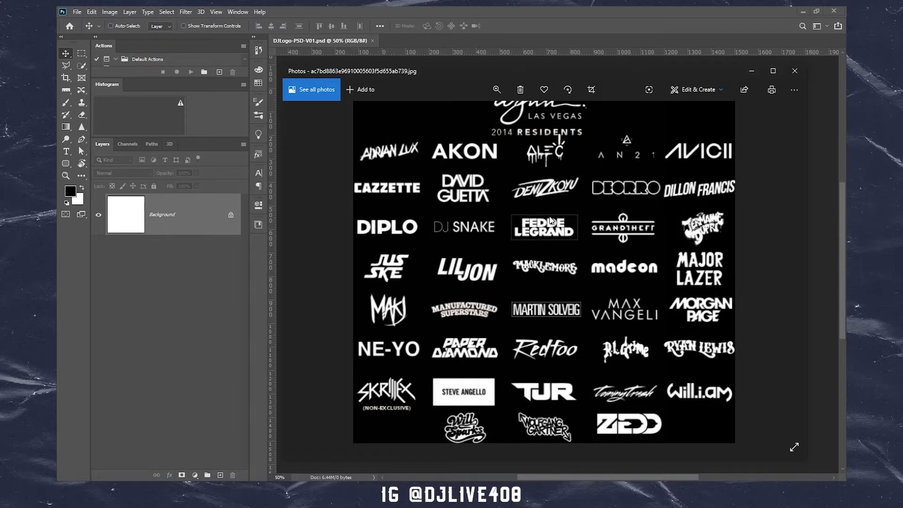
pyautogui.moveTo(573, 205); pyautogui.dragTo(566, 224)
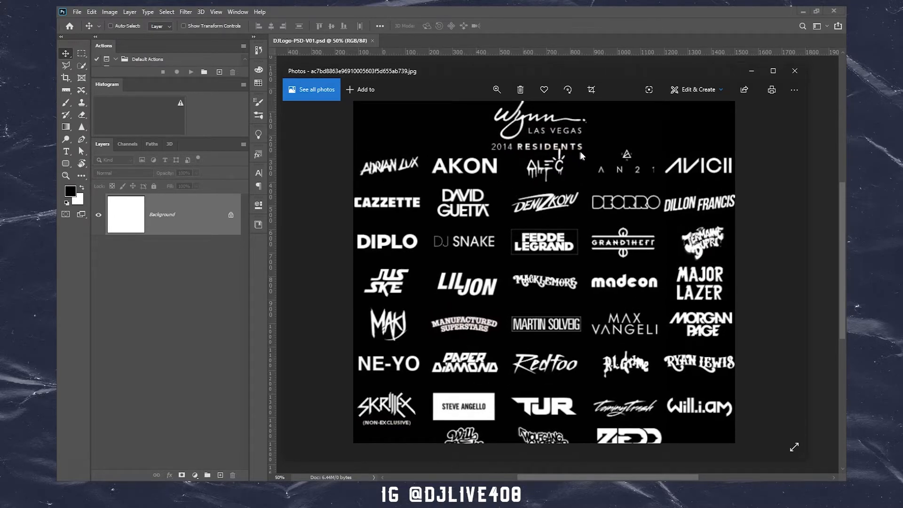
pyautogui.moveTo(593, 308); pyautogui.dragTo(590, 258)
pyautogui.moveTo(583, 195); pyautogui.dragTo(589, 242)
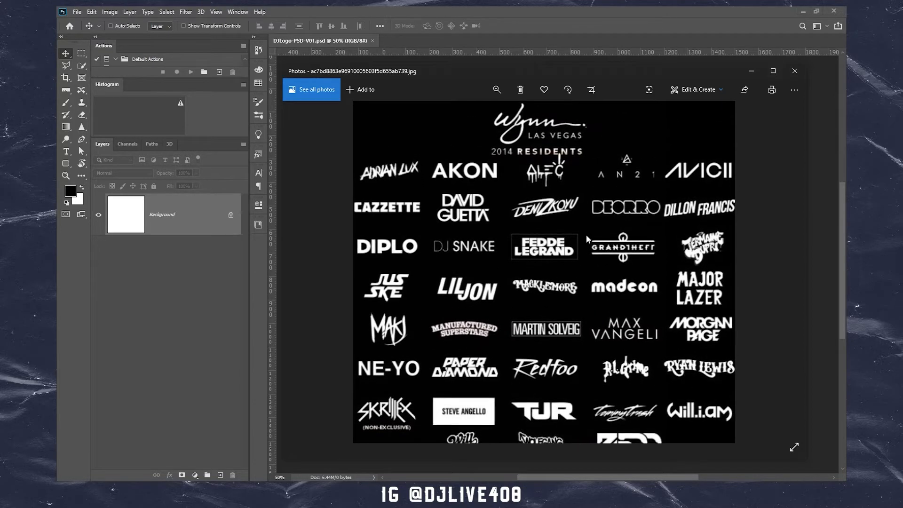
pyautogui.moveTo(534, 194); pyautogui.dragTo(531, 155)
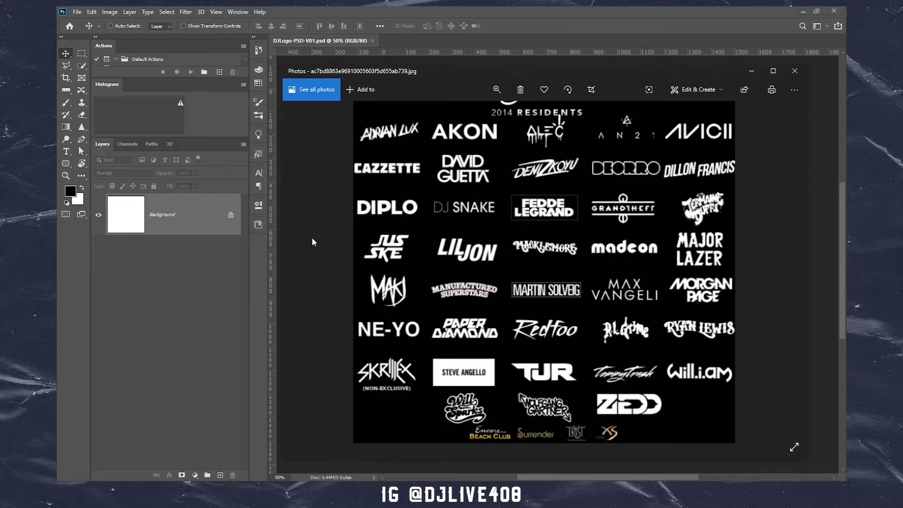
# Switch back to Photoshop and add the text DJ CAPTURE in the upper part of the blank canvas.
pyautogui.hotkey('alt', 'Tab')
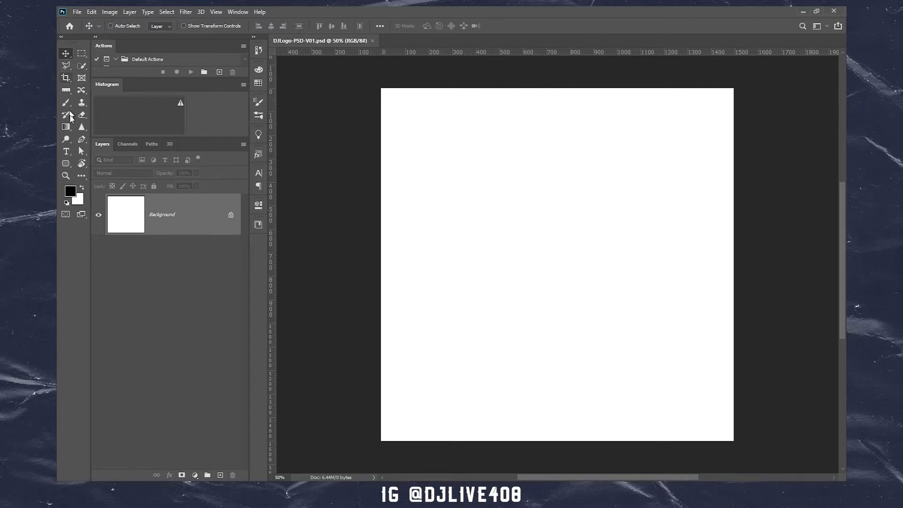
pyautogui.press('t')
pyautogui.click(511, 199)
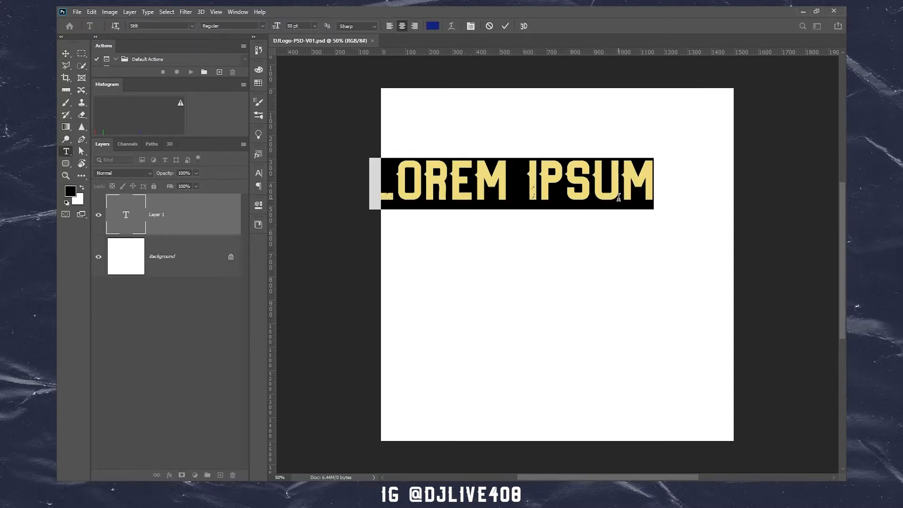
pyautogui.write('DJ ')
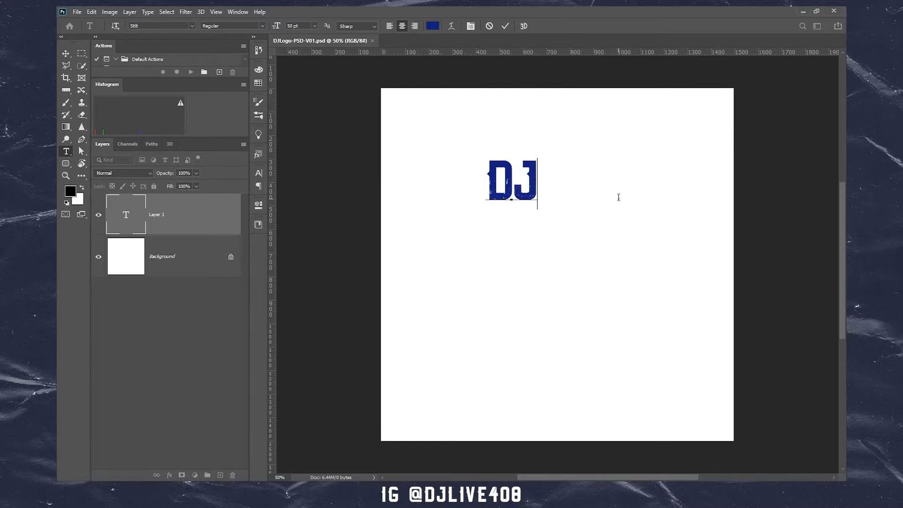
pyautogui.write('CAPTURE')
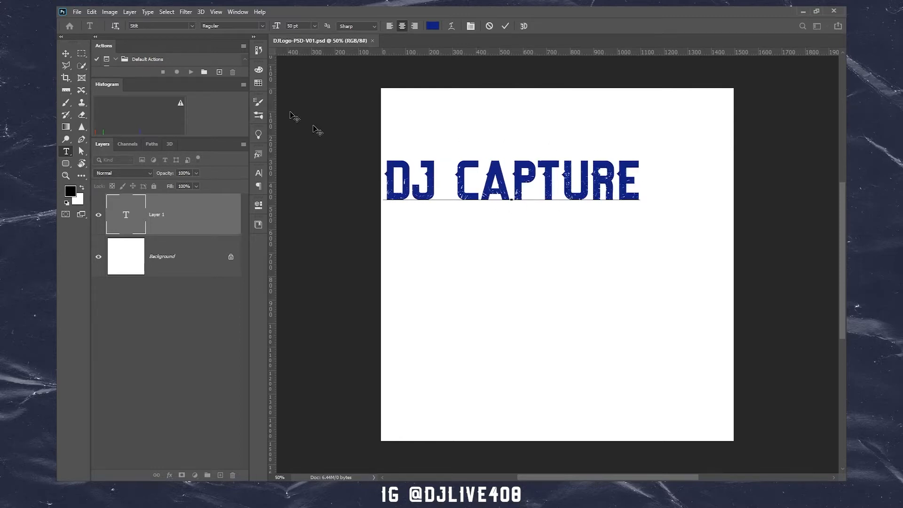
# Move the DJ CAPTURE text lower and align it with the Background layer so it is centred on the canvas.
pyautogui.click(66, 54)
pyautogui.moveTo(503, 191); pyautogui.dragTo(543, 235)
pyautogui.keyDown('shift'); pyautogui.click(170, 259); pyautogui.keyUp('shift')
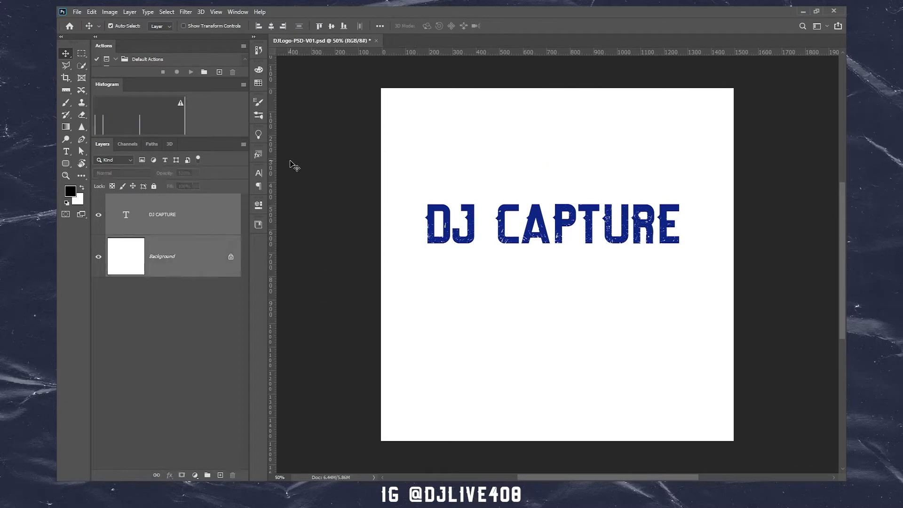
pyautogui.click(271, 26)
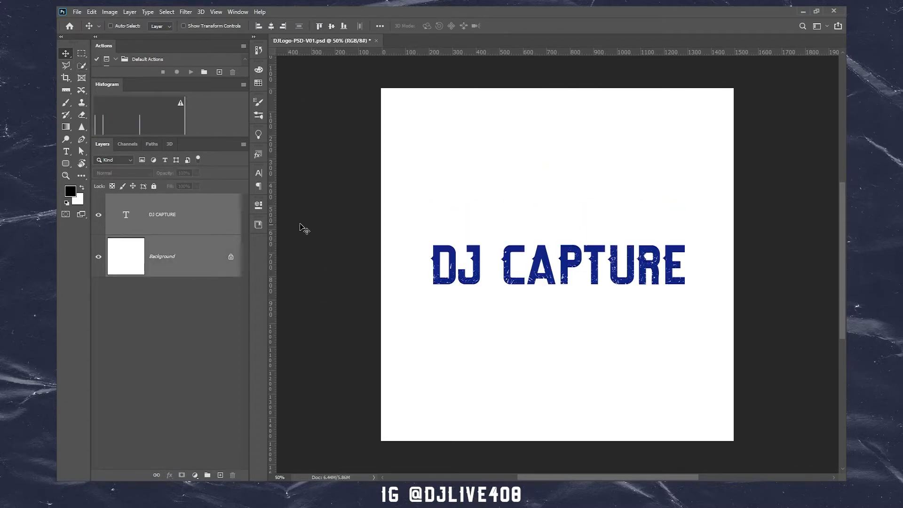
# Change the font of the DJ CAPTURE text layer to Arial Bold.
pyautogui.click(222, 257)
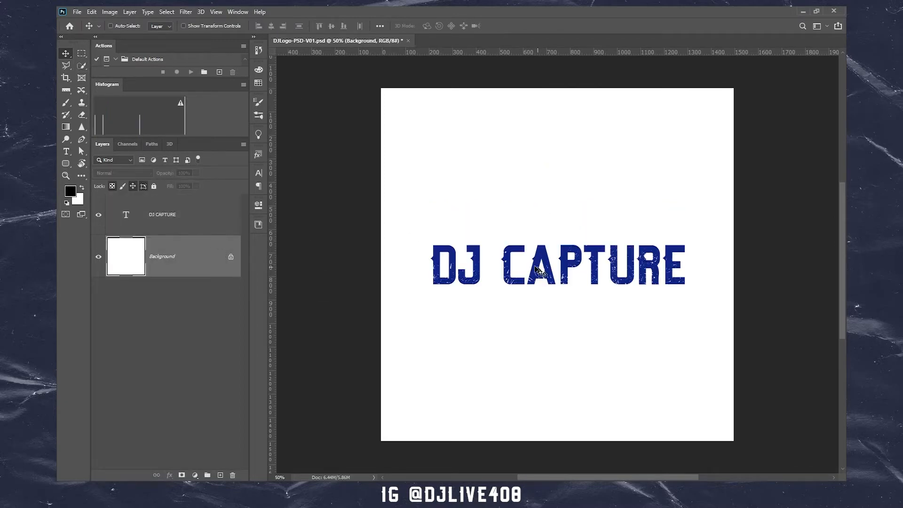
pyautogui.keyDown('ctrl'); pyautogui.click(447, 256); pyautogui.keyUp('ctrl')
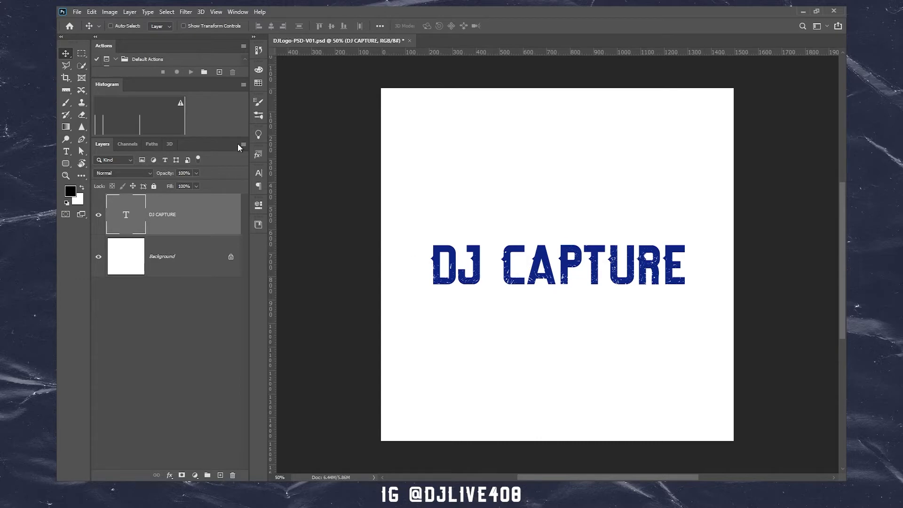
pyautogui.click(259, 173)
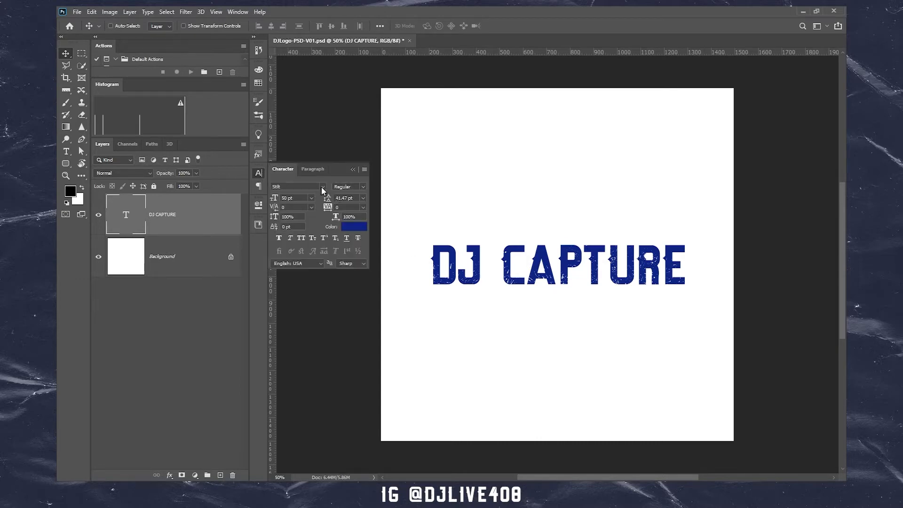
pyautogui.click(322, 187)
pyautogui.moveTo(451, 417); pyautogui.dragTo(462, 216)
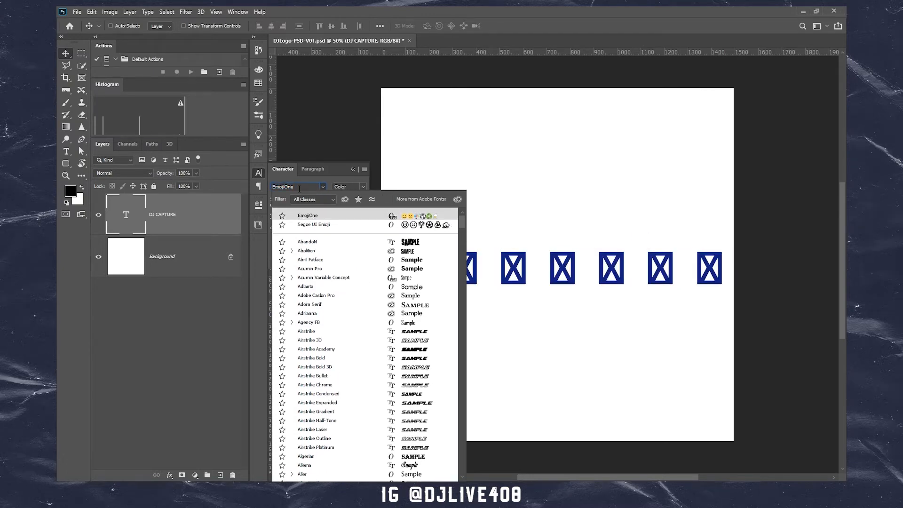
pyautogui.write('ao')
pyautogui.press('BackSpace')
pyautogui.press('BackSpace')
pyautogui.write('arial')
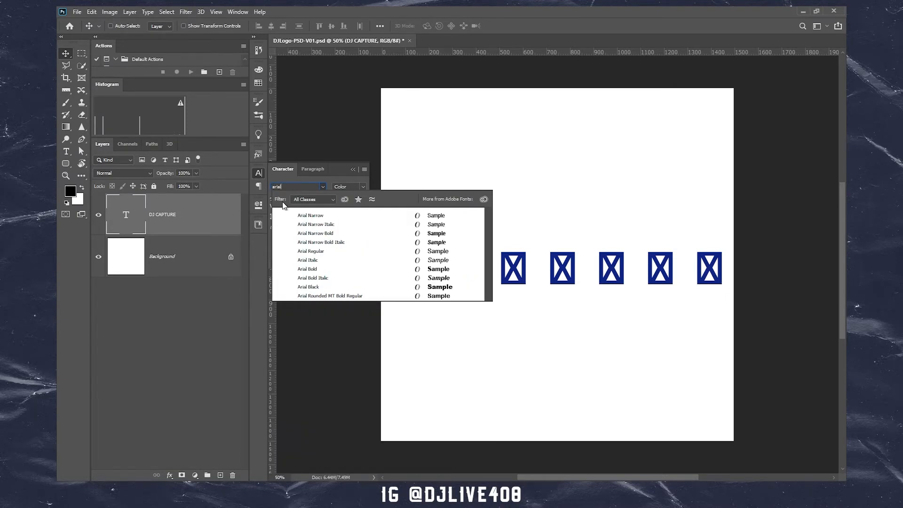
pyautogui.click(326, 269)
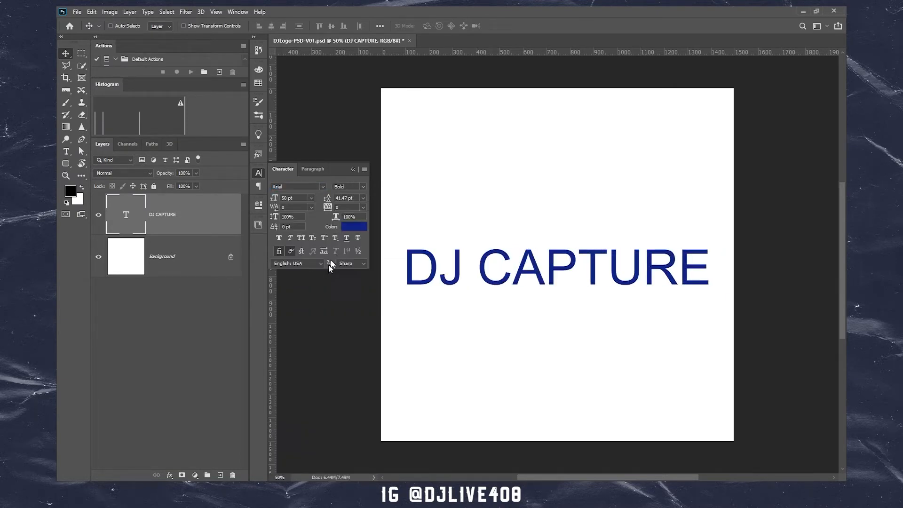
pyautogui.click(258, 174)
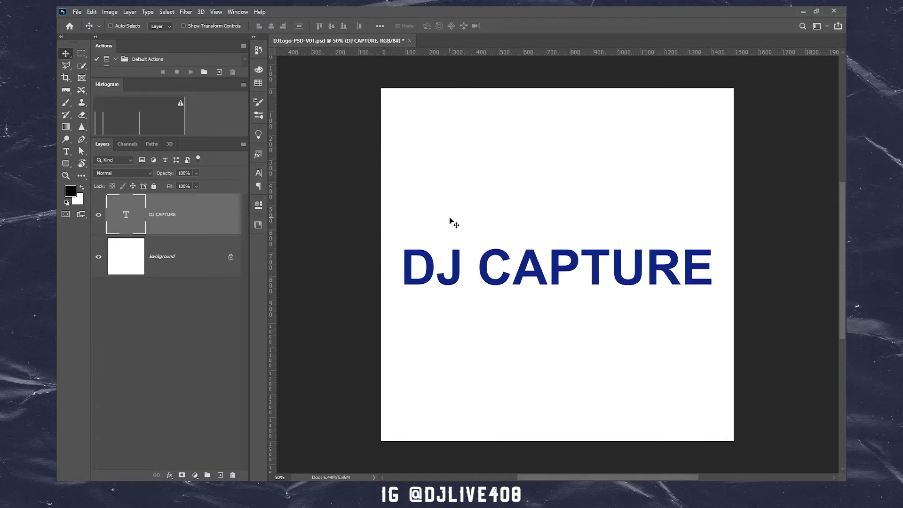
pyautogui.keyDown('shift'); pyautogui.click(178, 260); pyautogui.keyUp('shift')
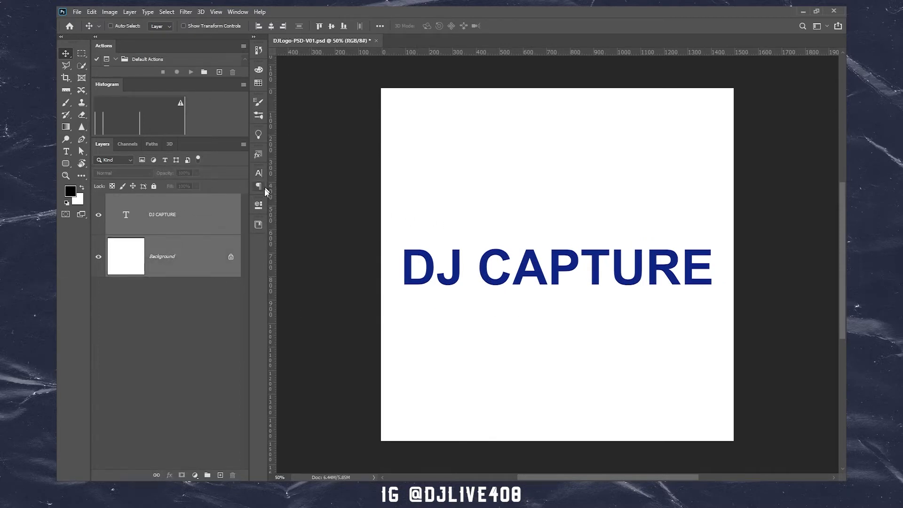
pyautogui.click(260, 174)
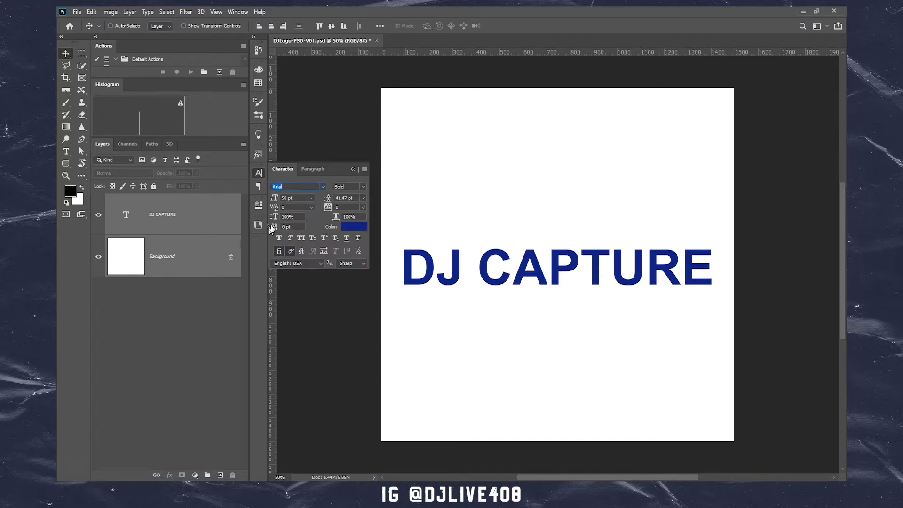
pyautogui.click(182, 220)
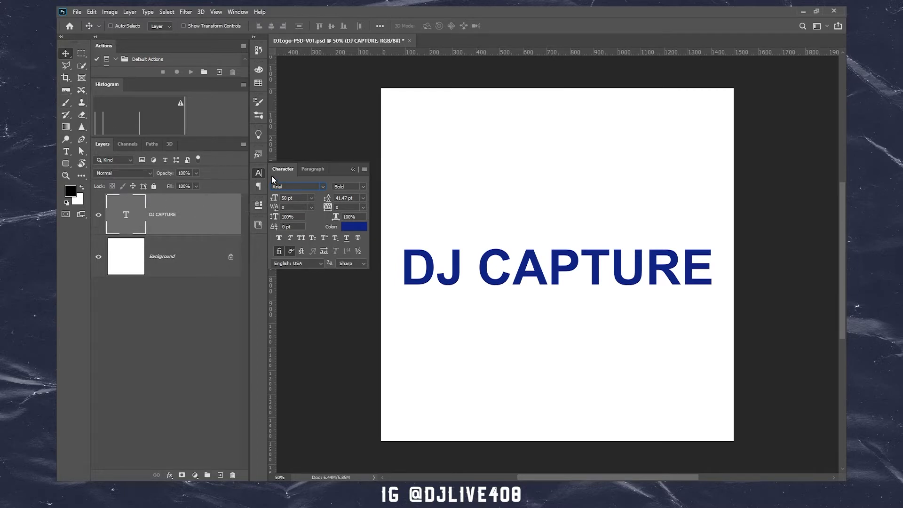
pyautogui.keyDown('ctrl'); pyautogui.click(202, 220); pyautogui.keyUp('ctrl')
pyautogui.click(204, 250)
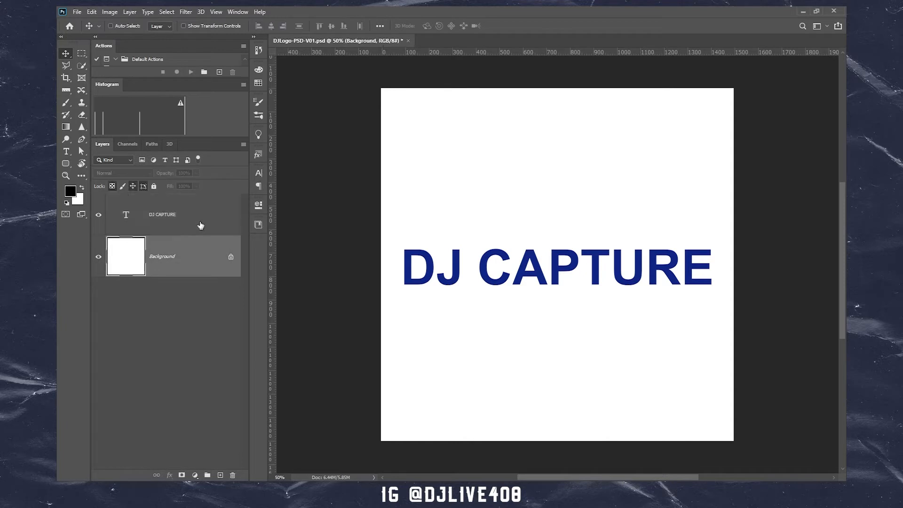
pyautogui.click(209, 216)
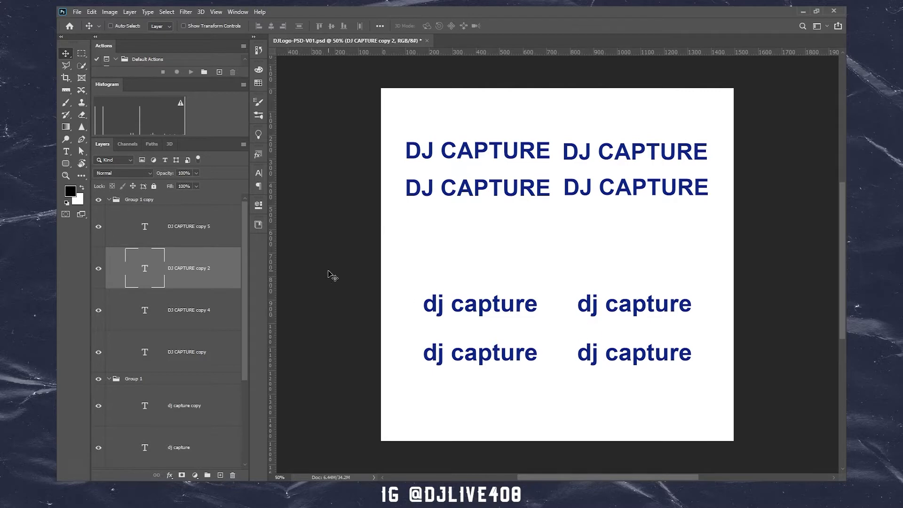
# Give every text copy its own font: Airstrike, Boucherie Block, Transformers and Road Rage for uppercase, with Harlow Solid Italic and Lalezar among the lowercase.
pyautogui.click(168, 307)
pyautogui.click(180, 231)
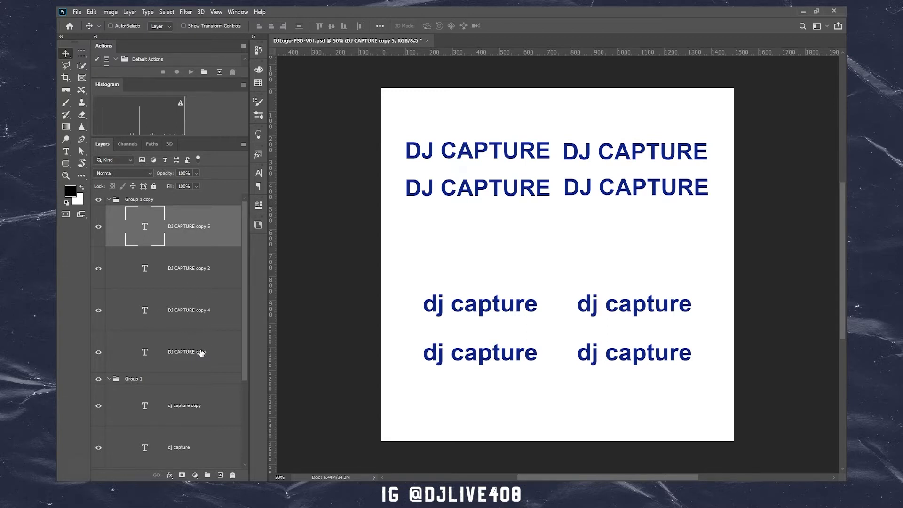
pyautogui.click(170, 267)
pyautogui.click(168, 230)
pyautogui.click(100, 229)
pyautogui.click(100, 229)
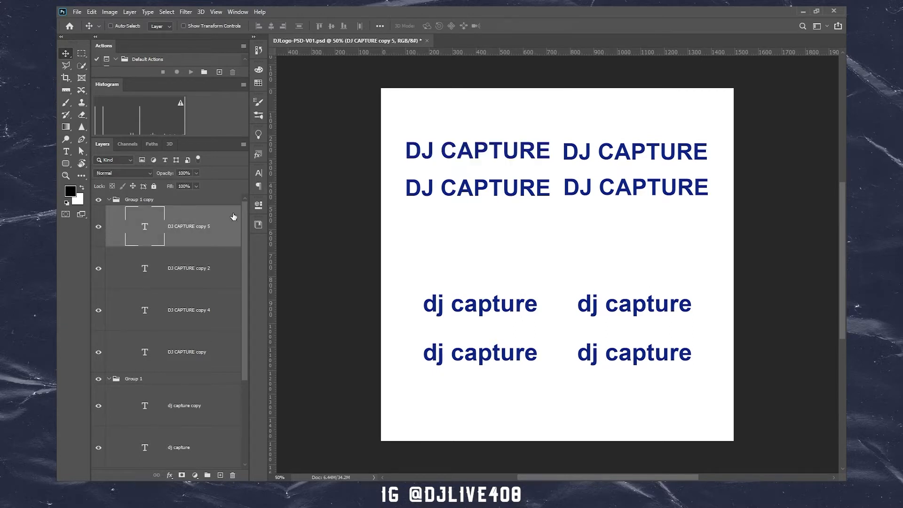
pyautogui.click(258, 173)
pyautogui.click(323, 187)
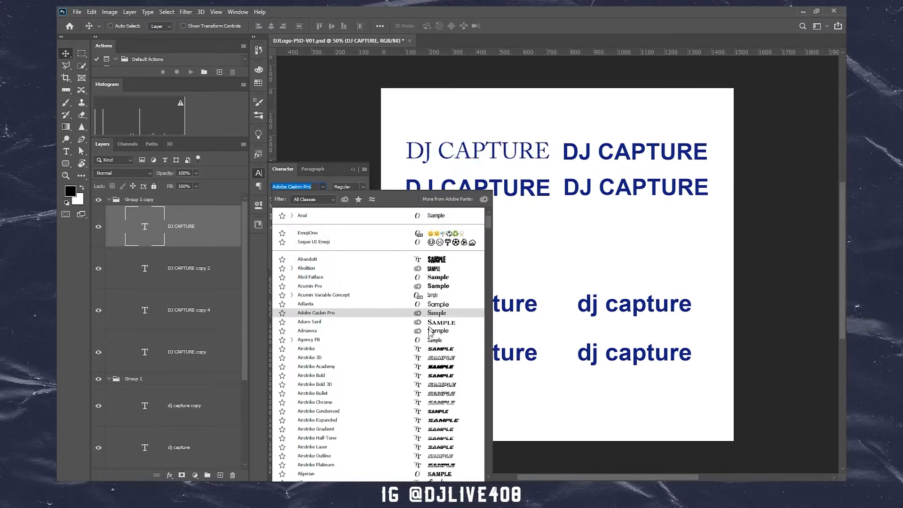
pyautogui.scroll(-2, 429, 329)
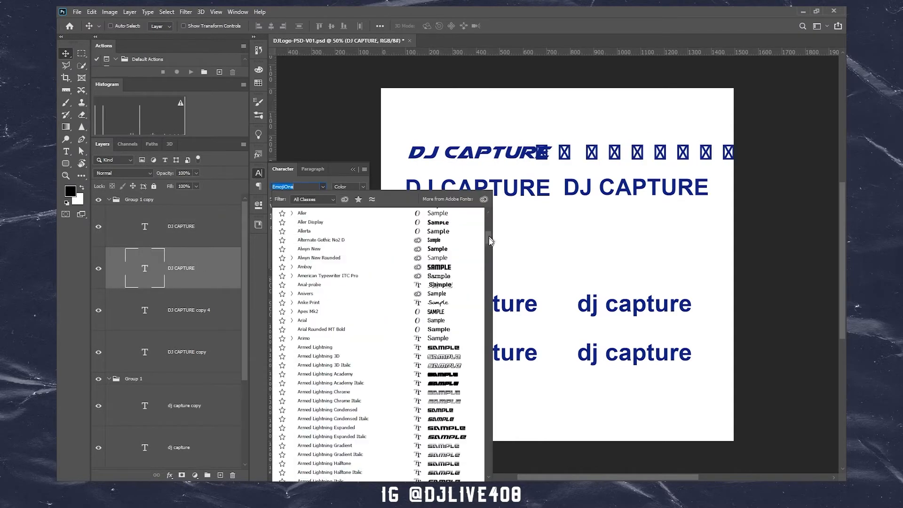
pyautogui.scroll(-3, 440, 320)
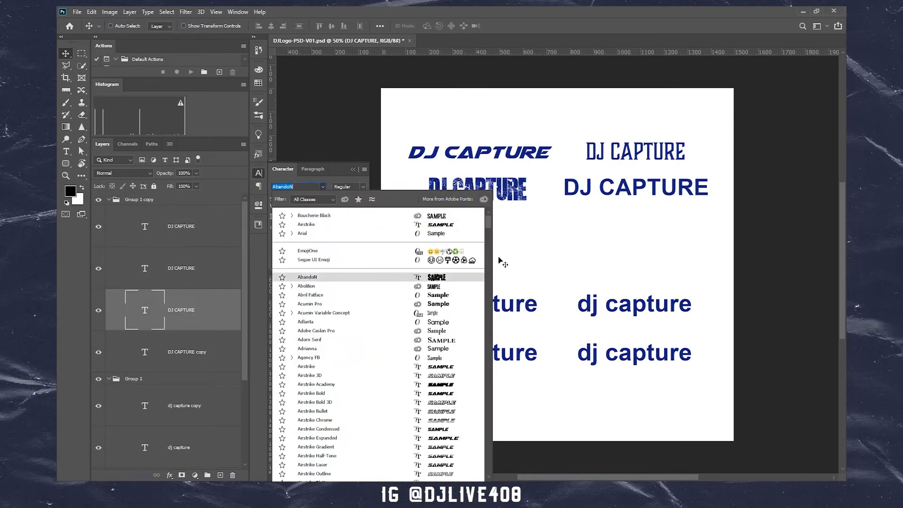
pyautogui.scroll(5, 489, 330)
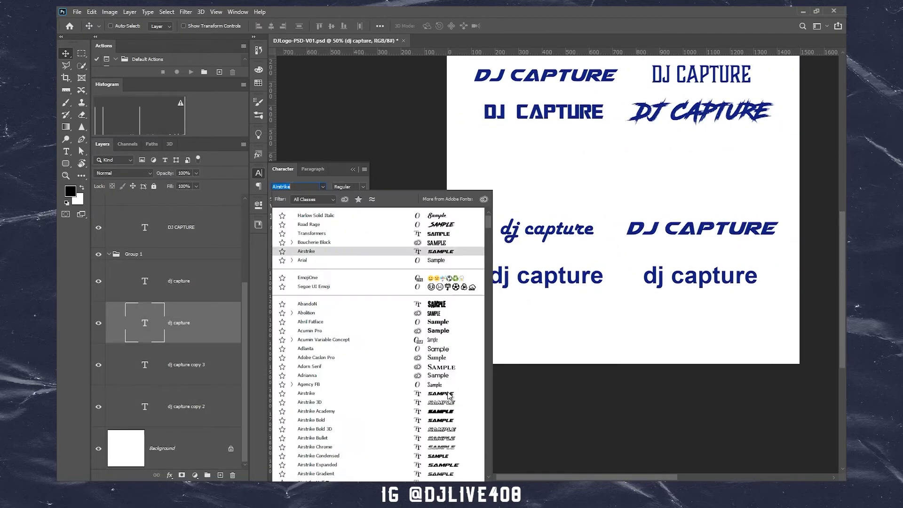
pyautogui.scroll(-5, 450, 396)
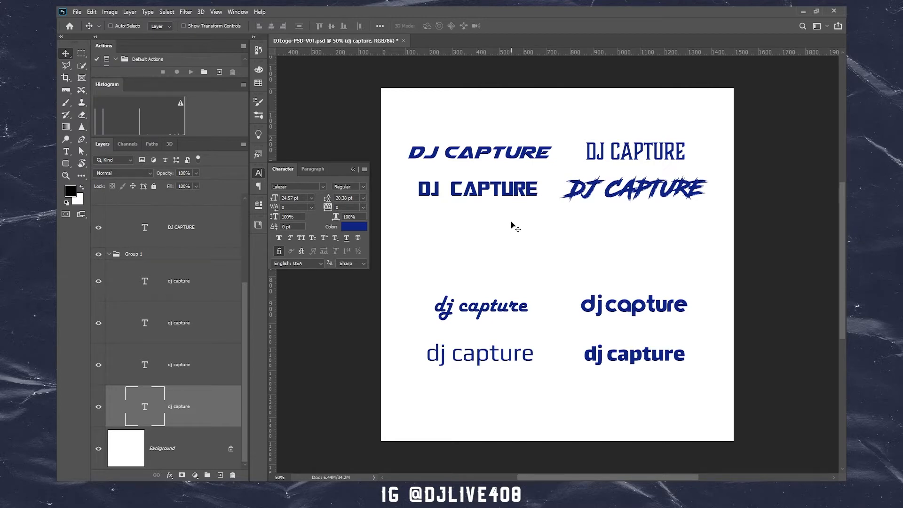
pyautogui.click(257, 176)
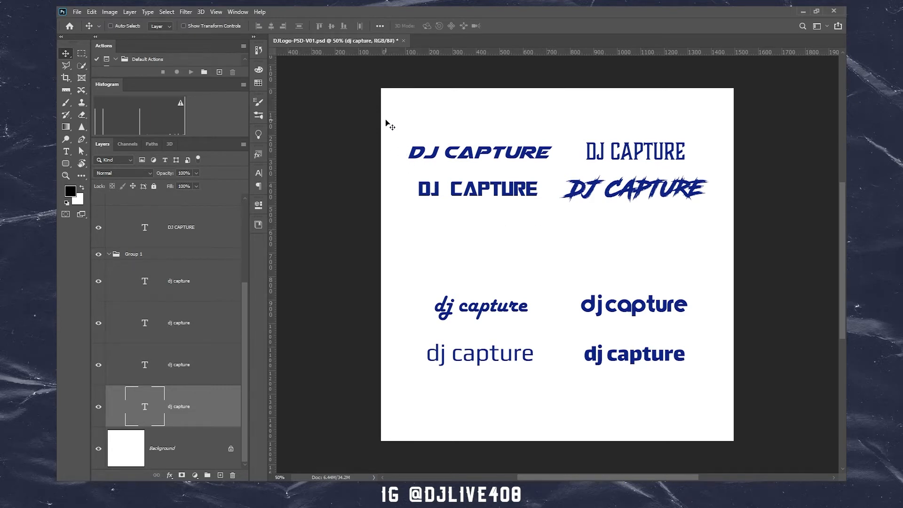
pyautogui.scroll(3, 174, 222)
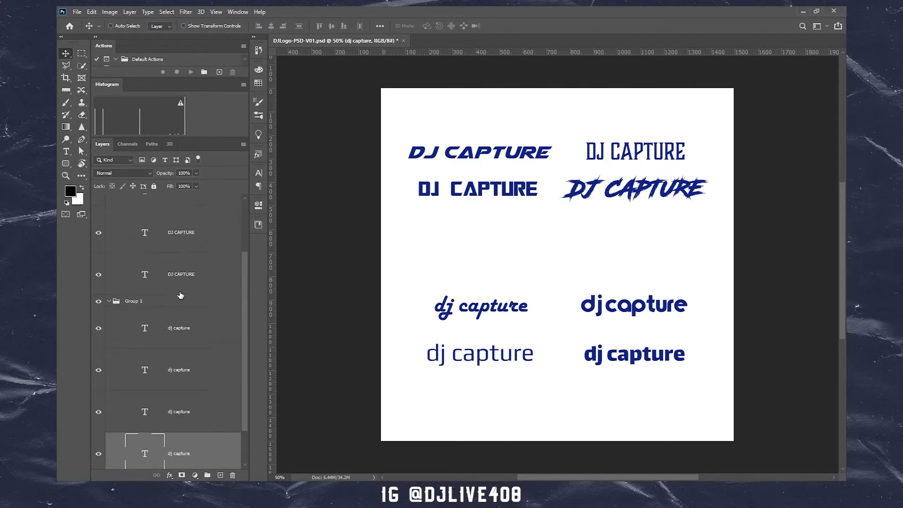
pyautogui.click(183, 225)
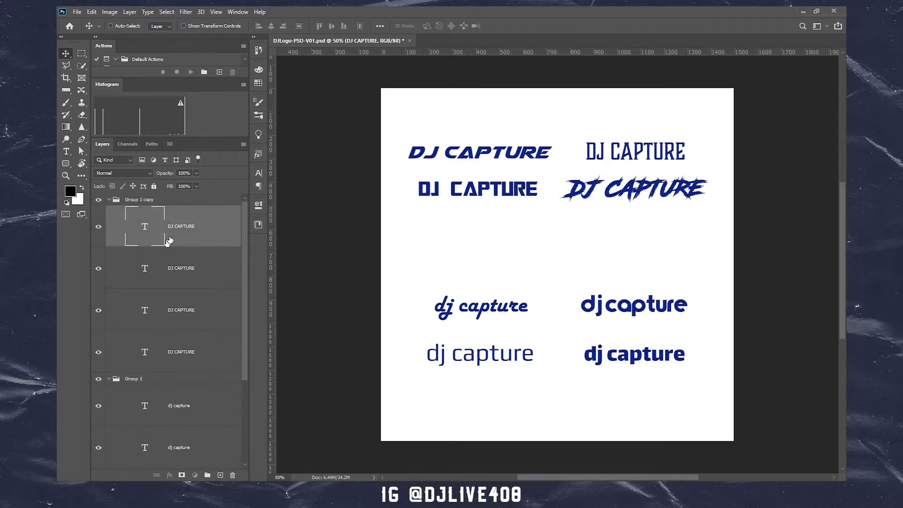
pyautogui.click(154, 252)
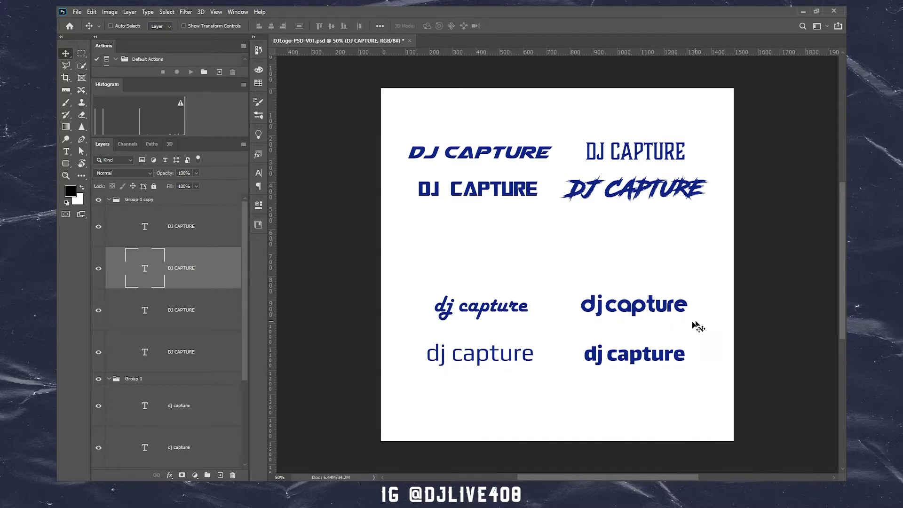
# Select the rounded lowercase dj capture text in the first lowercase row and check its font in the character settings.
pyautogui.rightClick(651, 308)
pyautogui.click(669, 328)
pyautogui.rightClick(665, 305)
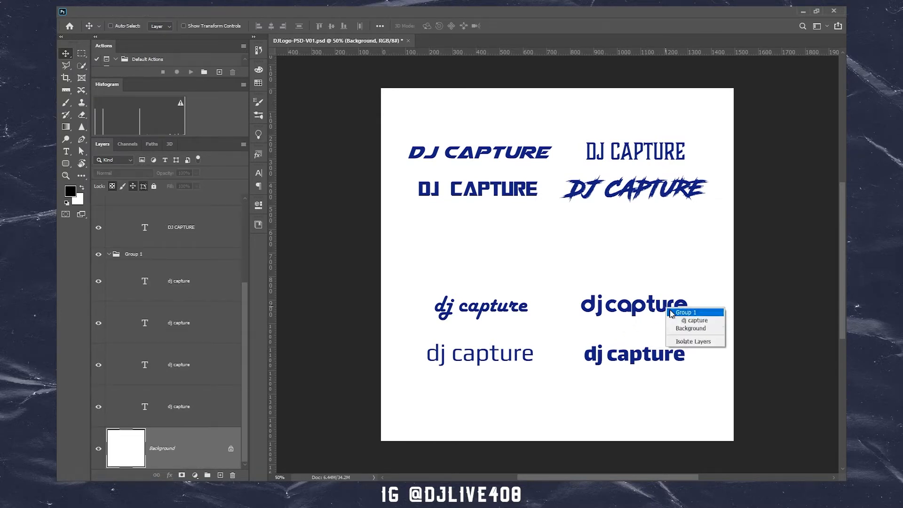
pyautogui.click(680, 317)
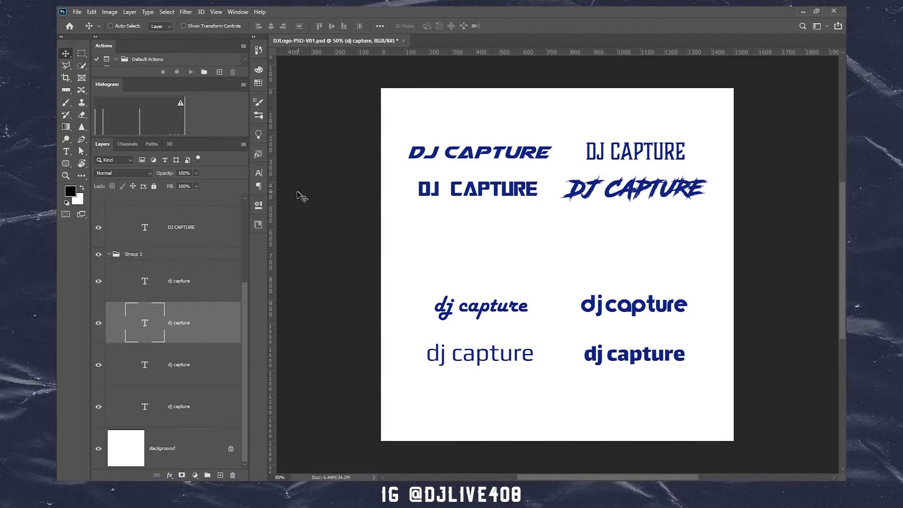
pyautogui.click(258, 173)
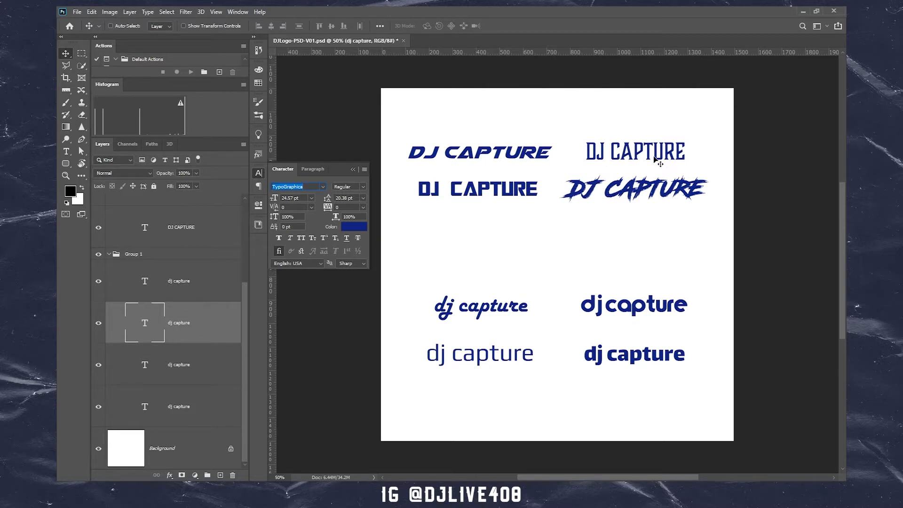
pyautogui.rightClick(492, 193)
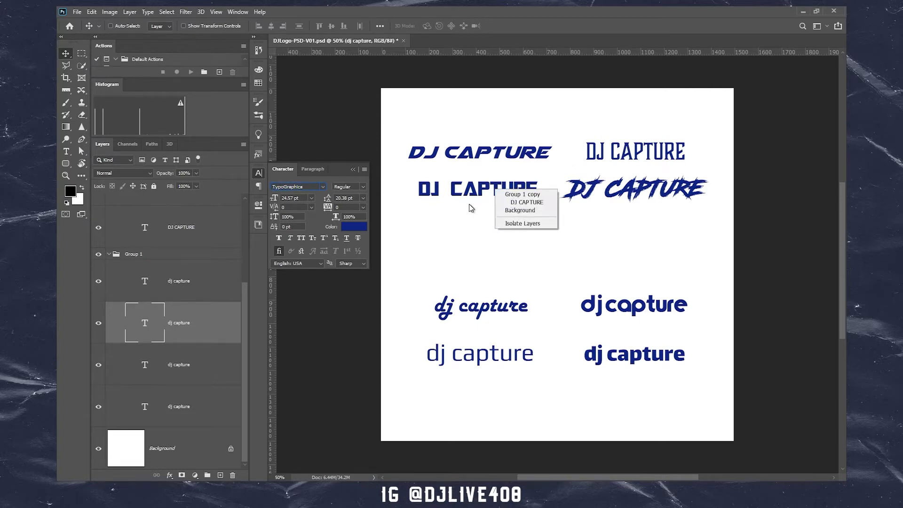
pyautogui.click(513, 200)
pyautogui.click(323, 187)
pyautogui.scroll(-1, 490, 243)
pyautogui.moveTo(490, 241); pyautogui.dragTo(490, 419)
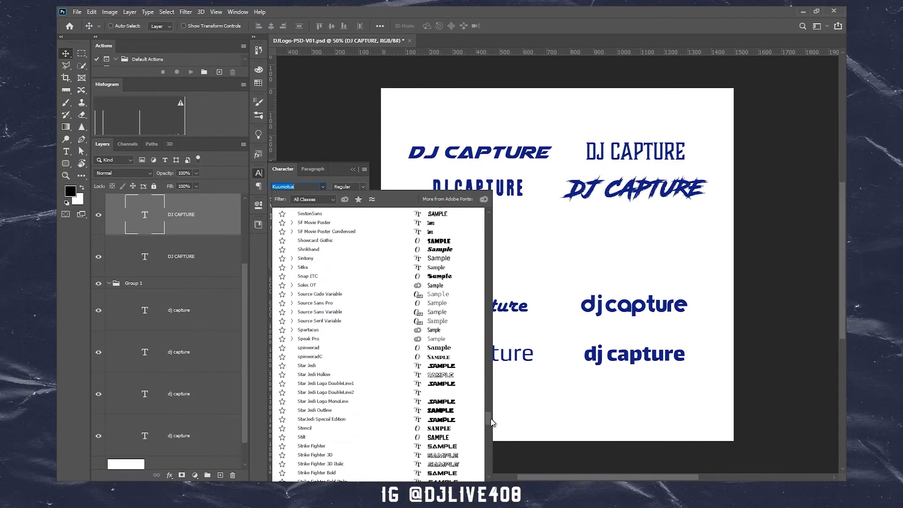
pyautogui.click(258, 174)
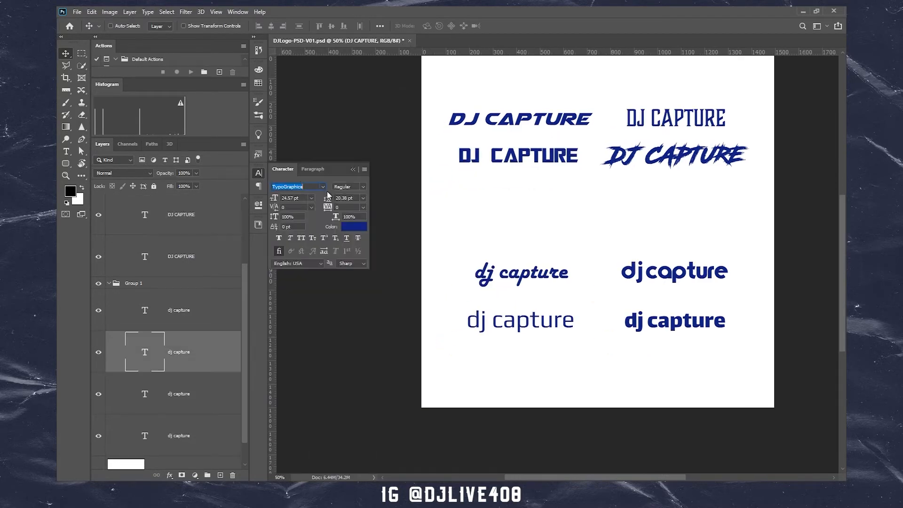
pyautogui.click(323, 186)
pyautogui.scroll(20, 463, 415)
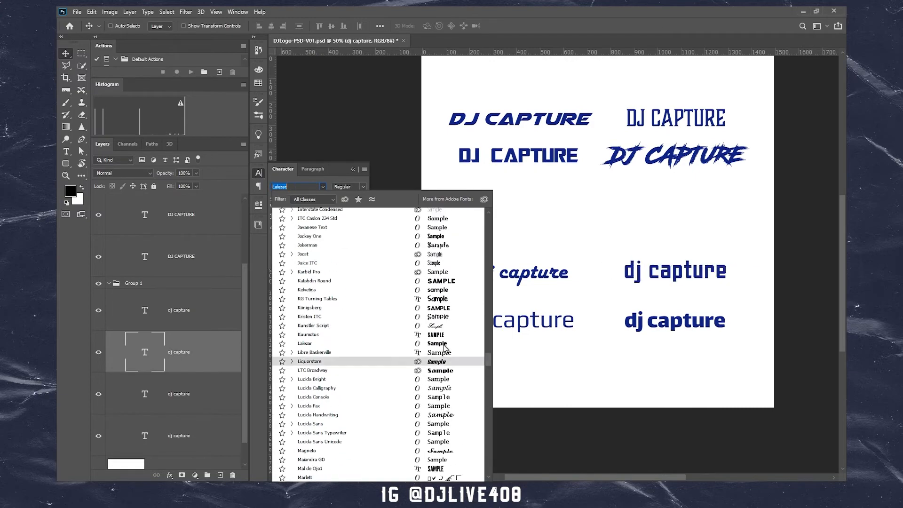
pyautogui.click(445, 347)
# Change the font of the uppercase DJ CAPTURE text in the Transformers font to Prohibition.
pyautogui.click(181, 214)
pyautogui.click(323, 186)
pyautogui.moveTo(490, 353); pyautogui.dragTo(491, 466)
pyautogui.scroll(4, 444, 258)
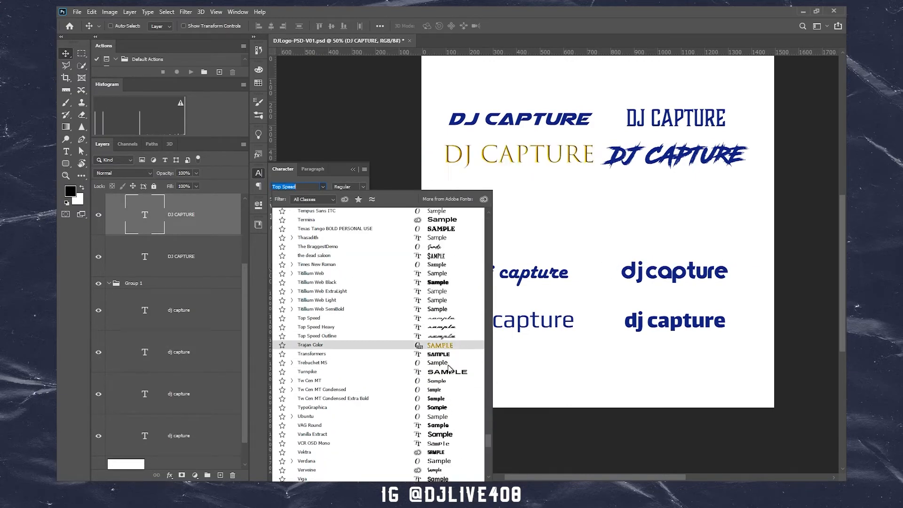
pyautogui.scroll(9, 444, 410)
pyautogui.scroll(10, 442, 411)
pyautogui.click(438, 294)
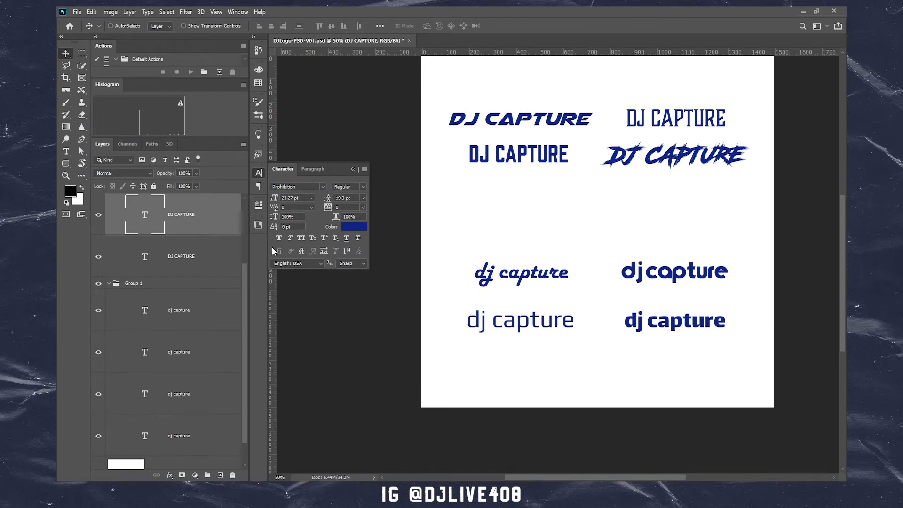
pyautogui.scroll(1, 486, 298)
pyautogui.moveTo(533, 269); pyautogui.dragTo(503, 294)
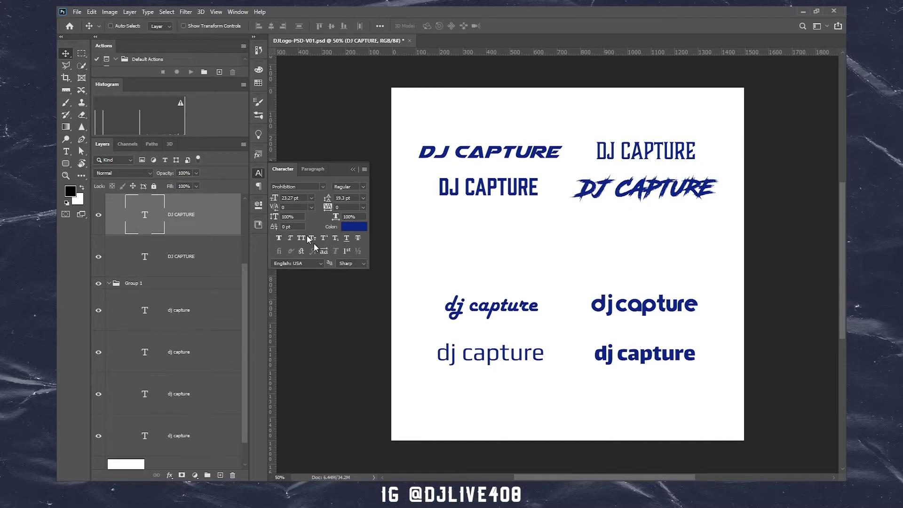
pyautogui.click(258, 174)
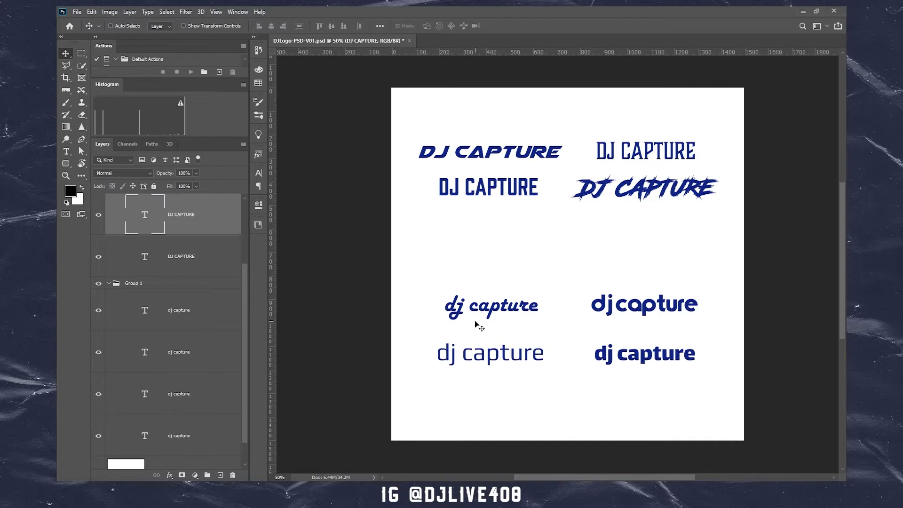
# Examine the preset shapes available for the Custom Shape tool, then return to the Move tool.
pyautogui.click(70, 165)
pyautogui.click(111, 208)
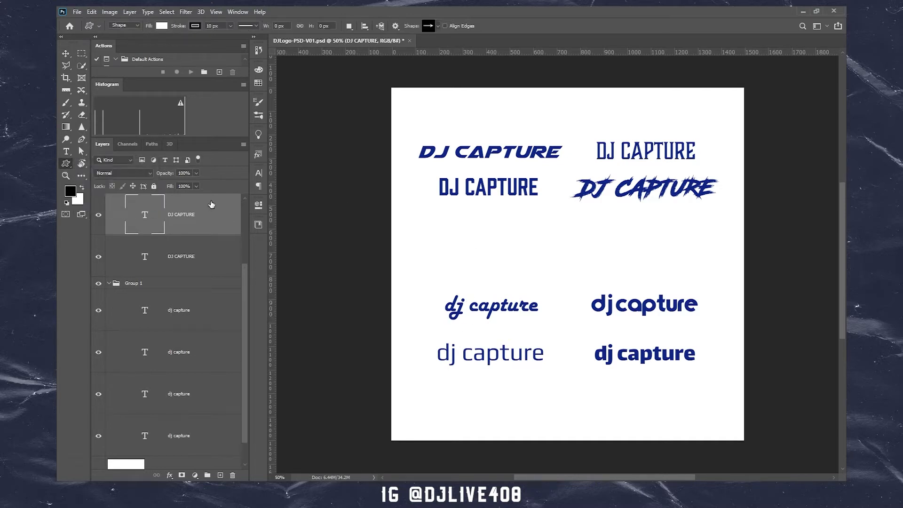
pyautogui.click(439, 26)
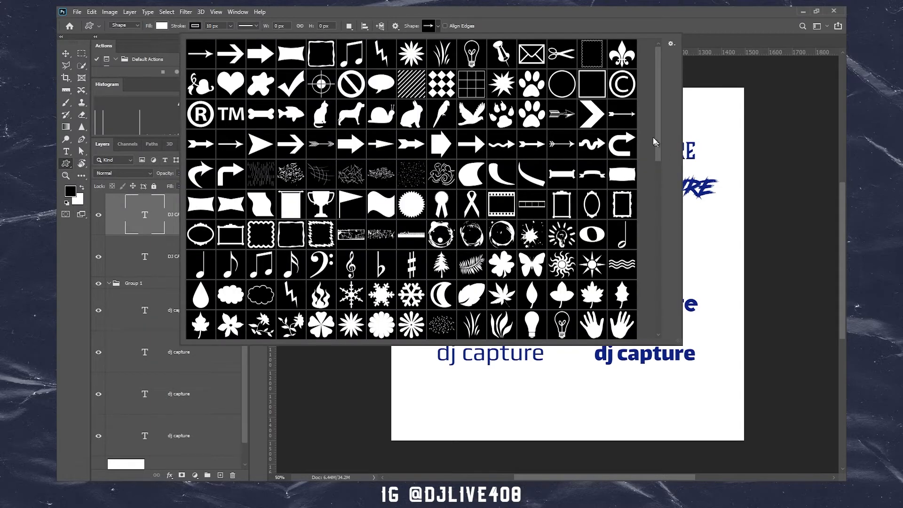
pyautogui.moveTo(660, 92); pyautogui.dragTo(659, 233)
pyautogui.click(66, 54)
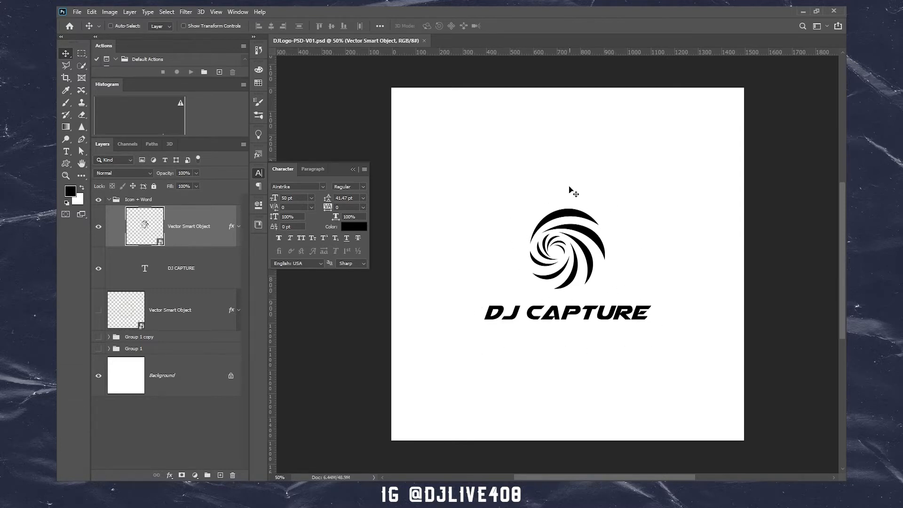
# Hide the Icon + Word group, and show and expand Group 1 and Group 1 copy.
pyautogui.moveTo(282, 169); pyautogui.dragTo(262, 187)
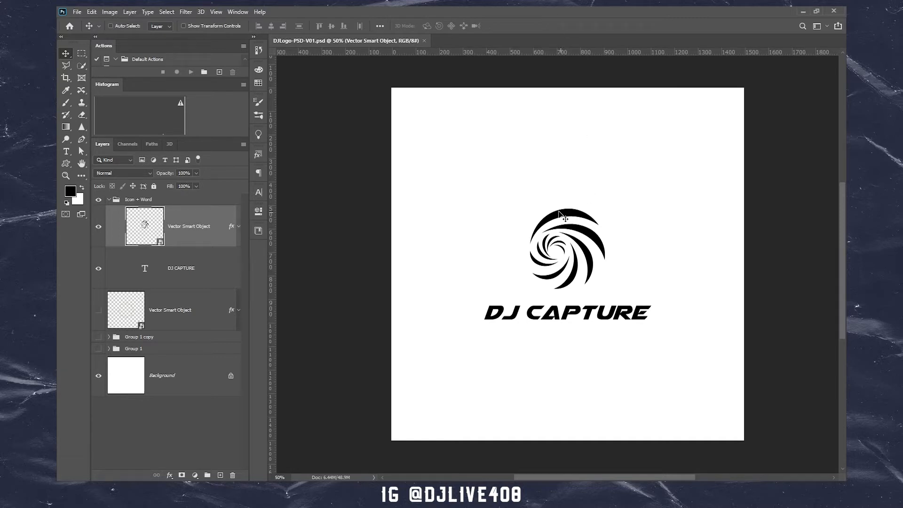
pyautogui.click(110, 200)
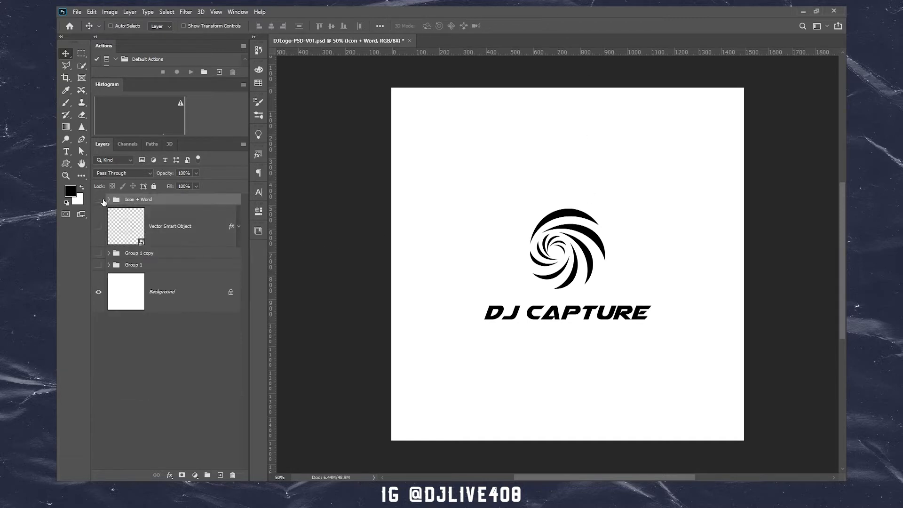
pyautogui.click(99, 200)
pyautogui.click(99, 265)
pyautogui.click(99, 253)
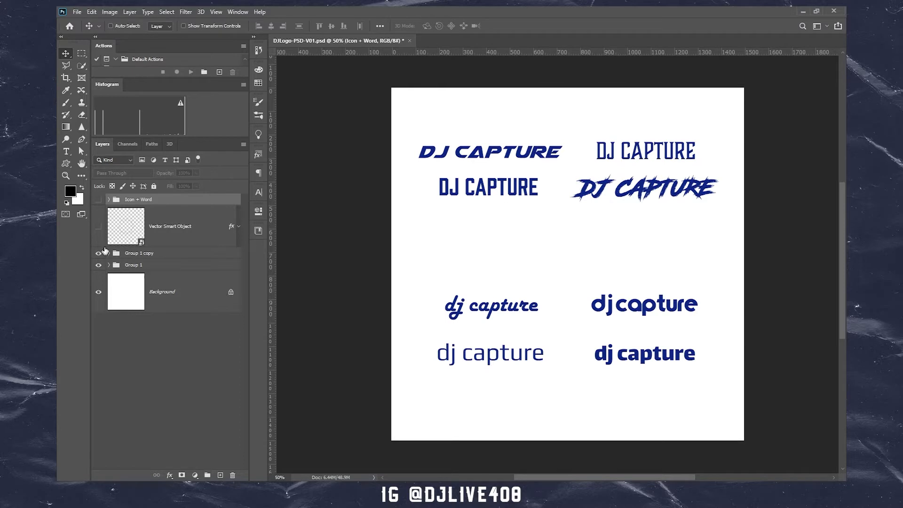
pyautogui.click(109, 265)
pyautogui.click(108, 253)
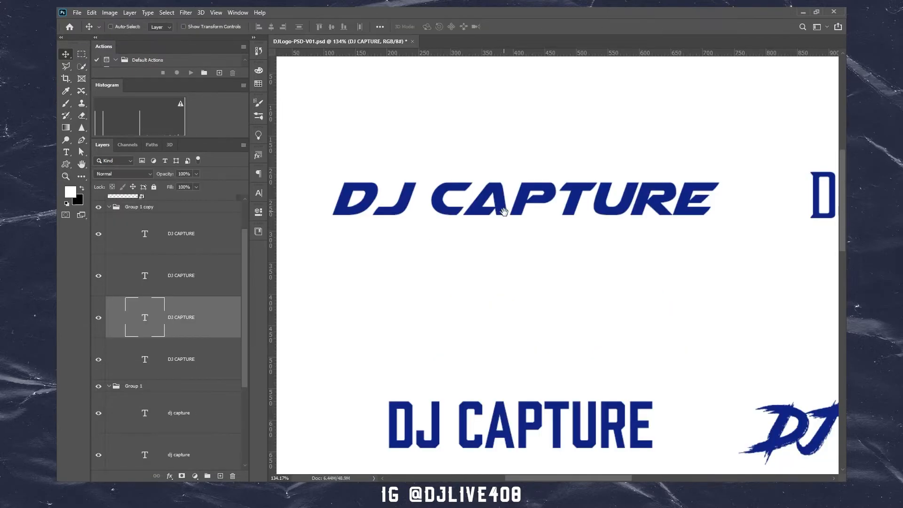
# Select the Airstrike DJ CAPTURE text layer in Group 1 copy and open its character settings.
pyautogui.moveTo(502, 213); pyautogui.dragTo(508, 238)
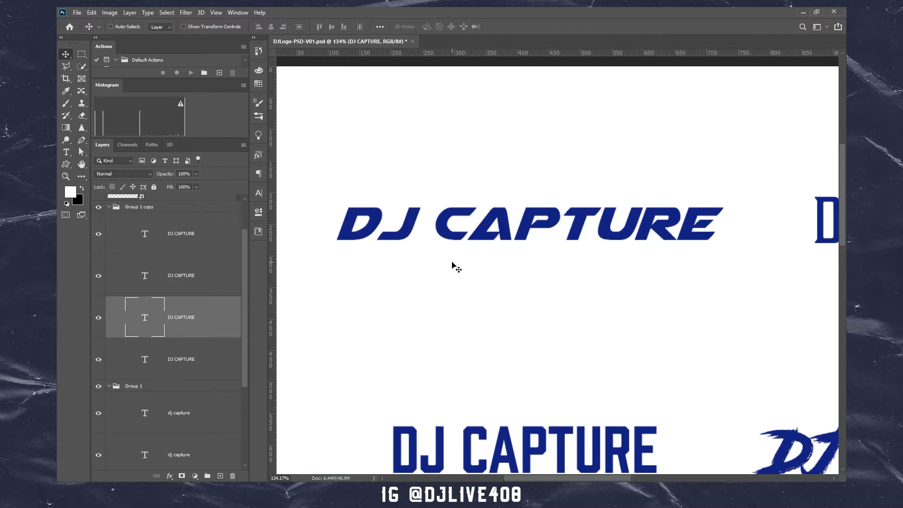
pyautogui.rightClick(480, 232)
pyautogui.click(492, 246)
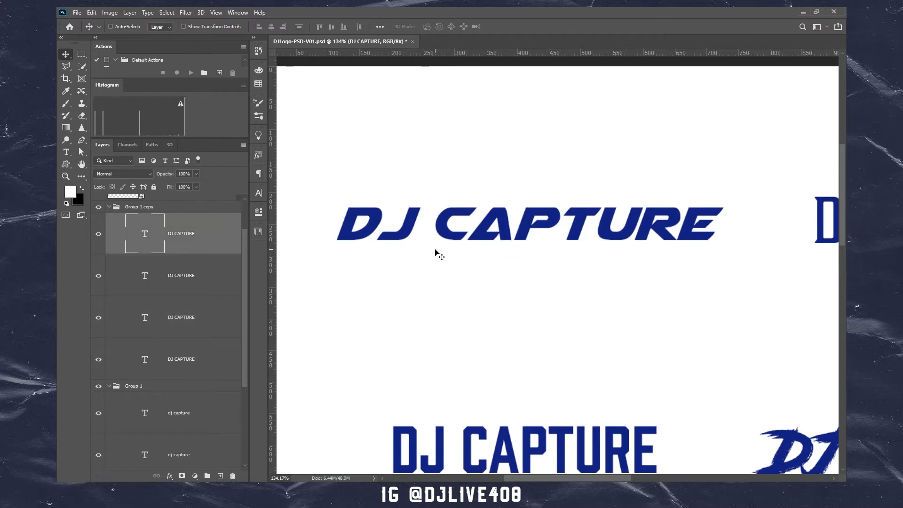
pyautogui.click(258, 193)
pyautogui.moveTo(452, 157); pyautogui.dragTo(515, 176)
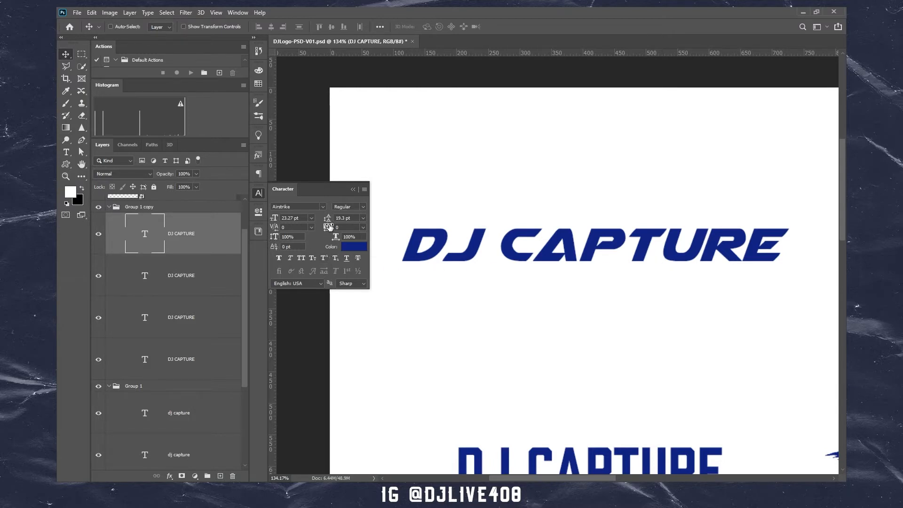
# Try tracking values of -80, -20, -1000 and -60 on the Airstrike DJ CAPTURE text.
pyautogui.moveTo(327, 229); pyautogui.dragTo(328, 229)
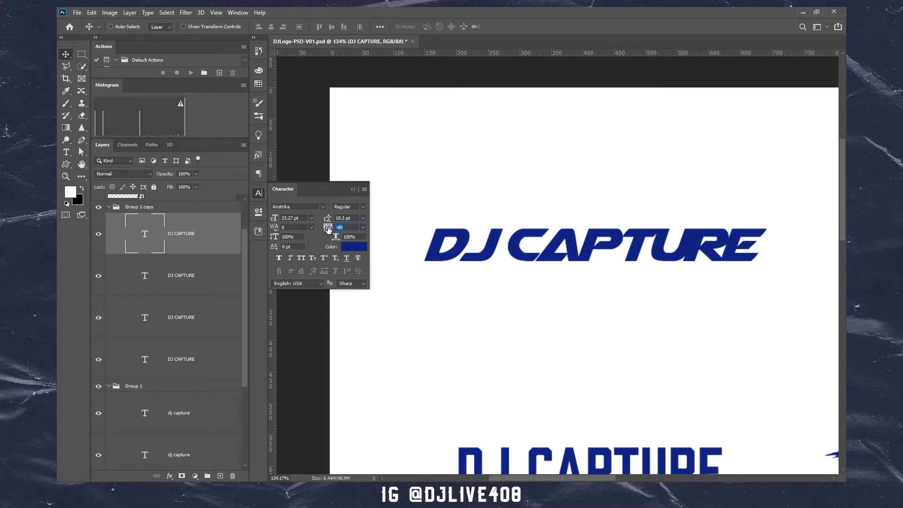
pyautogui.moveTo(328, 228); pyautogui.dragTo(329, 229)
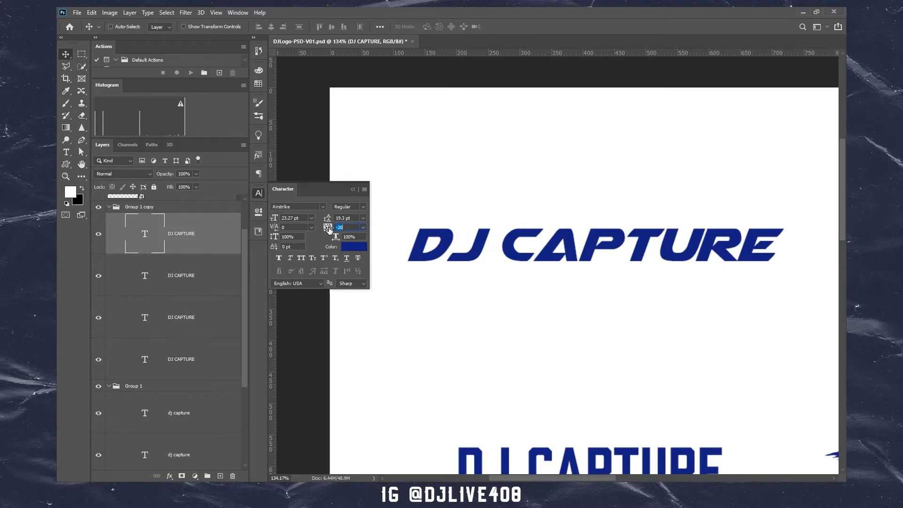
pyautogui.moveTo(329, 229); pyautogui.dragTo(331, 229)
pyautogui.write('-1000')
pyautogui.press('Return')
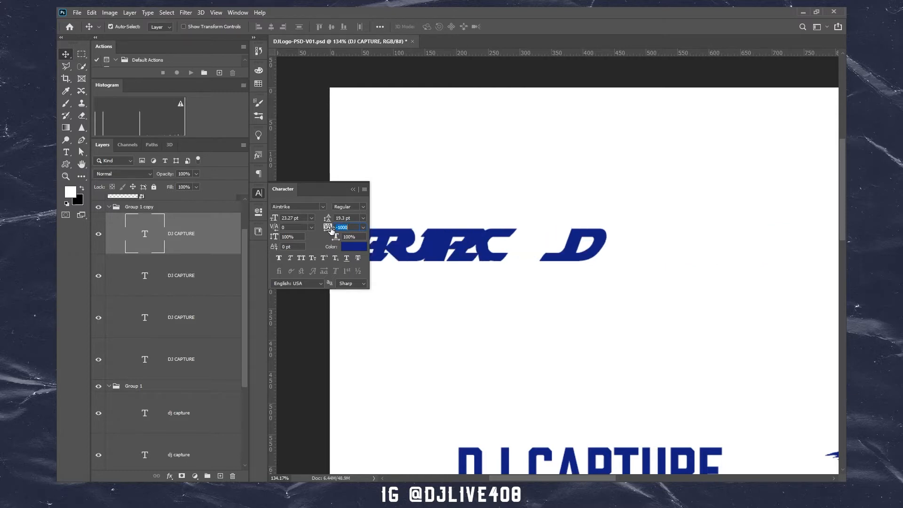
pyautogui.write('-60')
pyautogui.press('Return')
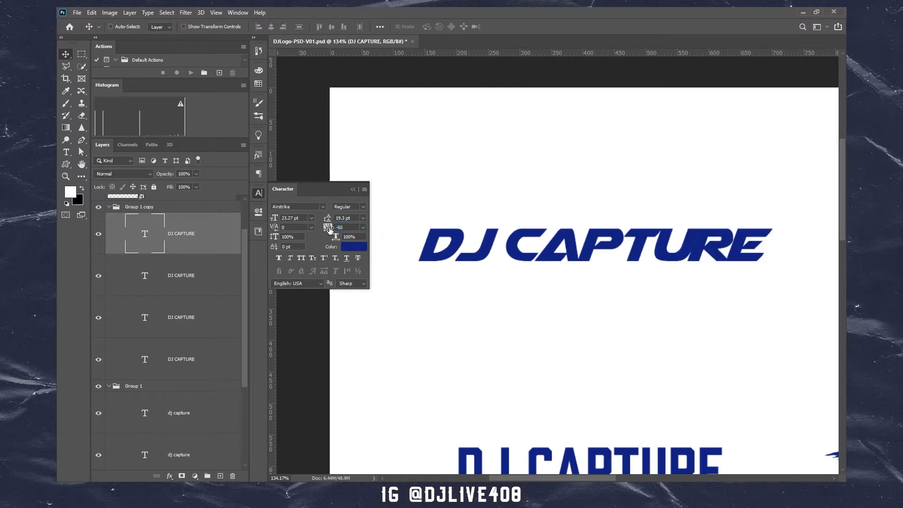
# Try tighter tracking values of -120, -180, -320 and -140 on the Airstrike DJ CAPTURE text.
pyautogui.write('-120')
pyautogui.press('Return')
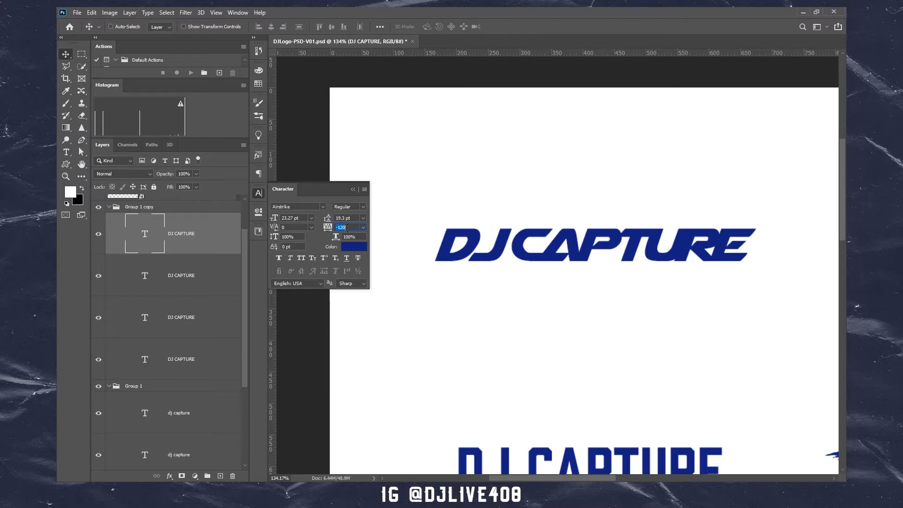
pyautogui.write('-180')
pyautogui.press('Return')
pyautogui.write('-320')
pyautogui.press('Return')
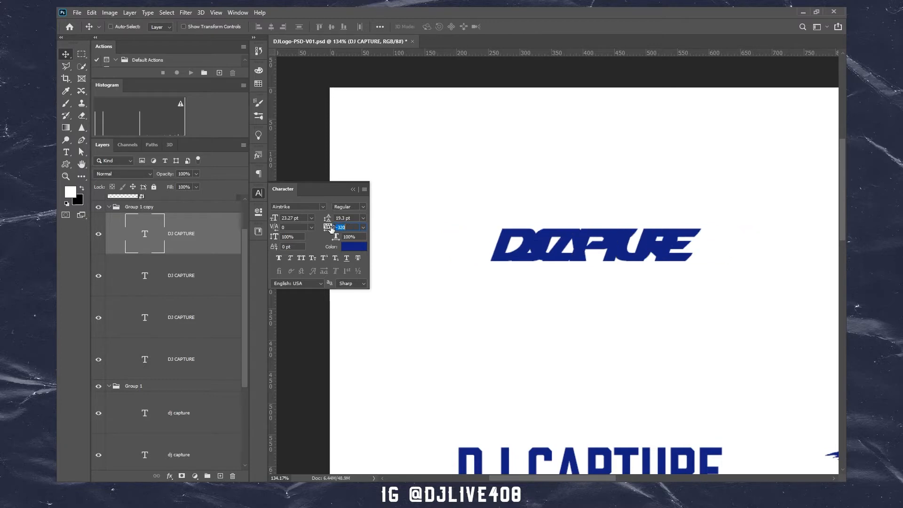
pyautogui.write('-140')
pyautogui.press('Return')
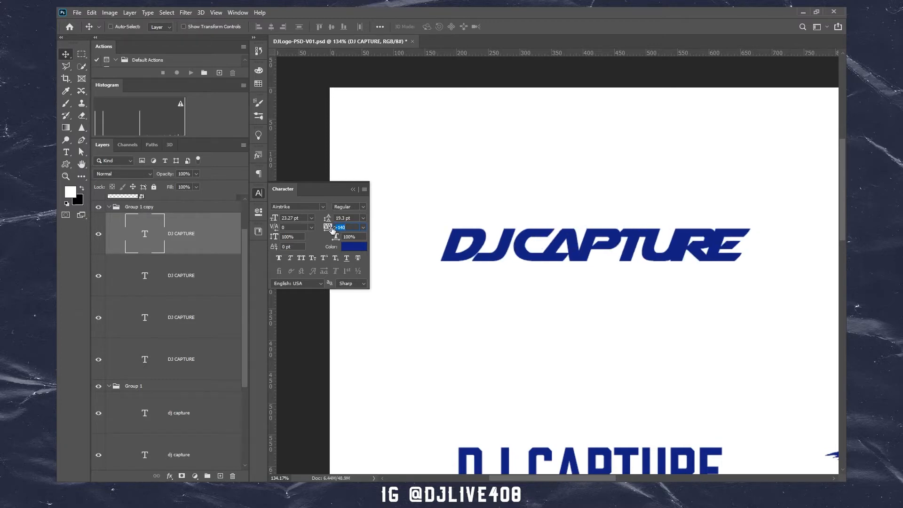
# Set the tracking of the Airstrike DJ CAPTURE text to 10.
pyautogui.write('-40')
pyautogui.press('Return')
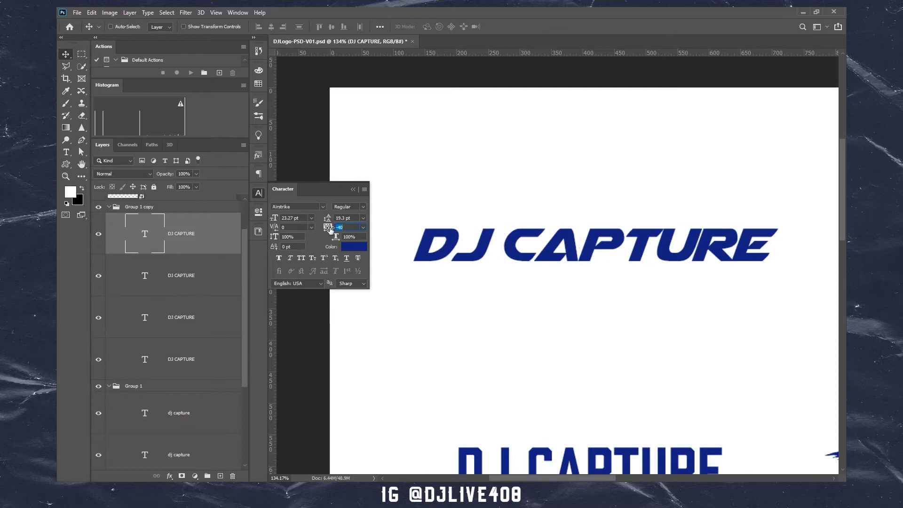
pyautogui.moveTo(330, 229); pyautogui.dragTo(332, 229)
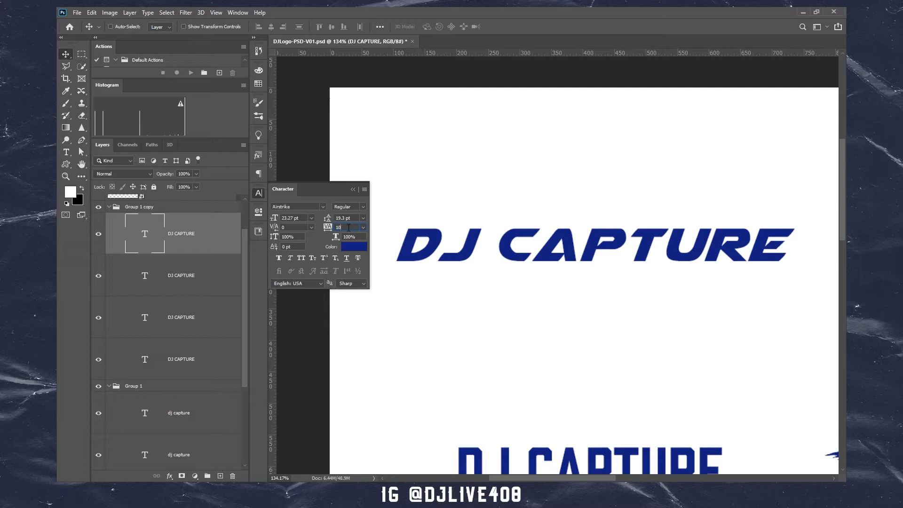
pyautogui.press('Return')
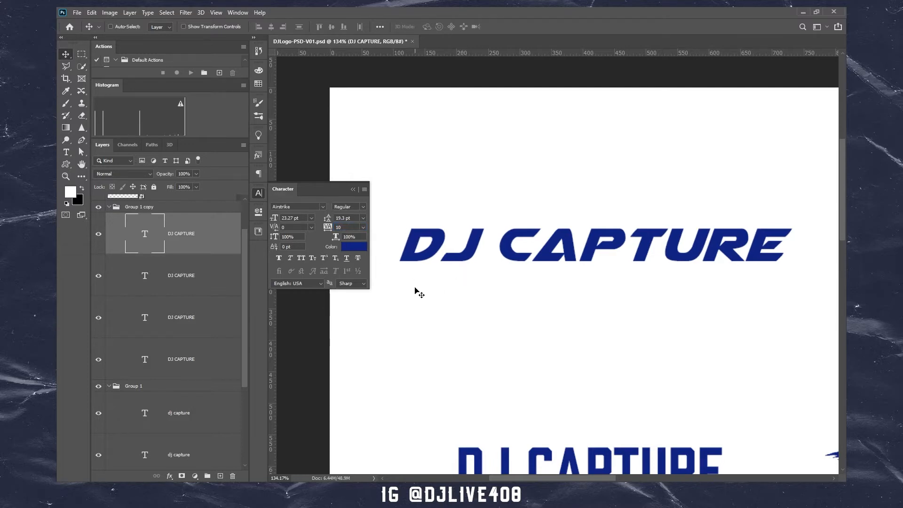
# Examine the Airstrike DJ CAPTURE text and the neighbouring serif and block-letter variants up close to compare their letterforms.
pyautogui.moveTo(556, 249); pyautogui.dragTo(381, 220)
pyautogui.moveTo(560, 215); pyautogui.dragTo(380, 274)
pyautogui.moveTo(516, 254); pyautogui.dragTo(535, 222)
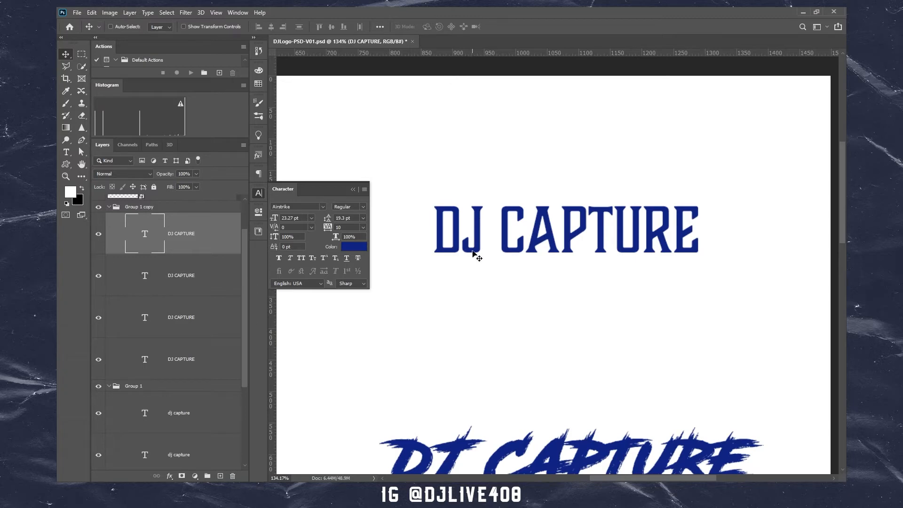
pyautogui.press('z')
pyautogui.click(574, 219)
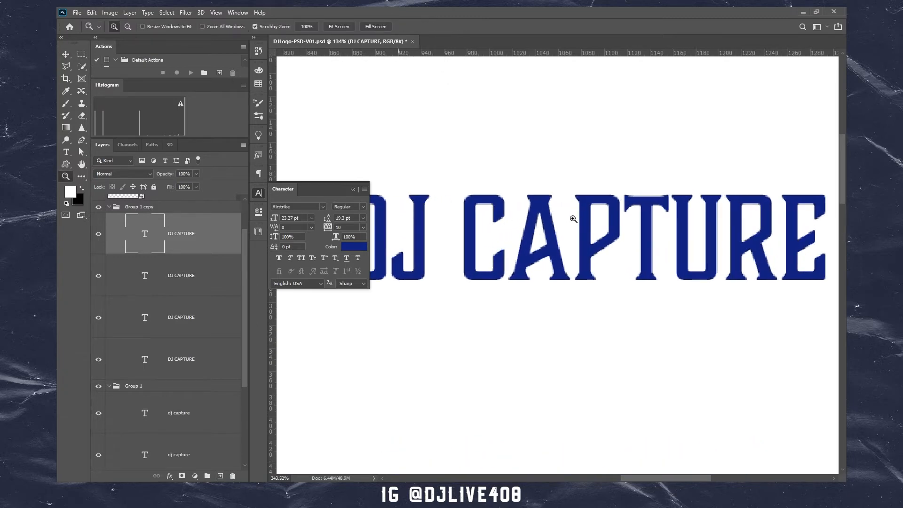
pyautogui.moveTo(540, 229); pyautogui.dragTo(523, 232)
pyautogui.press('v')
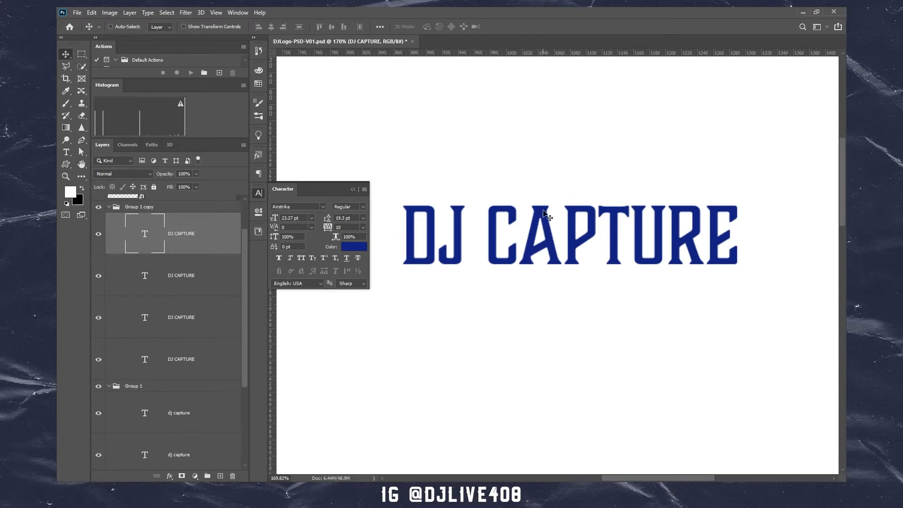
pyautogui.press('z')
pyautogui.moveTo(562, 249); pyautogui.dragTo(491, 298)
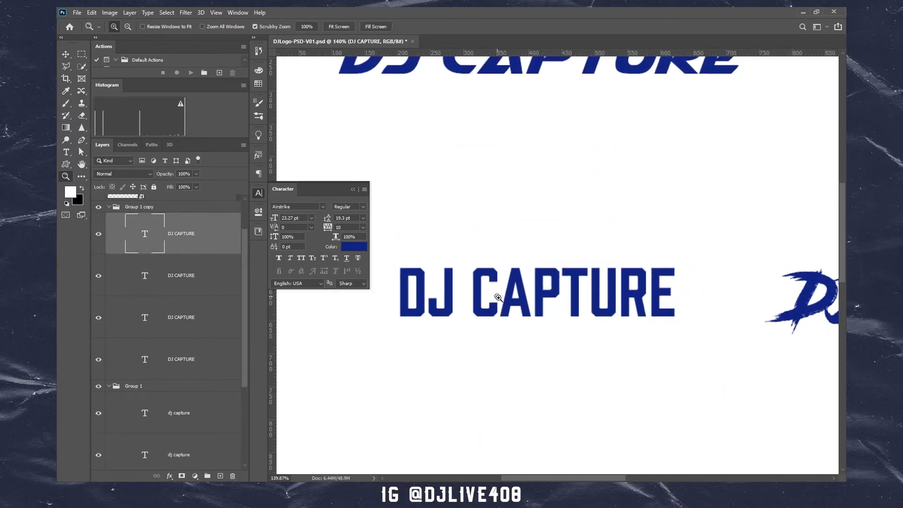
# Select the block-letter DJ CAPTURE text layer set in the Prohibition font.
pyautogui.press('v')
pyautogui.rightClick(493, 314)
pyautogui.click(518, 325)
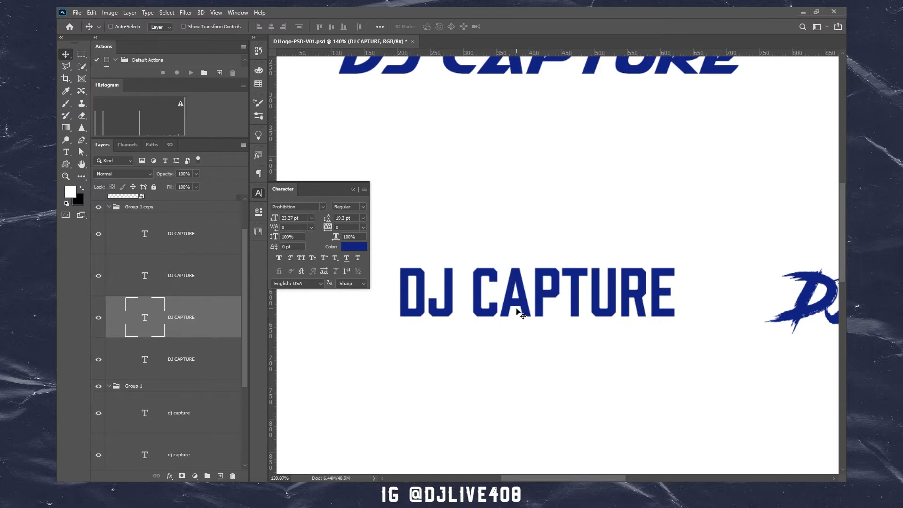
# Compare the Prohibition DJ CAPTURE text with the brush-style DJ CAPTURE and the script dj capture variants.
pyautogui.moveTo(547, 286); pyautogui.dragTo(566, 277)
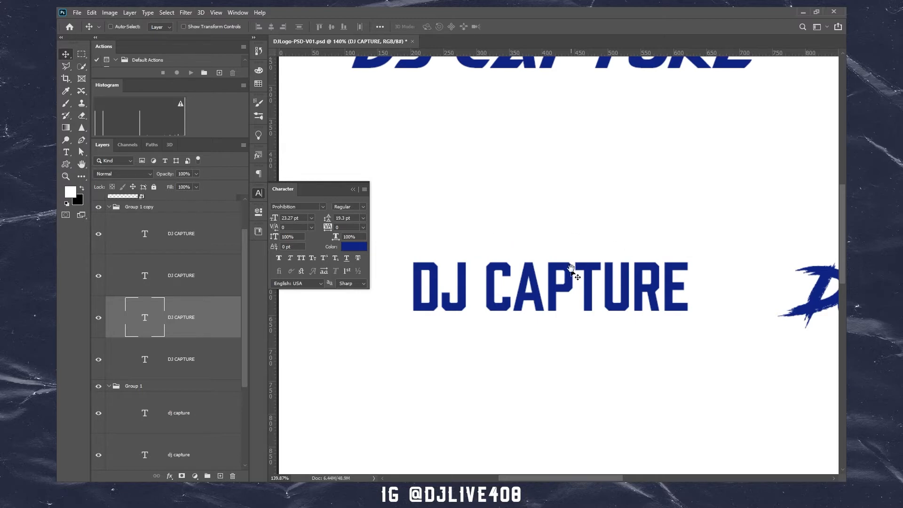
pyautogui.scroll(1, 575, 275)
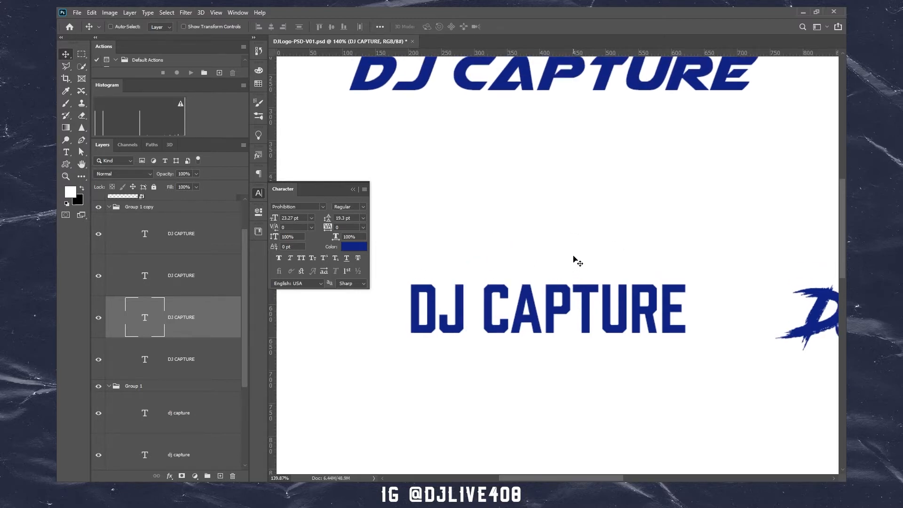
pyautogui.scroll(1, 560, 250)
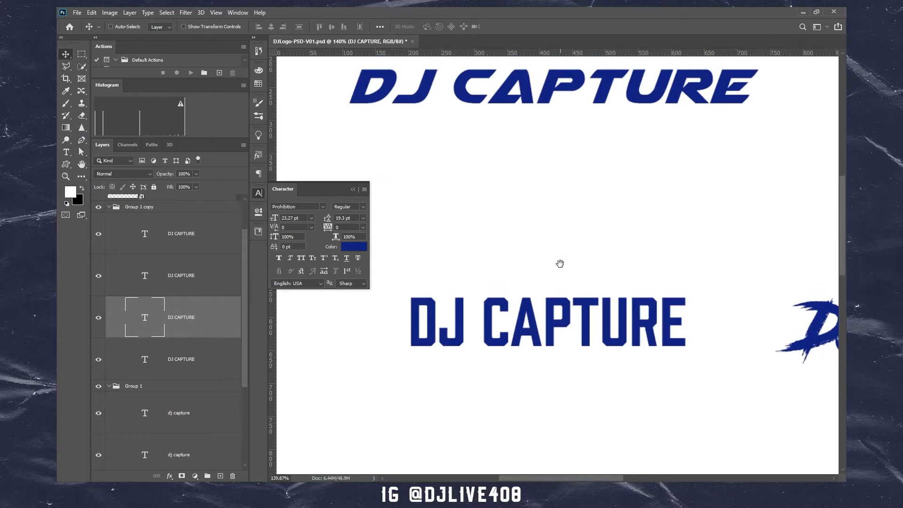
pyautogui.scroll(-2, 564, 256)
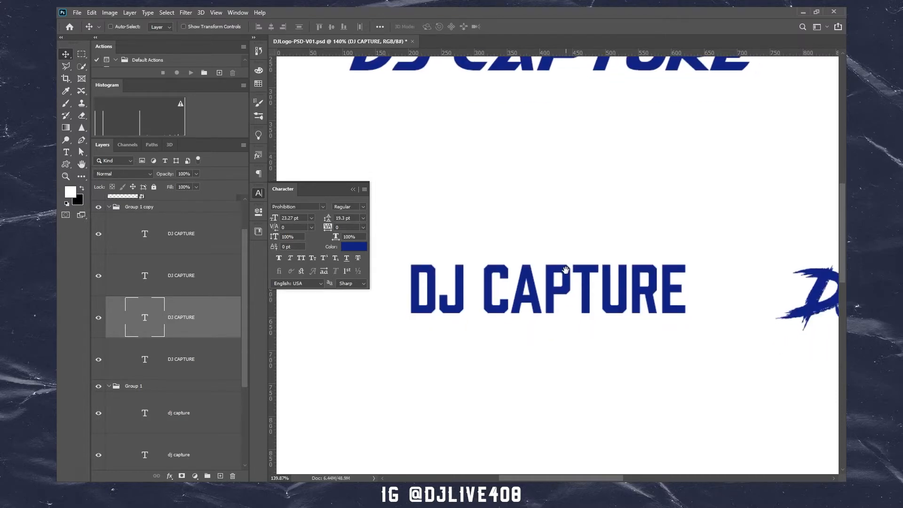
pyautogui.scroll(-2, 569, 259)
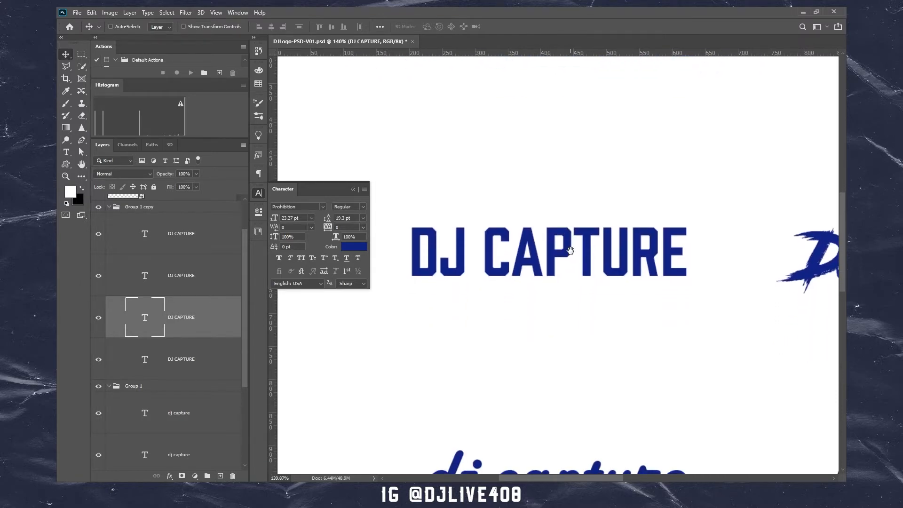
pyautogui.moveTo(570, 250); pyautogui.dragTo(568, 239)
pyautogui.hscroll(10, 649, 262)
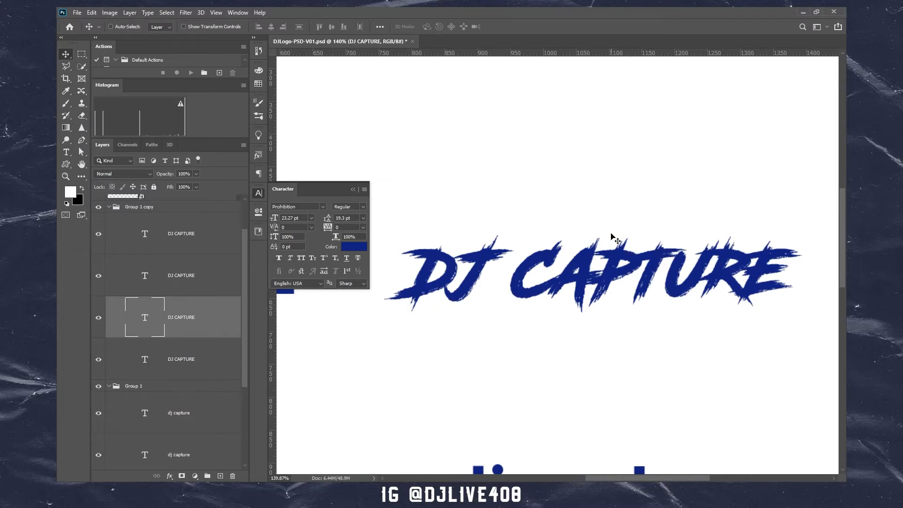
pyautogui.press('z')
pyautogui.moveTo(599, 244); pyautogui.dragTo(545, 249)
pyautogui.press('space')
pyautogui.moveTo(537, 281); pyautogui.dragTo(543, 238)
pyautogui.moveTo(453, 273); pyautogui.dragTo(576, 286)
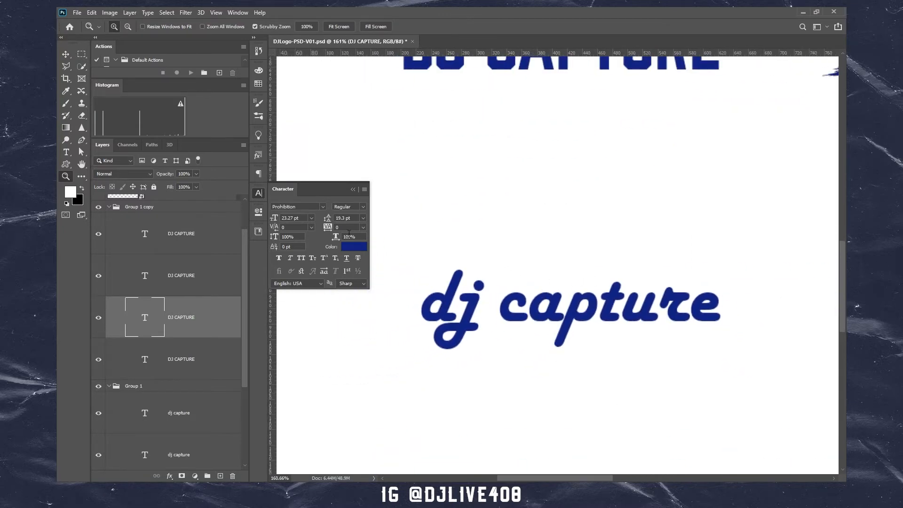
# Capitalize the D in the Harlow Solid Italic dj capture text, trying a capital J and reverting it to lowercase.
pyautogui.press('t')
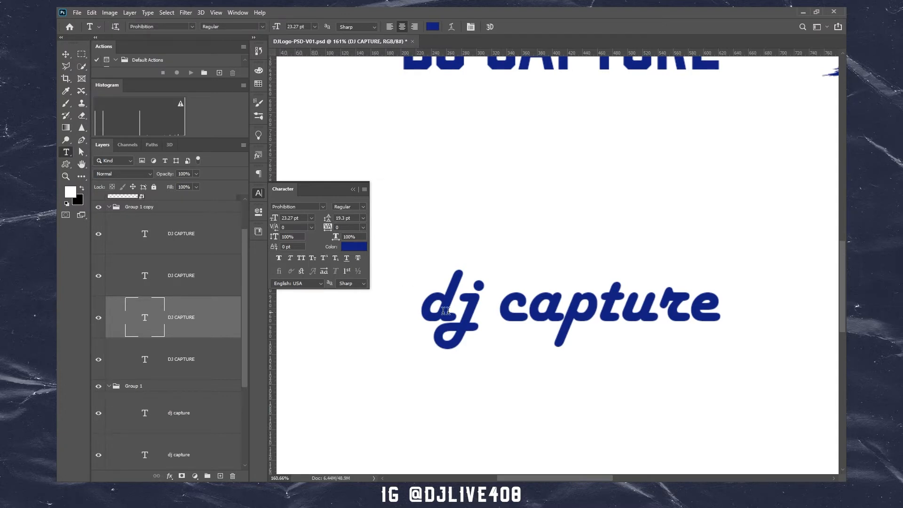
pyautogui.moveTo(459, 310); pyautogui.dragTo(423, 311)
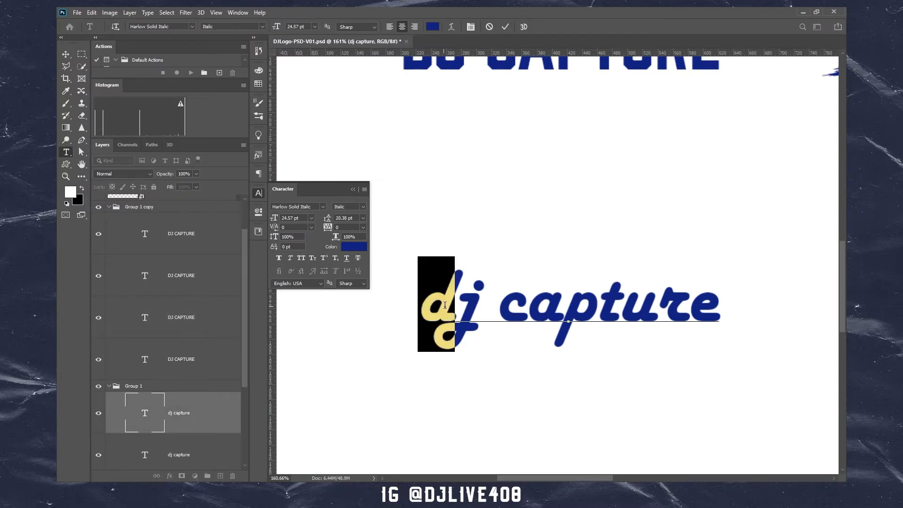
pyautogui.write('D')
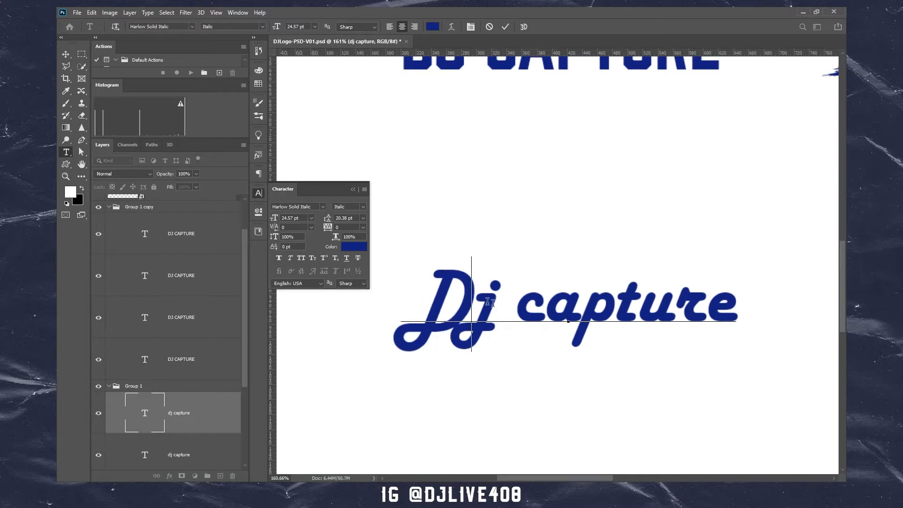
pyautogui.moveTo(493, 310); pyautogui.dragTo(478, 313)
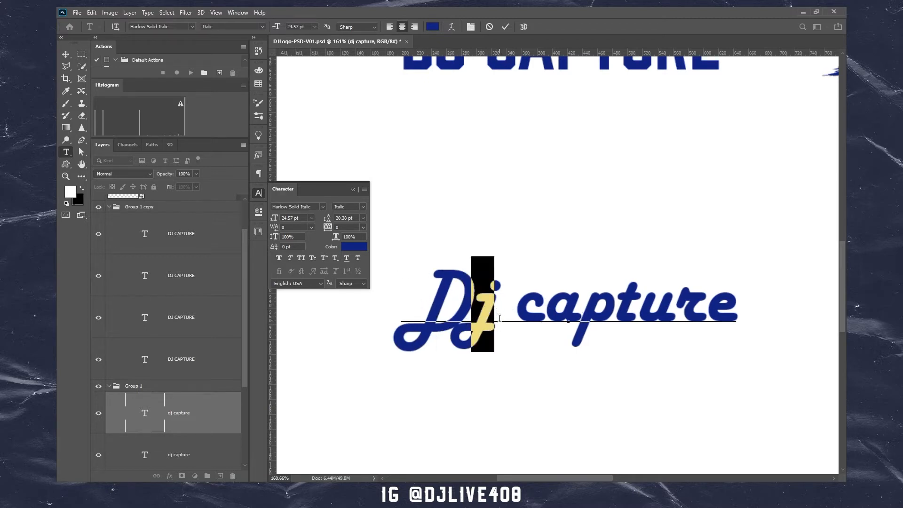
pyautogui.write('J')
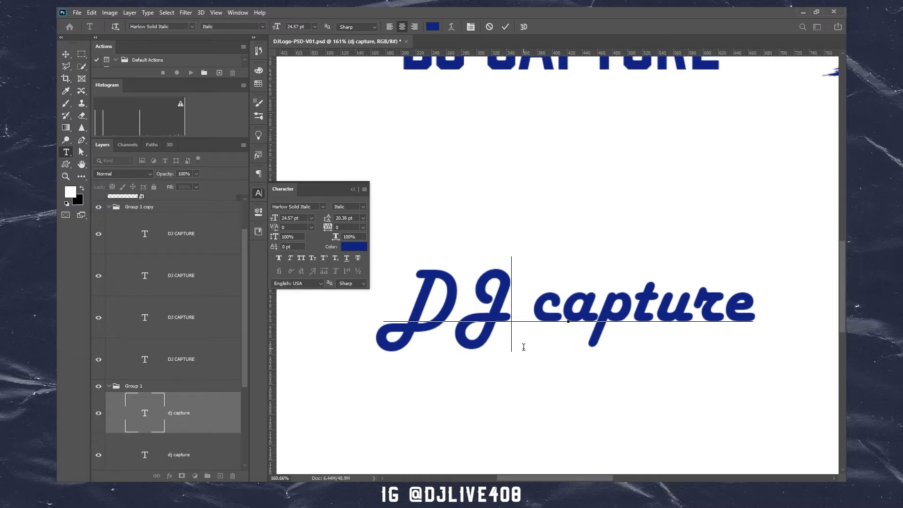
pyautogui.press('BackSpace')
pyautogui.write('j')
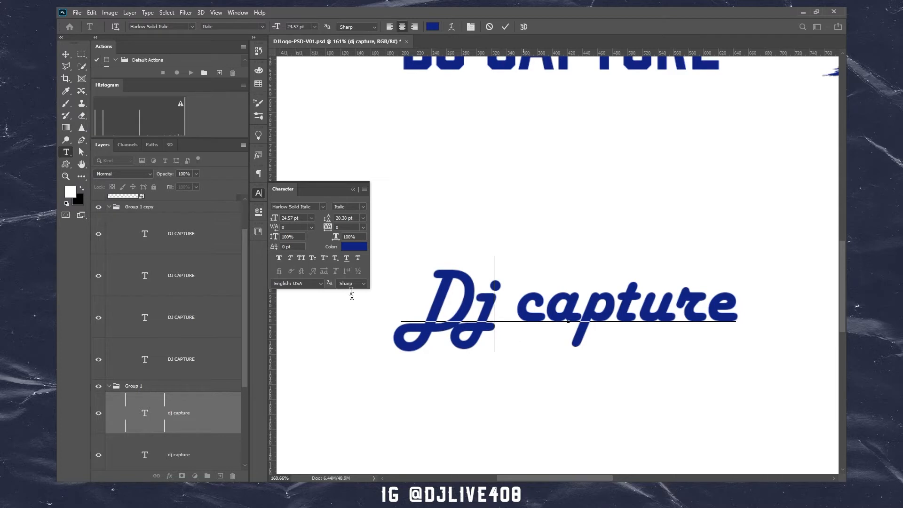
# Commit the edited script text and hide the Dj capture layer in Group 1.
pyautogui.scroll(-1, 441, 204)
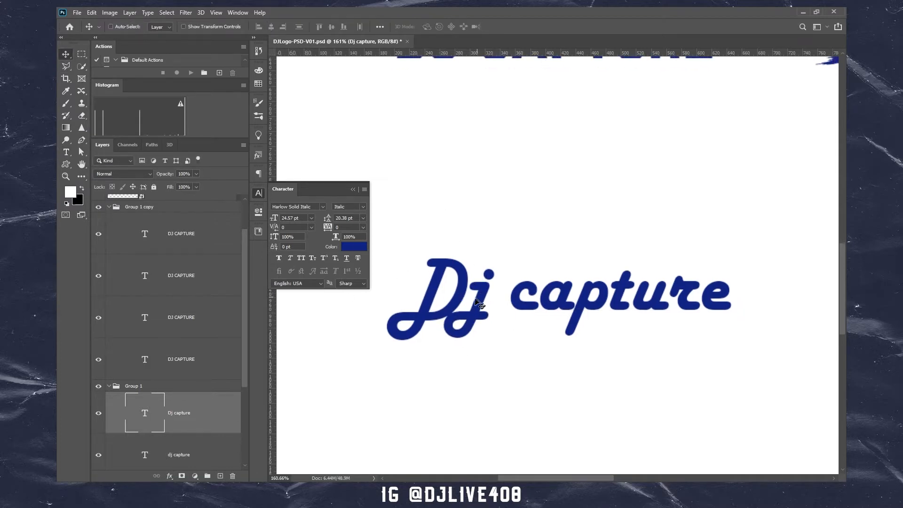
pyautogui.hscroll(2, 494, 322)
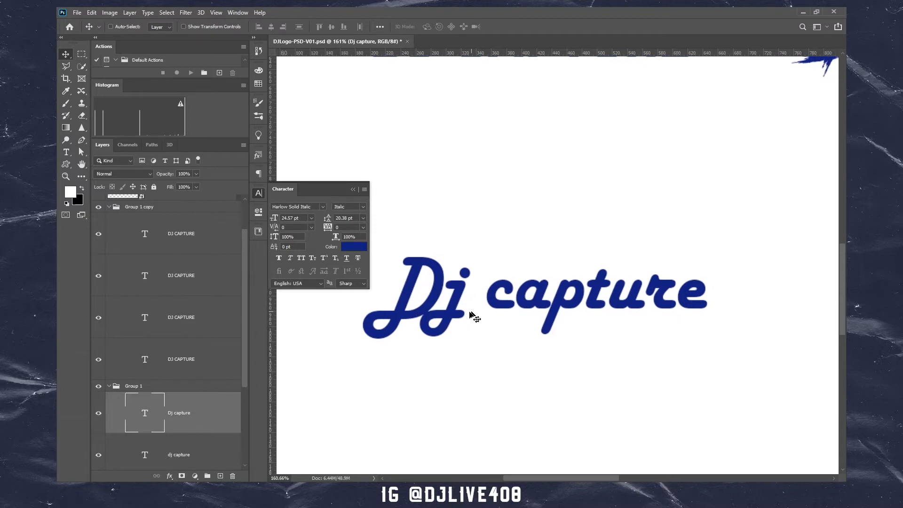
pyautogui.moveTo(464, 313); pyautogui.dragTo(491, 324)
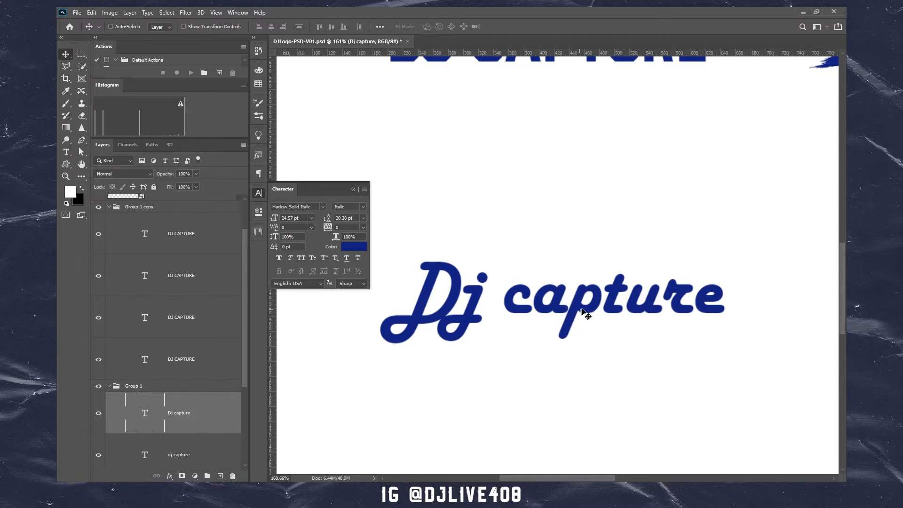
pyautogui.scroll(-3, 170, 416)
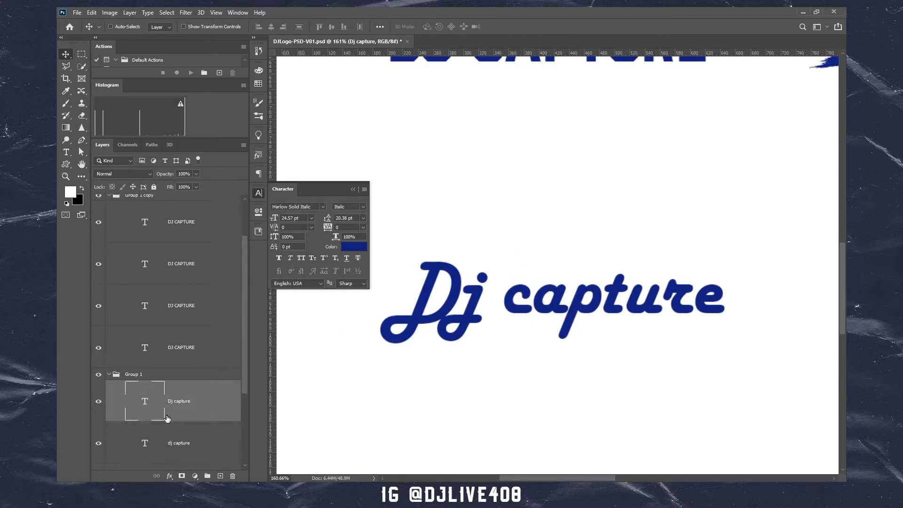
pyautogui.click(98, 380)
# Change the TypoGraphica dj capture text to dJ capture, trying a capital D first and restoring the lowercase d.
pyautogui.hscroll(10, 410, 328)
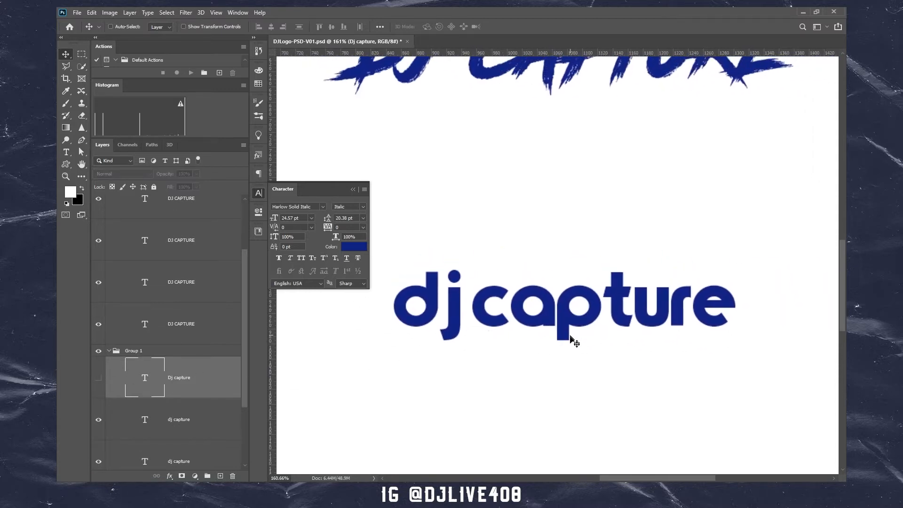
pyautogui.scroll(3, 575, 348)
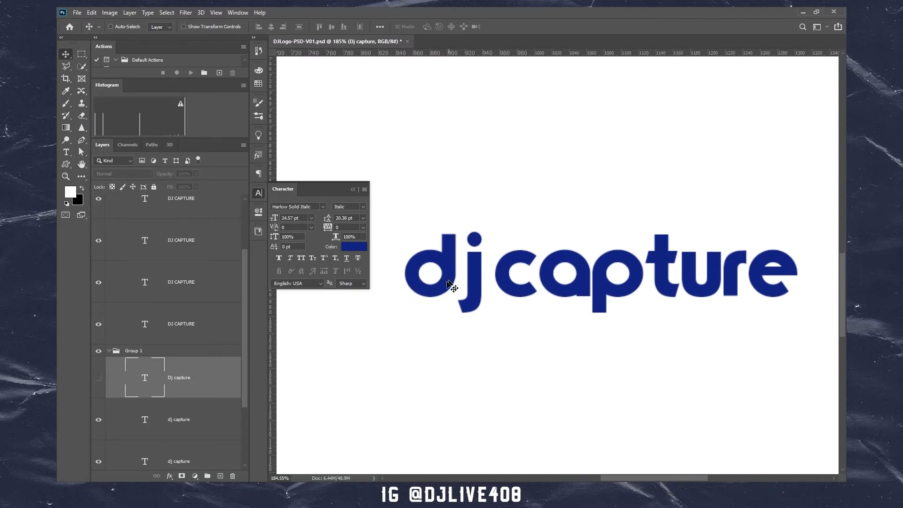
pyautogui.click(66, 152)
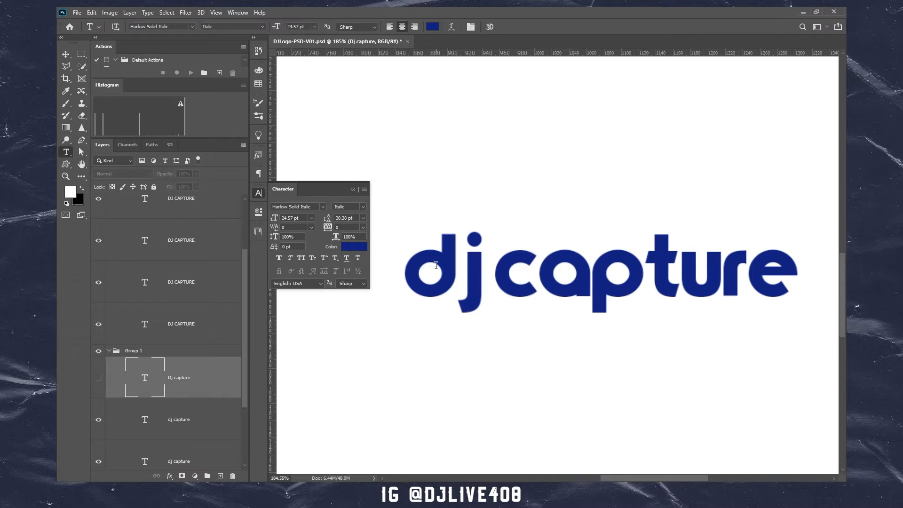
pyautogui.moveTo(446, 261); pyautogui.dragTo(404, 264)
pyautogui.write('D')
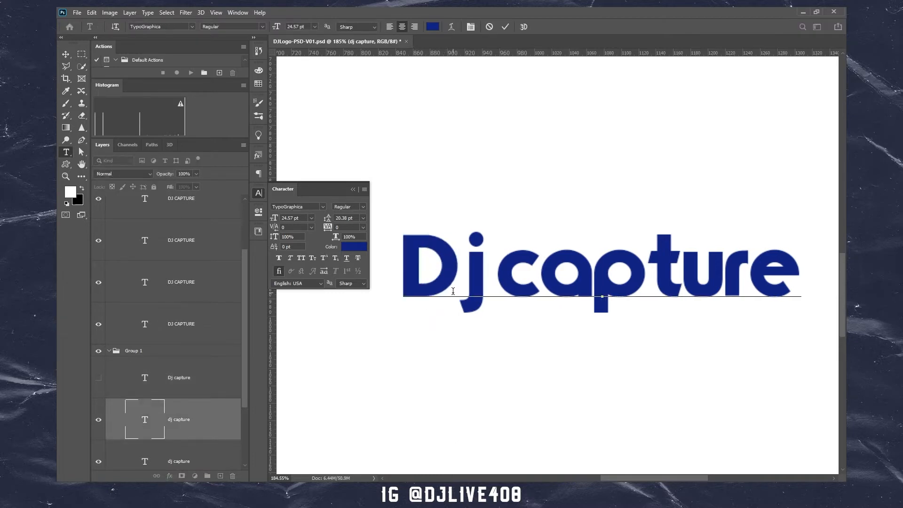
pyautogui.moveTo(464, 287); pyautogui.dragTo(470, 268)
pyautogui.write('d')
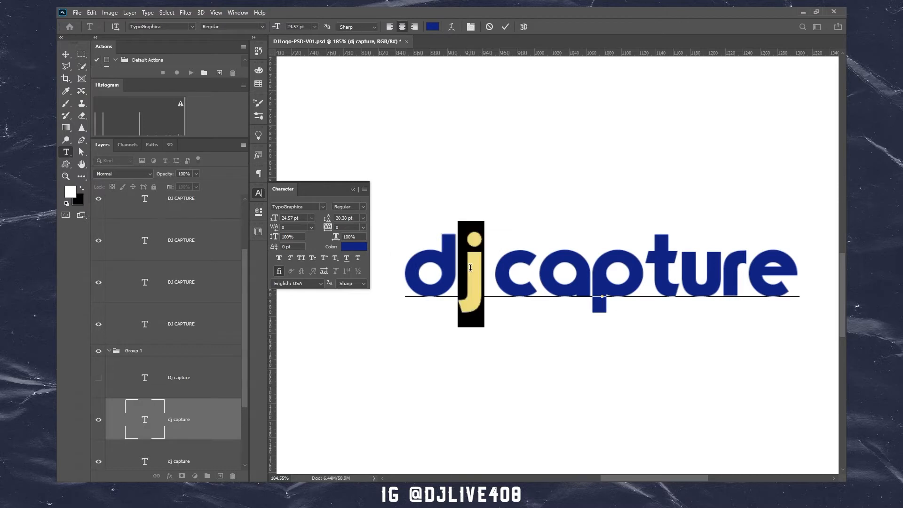
pyautogui.write('J')
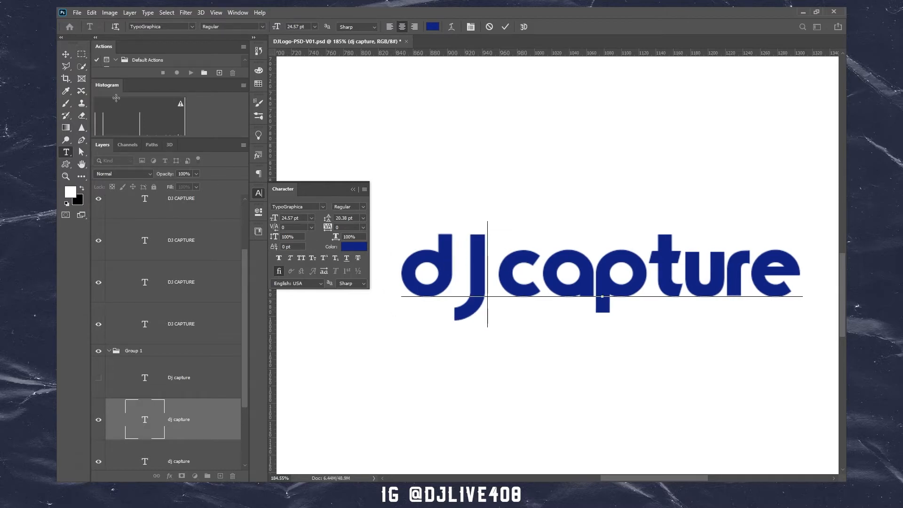
pyautogui.click(66, 54)
pyautogui.moveTo(471, 299); pyautogui.dragTo(444, 322)
# Replace the lowercase c in the TypoGraphica text with a capital C so it reads dJ Capture.
pyautogui.click(70, 153)
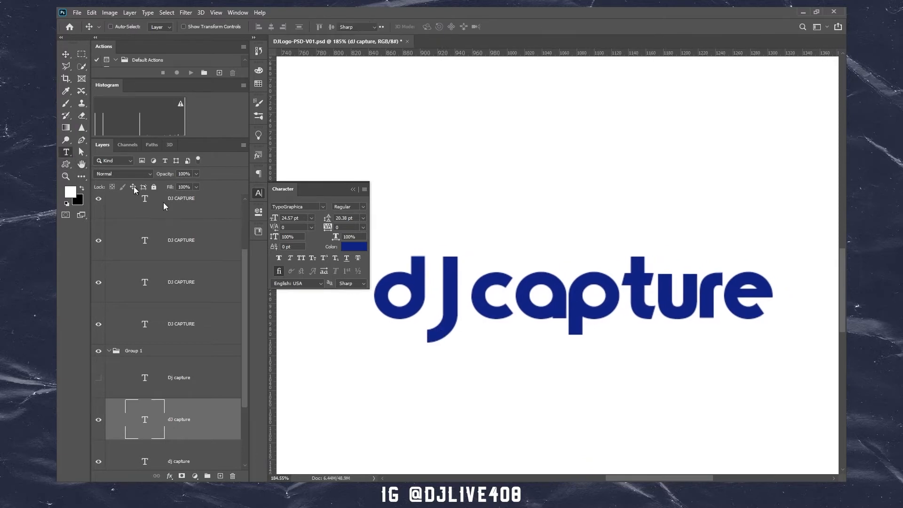
pyautogui.moveTo(522, 303); pyautogui.dragTo(493, 300)
pyautogui.press('Right')
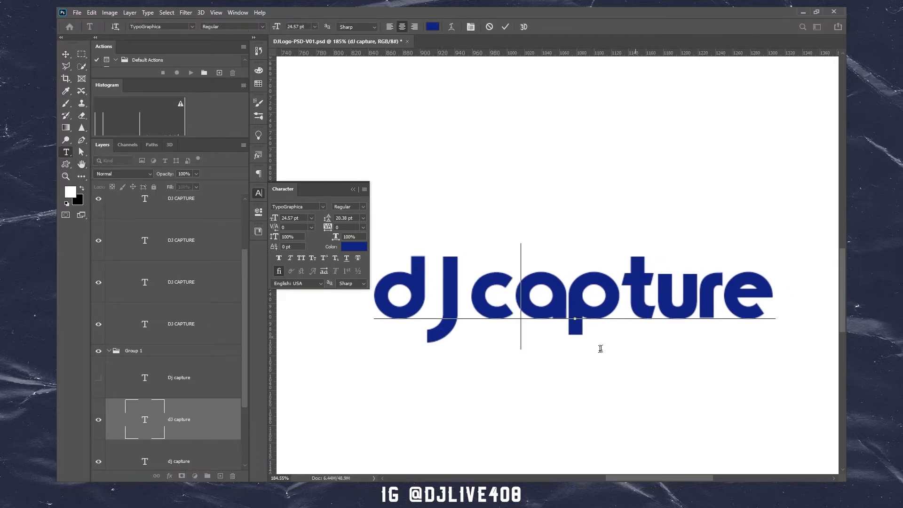
pyautogui.press('BackSpace')
pyautogui.write('C')
pyautogui.click(66, 54)
# Apply All Caps to the letters "apture" in the TypoGraphica dJ Capture text.
pyautogui.press('t')
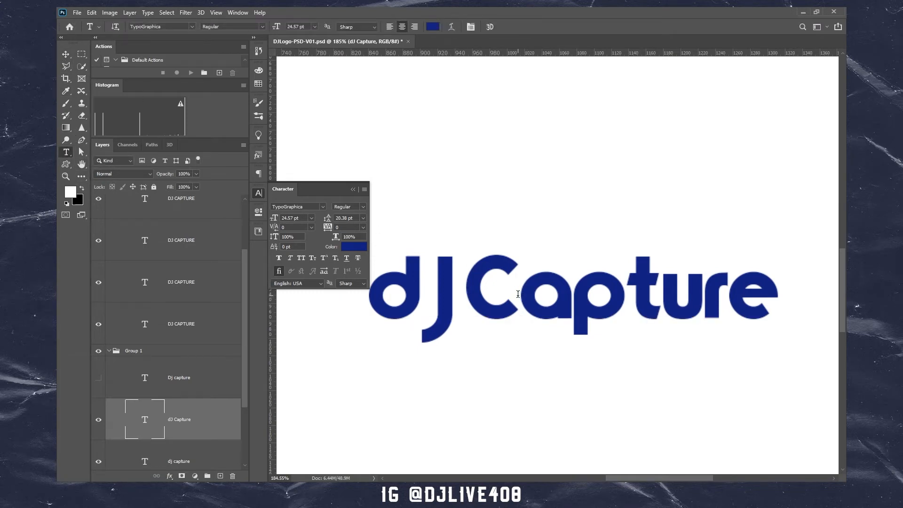
pyautogui.moveTo(521, 294); pyautogui.dragTo(778, 294)
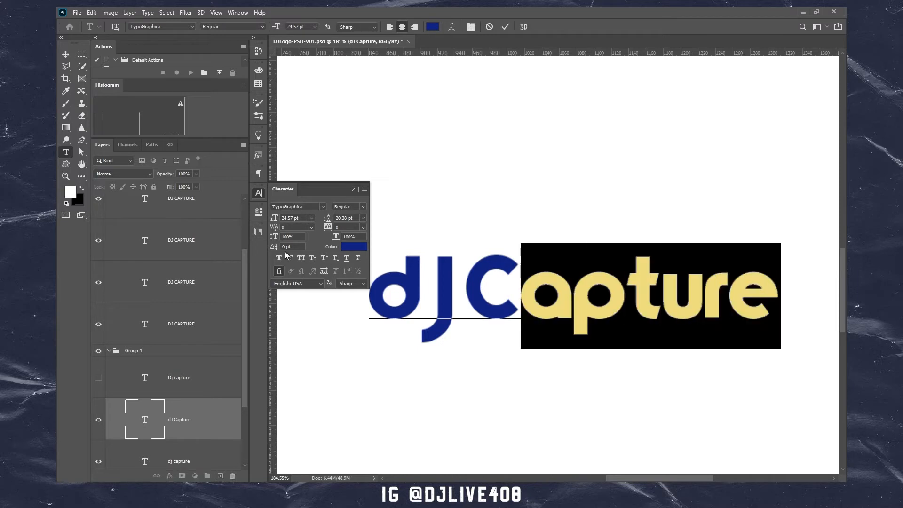
pyautogui.click(301, 258)
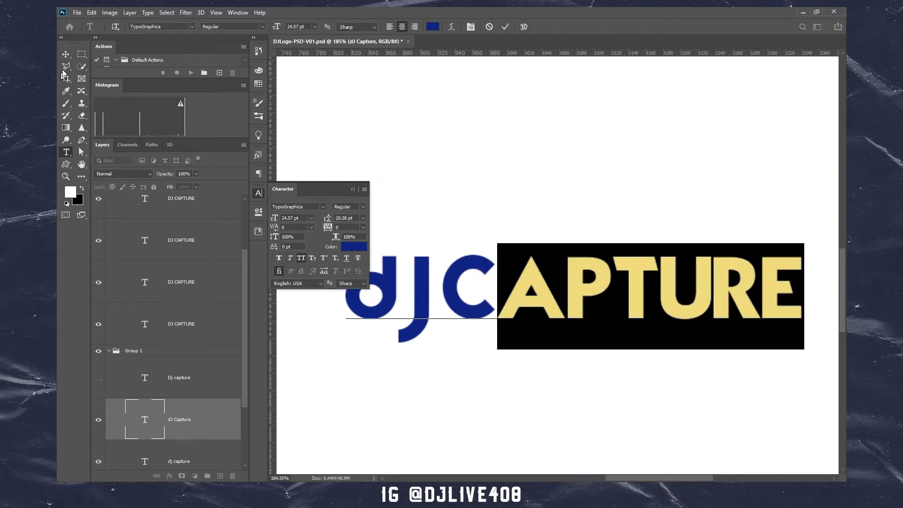
pyautogui.click(66, 54)
pyautogui.moveTo(447, 165); pyautogui.dragTo(499, 196)
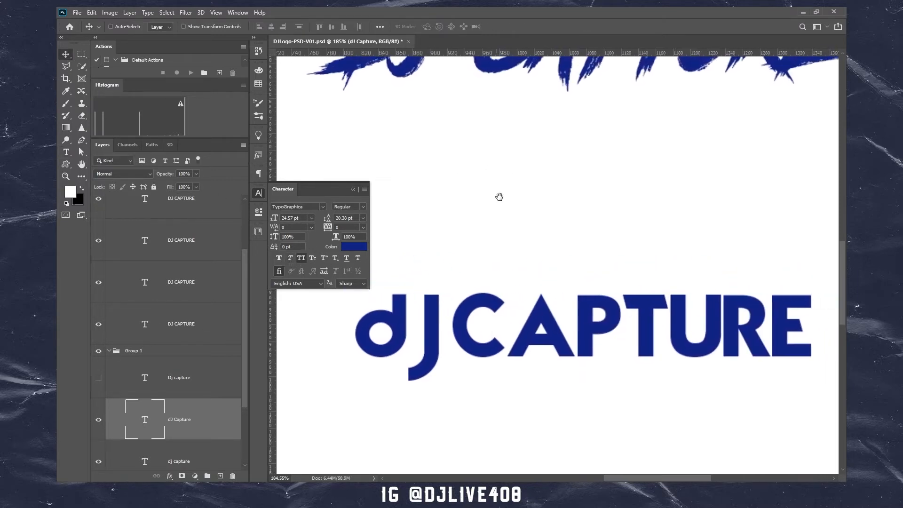
pyautogui.click(67, 152)
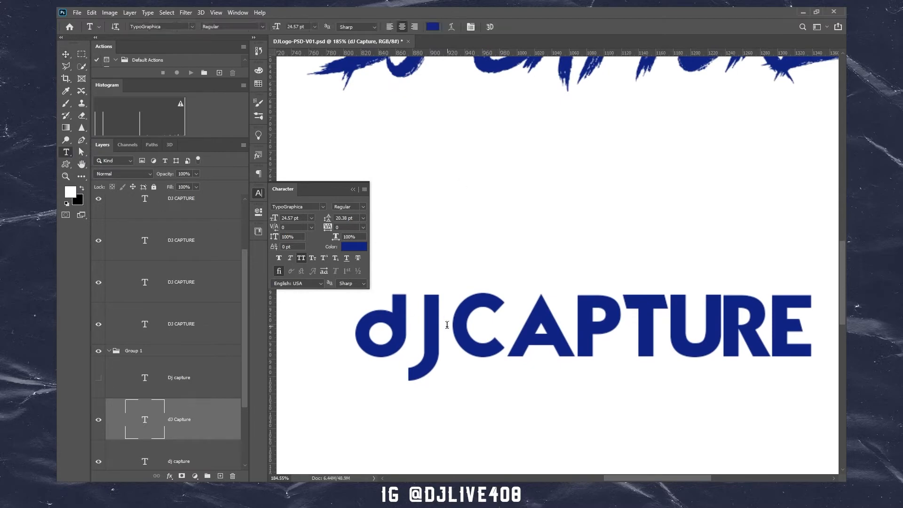
# Remove All Caps from "apture" in the TypoGraphica text and replace its capital C with a lowercase c so it reads dJ capture.
pyautogui.click(511, 328)
pyautogui.hotkey('shift', 'End')
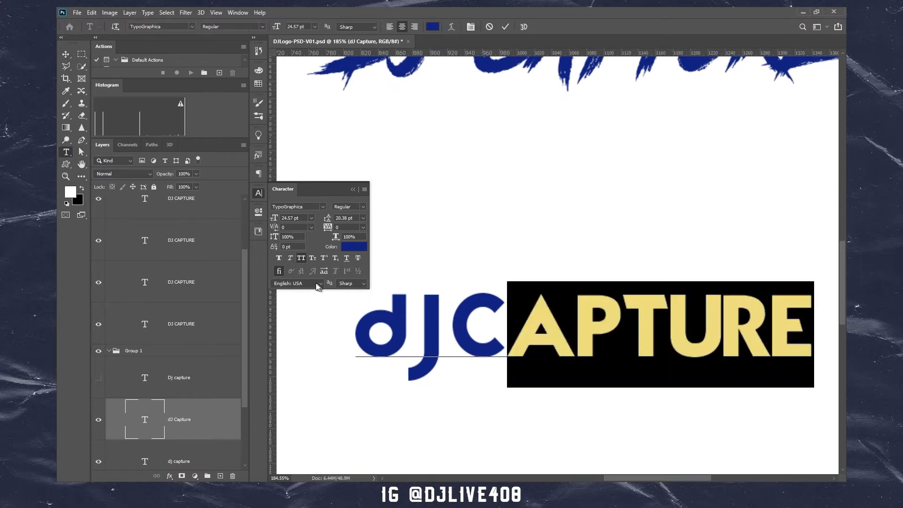
pyautogui.hotkey('ctrl', 'shift', 'k')
pyautogui.press('Left')
pyautogui.hotkey('shift', 'Left')
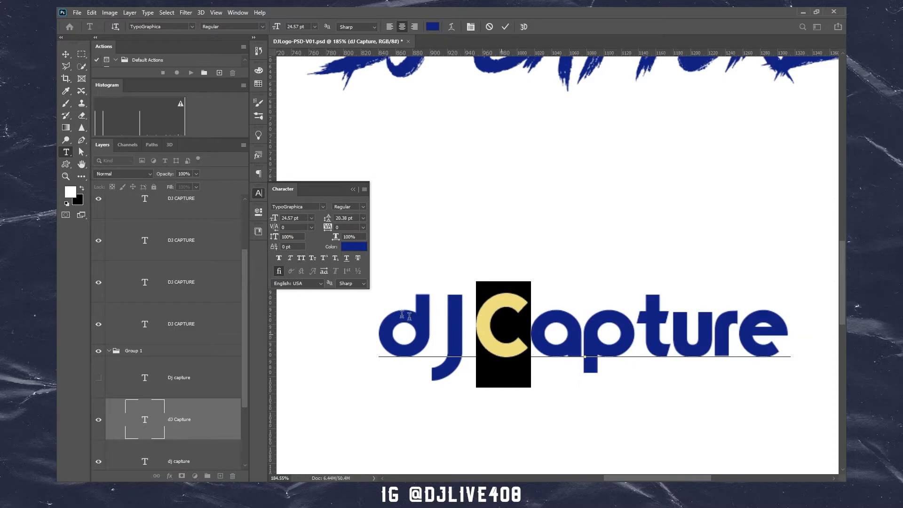
pyautogui.write('c')
pyautogui.click(66, 55)
pyautogui.moveTo(527, 272); pyautogui.dragTo(481, 250)
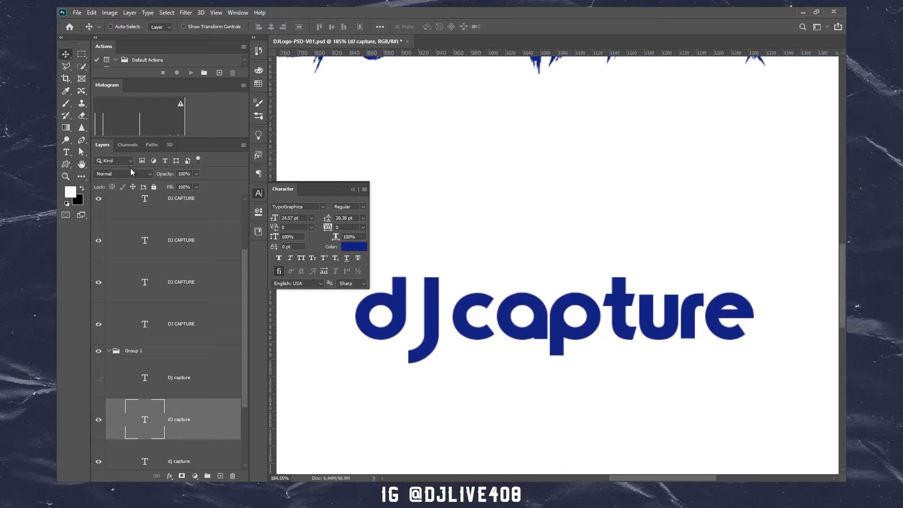
# Tighten the tracking of the letters dJ in the TypoGraphica dJ capture text.
pyautogui.click(66, 152)
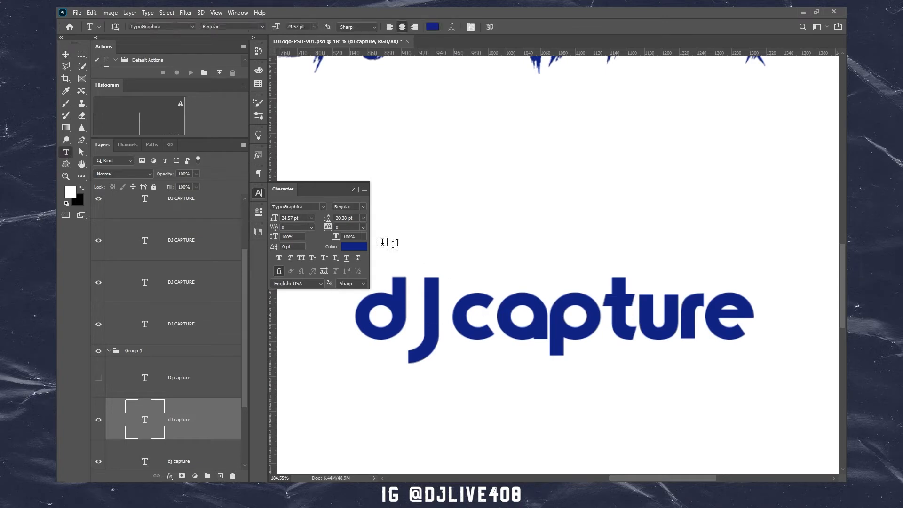
pyautogui.moveTo(449, 326); pyautogui.dragTo(396, 325)
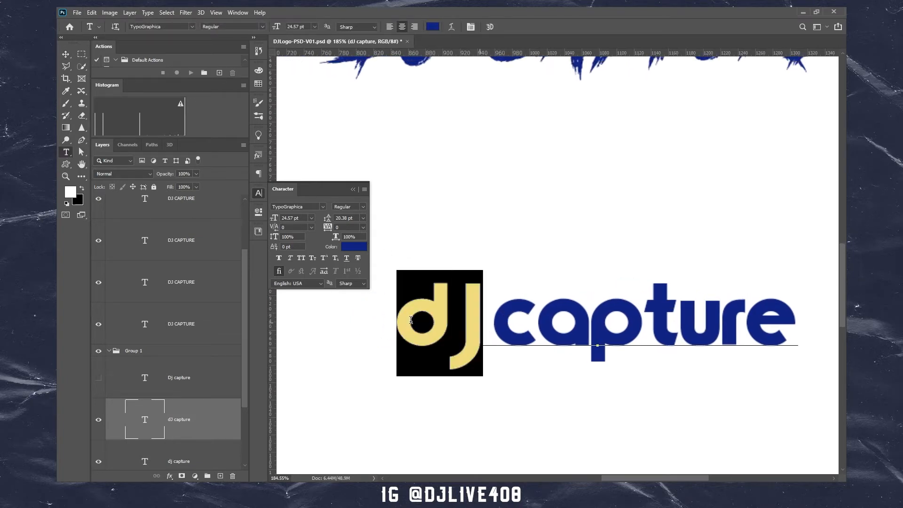
pyautogui.click(464, 316)
pyautogui.moveTo(480, 320); pyautogui.dragTo(397, 322)
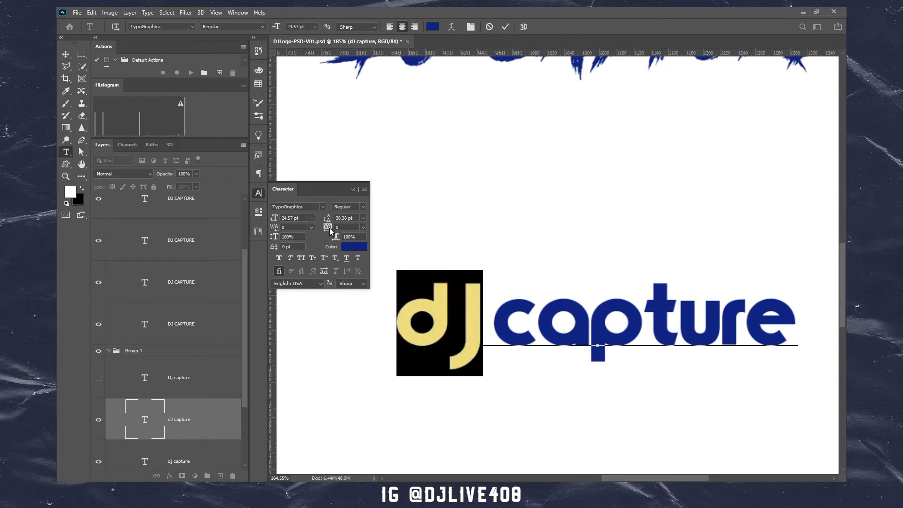
pyautogui.moveTo(327, 229); pyautogui.dragTo(326, 229)
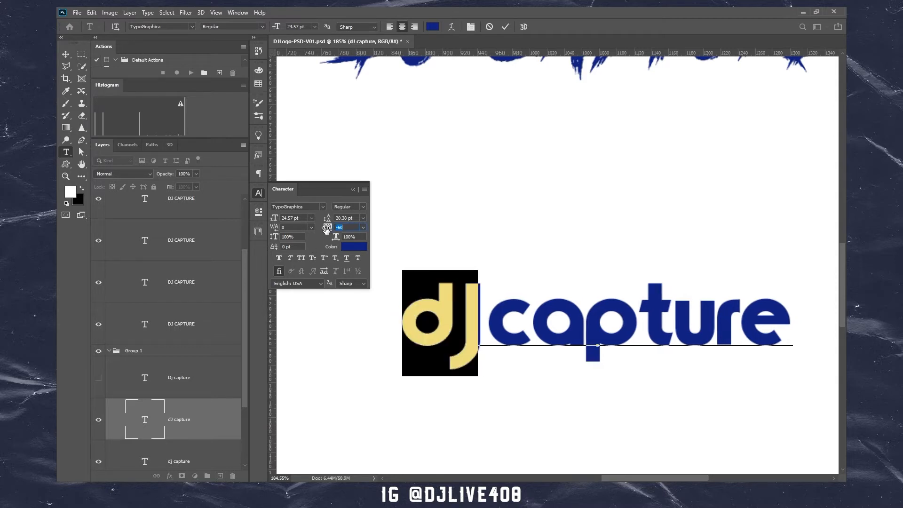
pyautogui.moveTo(326, 229); pyautogui.dragTo(325, 229)
pyautogui.click(535, 320)
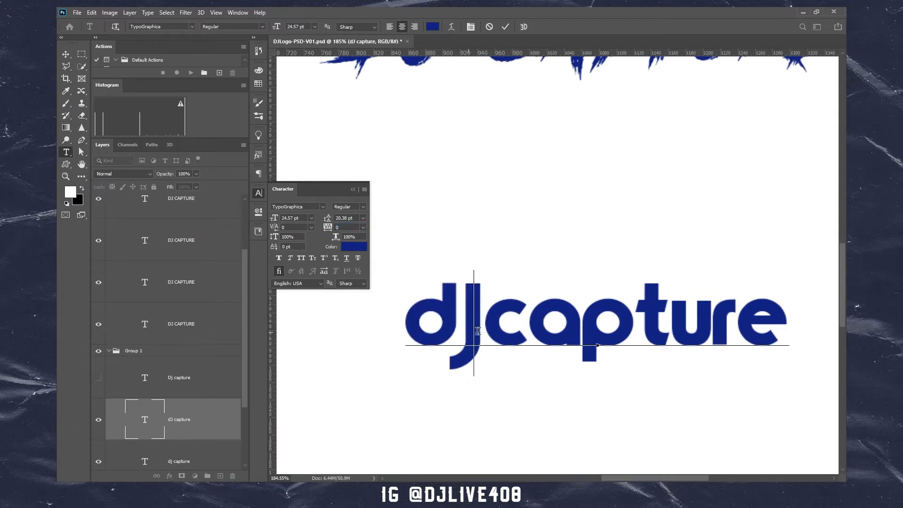
# Increase the tracking of the space and letter c after dJ to widen the gap between the words, and commit the text.
pyautogui.moveTo(469, 331); pyautogui.dragTo(519, 332)
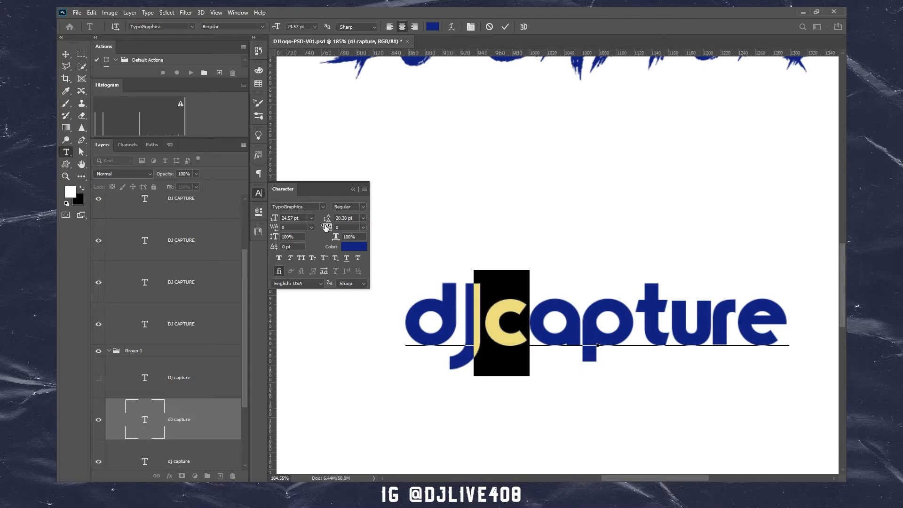
pyautogui.moveTo(326, 227); pyautogui.dragTo(335, 228)
pyautogui.click(65, 55)
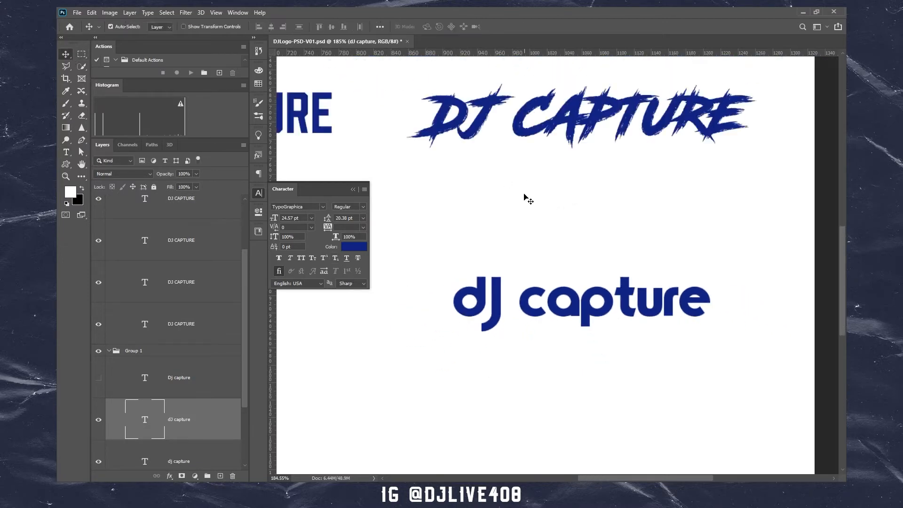
# Examine the letter spacing of the TypoGraphica dJ capture text at different zoom levels with the character settings hidden.
pyautogui.scroll(-1, 524, 197)
pyautogui.scroll(3, 685, 252)
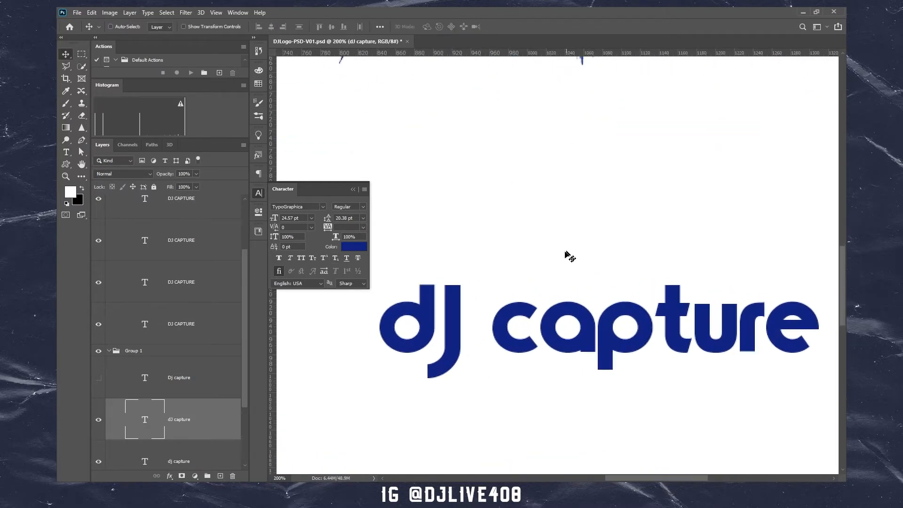
pyautogui.scroll(-2, 559, 247)
pyautogui.scroll(2, 639, 280)
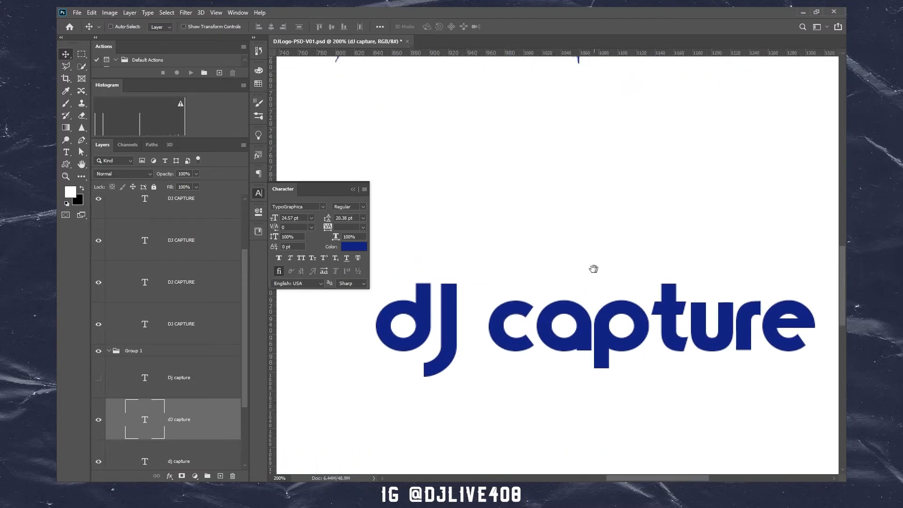
pyautogui.moveTo(582, 267); pyautogui.dragTo(589, 267)
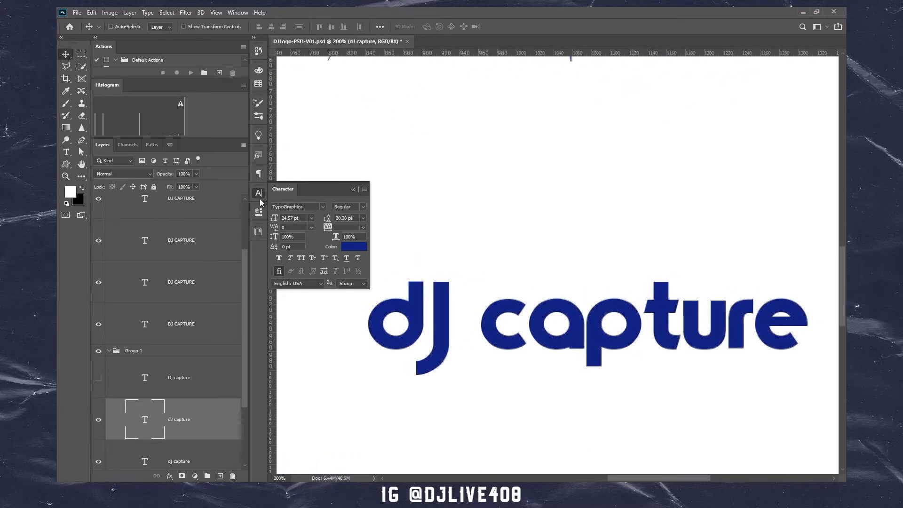
pyautogui.click(260, 195)
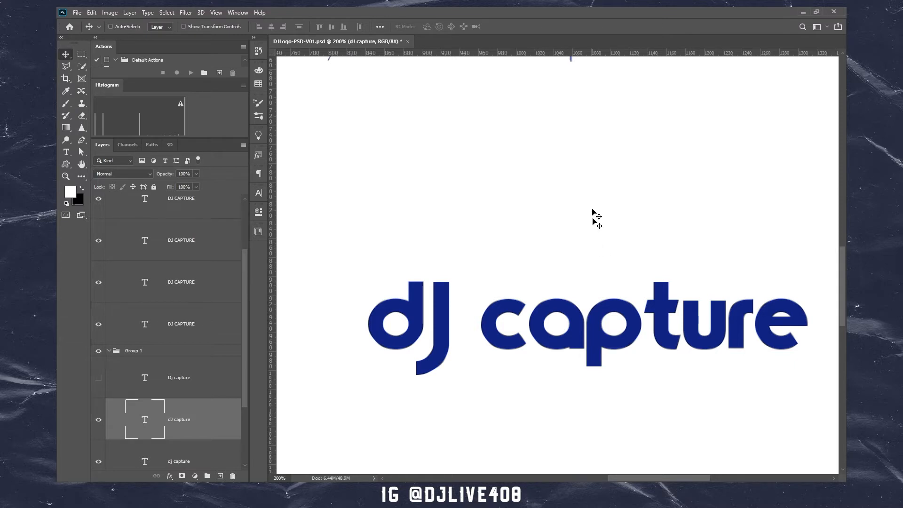
pyautogui.press('z')
pyautogui.moveTo(498, 288); pyautogui.dragTo(487, 292)
pyautogui.moveTo(613, 339); pyautogui.dragTo(521, 310)
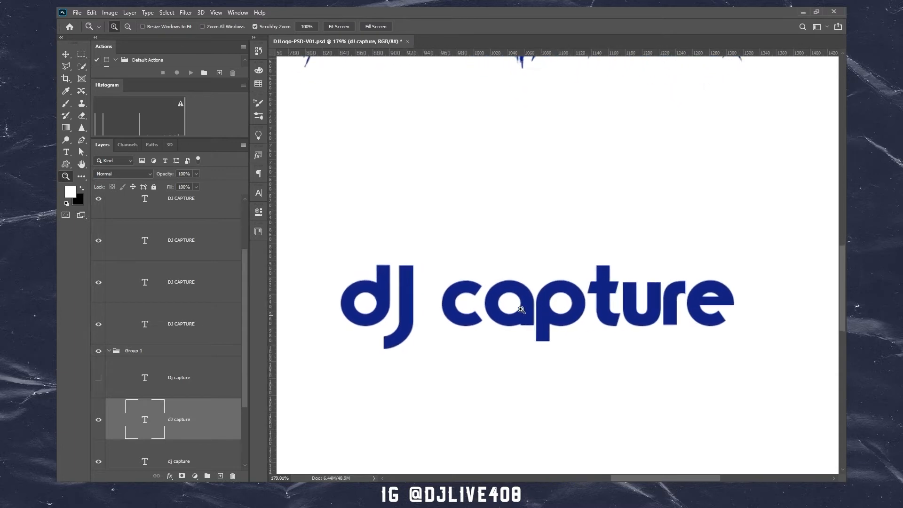
# Set the tracking of the word "capture" in the TypoGraphica text to 20 and commit the edit.
pyautogui.click(60, 152)
pyautogui.click(528, 299)
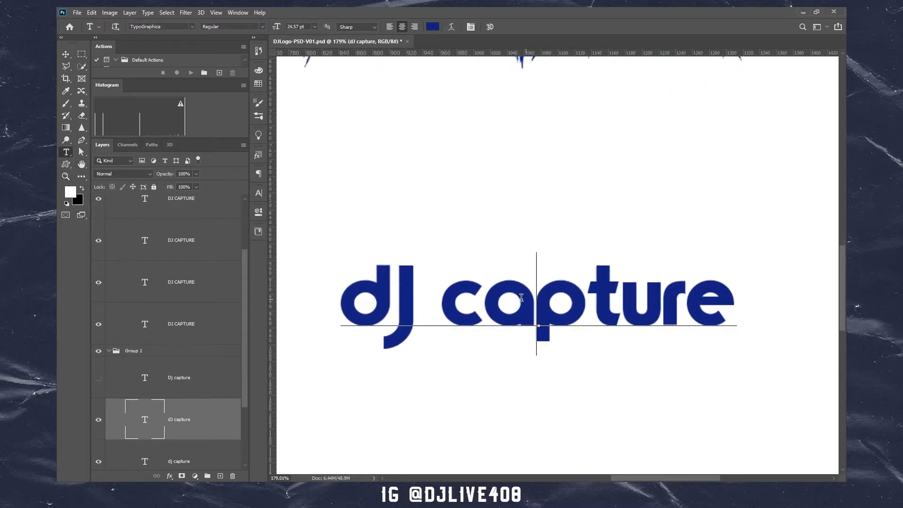
pyautogui.moveTo(442, 301); pyautogui.dragTo(781, 299)
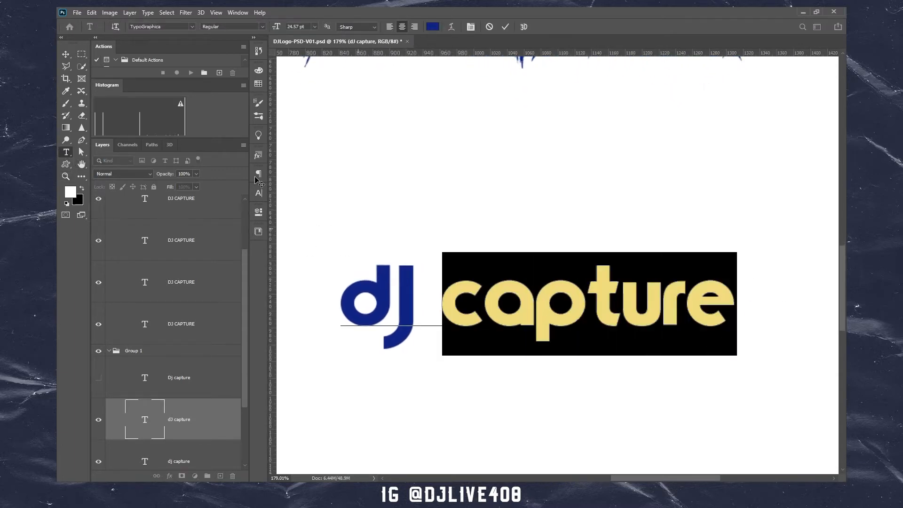
pyautogui.click(260, 199)
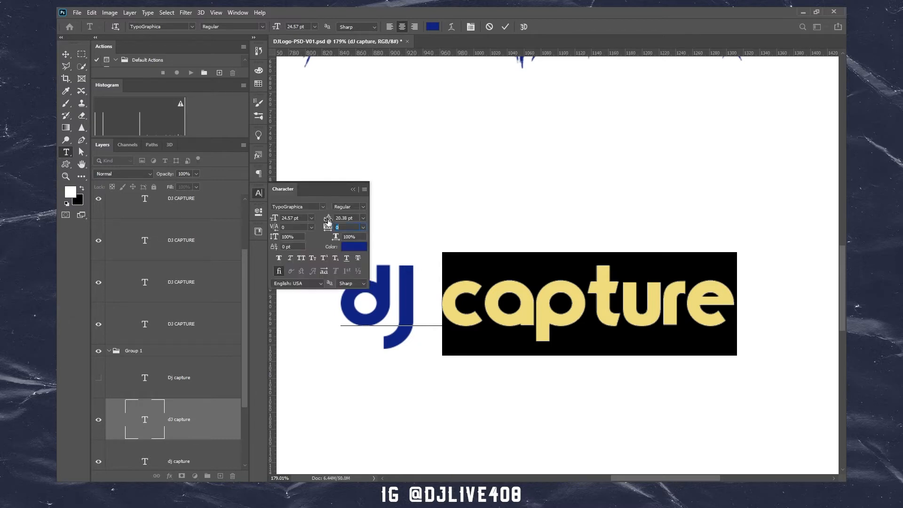
pyautogui.write('20')
pyautogui.press('Return')
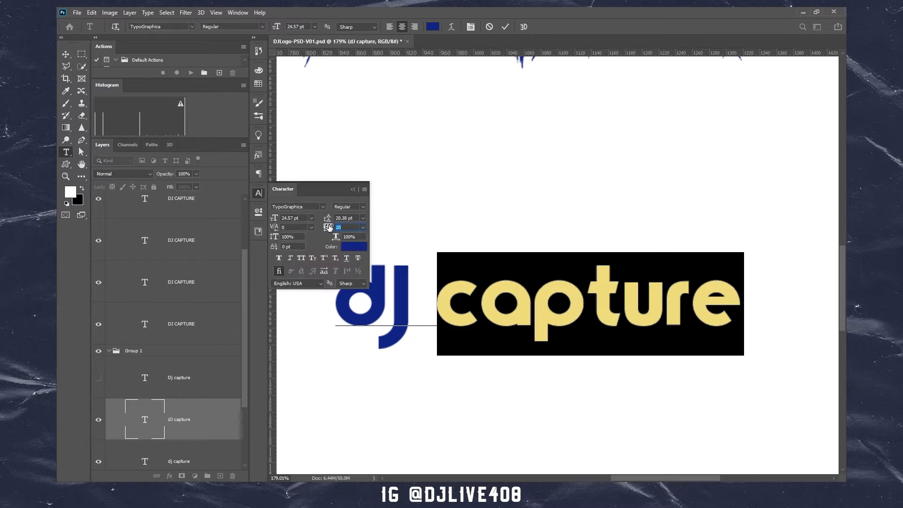
pyautogui.click(66, 54)
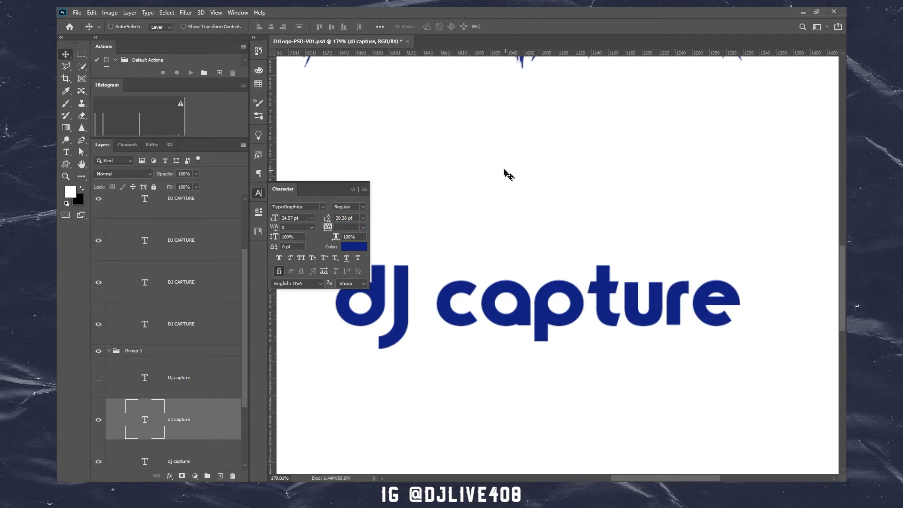
# Select the dj capture text layer set in the Play font near the lower edge of the canvas.
pyautogui.hotkey('ctrl', '1')
pyautogui.moveTo(500, 281); pyautogui.dragTo(493, 279)
pyautogui.moveTo(525, 324); pyautogui.dragTo(663, 327)
pyautogui.moveTo(480, 420); pyautogui.dragTo(612, 220)
pyautogui.press('z')
pyautogui.moveTo(511, 269); pyautogui.dragTo(593, 299)
pyautogui.press('v')
pyautogui.rightClick(559, 296)
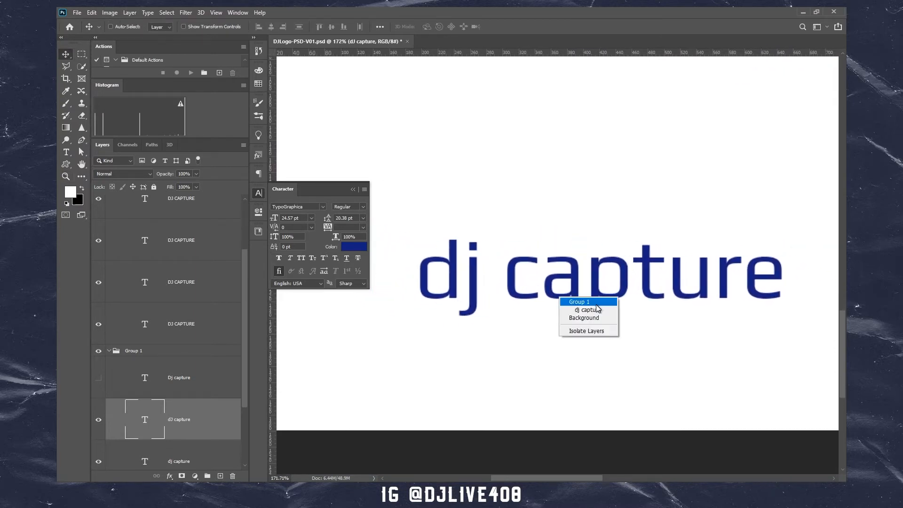
pyautogui.click(581, 311)
# Apply Faux Bold to the letters "dj" in the Play dj capture text.
pyautogui.moveTo(564, 273); pyautogui.dragTo(556, 284)
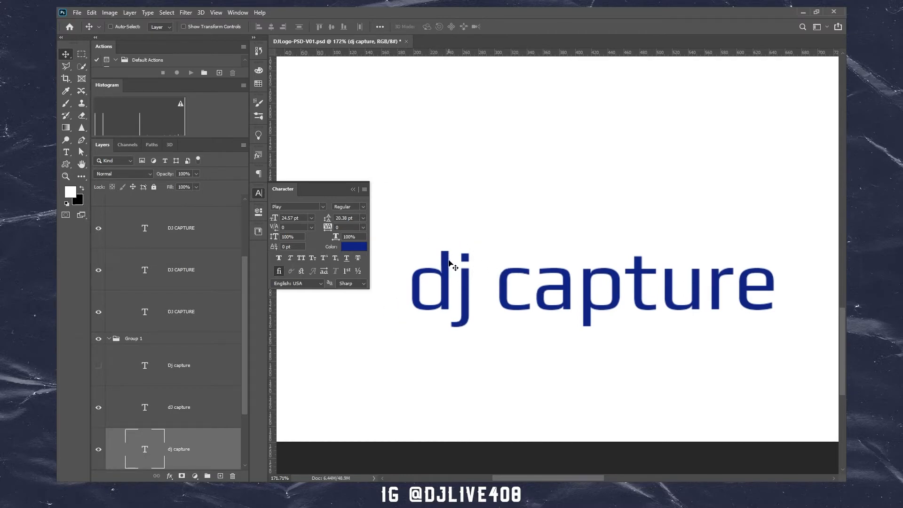
pyautogui.moveTo(522, 261)
pyautogui.mouseDown()
pyautogui.moveTo(511, 271)
pyautogui.moveTo(531, 266)
pyautogui.mouseUp()
pyautogui.press('z')
pyautogui.click(66, 152)
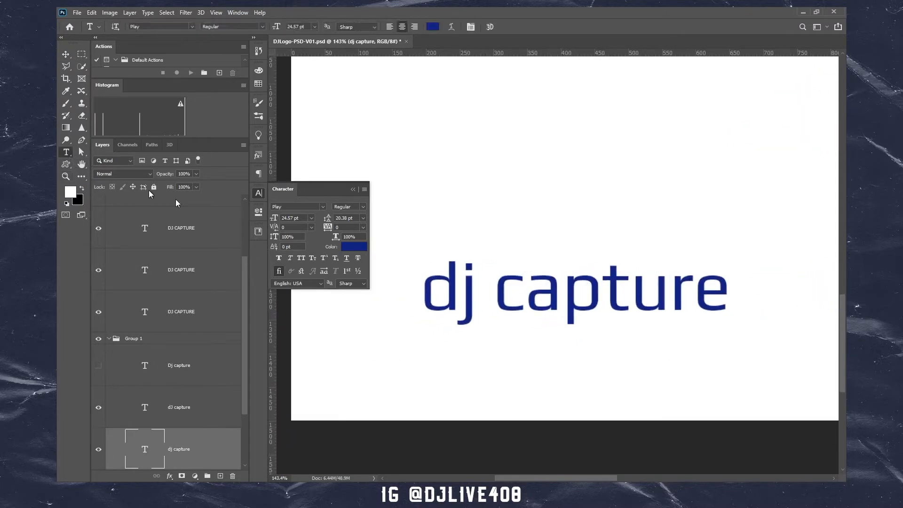
pyautogui.click(460, 288)
pyautogui.moveTo(475, 285); pyautogui.dragTo(425, 285)
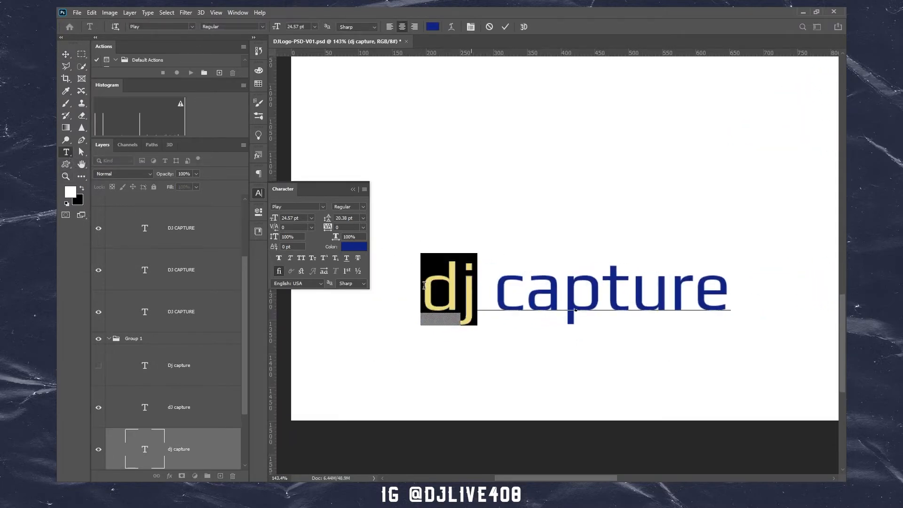
pyautogui.click(278, 258)
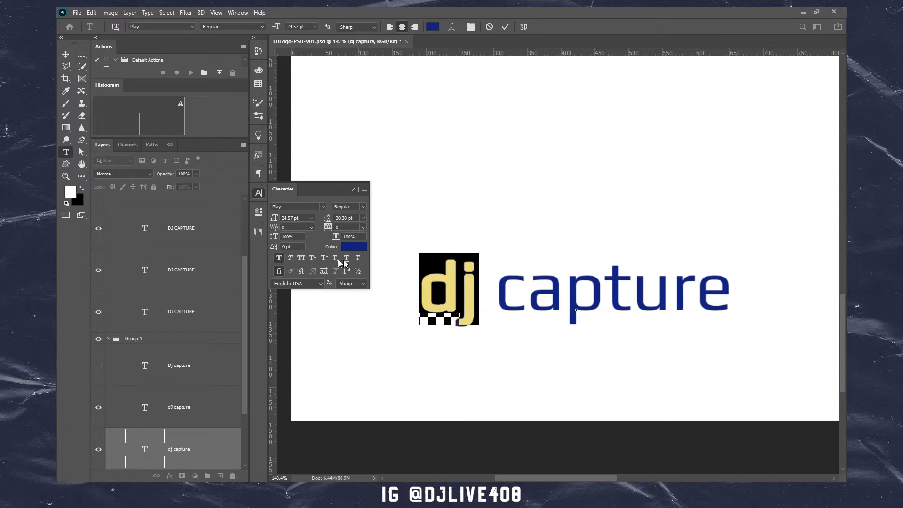
pyautogui.click(65, 53)
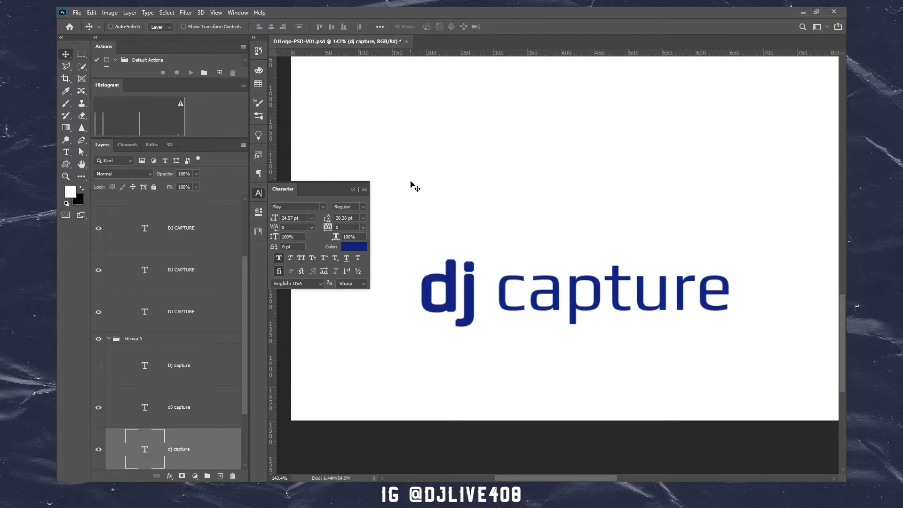
# Apply All Caps to the bold letters "dj" in the Play text so it reads DJ capture.
pyautogui.moveTo(610, 260); pyautogui.dragTo(588, 261)
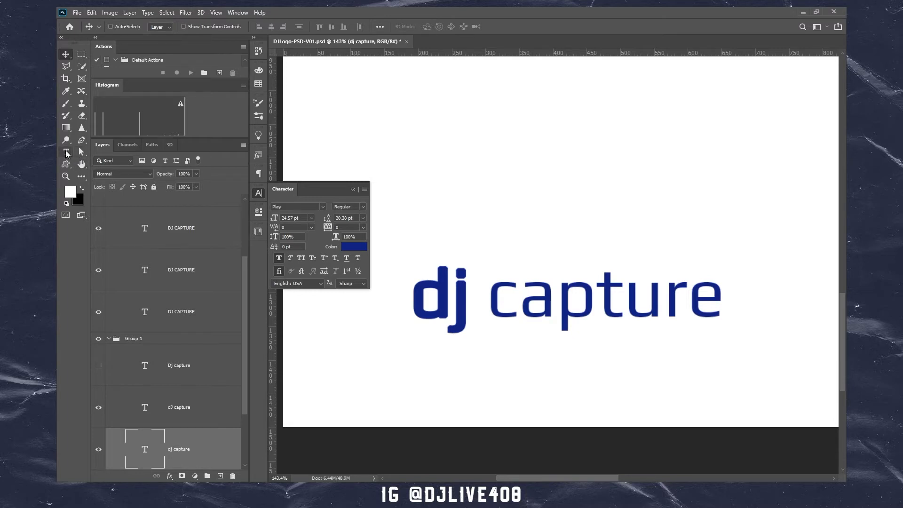
pyautogui.click(66, 153)
pyautogui.doubleClick(423, 302)
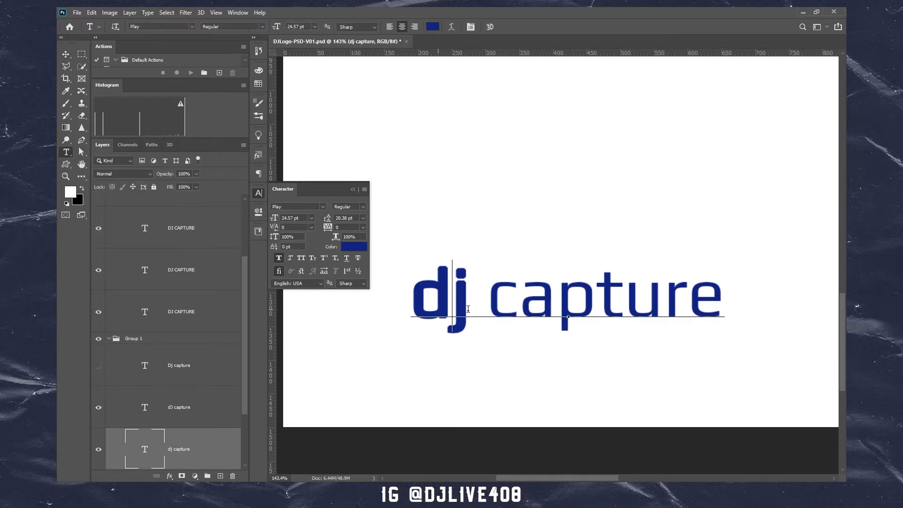
pyautogui.click(302, 258)
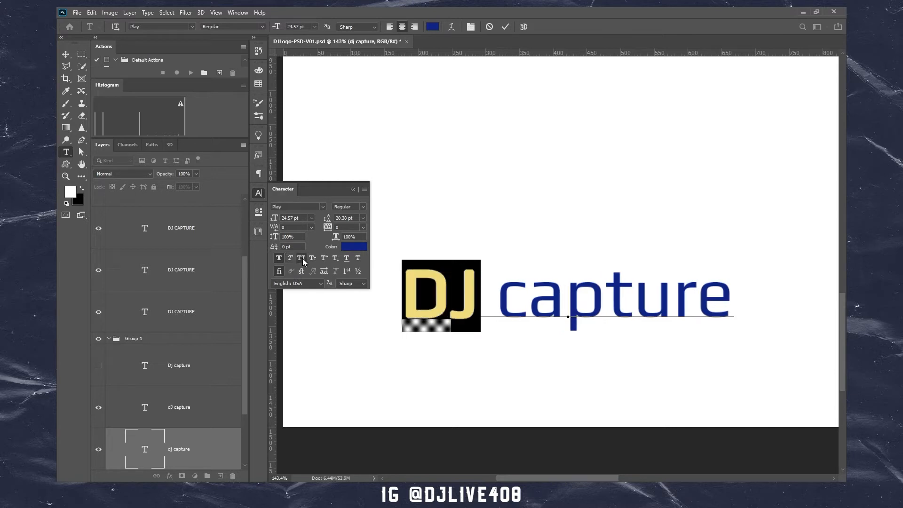
pyautogui.click(66, 54)
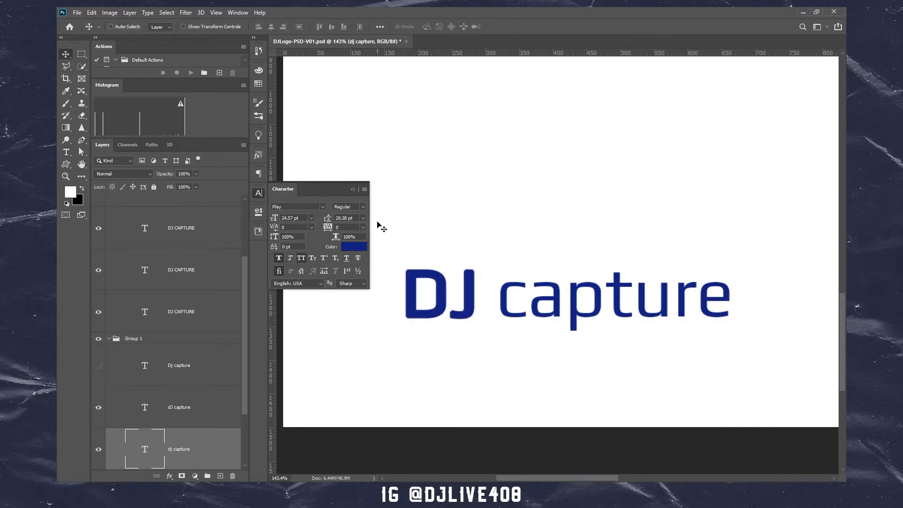
# Replace the lowercase c in the Play text with a capital C so it reads DJ Capture, and commit it.
pyautogui.moveTo(503, 271); pyautogui.dragTo(496, 281)
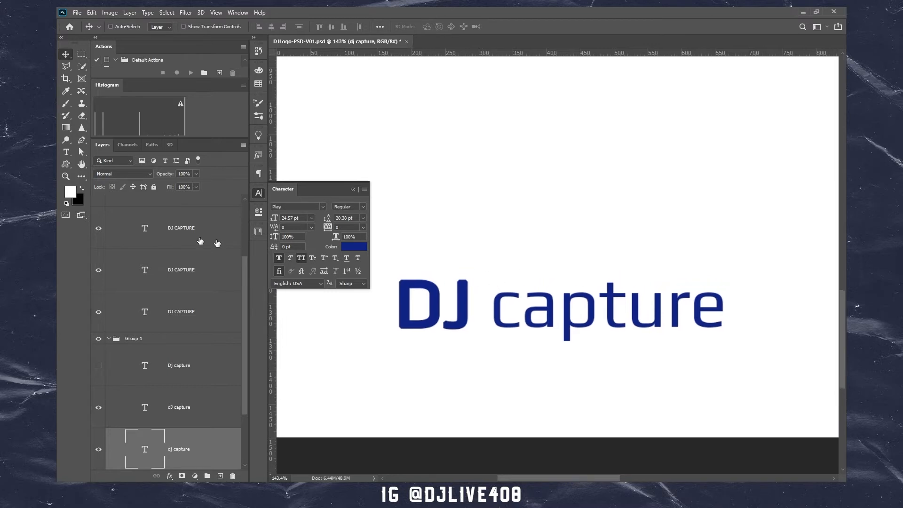
pyautogui.click(66, 152)
pyautogui.moveTo(521, 296); pyautogui.dragTo(506, 306)
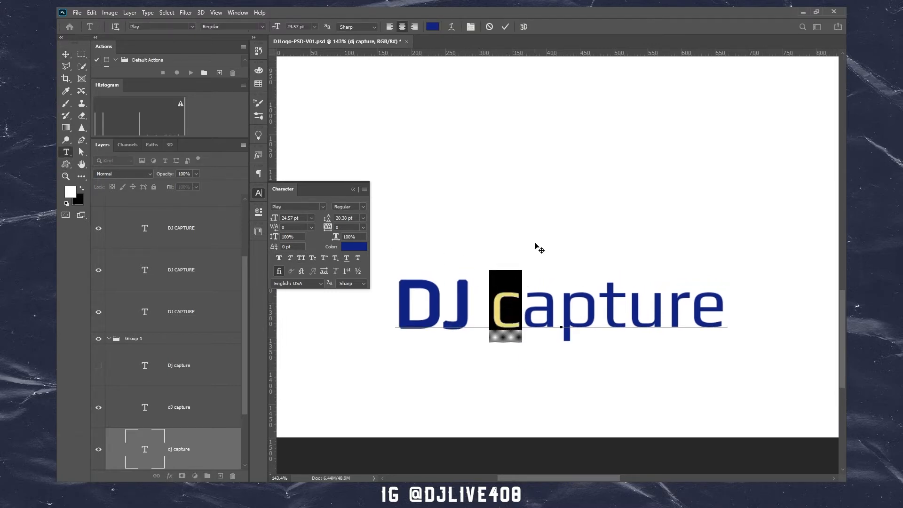
pyautogui.write('C')
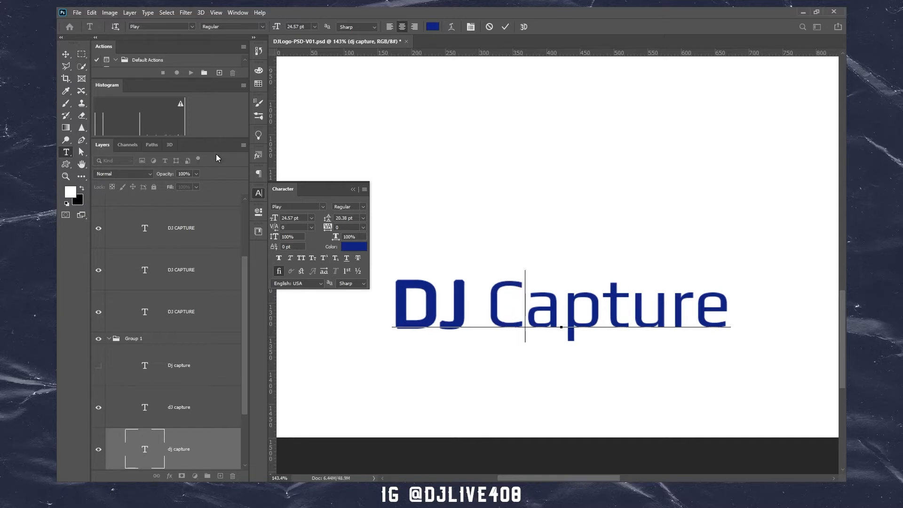
pyautogui.click(66, 55)
pyautogui.press('z')
pyautogui.moveTo(454, 188); pyautogui.dragTo(520, 213)
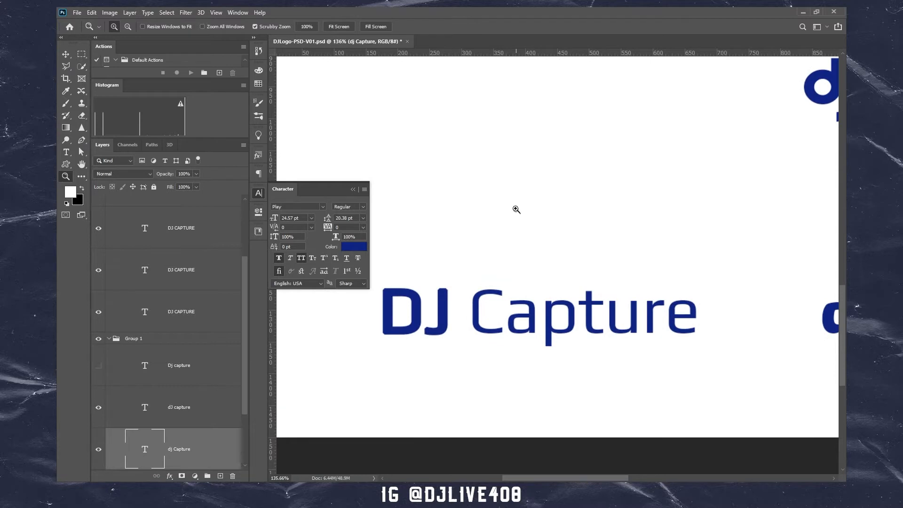
pyautogui.press('v')
pyautogui.moveTo(454, 256); pyautogui.dragTo(442, 249)
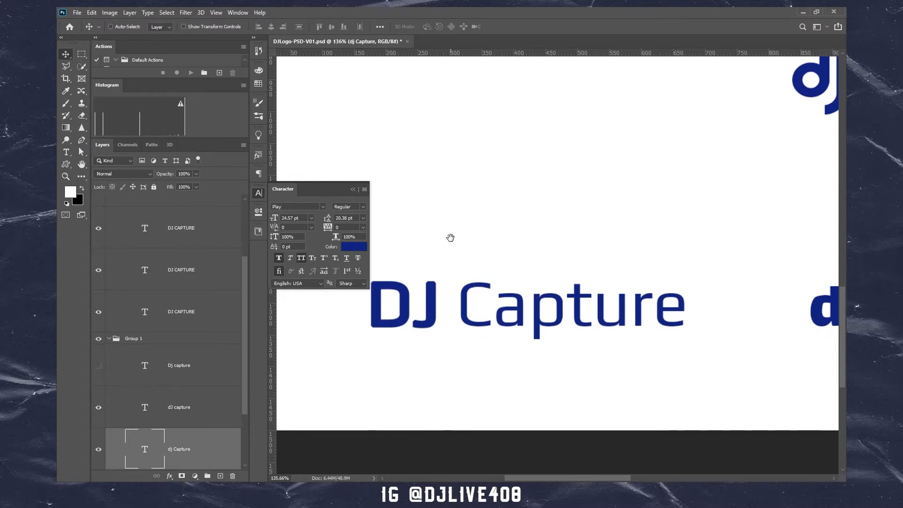
# Select the dj capture text layer set in the Lalezar font near the lower edge of the canvas.
pyautogui.moveTo(560, 264); pyautogui.dragTo(446, 258)
pyautogui.press('z')
pyautogui.moveTo(571, 320); pyautogui.dragTo(584, 319)
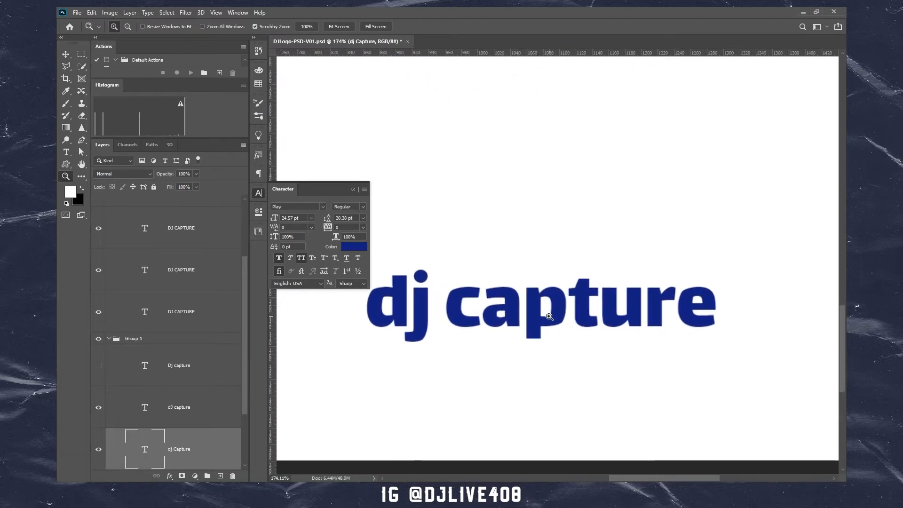
pyautogui.press('v')
pyautogui.rightClick(564, 321)
pyautogui.rightClick(557, 315)
pyautogui.click(572, 328)
pyautogui.moveTo(557, 306); pyautogui.dragTo(582, 306)
pyautogui.moveTo(513, 303); pyautogui.dragTo(513, 307)
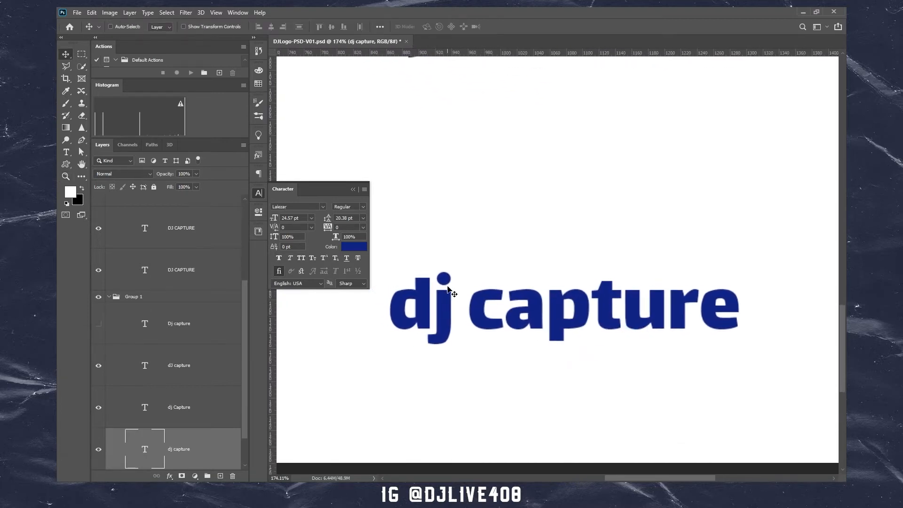
# Try replacing the lowercase d and j in the Lalezar text with capitals so it reads DJ capture.
pyautogui.click(66, 152)
pyautogui.moveTo(433, 315); pyautogui.dragTo(376, 305)
pyautogui.write('D')
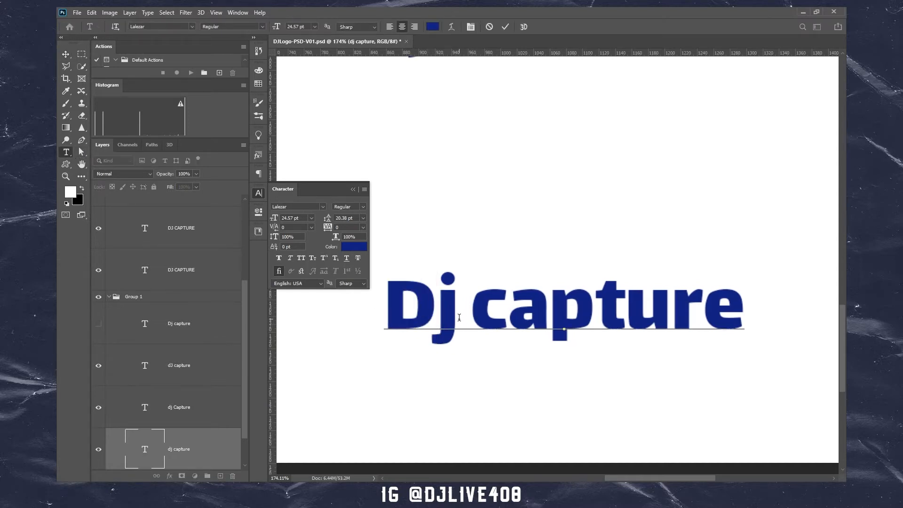
pyautogui.moveTo(460, 317); pyautogui.dragTo(445, 317)
pyautogui.write('J')
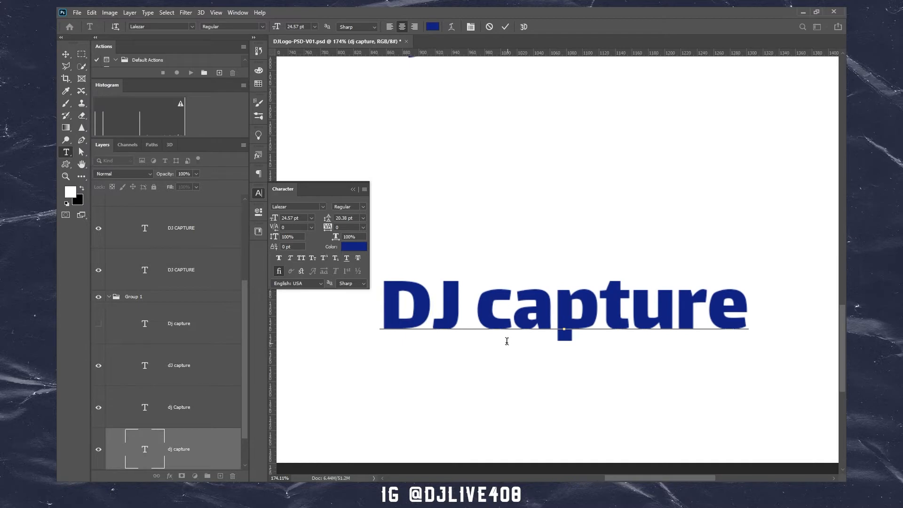
# Try All Caps on the word capture in the Lalezar text, commit it, and undo the text edit.
pyautogui.moveTo(482, 317); pyautogui.dragTo(783, 301)
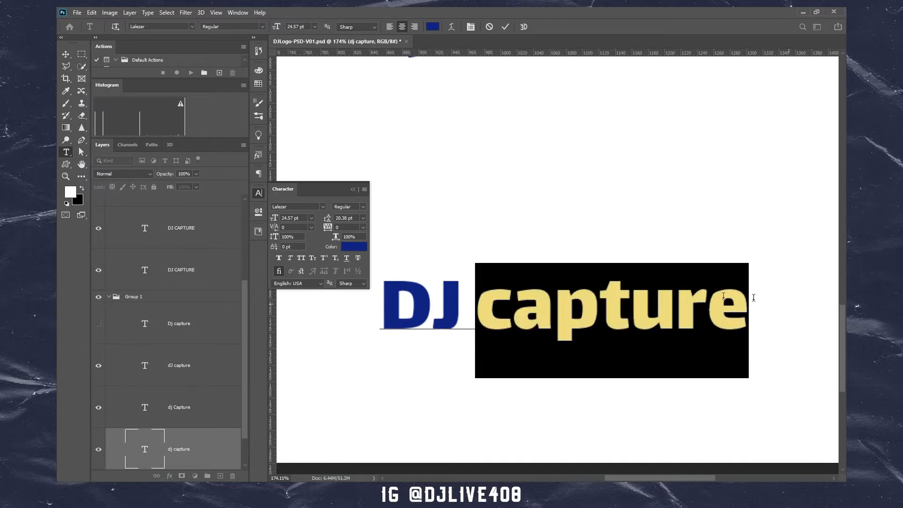
pyautogui.click(302, 258)
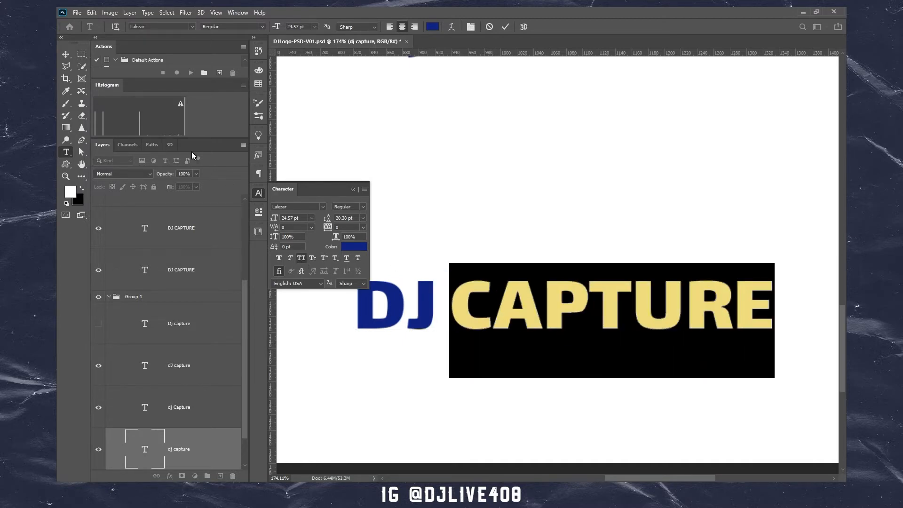
pyautogui.click(61, 55)
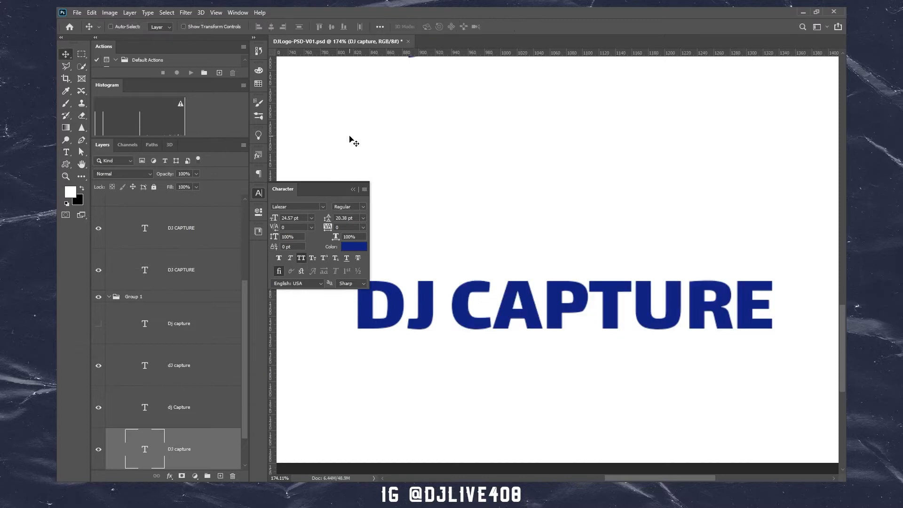
pyautogui.hotkey('ctrl', 'z')
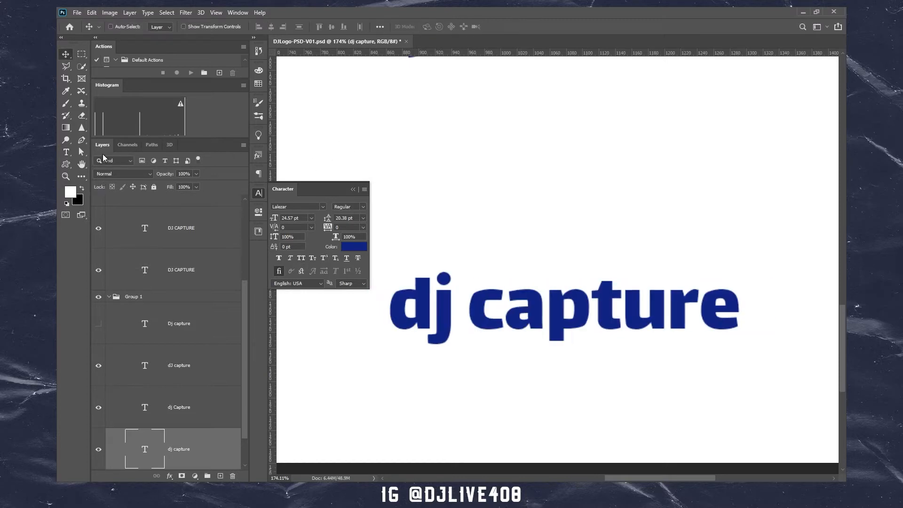
# Replace the lowercase d and j in the Lalezar text with capital D and J so it reads DJ capture, and commit it.
pyautogui.click(66, 151)
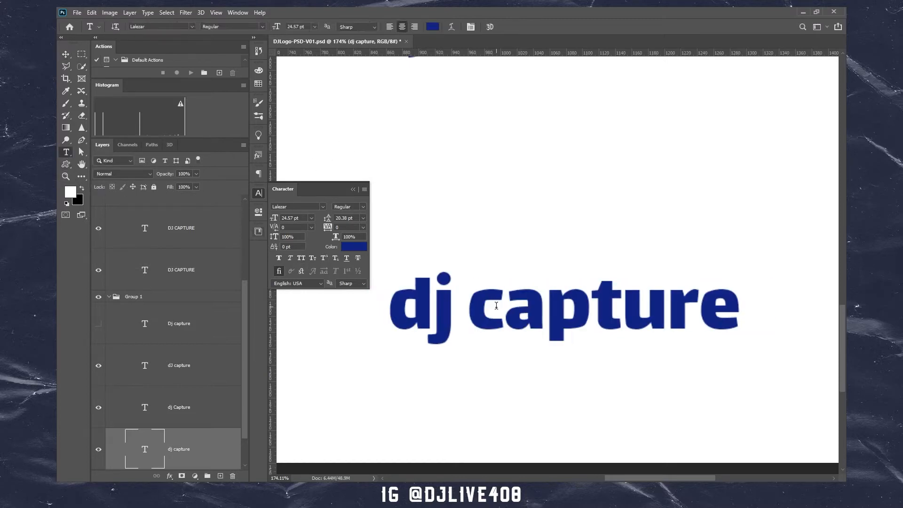
pyautogui.moveTo(447, 312); pyautogui.dragTo(429, 311)
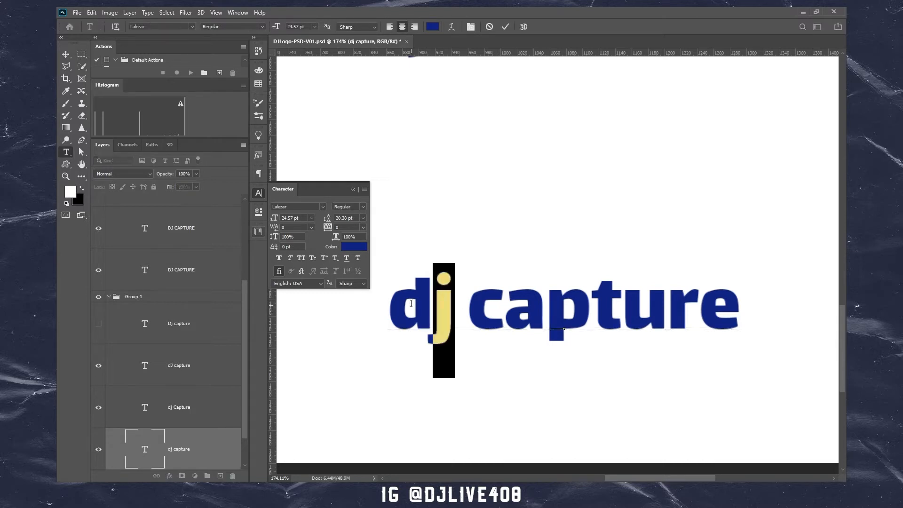
pyautogui.write('J')
pyautogui.moveTo(454, 300); pyautogui.dragTo(394, 303)
pyautogui.write('j')
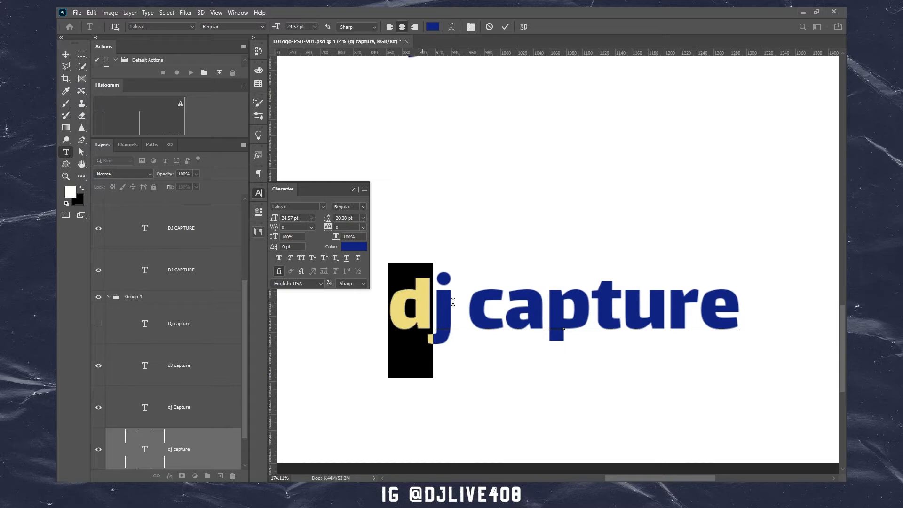
pyautogui.write('D')
pyautogui.click(437, 310)
pyautogui.moveTo(453, 309); pyautogui.dragTo(437, 310)
pyautogui.write('J')
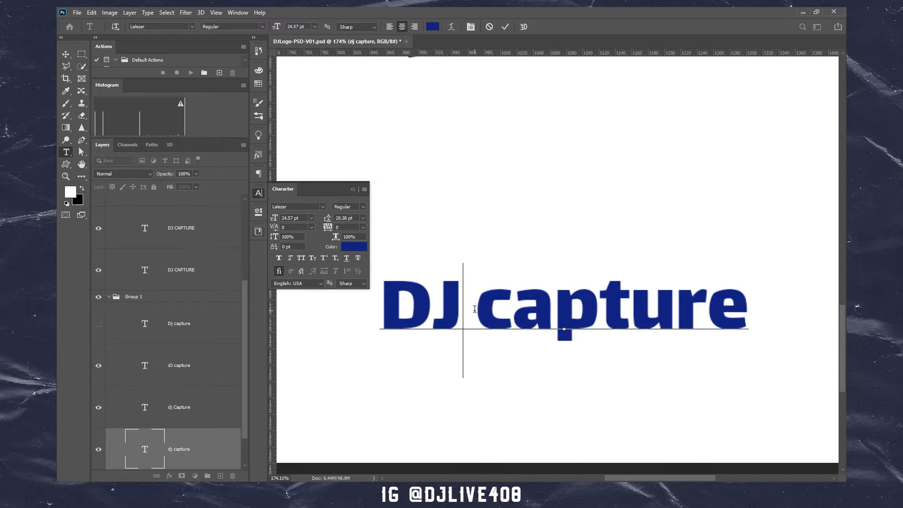
pyautogui.click(65, 56)
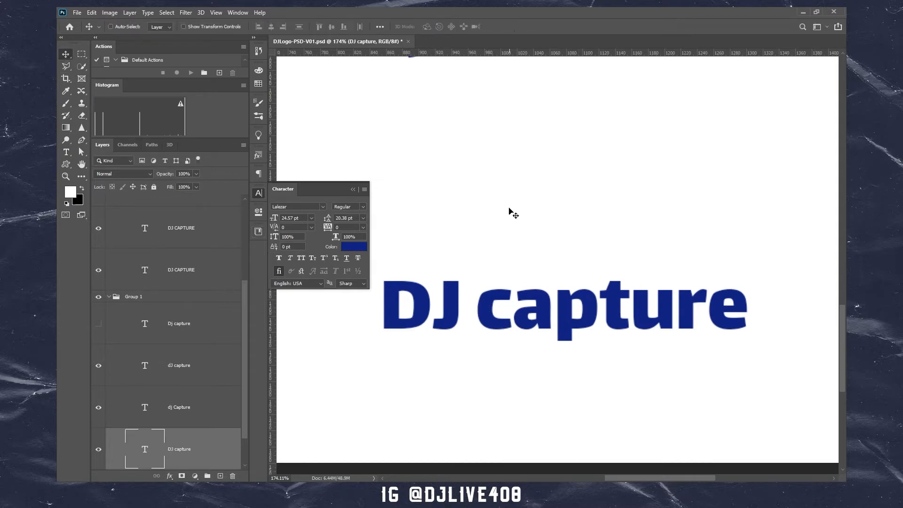
# Replace the lowercase c in the Lalezar text with a capital C so it reads DJ Capture, and commit it.
pyautogui.click(513, 313)
pyautogui.moveTo(513, 313); pyautogui.dragTo(484, 313)
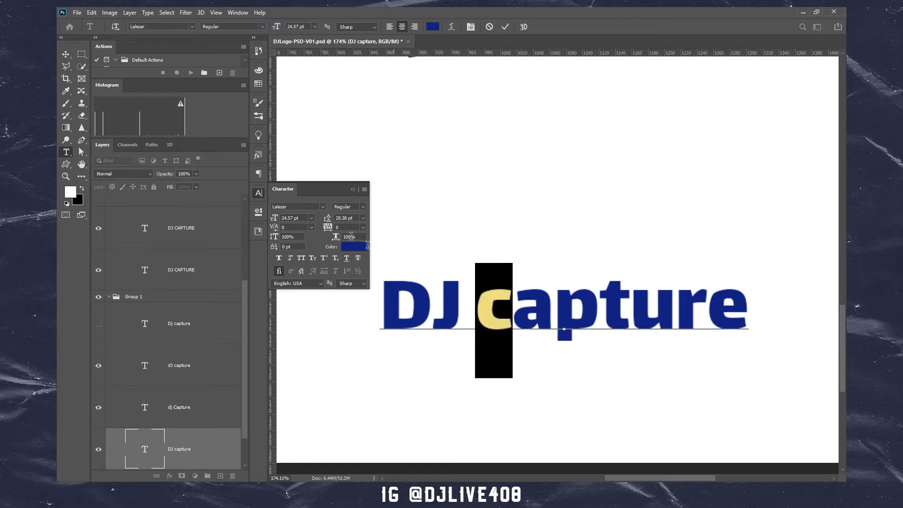
pyautogui.write('C')
pyautogui.click(66, 54)
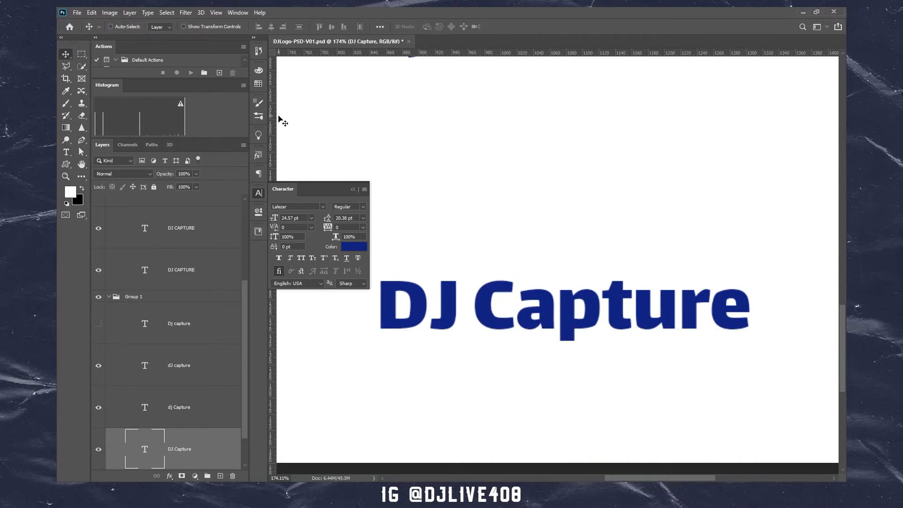
# Examine the dJ capture variant at the canvas centre, both close up and at 100% zoom.
pyautogui.hotkey('ctrl', '0')
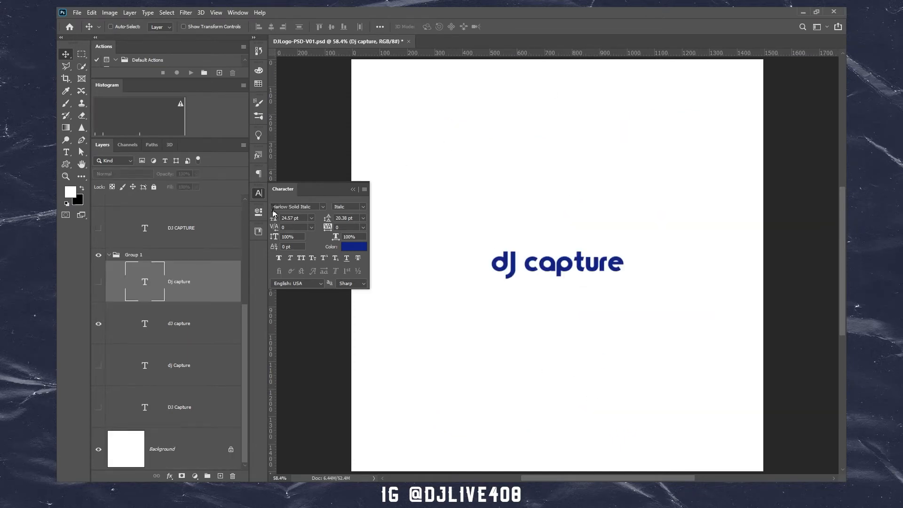
pyautogui.click(257, 194)
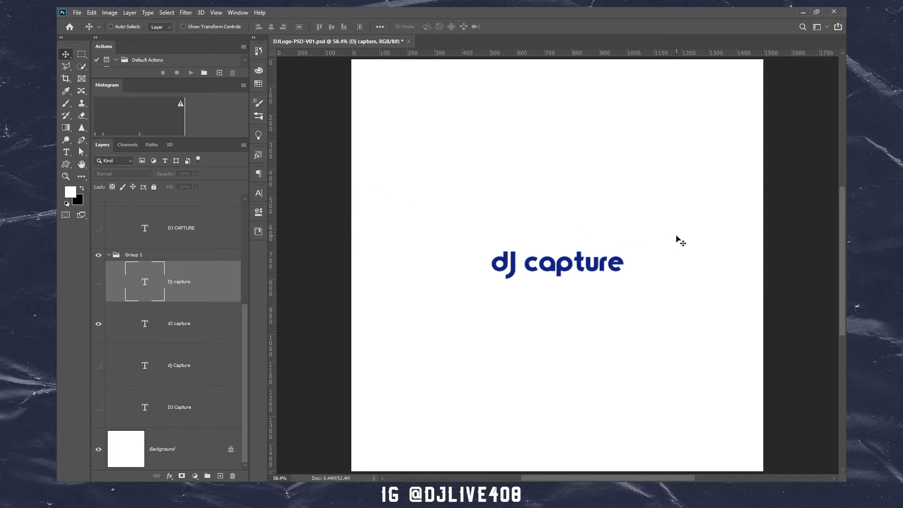
pyautogui.moveTo(628, 256); pyautogui.dragTo(647, 252)
pyautogui.moveTo(588, 245); pyautogui.dragTo(596, 237)
pyautogui.moveTo(496, 228); pyautogui.dragTo(557, 198)
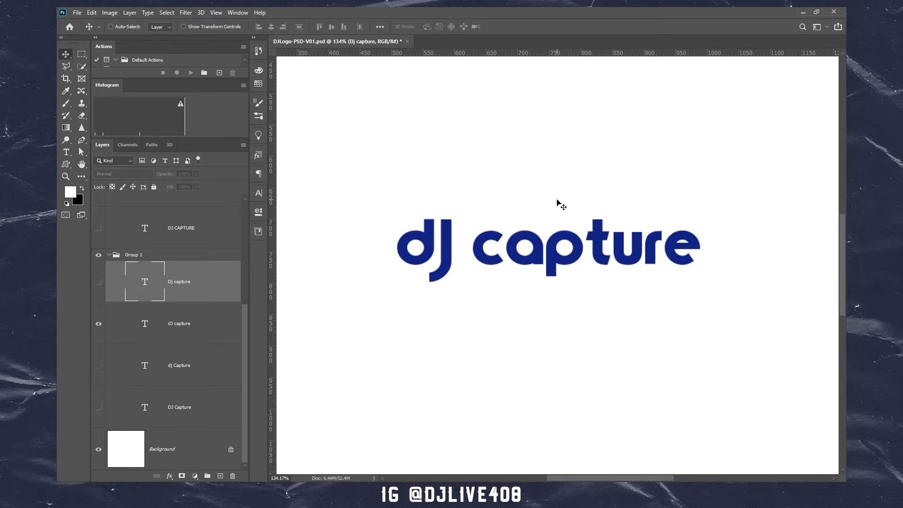
pyautogui.hotkey('ctrl', '-')
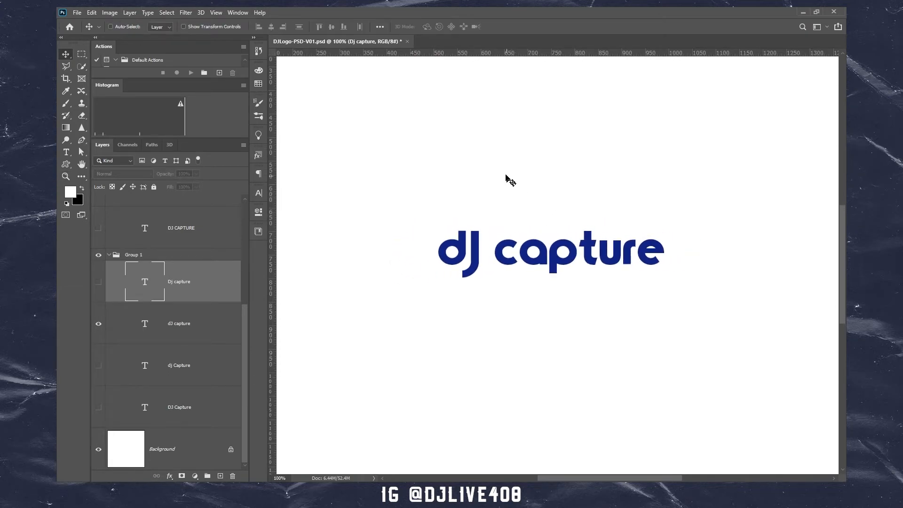
pyautogui.moveTo(544, 172); pyautogui.dragTo(545, 177)
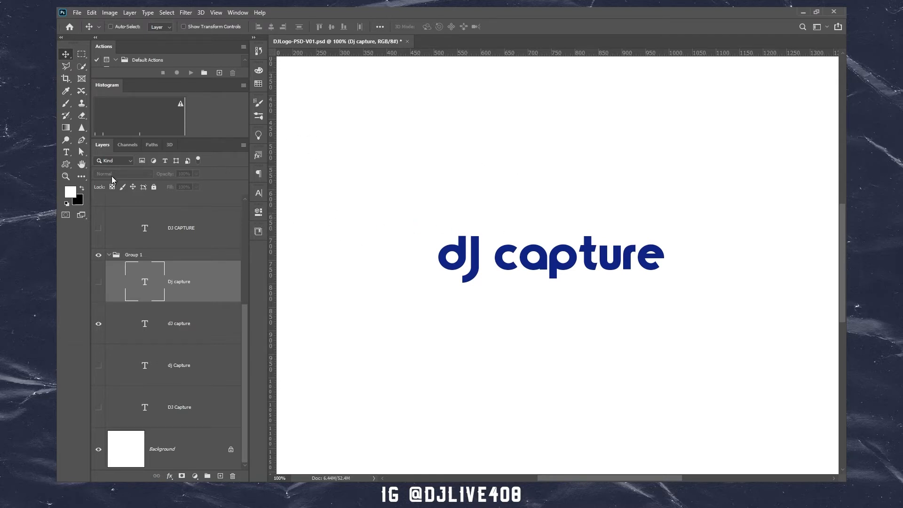
# Draw a rounded rectangle about 537 × 139 px over the dJ capture text and remove its stroke.
pyautogui.click(65, 164)
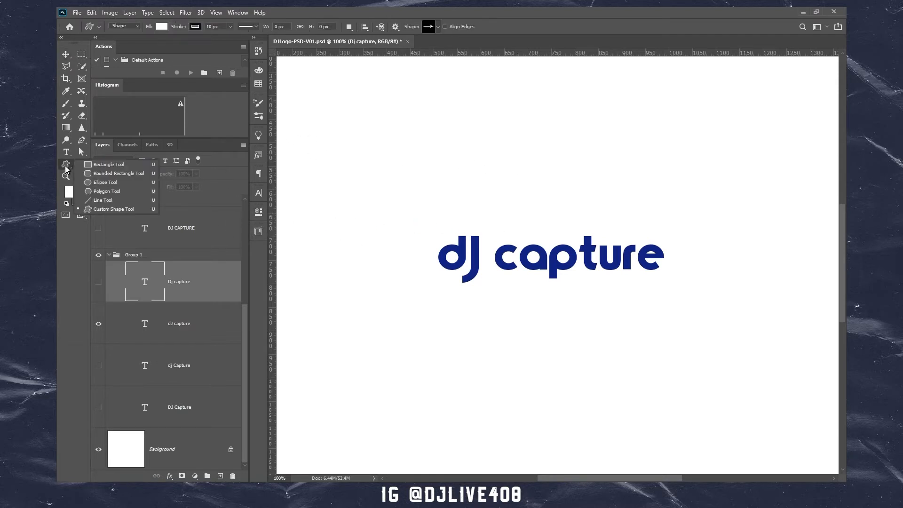
pyautogui.click(122, 174)
pyautogui.moveTo(429, 225)
pyautogui.mouseDown()
pyautogui.moveTo(554, 297)
pyautogui.moveTo(589, 305)
pyautogui.moveTo(601, 288)
pyautogui.moveTo(679, 291)
pyautogui.mouseUp()
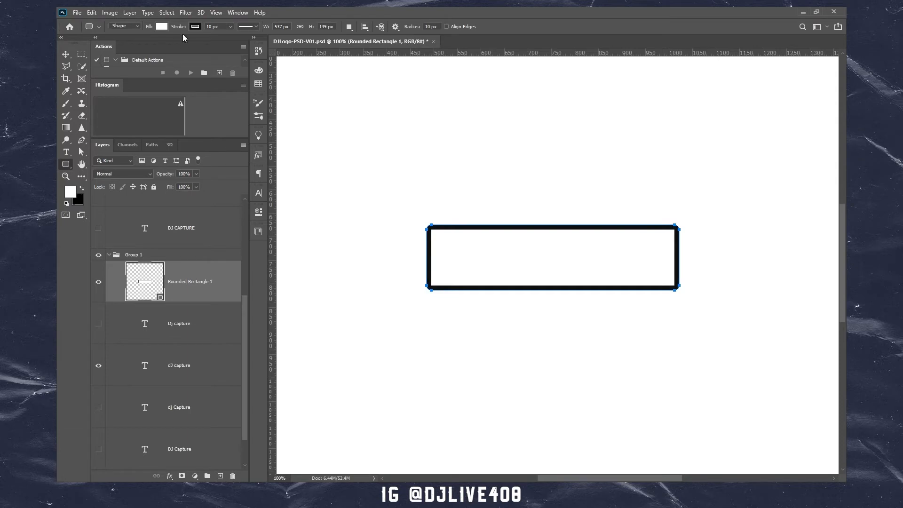
pyautogui.click(194, 27)
pyautogui.click(138, 45)
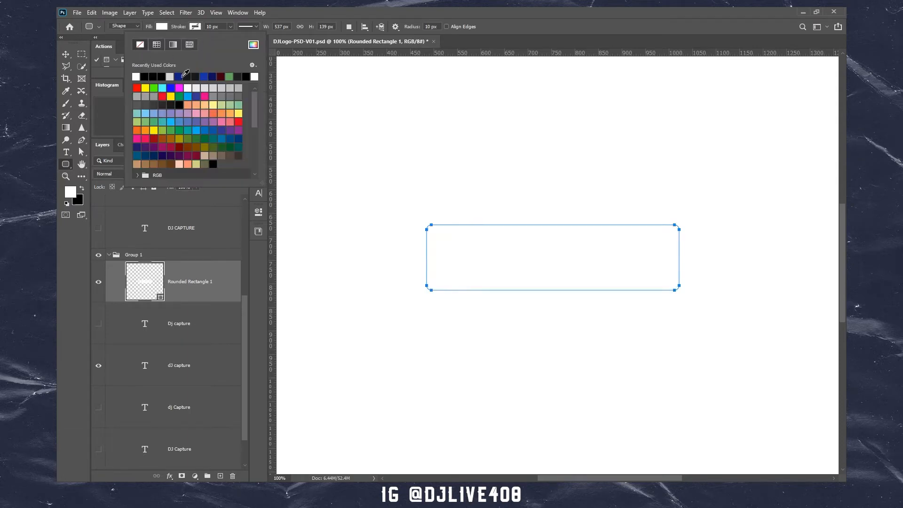
# Try blue, grey and light yellow fills on the rounded rectangle.
pyautogui.click(161, 27)
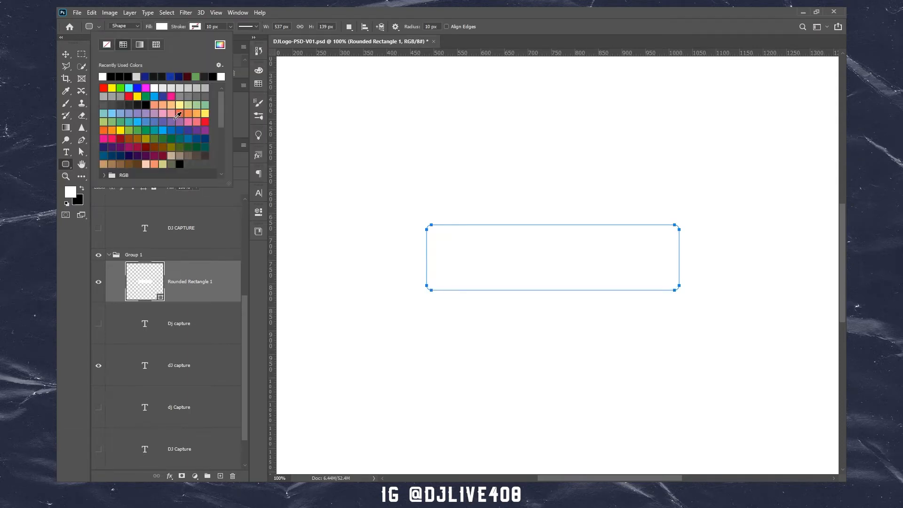
pyautogui.click(139, 88)
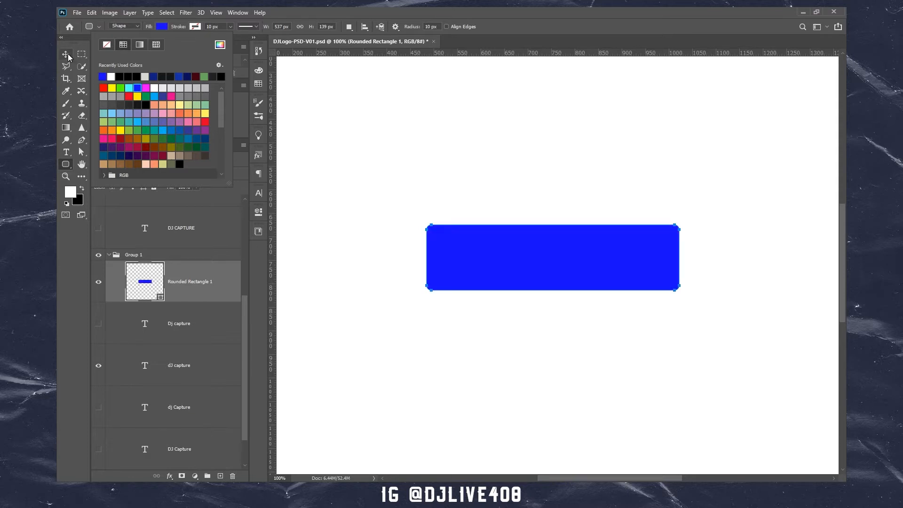
pyautogui.click(187, 97)
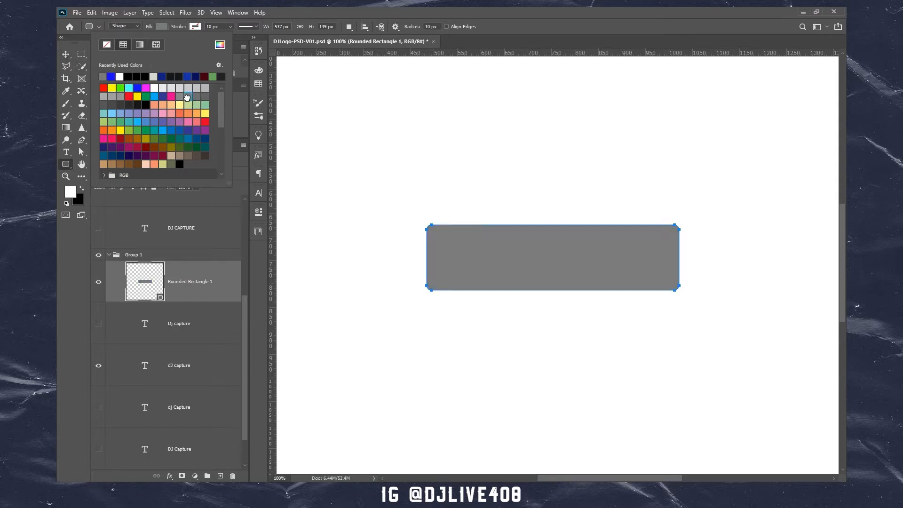
pyautogui.click(204, 114)
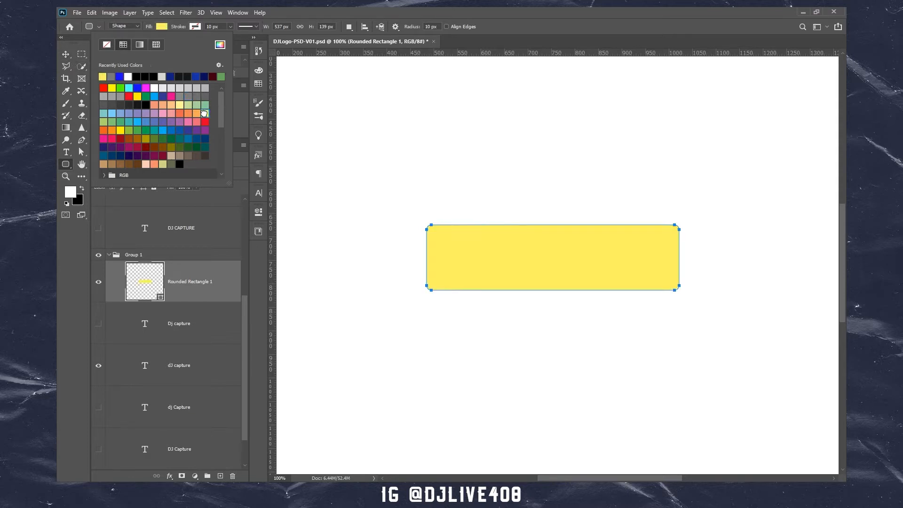
pyautogui.click(63, 56)
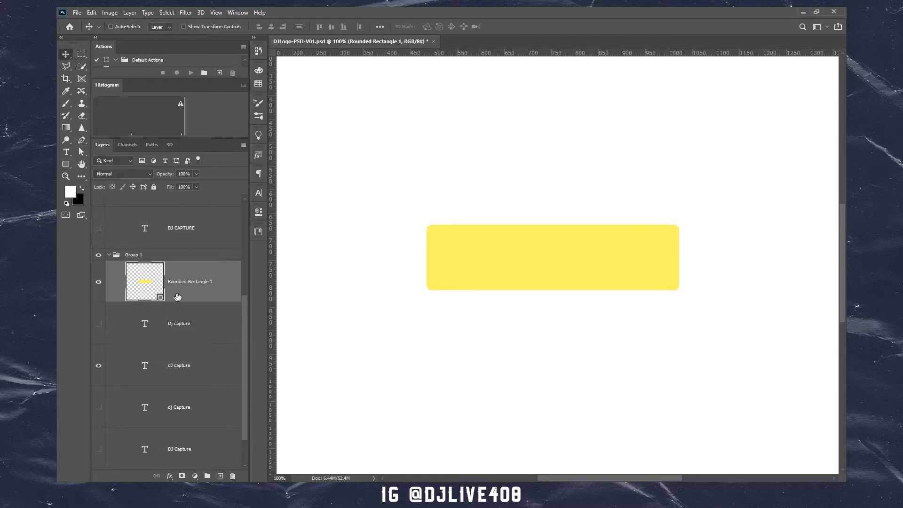
# Move the Rounded Rectangle 1 layer directly below the dJ capture text layer.
pyautogui.scroll(3, 190, 342)
pyautogui.scroll(3, 191, 343)
pyautogui.scroll(-9, 194, 389)
pyautogui.moveTo(195, 282); pyautogui.dragTo(188, 374)
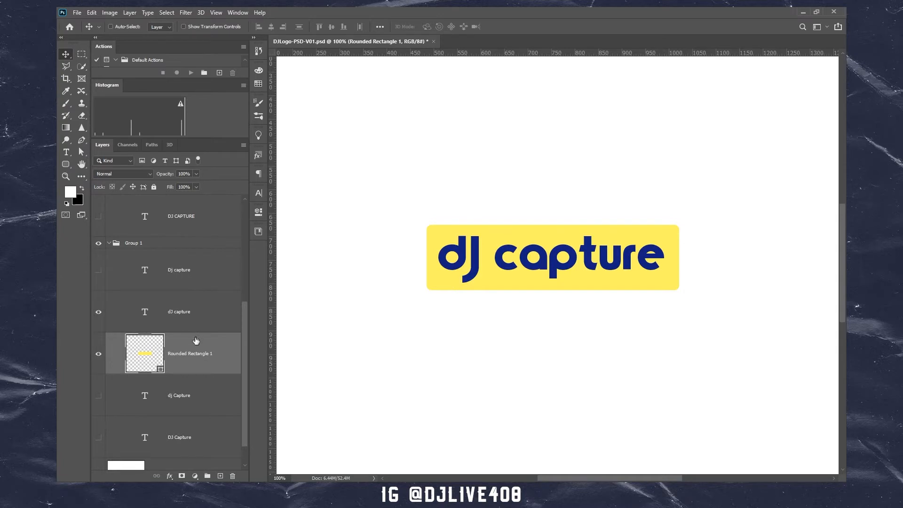
# Set the rounded rectangle's fill colour to black, 000000.
pyautogui.hotkey('ctrl', '-')
pyautogui.hotkey('ctrl', '+')
pyautogui.hotkey('ctrl', '+')
pyautogui.hotkey('ctrl', '-')
pyautogui.doubleClick(149, 355)
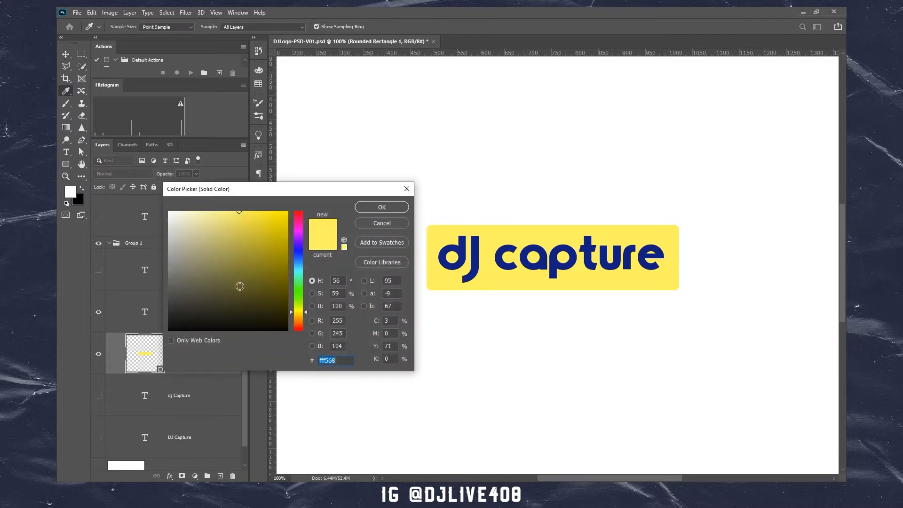
pyautogui.write('000000')
pyautogui.press('Return')
# Select the dJ capture text layer and set its text colour to white, ffffff.
pyautogui.click(187, 315)
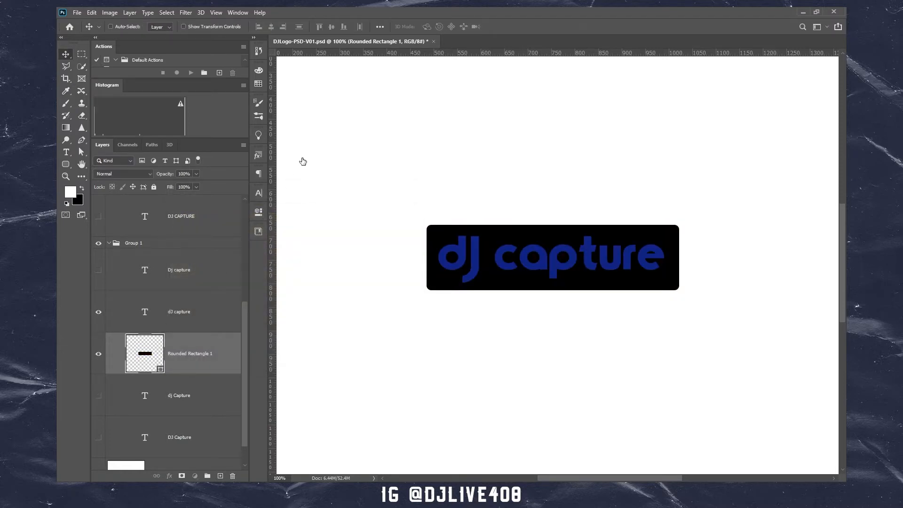
pyautogui.click(258, 192)
pyautogui.click(354, 250)
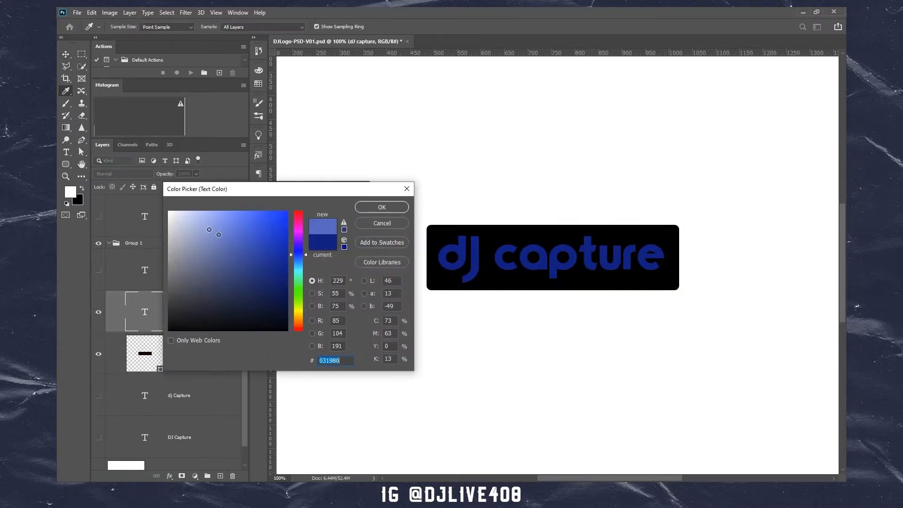
pyautogui.write('ffffff')
pyautogui.press('Return')
pyautogui.click(257, 198)
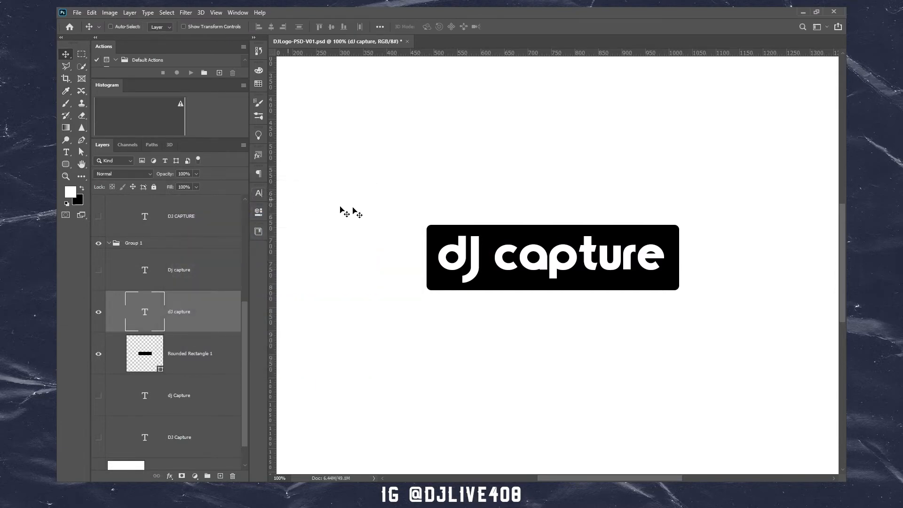
# Save the DJLogo-PSD-V01.psd document with the white-on-black dJ capture logo in view.
pyautogui.press('z')
pyautogui.moveTo(438, 214); pyautogui.dragTo(493, 208)
pyautogui.press('v')
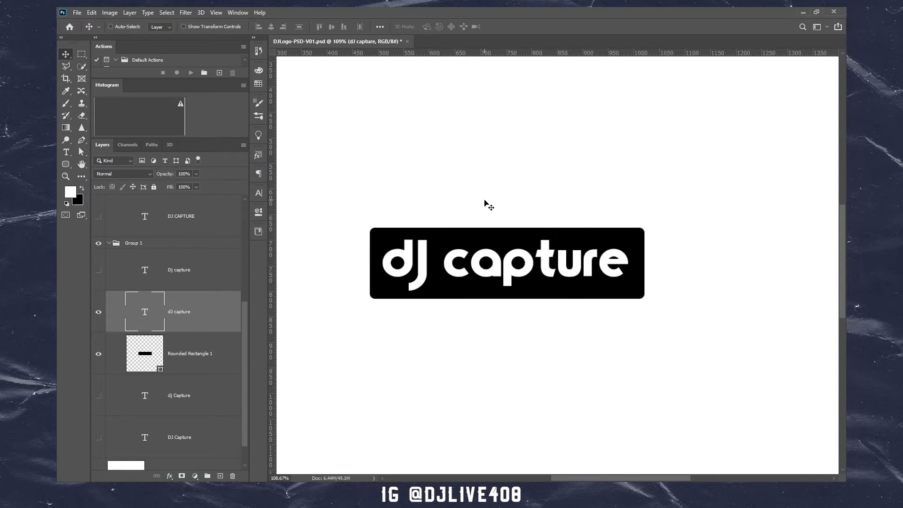
pyautogui.hotkey('ctrl', 's')
pyautogui.moveTo(479, 221); pyautogui.dragTo(492, 209)
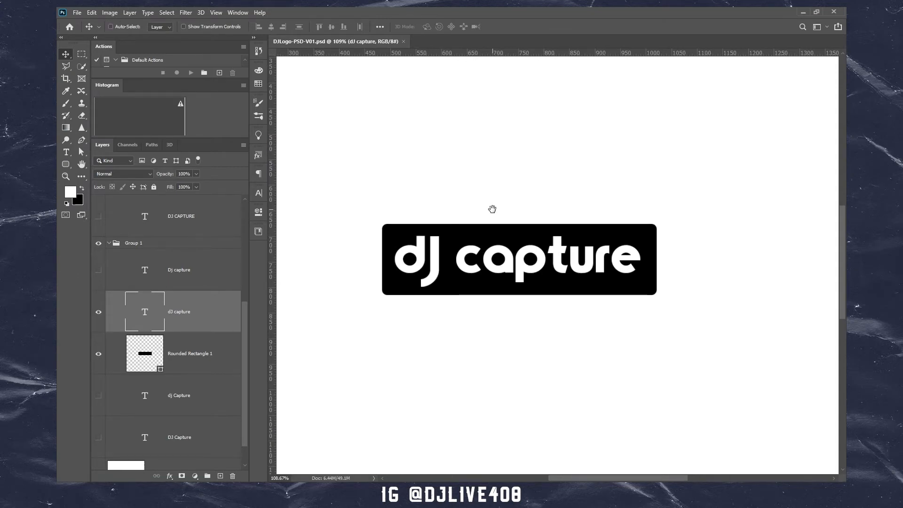
# Scale the dJ capture text layer down proportionally to about 92.4% inside the black badge.
pyautogui.click(182, 355)
pyautogui.hotkey('alt', ']')
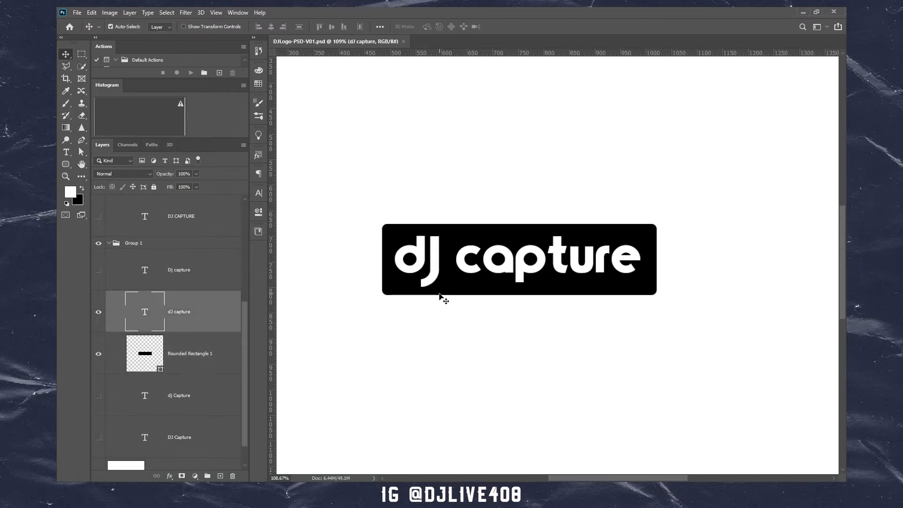
pyautogui.hotkey('ctrl', '0')
pyautogui.scroll(1, 547, 314)
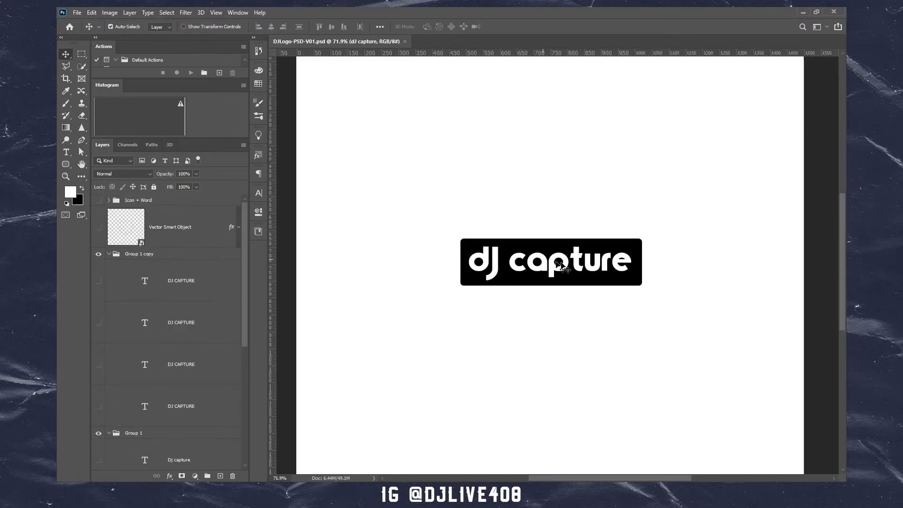
pyautogui.hotkey('ctrl', 't')
pyautogui.moveTo(630, 243); pyautogui.dragTo(625, 248)
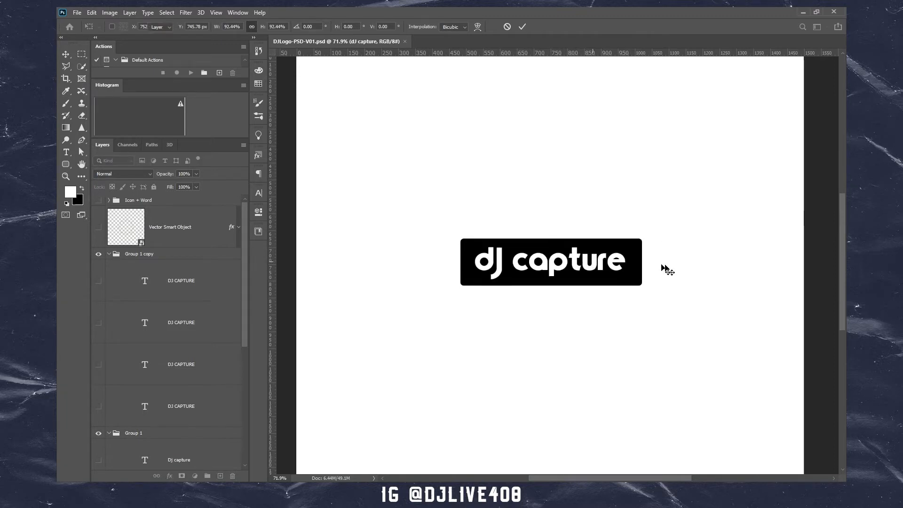
pyautogui.press('Return')
# Narrow the Rounded Rectangle 1 shape to about 95.3% of its width from both sides, keeping its height.
pyautogui.scroll(-5, 196, 401)
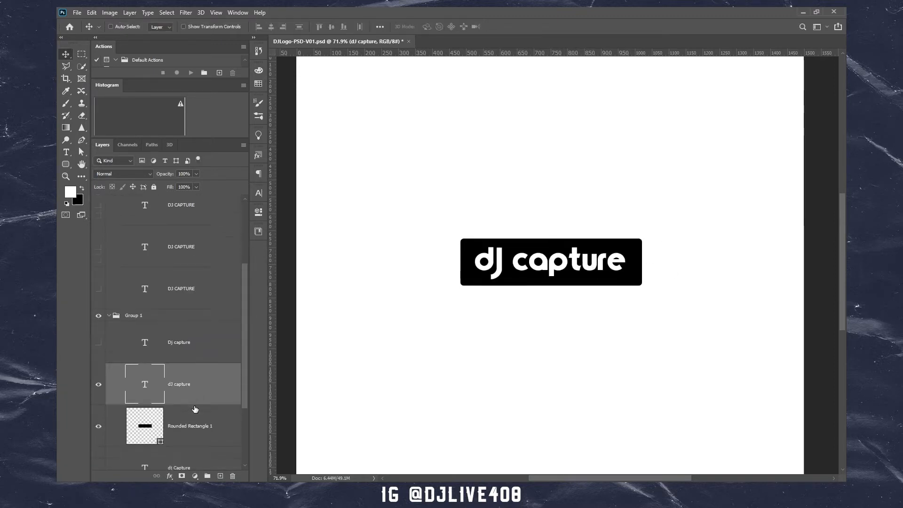
pyautogui.click(193, 399)
pyautogui.hotkey('ctrl', 't')
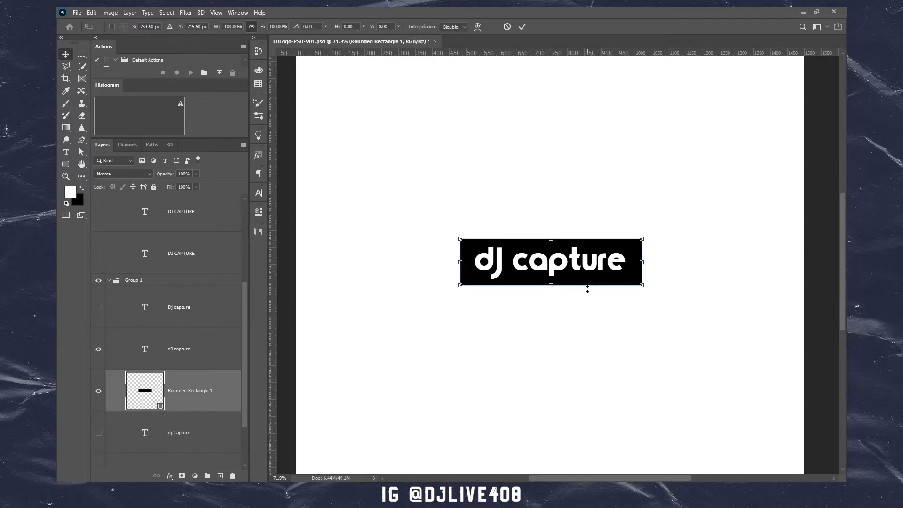
pyautogui.moveTo(642, 264); pyautogui.dragTo(638, 264)
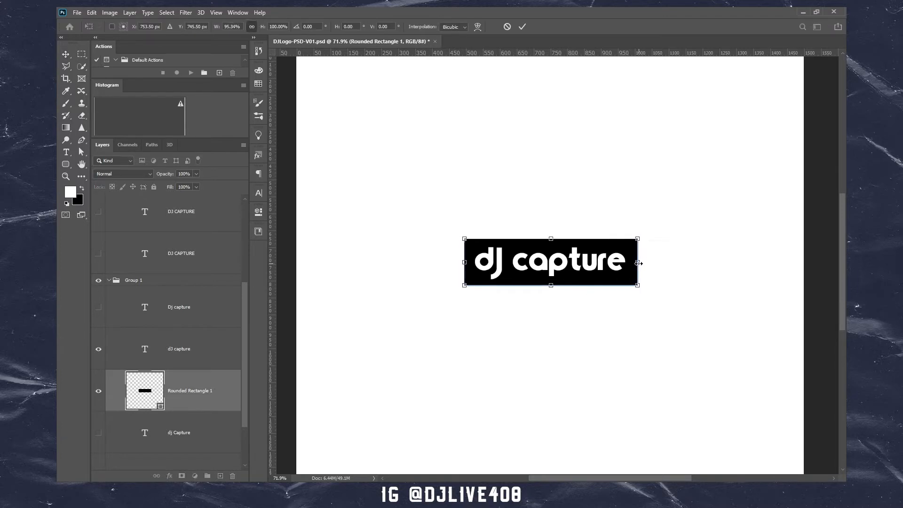
pyautogui.press('Return')
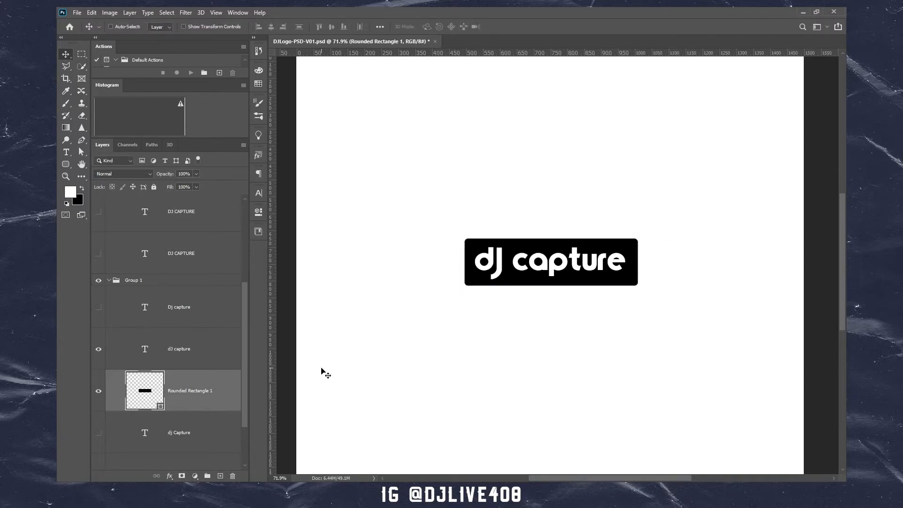
# Scale the dJ capture text down again, proportionally to about 91.2%.
pyautogui.click(180, 353)
pyautogui.hotkey('ctrl', 't')
pyautogui.moveTo(628, 244); pyautogui.dragTo(621, 245)
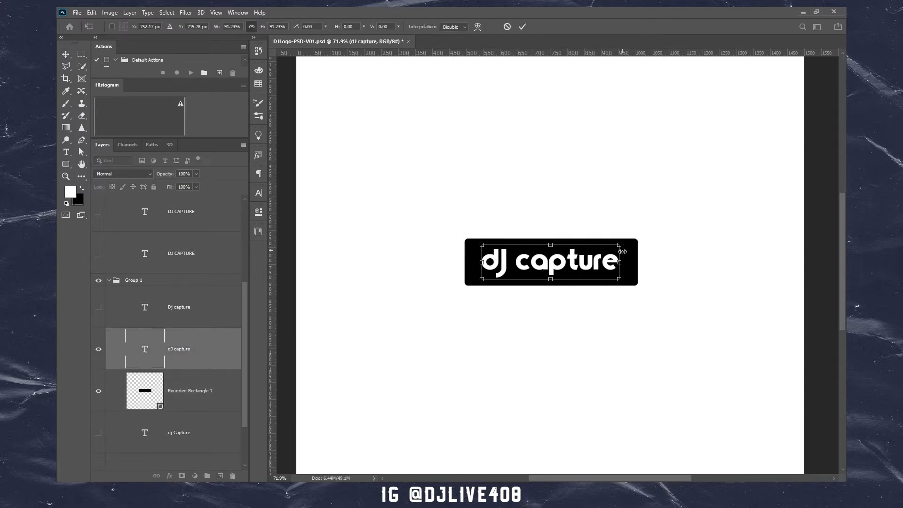
pyautogui.press('Return')
# Narrow the rounded rectangle symmetrically around the smaller text to about 470 px wide.
pyautogui.click(192, 391)
pyautogui.hotkey('ctrl', 't')
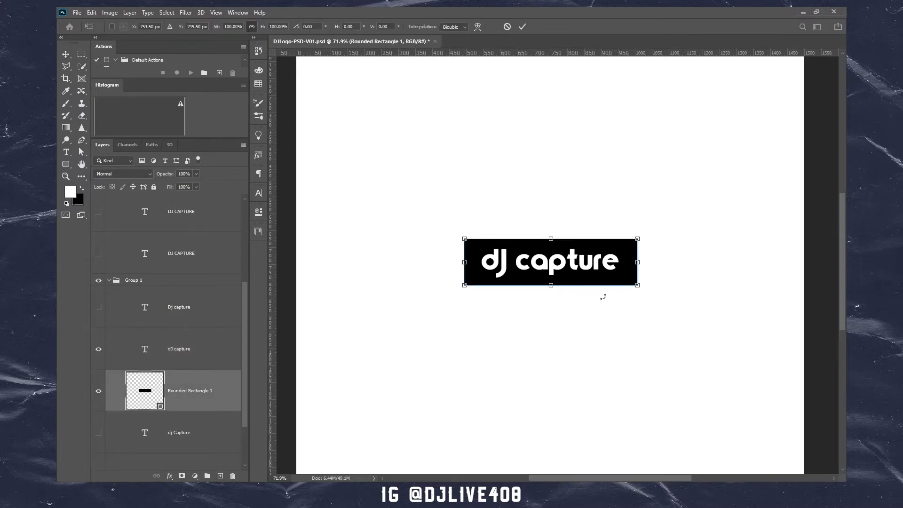
pyautogui.moveTo(639, 260); pyautogui.dragTo(631, 262)
pyautogui.press('Return')
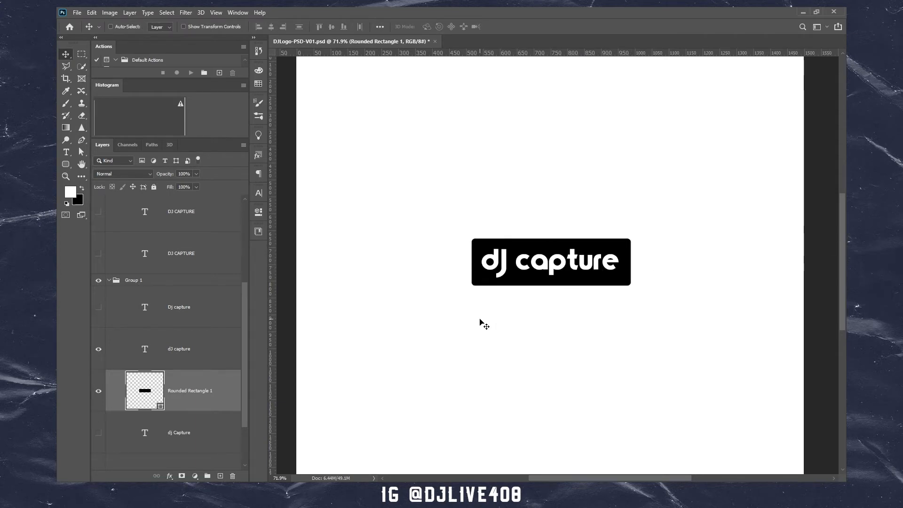
pyautogui.hotkey('ctrl', '0')
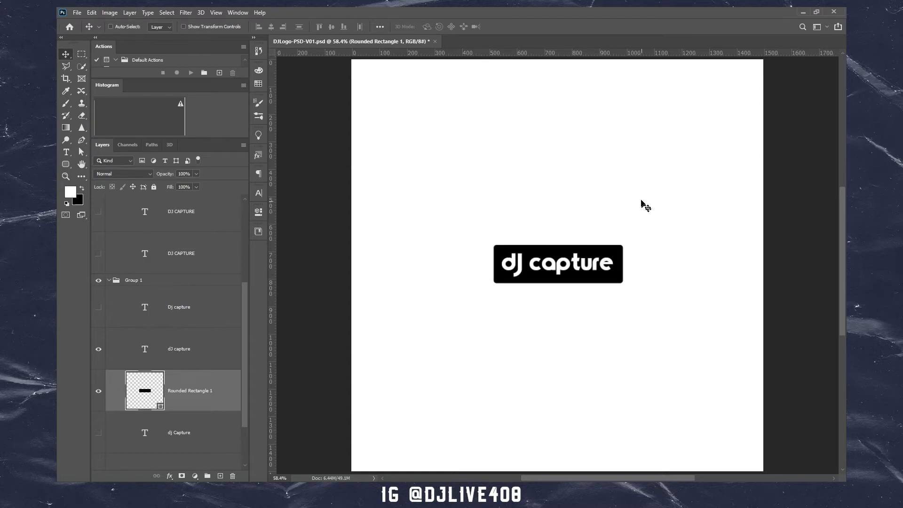
pyautogui.press('z')
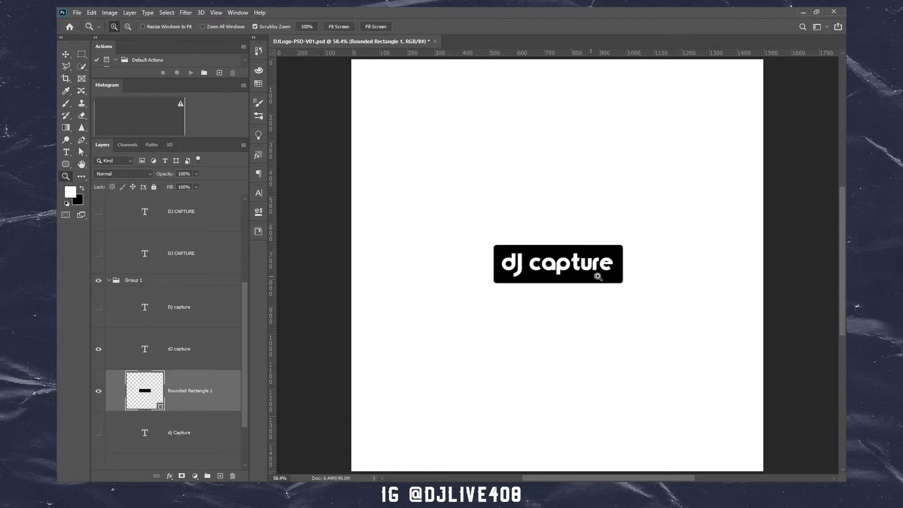
pyautogui.click(590, 276)
pyautogui.press('c')
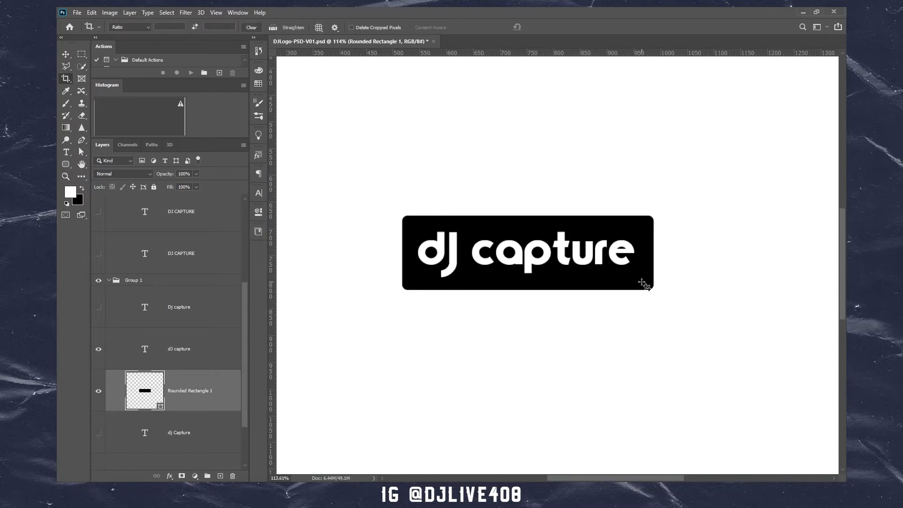
pyautogui.press('z')
pyautogui.moveTo(577, 264)
pyautogui.mouseDown()
pyautogui.moveTo(600, 262)
pyautogui.moveTo(582, 268)
pyautogui.mouseUp()
pyautogui.press('v')
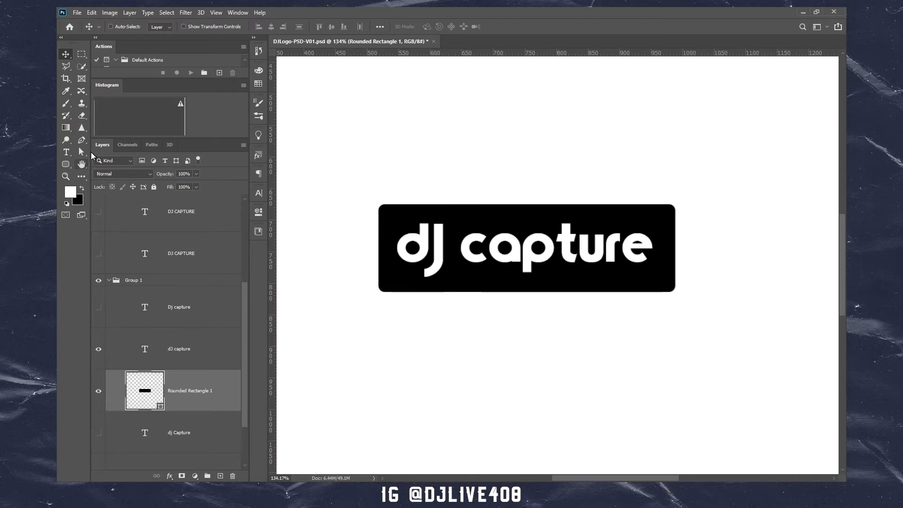
# Activate the Custom Shape tool and open its library of preset shapes.
pyautogui.rightClick(66, 164)
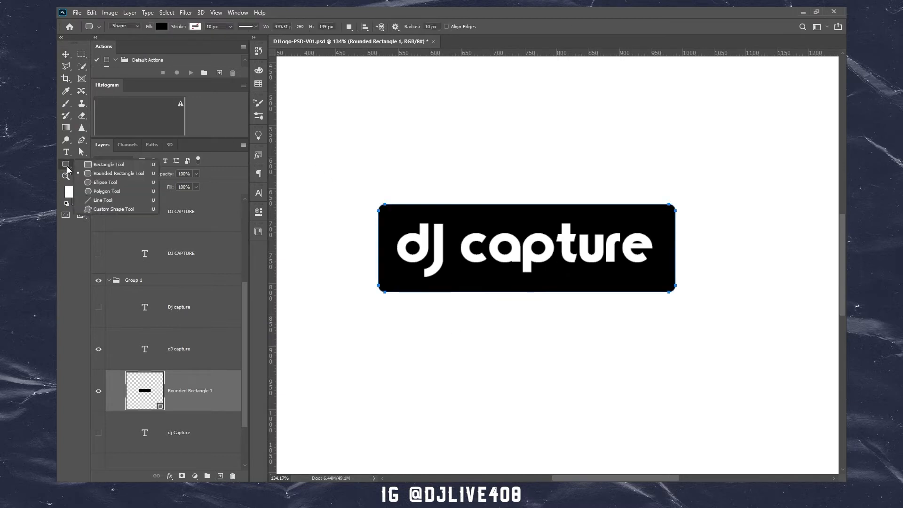
pyautogui.click(106, 209)
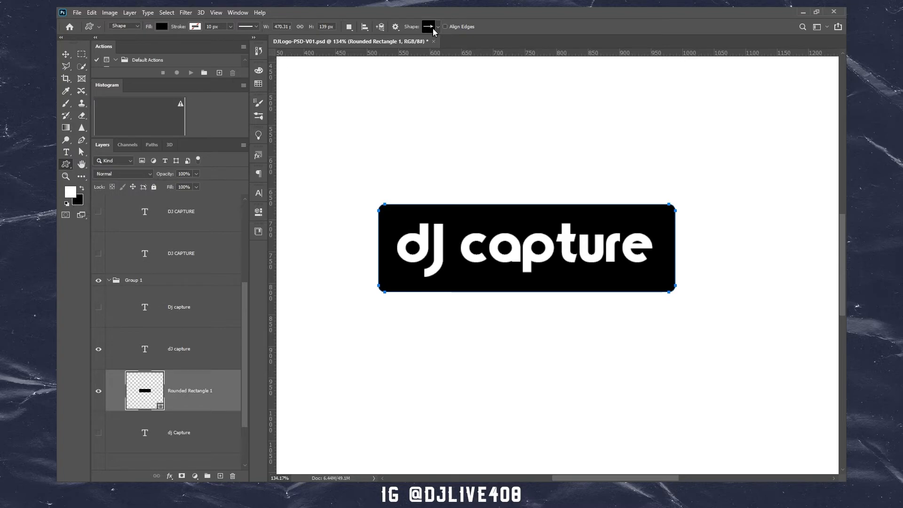
pyautogui.click(433, 29)
# Examine the custom shape library for a logo icon, expanding the Leaf Trees, Wild Animals, Boats and Flowers groups.
pyautogui.moveTo(659, 245); pyautogui.dragTo(669, 302)
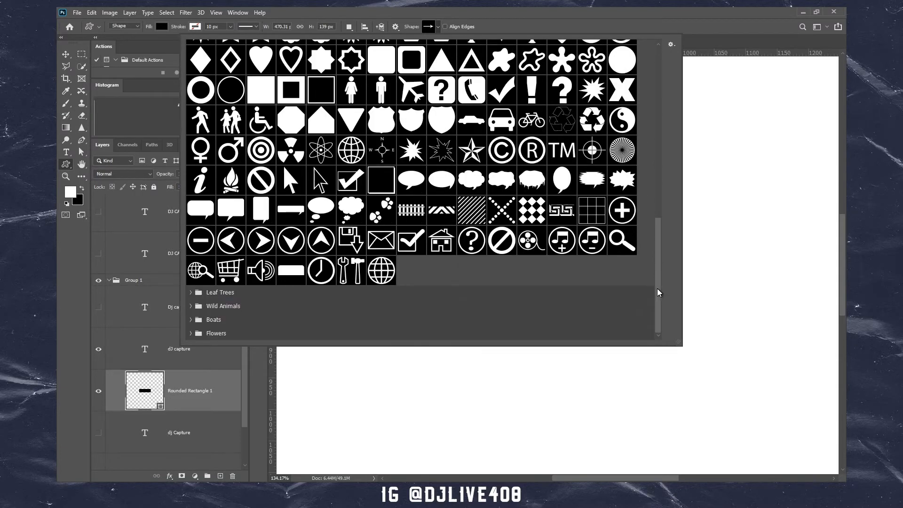
pyautogui.click(189, 333)
pyautogui.click(191, 319)
pyautogui.click(190, 306)
pyautogui.click(191, 292)
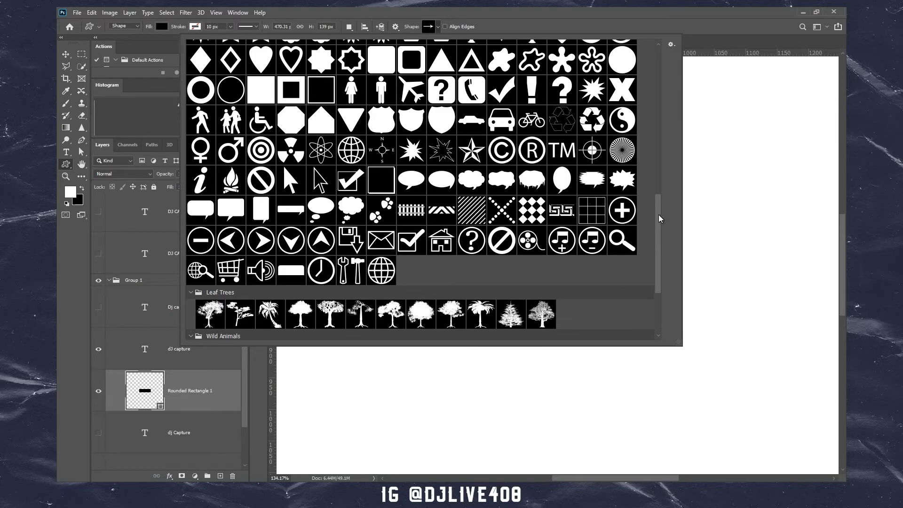
pyautogui.moveTo(660, 218); pyautogui.dragTo(660, 298)
pyautogui.moveTo(655, 263); pyautogui.dragTo(642, 66)
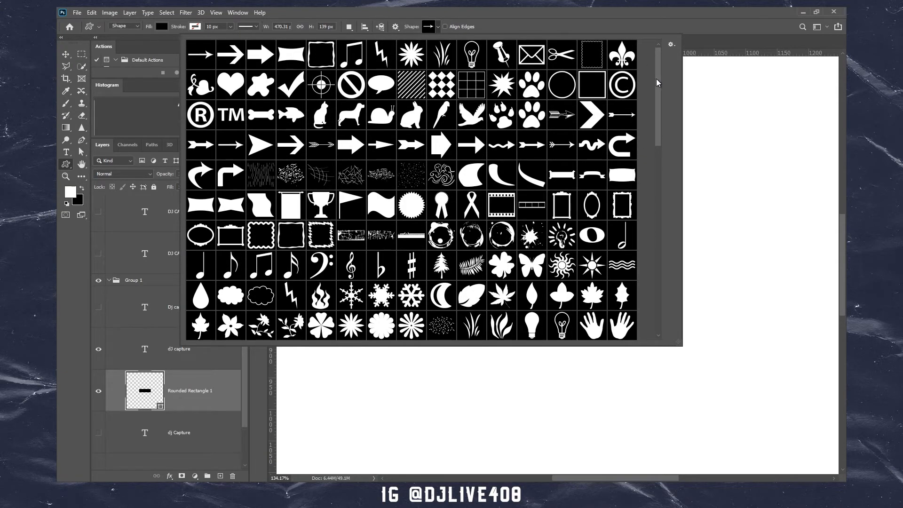
pyautogui.moveTo(660, 90); pyautogui.dragTo(655, 260)
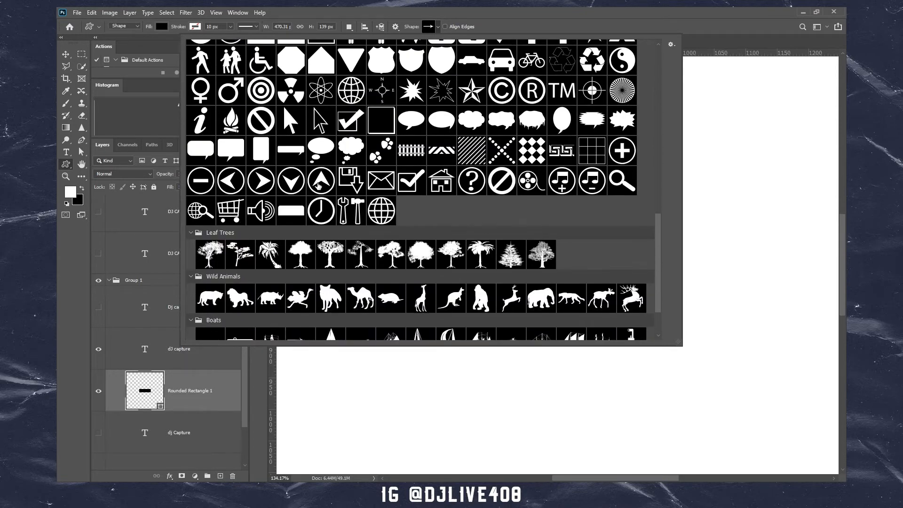
# Draw the circled left-arrowhead custom shape above the badge, about 182 px wide and high.
pyautogui.doubleClick(231, 180)
pyautogui.moveTo(450, 77); pyautogui.dragTo(588, 200)
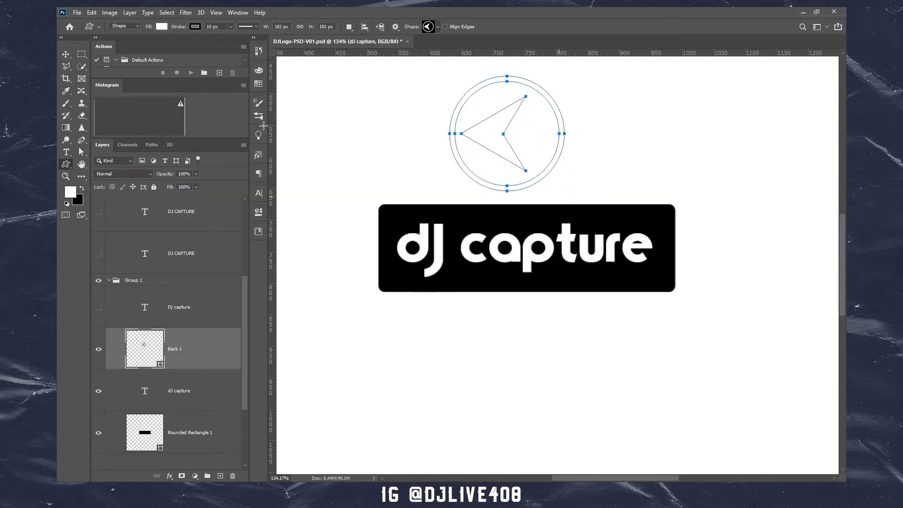
pyautogui.click(66, 54)
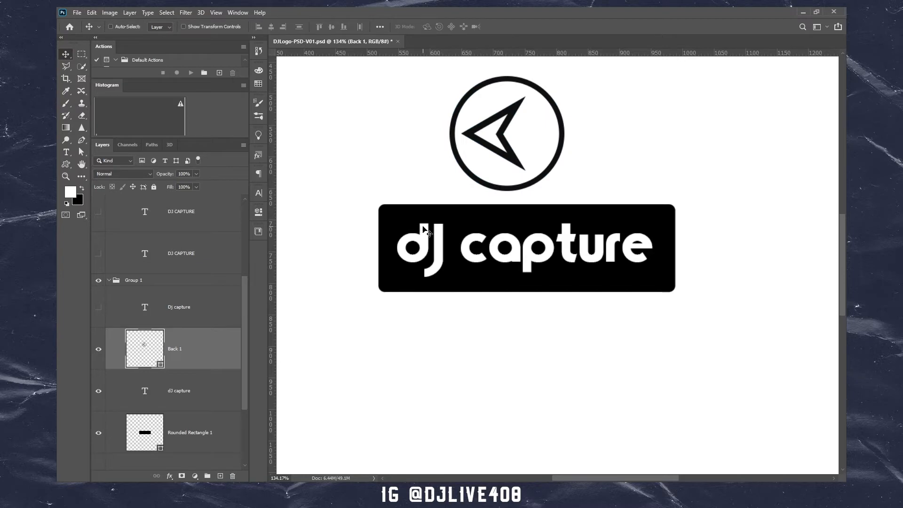
# Delete the two circle paths and their leftover anchor points around the arrowhead in the Back 1 shape.
pyautogui.moveTo(519, 175); pyautogui.dragTo(501, 181)
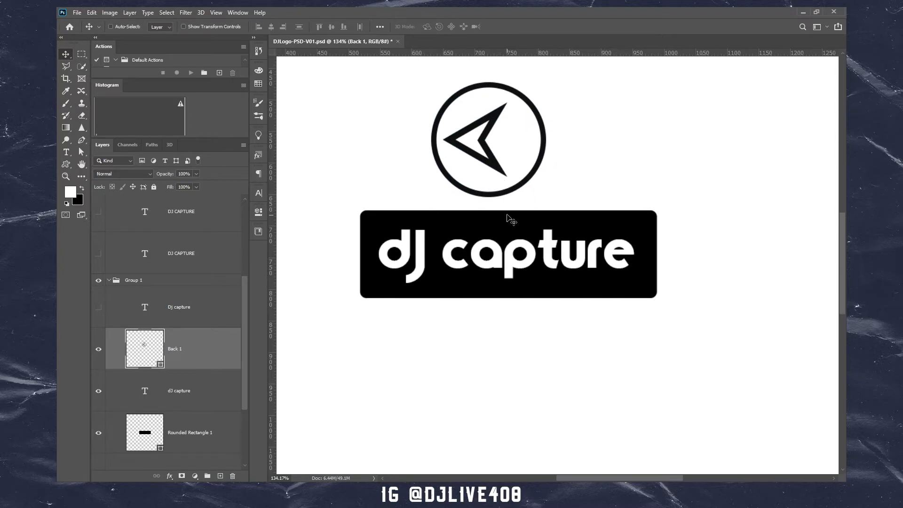
pyautogui.moveTo(510, 215); pyautogui.dragTo(530, 206)
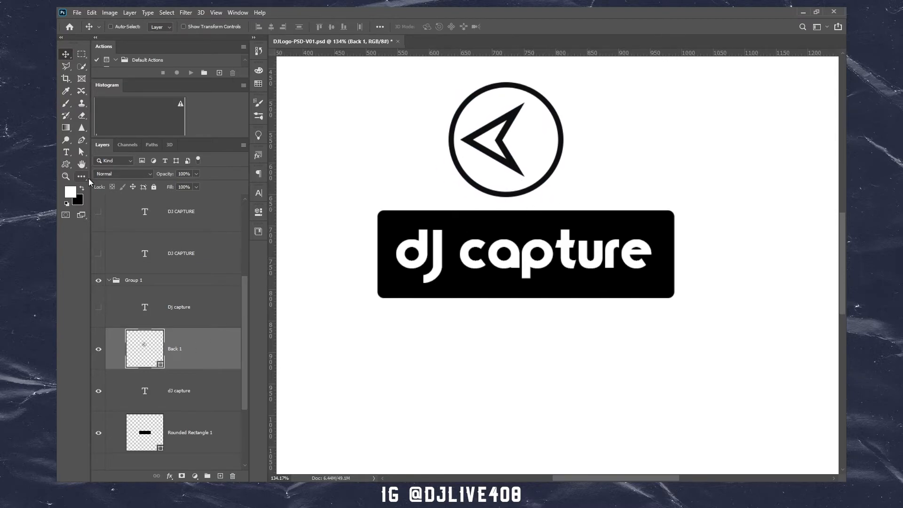
pyautogui.press('a')
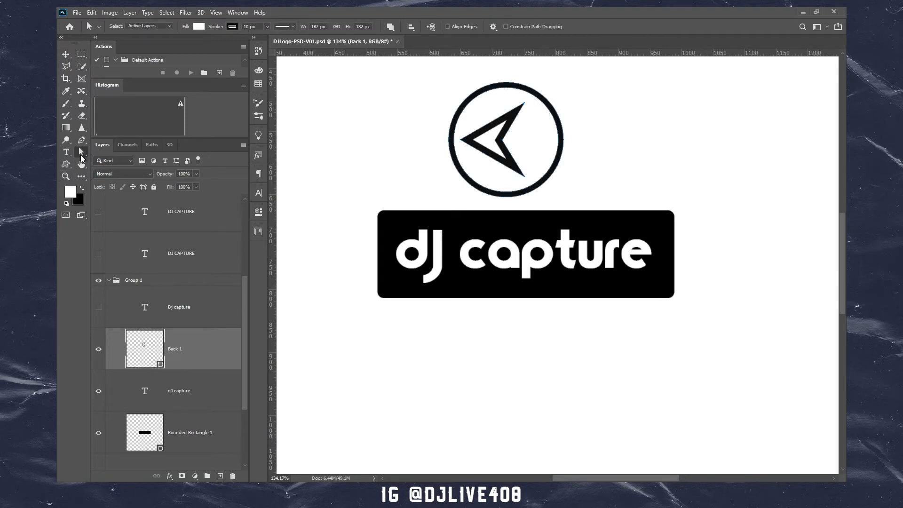
pyautogui.click(485, 193)
pyautogui.click(506, 193)
pyautogui.press('Delete')
pyautogui.click(527, 86)
pyautogui.press('Delete')
pyautogui.press('Delete')
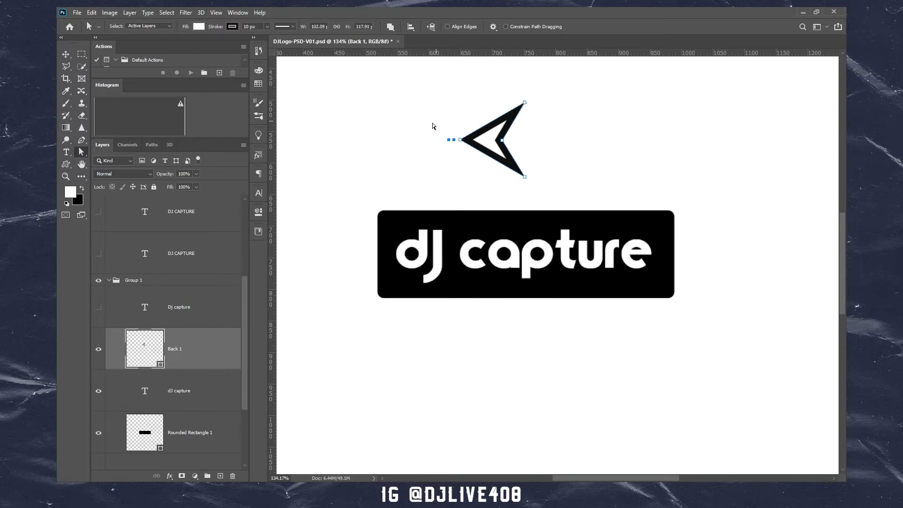
pyautogui.moveTo(455, 148); pyautogui.dragTo(455, 150)
pyautogui.press('Delete')
# Rotate the arrowhead to point upward and place it just above the dJ capture badge.
pyautogui.click(66, 57)
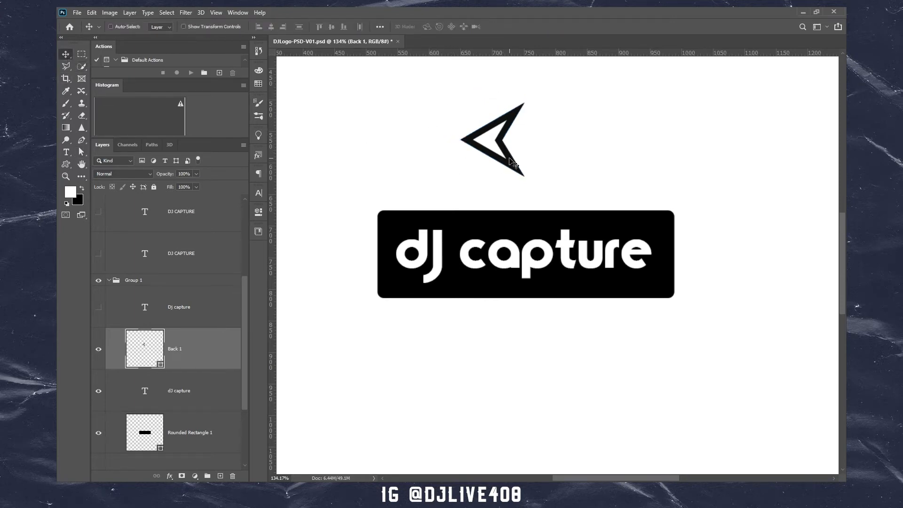
pyautogui.scroll(-1, 507, 158)
pyautogui.moveTo(506, 146); pyautogui.dragTo(358, 262)
pyautogui.moveTo(474, 283); pyautogui.dragTo(481, 278)
pyautogui.moveTo(370, 266); pyautogui.dragTo(413, 233)
pyautogui.hotkey('ctrl', 't')
pyautogui.press('Return')
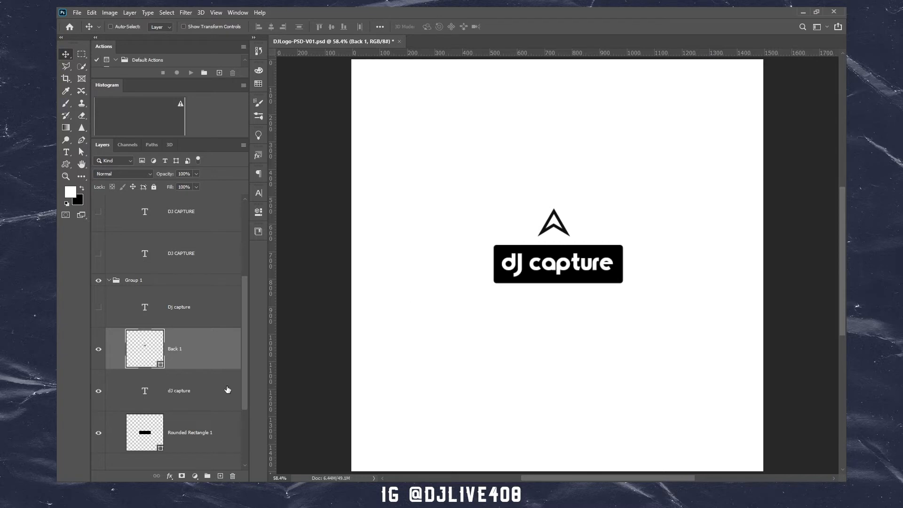
# Select the Back 1 and Background layers together and centre the arrowhead horizontally on the canvas.
pyautogui.scroll(-3, 186, 439)
pyautogui.keyDown('ctrl'); pyautogui.click(177, 445); pyautogui.keyUp('ctrl')
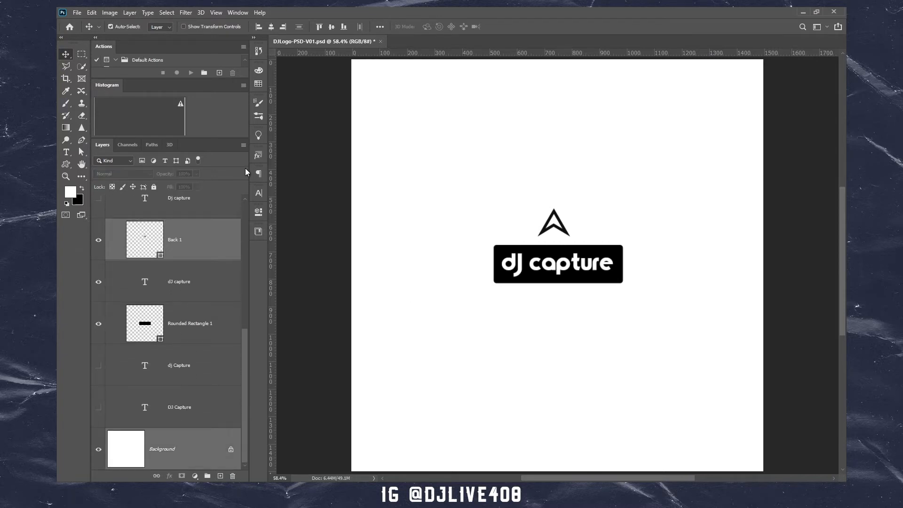
pyautogui.click(188, 281)
# Rename the Back 1 layer as Arrow.
pyautogui.click(181, 240)
pyautogui.doubleClick(176, 241)
pyautogui.write('Arrow')
pyautogui.press('Return')
# Enlarge the arrowhead to about 301 px wide and 260 px high and position it slightly above the badge.
pyautogui.moveTo(605, 229); pyautogui.dragTo(592, 242)
pyautogui.hotkey('ctrl', 't')
pyautogui.press('Return')
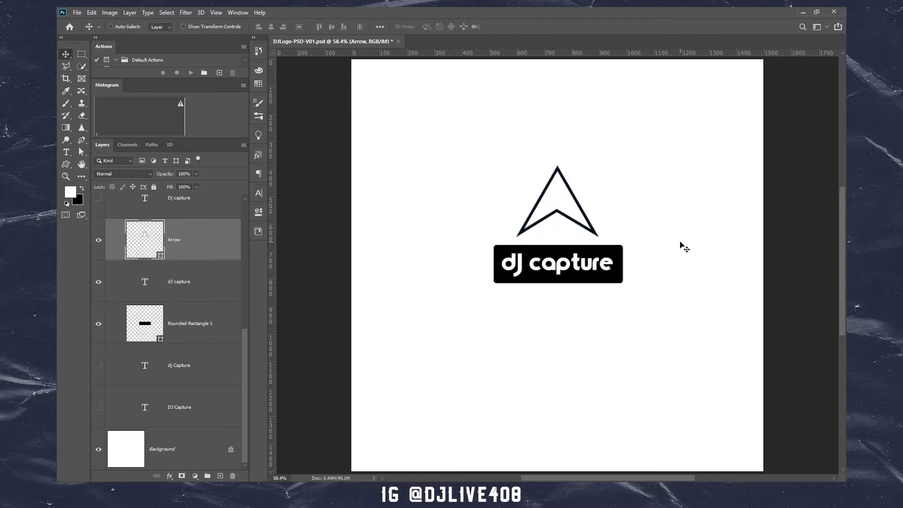
pyautogui.moveTo(583, 221); pyautogui.dragTo(584, 212)
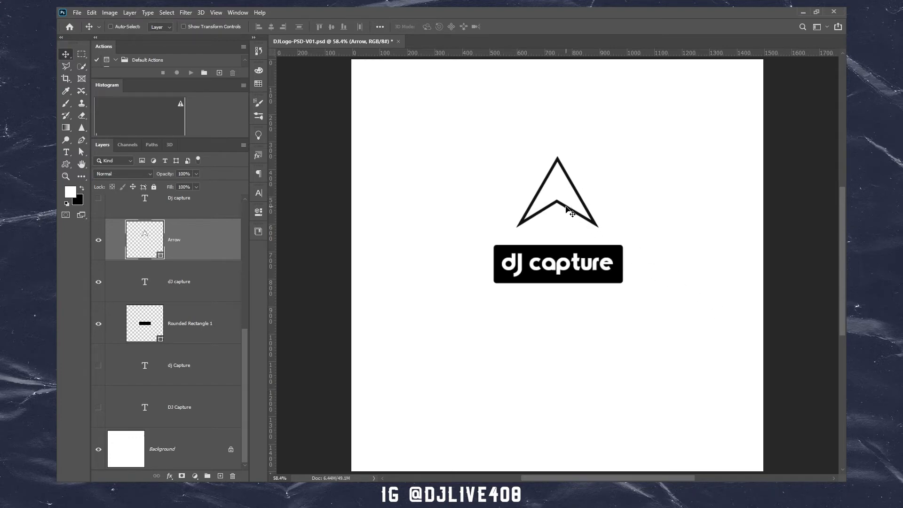
pyautogui.moveTo(567, 208); pyautogui.dragTo(568, 212)
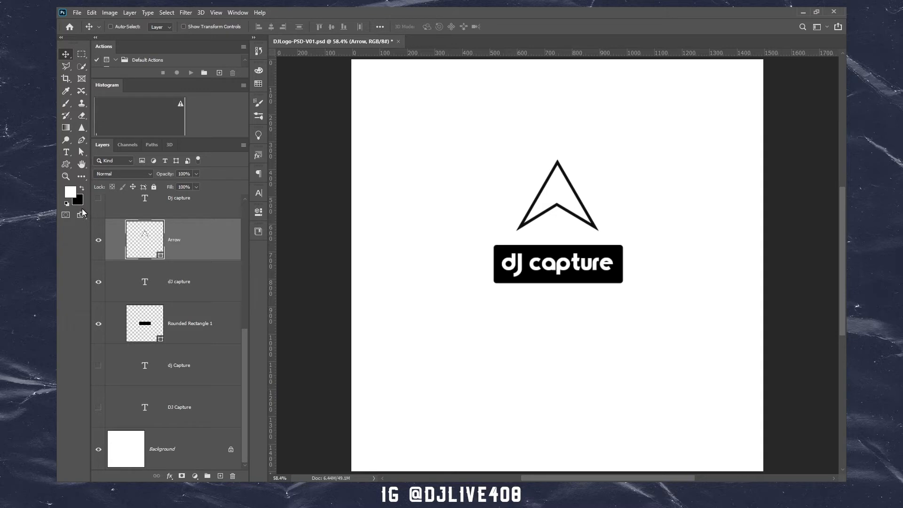
# Give the Arrow shape a solid black fill and remove its stroke.
pyautogui.click(67, 204)
pyautogui.click(66, 163)
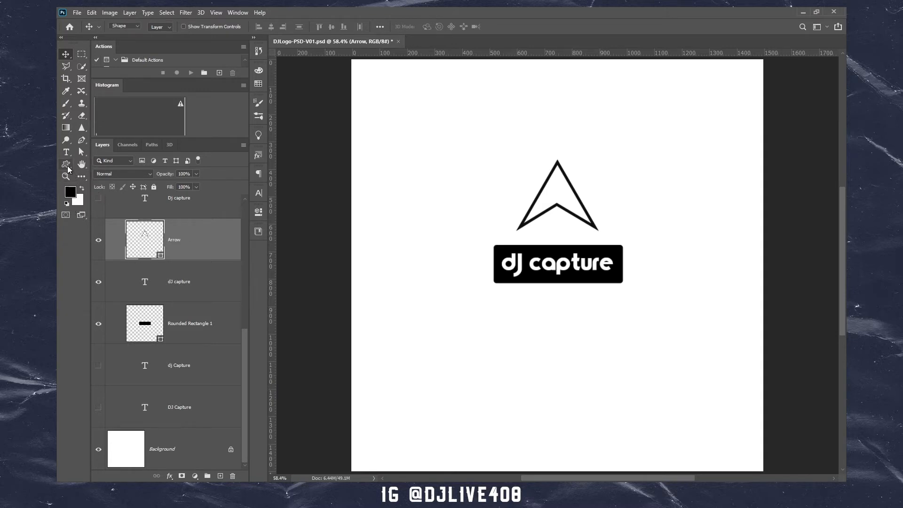
pyautogui.click(165, 27)
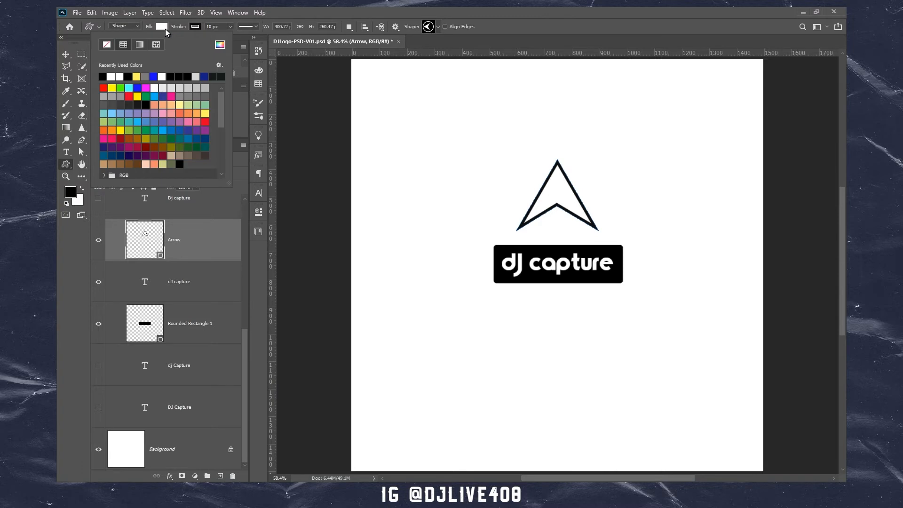
pyautogui.click(103, 77)
pyautogui.click(194, 27)
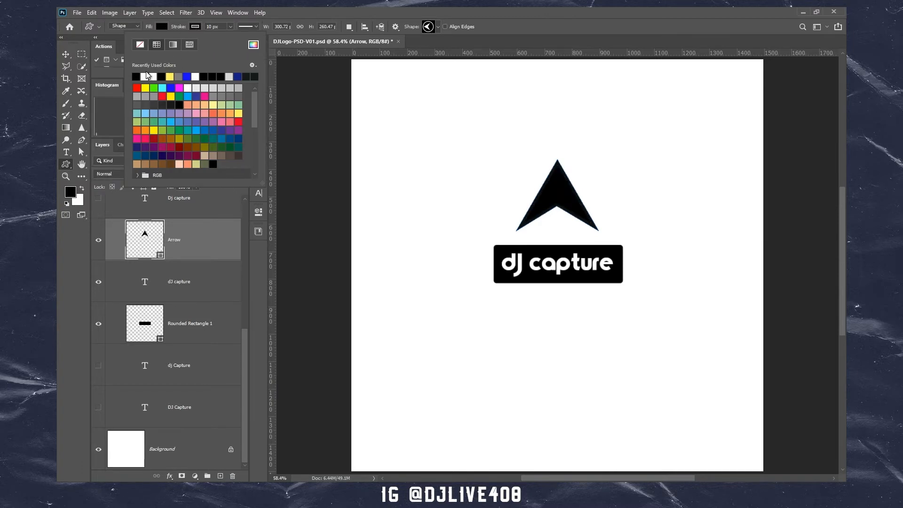
pyautogui.click(140, 46)
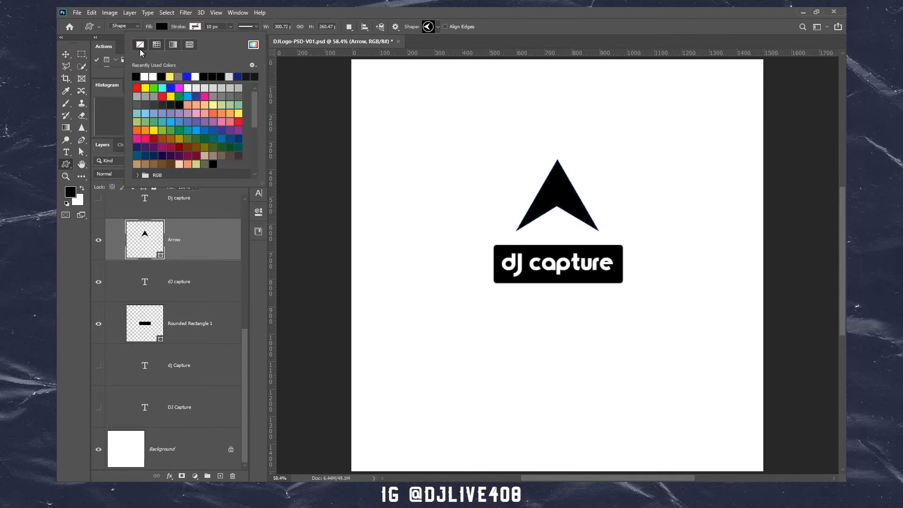
# Scale the arrowhead down so it is narrower than the badge and sits centred just above it.
pyautogui.click(66, 54)
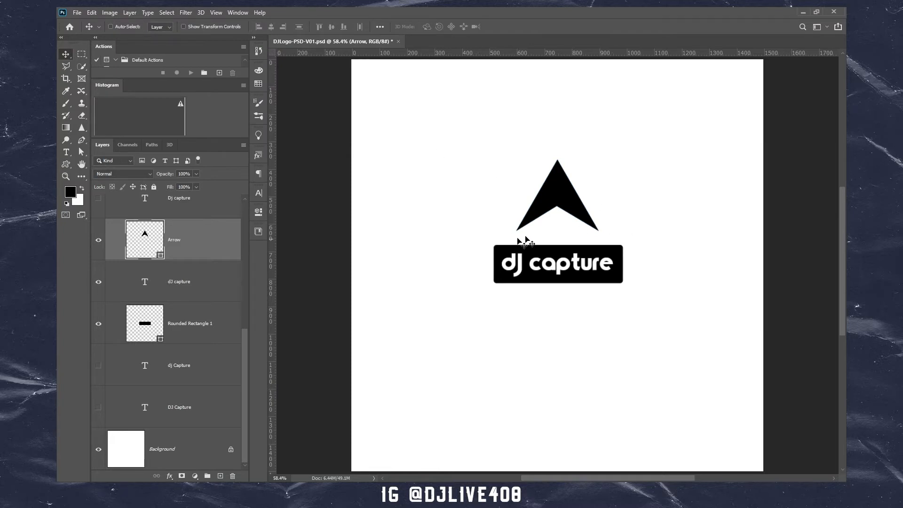
pyautogui.hotkey('ctrl', 't')
pyautogui.moveTo(598, 232)
pyautogui.mouseDown()
pyautogui.moveTo(588, 222)
pyautogui.moveTo(602, 230)
pyautogui.mouseUp()
pyautogui.press('Return')
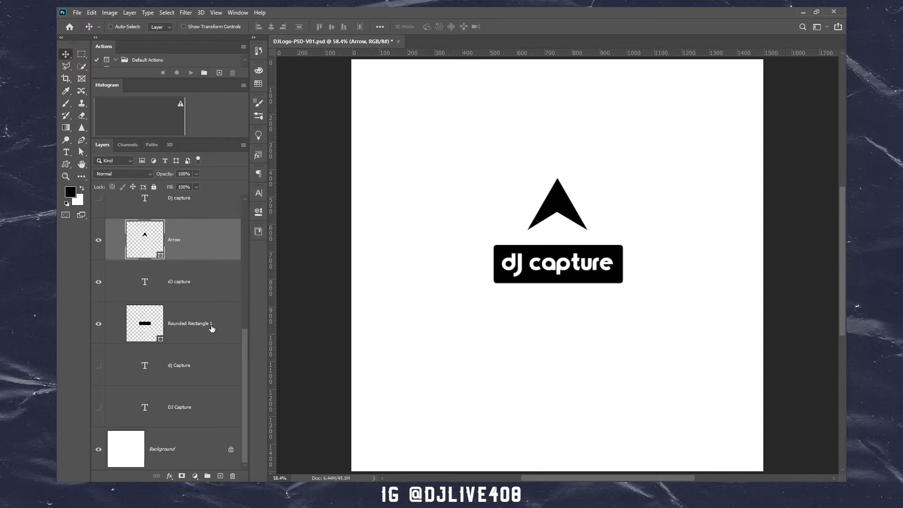
# Group the Arrow, dJ capture and Rounded Rectangle 1 layers and centre the group on the canvas horizontally and vertically.
pyautogui.scroll(1, 185, 272)
pyautogui.keyDown('shift'); pyautogui.click(212, 349); pyautogui.keyUp('shift')
pyautogui.hotkey('ctrl', 'g')
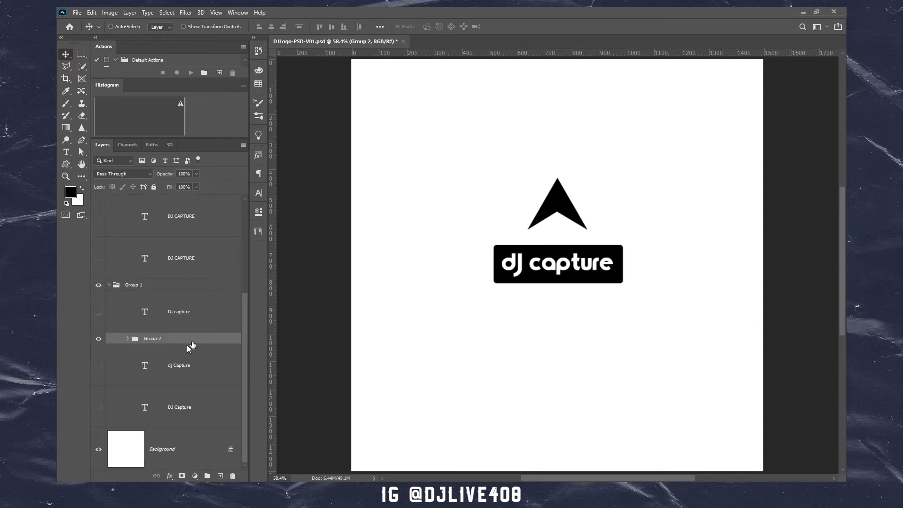
pyautogui.keyDown('ctrl'); pyautogui.click(165, 438); pyautogui.keyUp('ctrl')
pyautogui.click(271, 27)
pyautogui.click(332, 27)
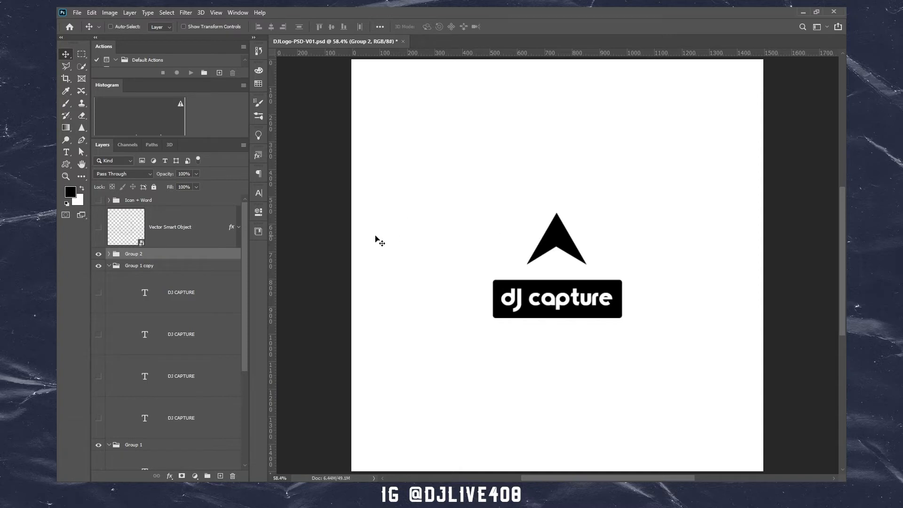
# Expand Group 2 to show its Arrow, dJ capture and Rounded Rectangle 1 layers.
pyautogui.click(146, 266)
pyautogui.click(159, 255)
pyautogui.click(109, 254)
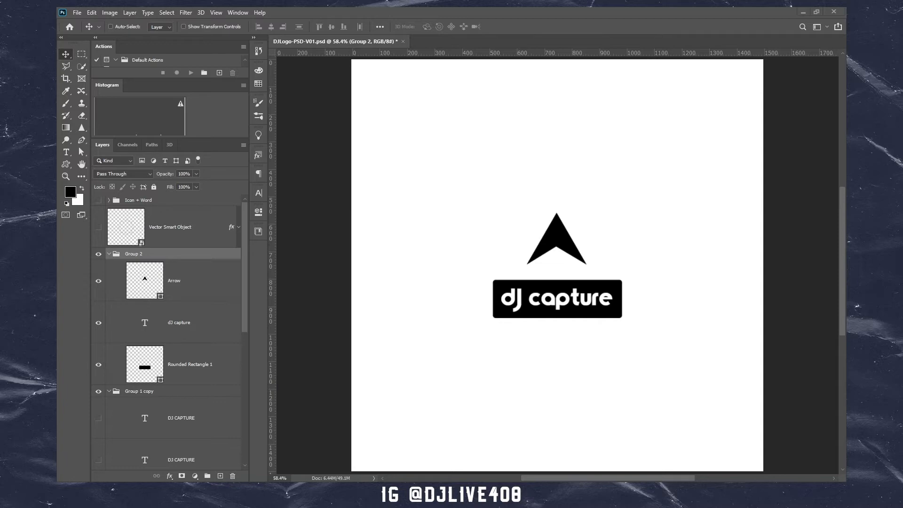
# Switch to Adobe Color in the browser and open the LOGOS 2019 palette from the Graphic Design colour trends.
pyautogui.moveTo(57, 245); pyautogui.dragTo(368, 9)
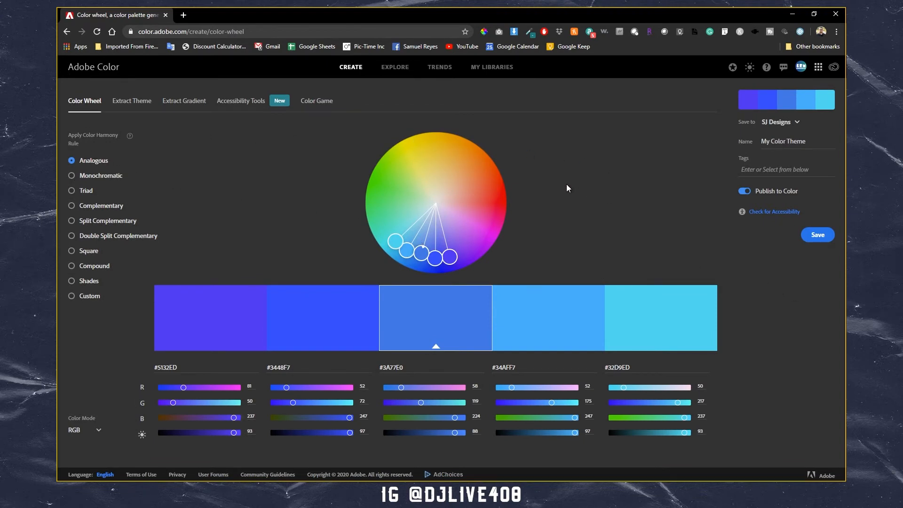
pyautogui.click(440, 68)
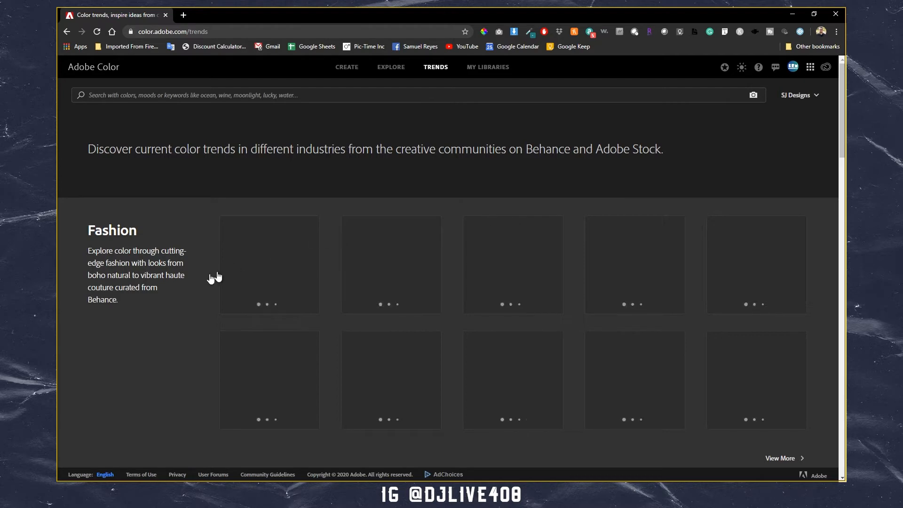
pyautogui.scroll(-5, 168, 329)
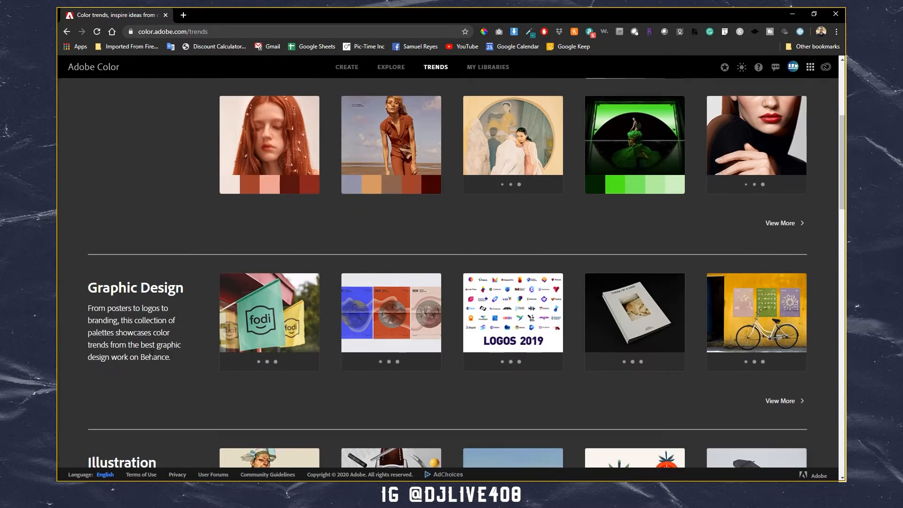
pyautogui.scroll(-3, 151, 352)
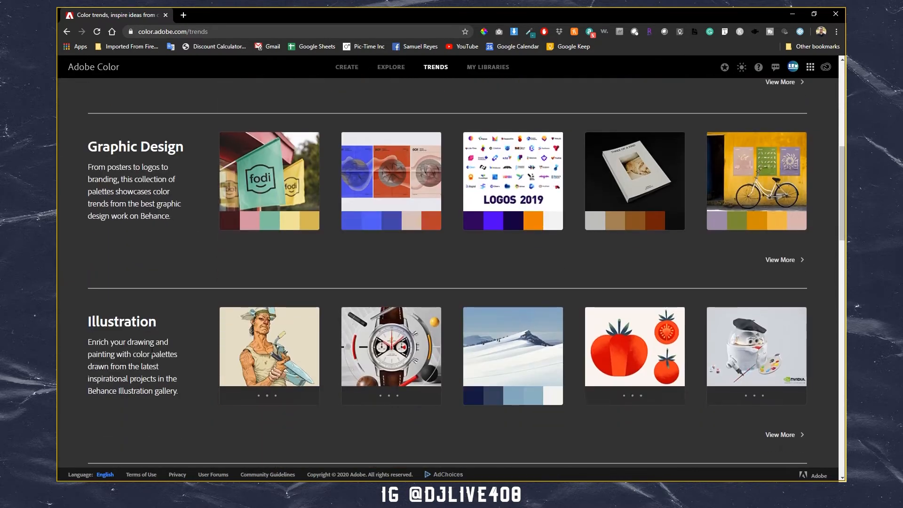
pyautogui.click(497, 181)
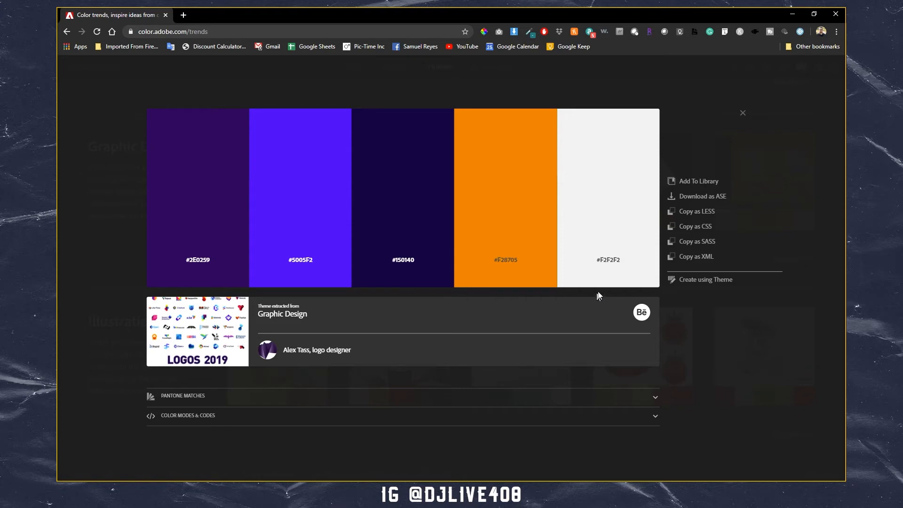
# Copy the palette colour #5005F2, return to Photoshop and apply it as the fill of Rounded Rectangle 1.
pyautogui.click(301, 268)
pyautogui.click(793, 16)
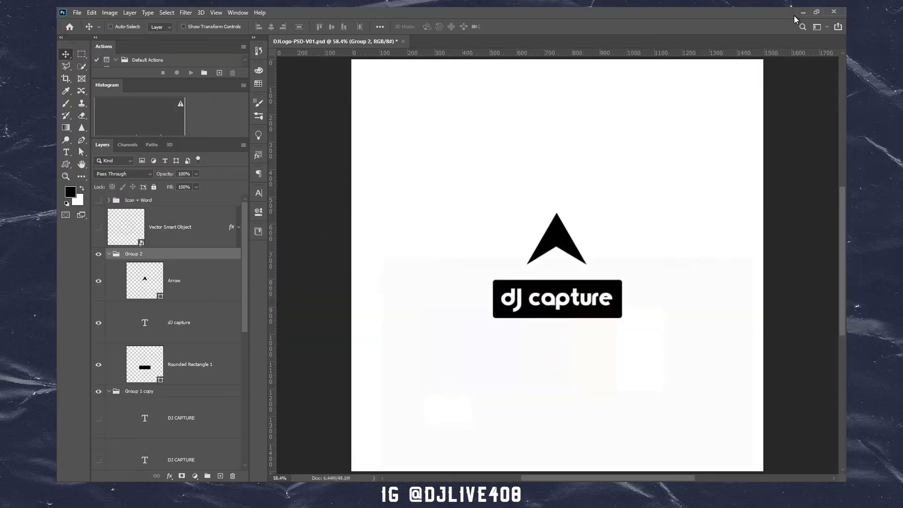
pyautogui.click(213, 287)
pyautogui.click(139, 371)
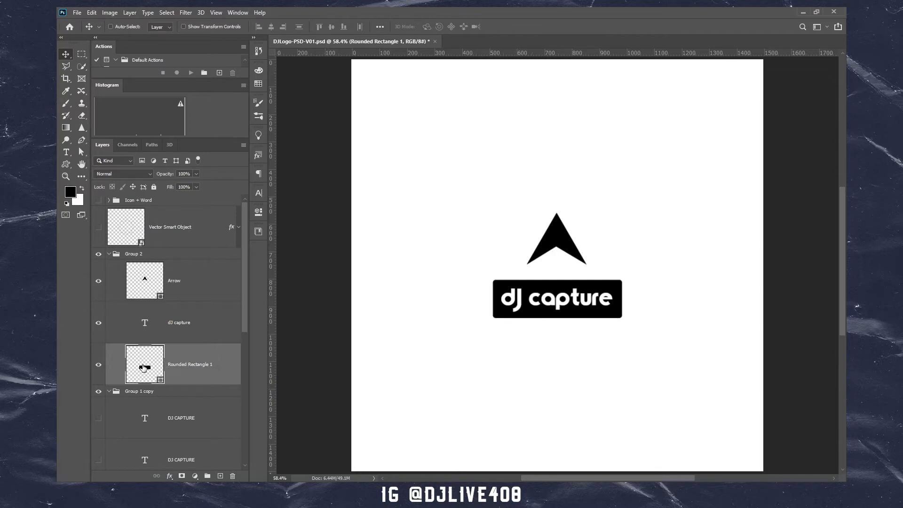
pyautogui.doubleClick(143, 368)
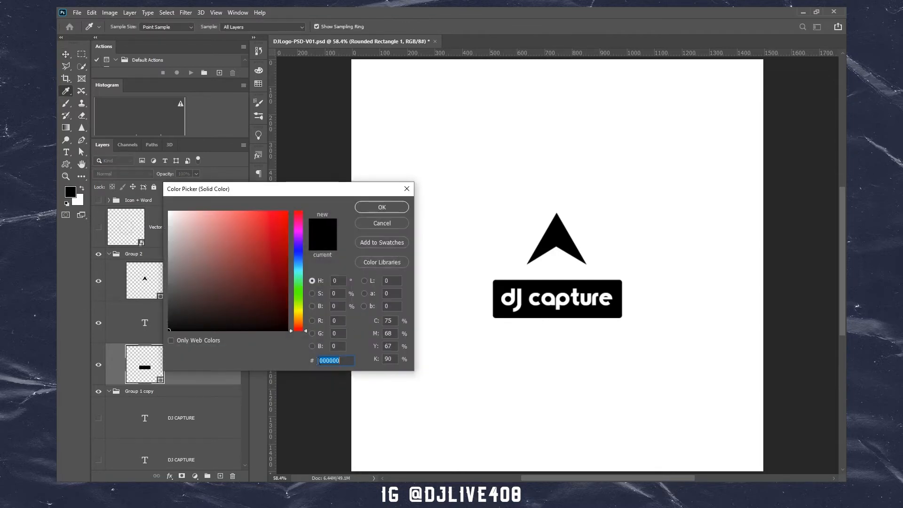
pyautogui.hotkey('ctrl', 'v')
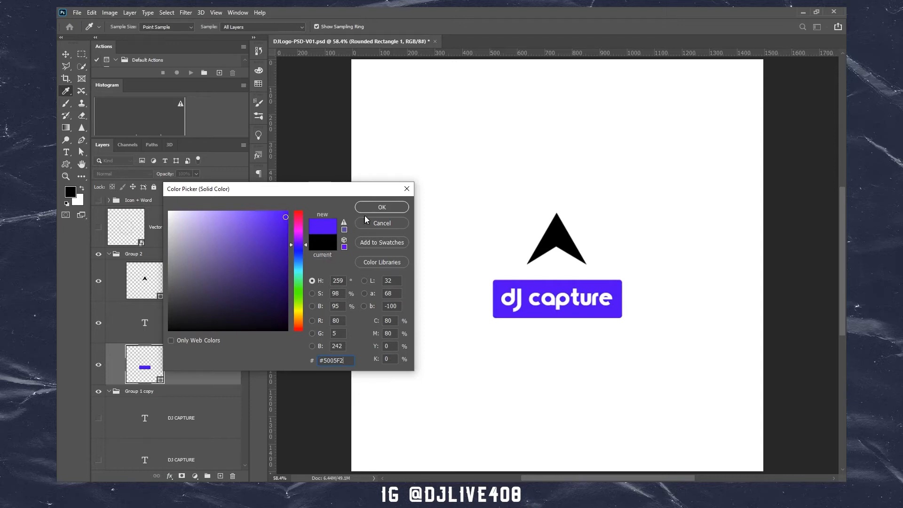
pyautogui.click(380, 207)
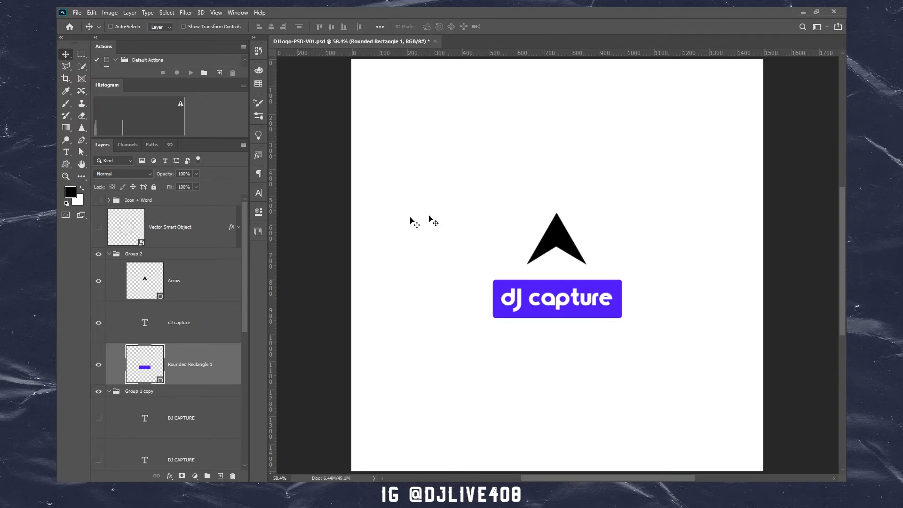
# Collapse the layer groups and move the Group 2 logo straight up to the upper part of the canvas.
pyautogui.click(109, 256)
pyautogui.click(109, 265)
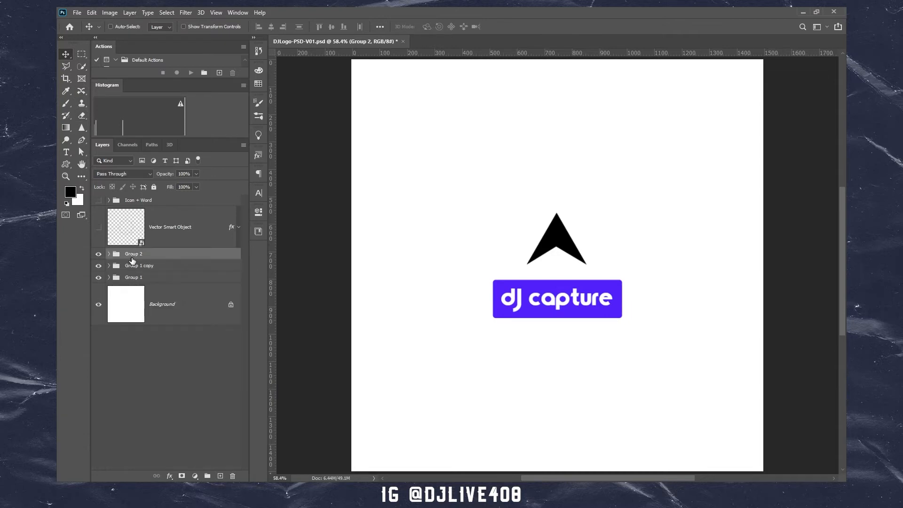
pyautogui.click(162, 266)
pyautogui.click(151, 256)
pyautogui.moveTo(547, 285); pyautogui.dragTo(546, 172)
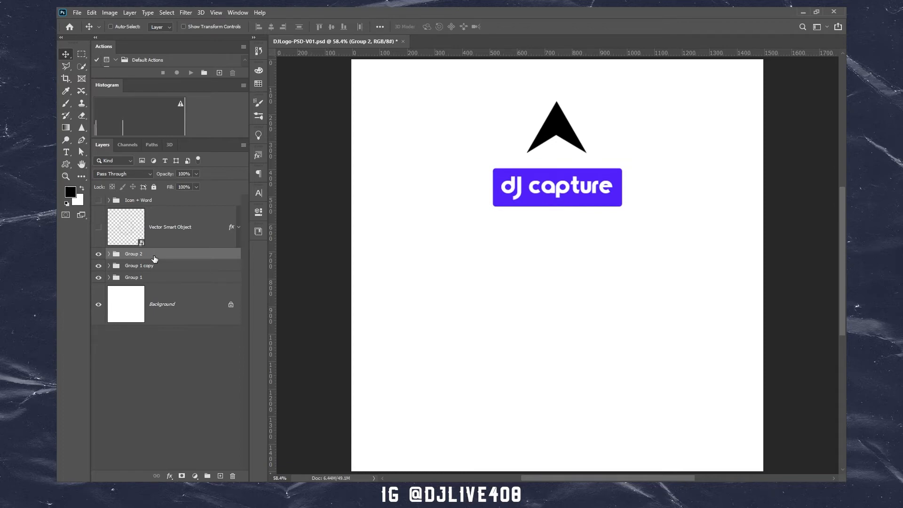
# Duplicate Group 2 and move the original logo straight down to the lower part of the canvas.
pyautogui.hotkey('ctrl', 'j')
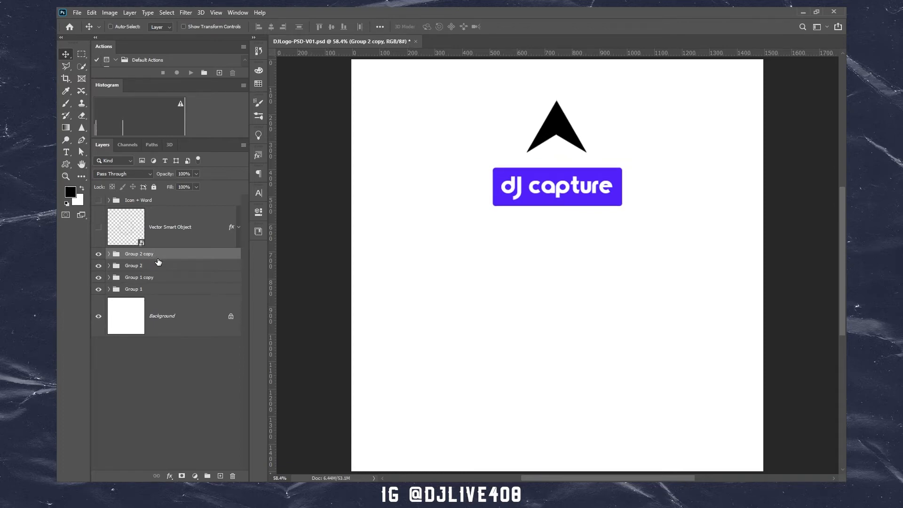
pyautogui.click(159, 265)
pyautogui.moveTo(554, 171); pyautogui.dragTo(556, 354)
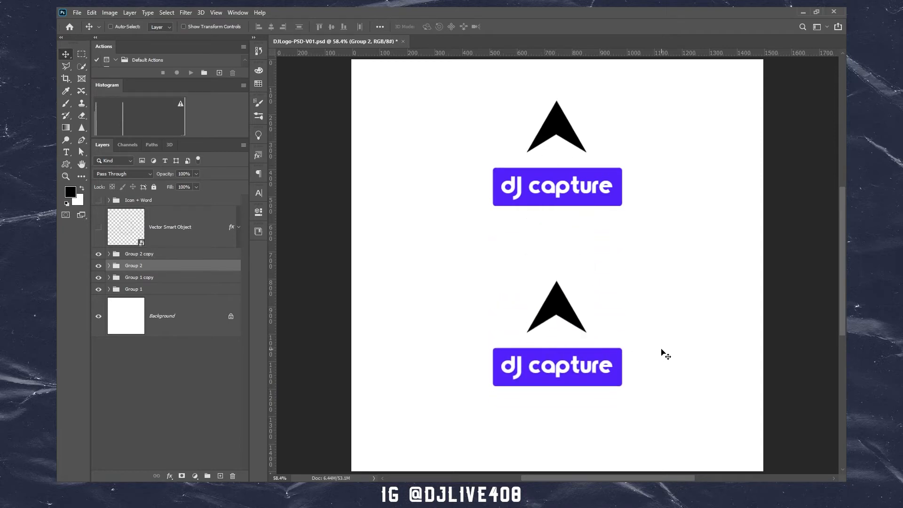
# Recolour the lower logo in Group 2, with the arrowhead in #5005F2 and the badge in black 000000.
pyautogui.click(109, 266)
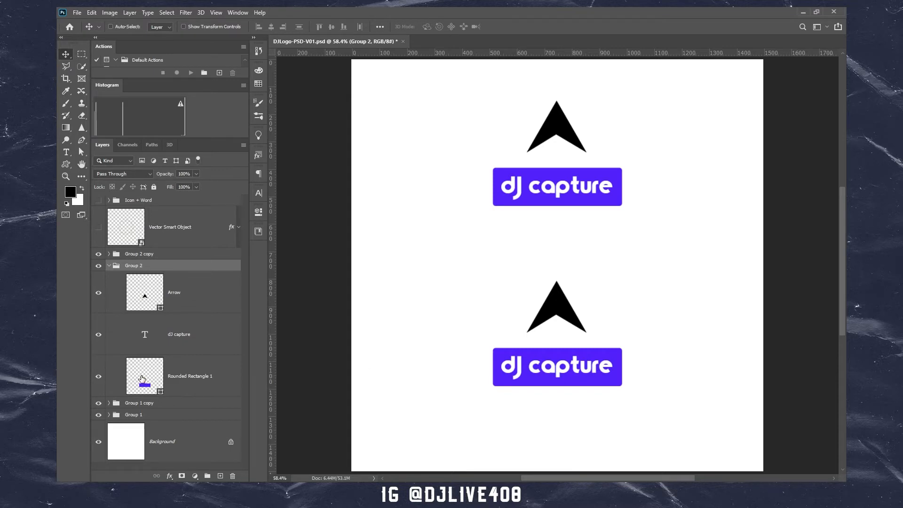
pyautogui.doubleClick(145, 297)
pyautogui.write('5005F2')
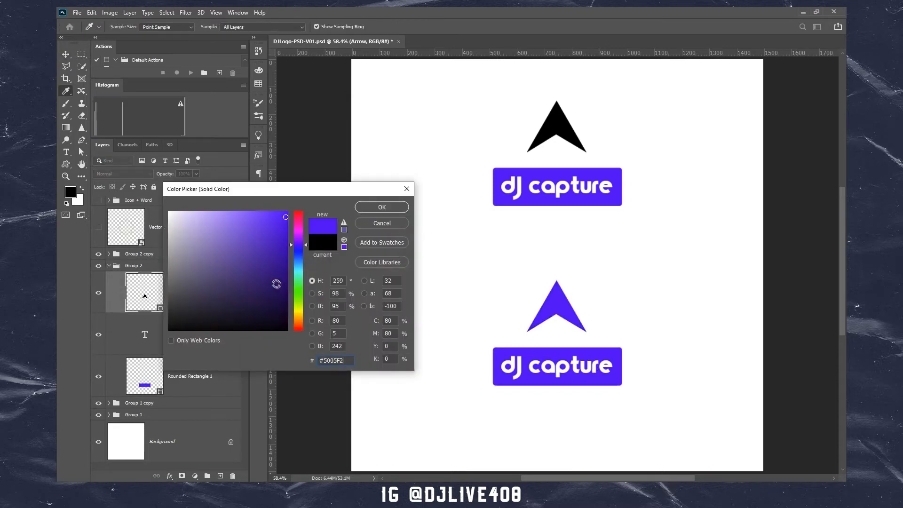
pyautogui.click(382, 207)
pyautogui.doubleClick(144, 378)
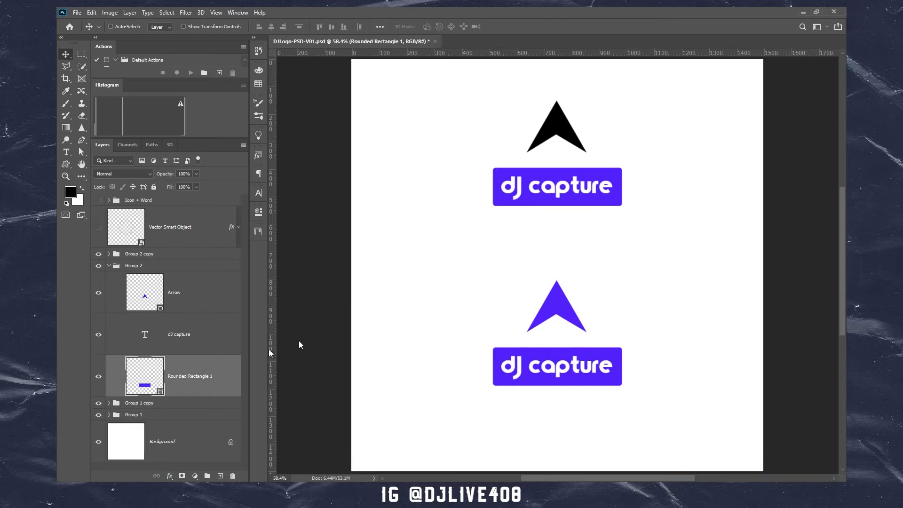
pyautogui.write('000000')
pyautogui.press('Return')
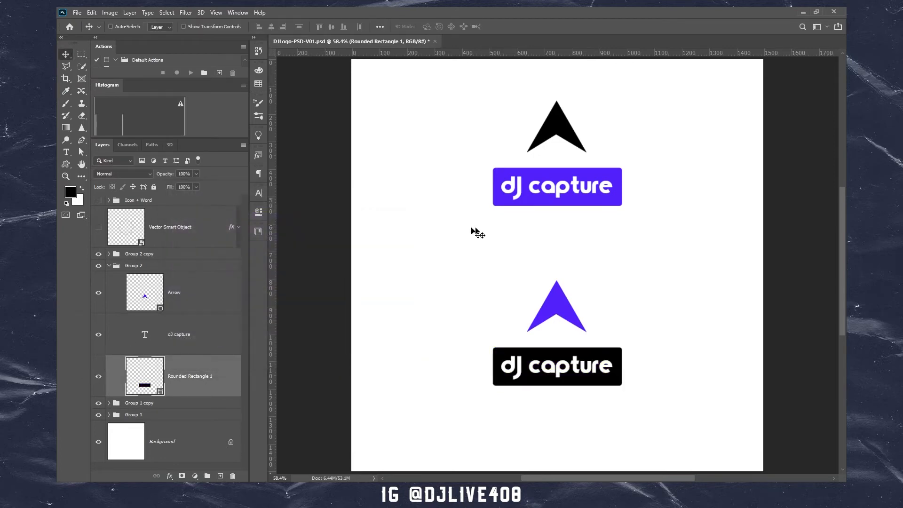
# Select Group 2 and Group 2 copy together and move both logos to the left half of the canvas, slightly lower.
pyautogui.moveTo(641, 242)
pyautogui.mouseDown()
pyautogui.moveTo(633, 253)
pyautogui.moveTo(655, 253)
pyautogui.mouseUp()
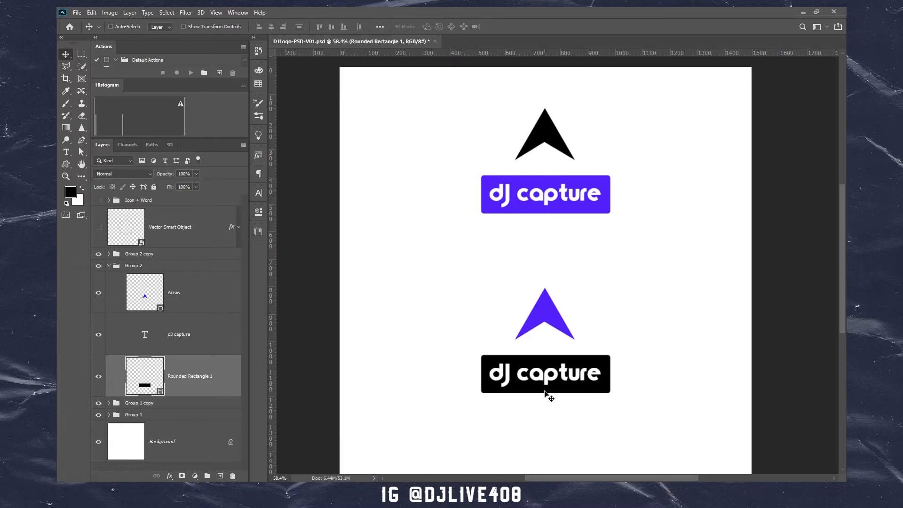
pyautogui.click(144, 269)
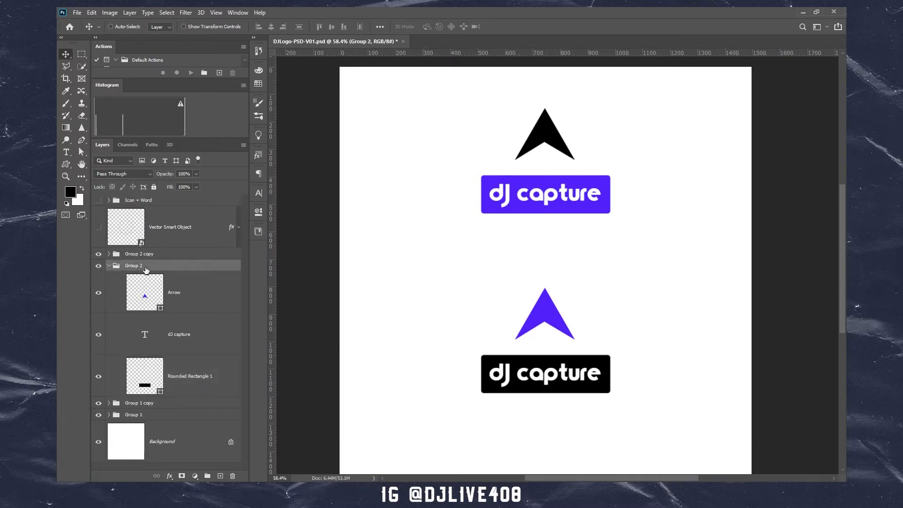
pyautogui.click(112, 270)
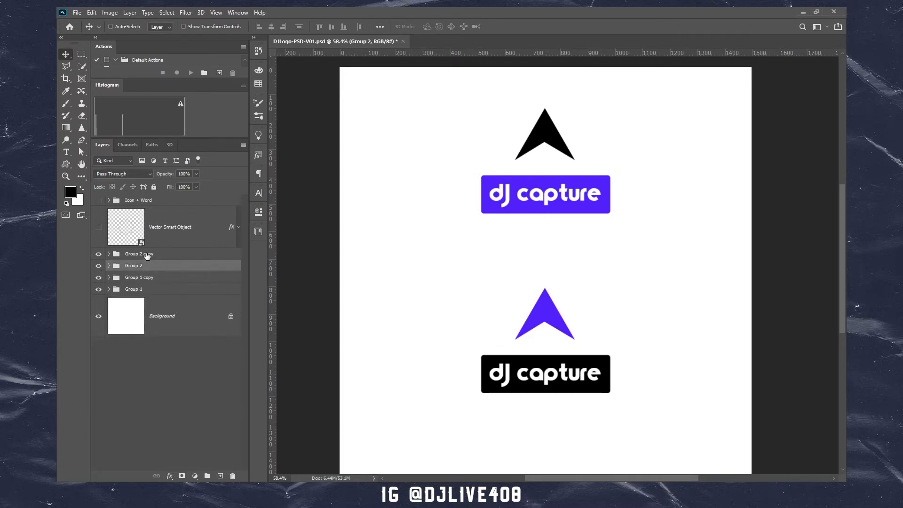
pyautogui.keyDown('shift'); pyautogui.click(146, 254); pyautogui.keyUp('shift')
pyautogui.moveTo(520, 221); pyautogui.dragTo(424, 222)
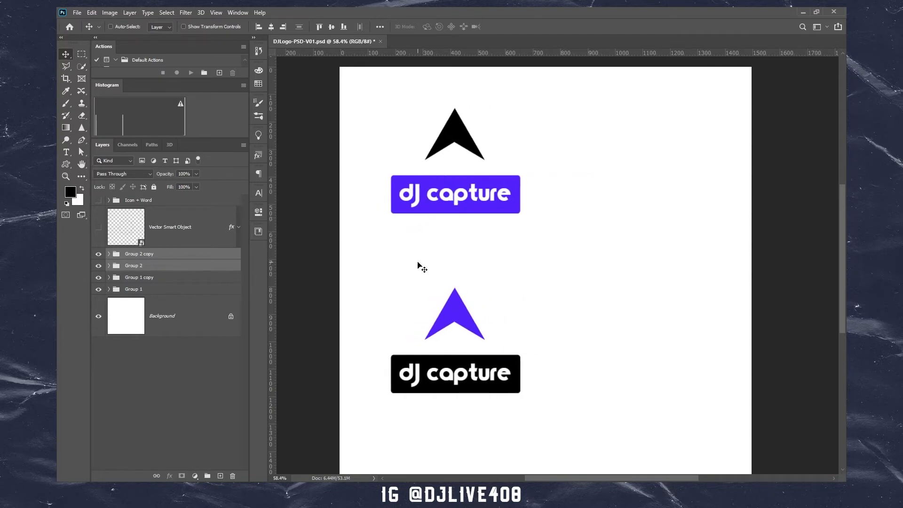
pyautogui.moveTo(418, 262); pyautogui.dragTo(418, 269)
# Duplicate both logo groups and move the original pair straight across to the right half of the canvas.
pyautogui.hotkey('ctrl', 'j')
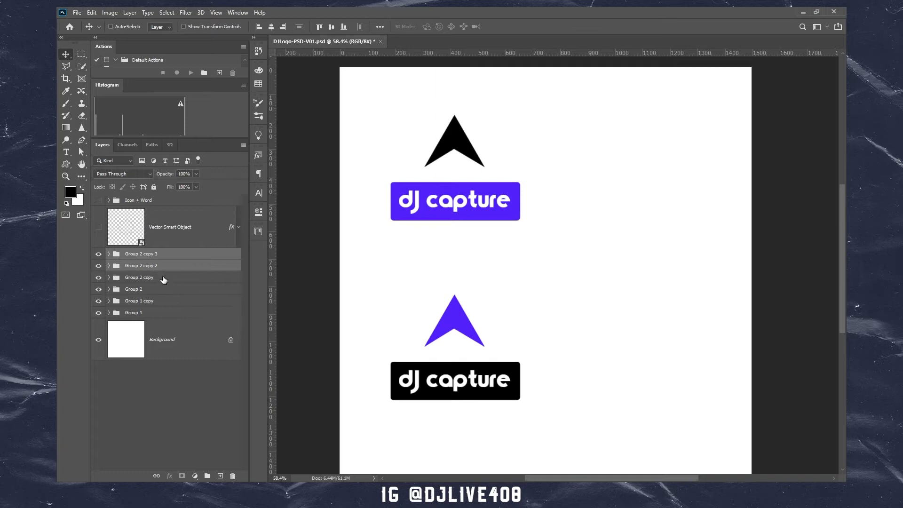
pyautogui.click(164, 279)
pyautogui.keyDown('shift'); pyautogui.click(160, 289); pyautogui.keyUp('shift')
pyautogui.moveTo(443, 263); pyautogui.dragTo(625, 265)
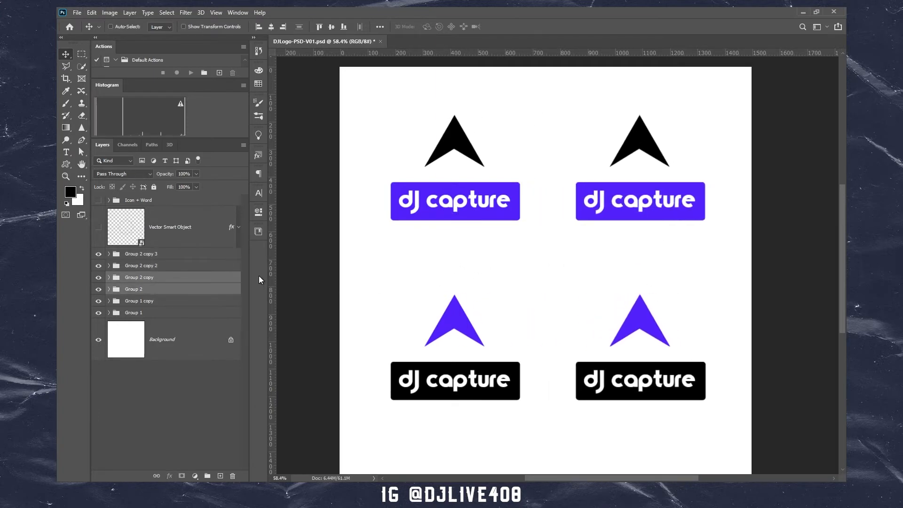
# Expand the contents of Group 2 and Group 2 copy, and copy the orange #F28705 from the Adobe Color palette.
pyautogui.click(142, 304)
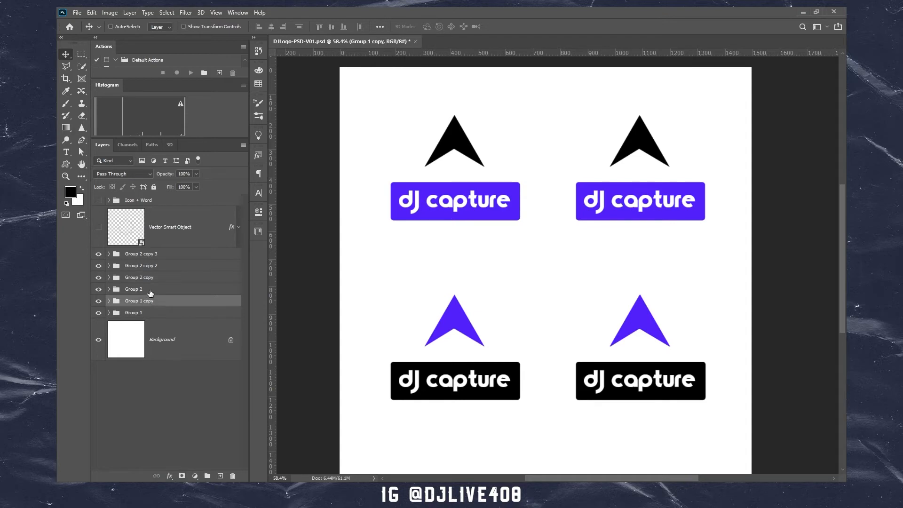
pyautogui.click(139, 290)
pyautogui.click(109, 289)
pyautogui.click(108, 278)
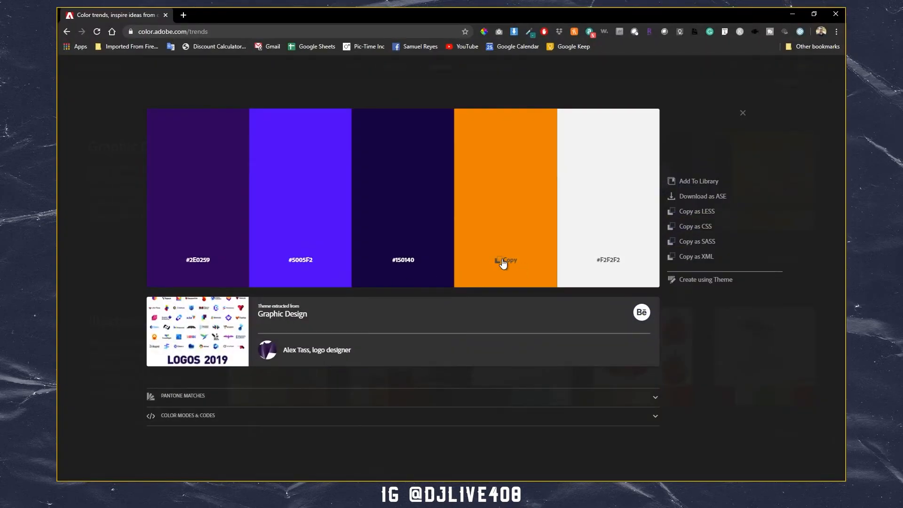
pyautogui.click(502, 262)
pyautogui.click(793, 13)
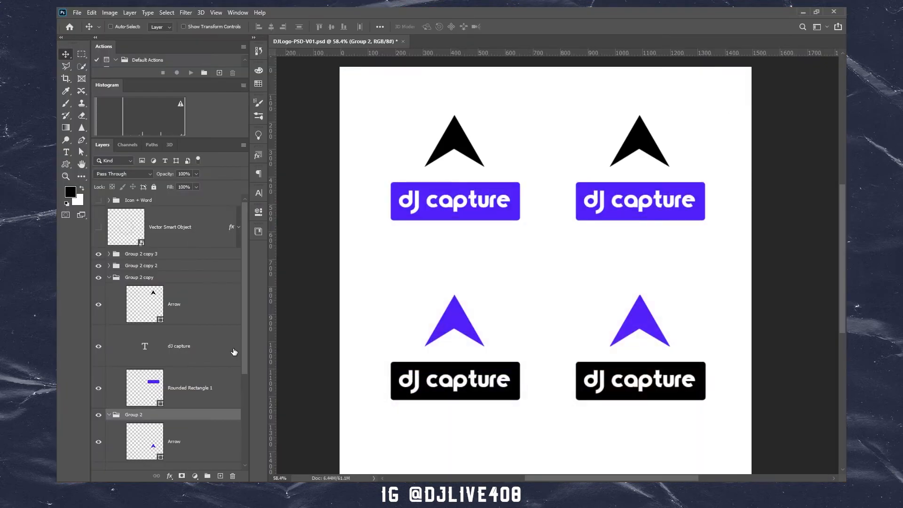
# Recolour the badge and the arrowhead of the upper-right logo in Group 2 copy with #F28705.
pyautogui.click(185, 310)
pyautogui.scroll(-1, 145, 351)
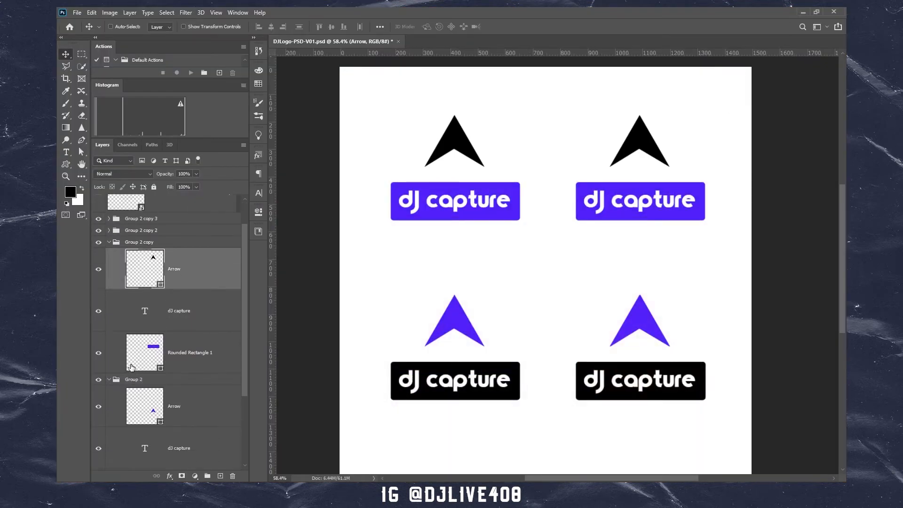
pyautogui.doubleClick(137, 358)
pyautogui.hotkey('ctrl', 'v')
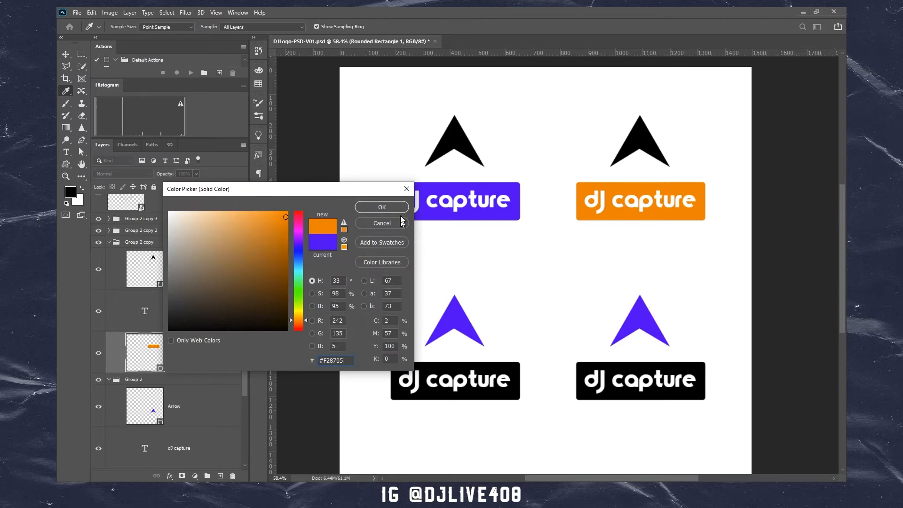
pyautogui.click(396, 207)
pyautogui.doubleClick(148, 277)
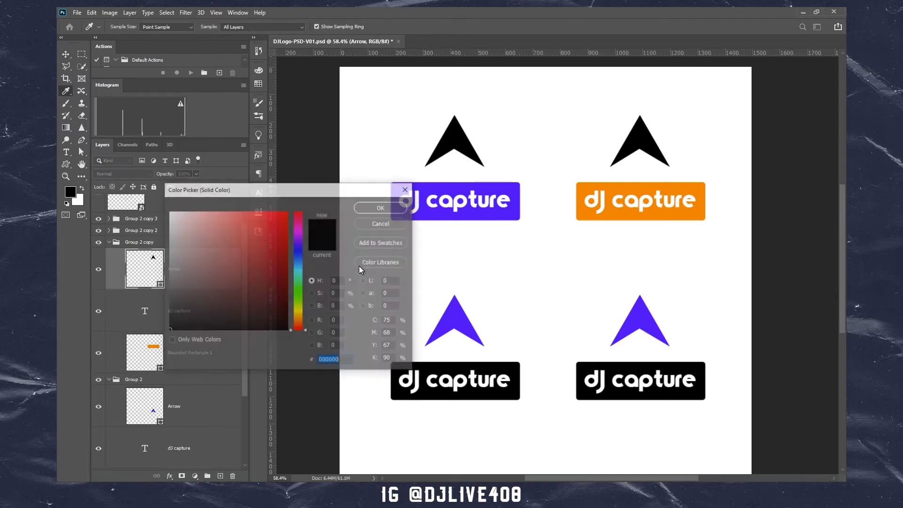
pyautogui.hotkey('ctrl', 'v')
pyautogui.click(380, 207)
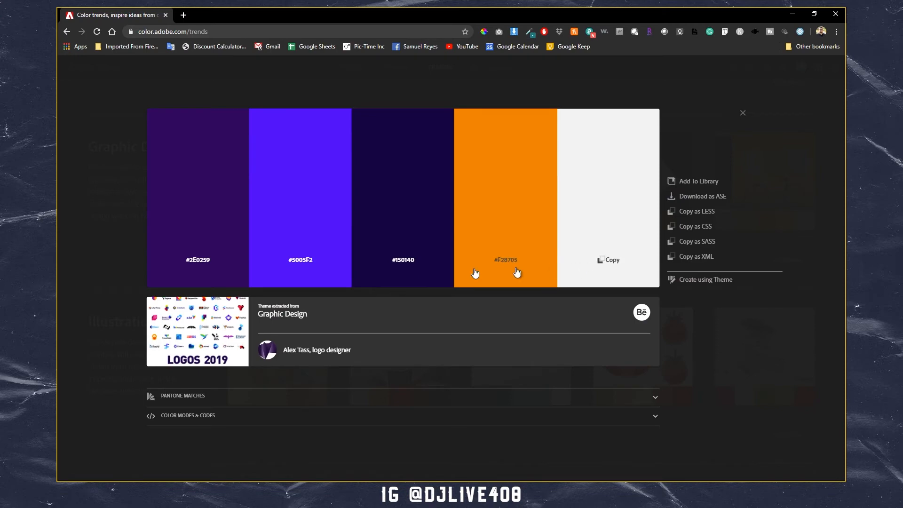
# In Adobe Color, swap the open palette for the watch palette under Illustration and copy its red #D90404.
pyautogui.click(118, 243)
pyautogui.scroll(-4, 203, 332)
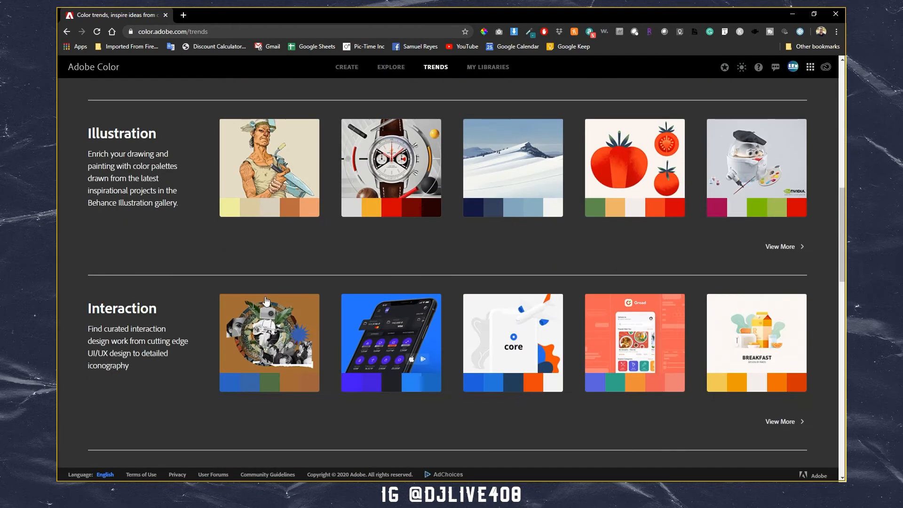
pyautogui.click(348, 230)
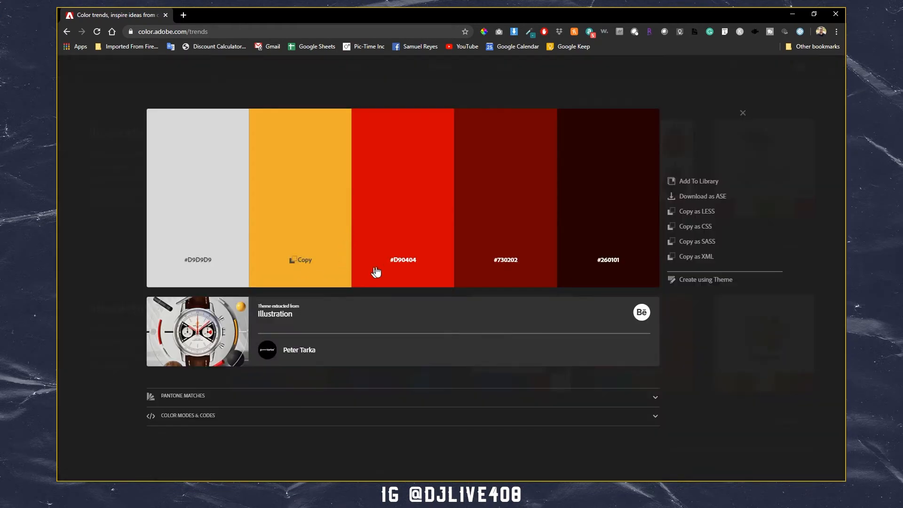
pyautogui.click(402, 261)
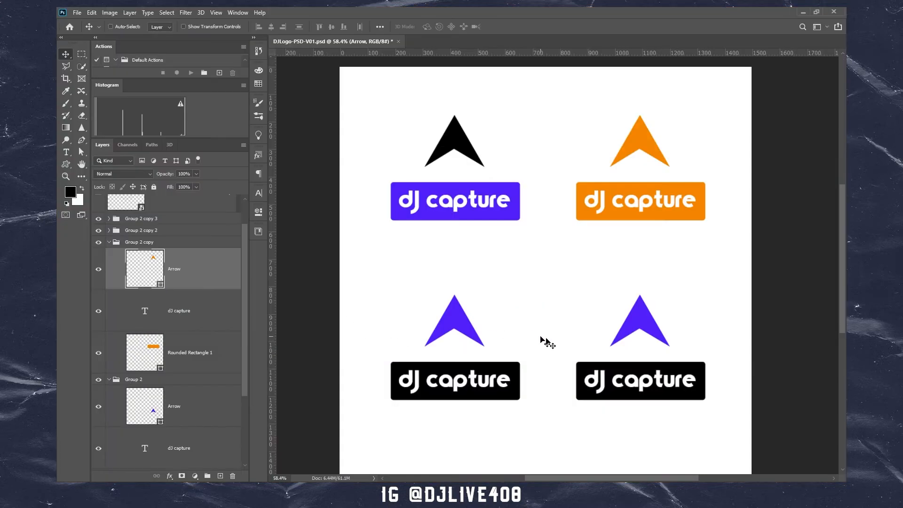
# Back in Photoshop, recolour the badge of the lower-right logo in Group 2 with #D90404.
pyautogui.scroll(-3, 149, 409)
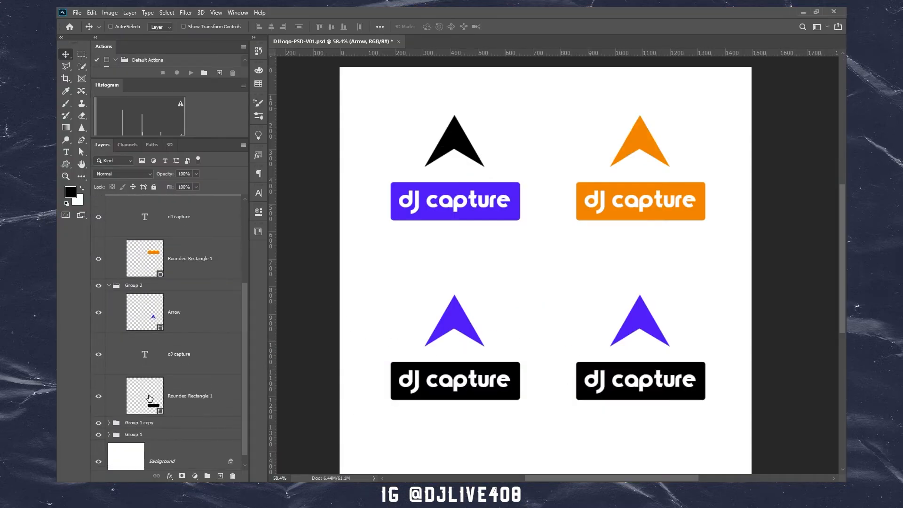
pyautogui.doubleClick(149, 398)
pyautogui.hotkey('ctrl', 'v')
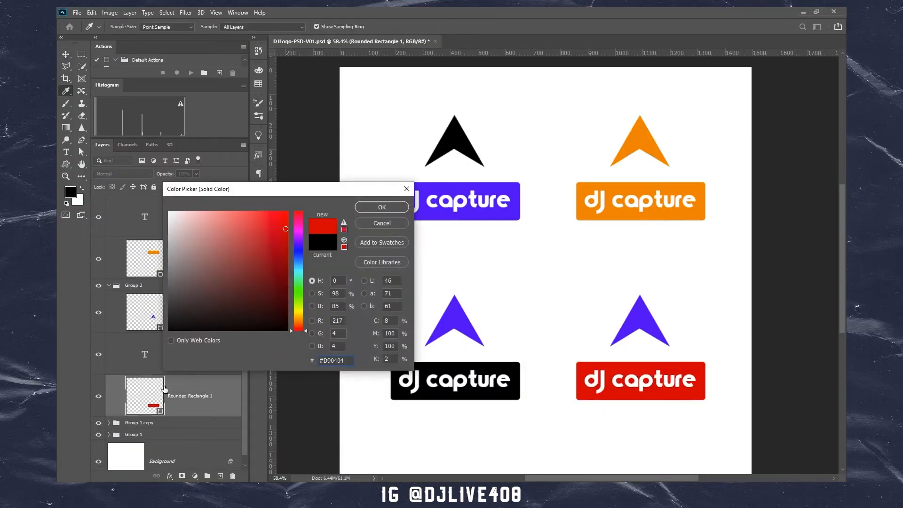
pyautogui.click(382, 207)
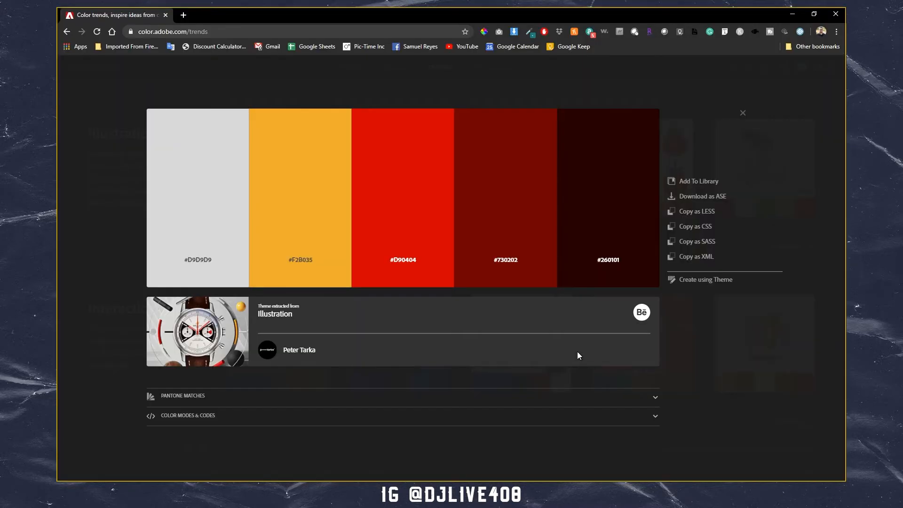
# Try the watch palette's amber #F2B035 on the arrowhead of the lower-right logo in Group 2.
pyautogui.click(398, 274)
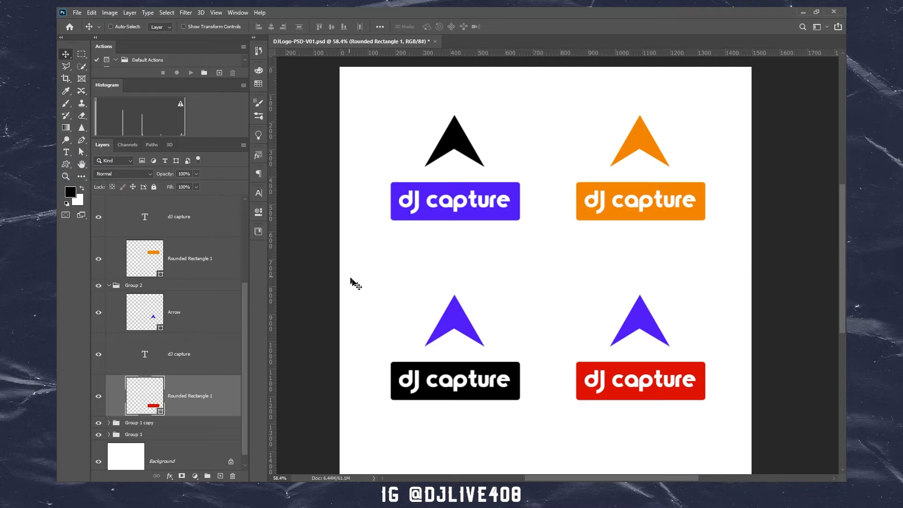
pyautogui.doubleClick(150, 315)
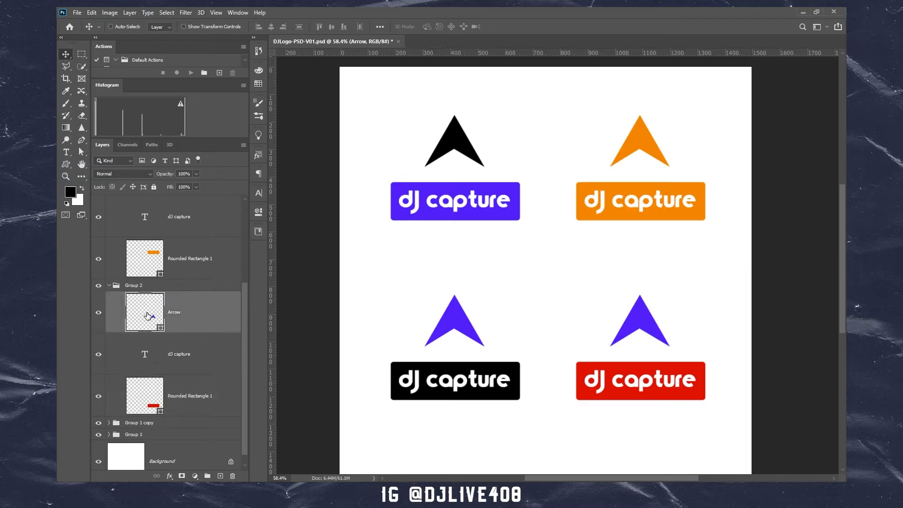
pyautogui.hotkey('ctrl', 'v')
pyautogui.click(382, 208)
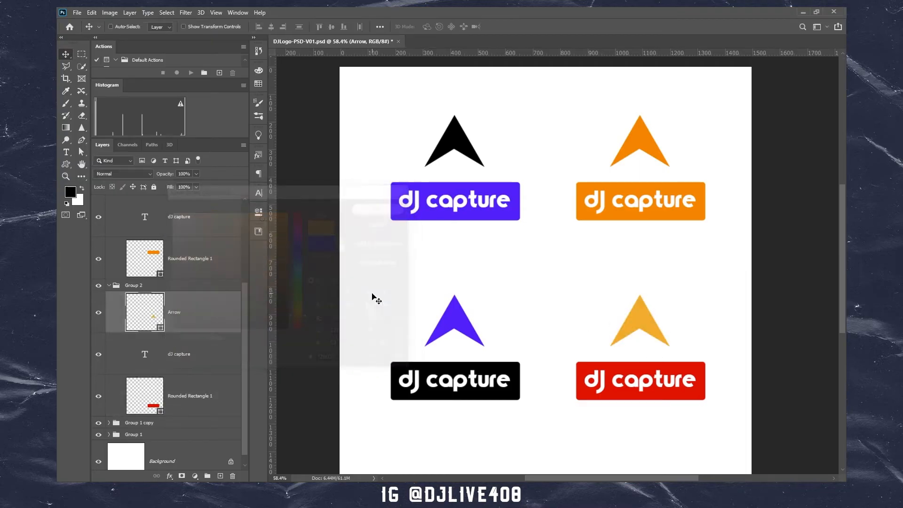
# Copy the dark #260101 from the Adobe Color watch palette and apply it to the arrowhead in Group 2.
pyautogui.hotkey('alt', 'Tab')
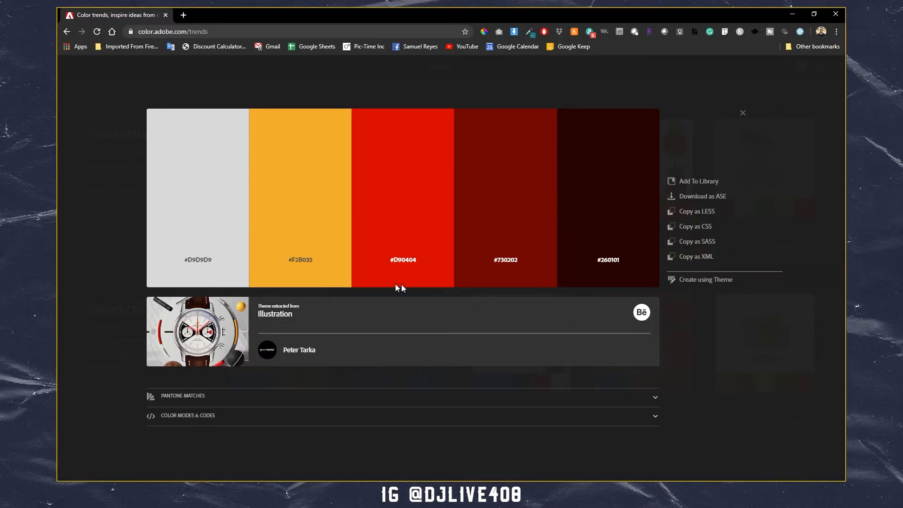
pyautogui.click(192, 261)
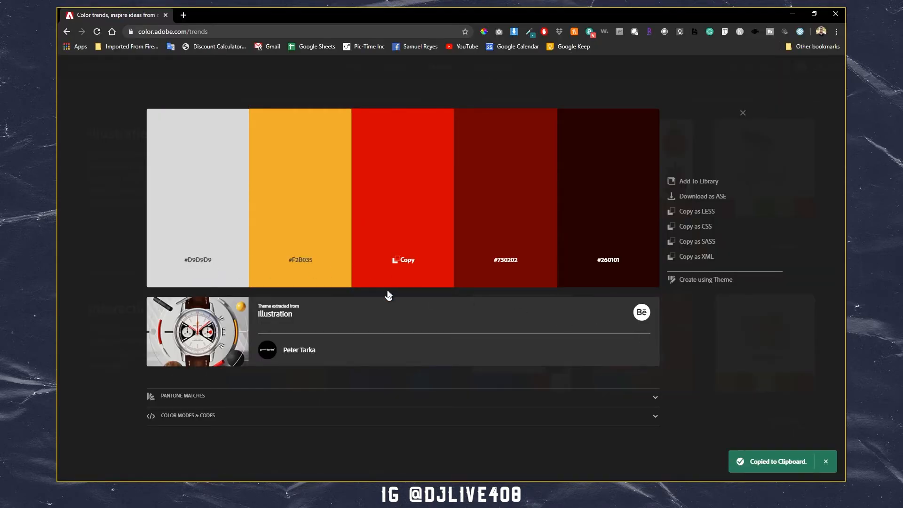
pyautogui.click(611, 262)
pyautogui.hotkey('alt', 'Tab')
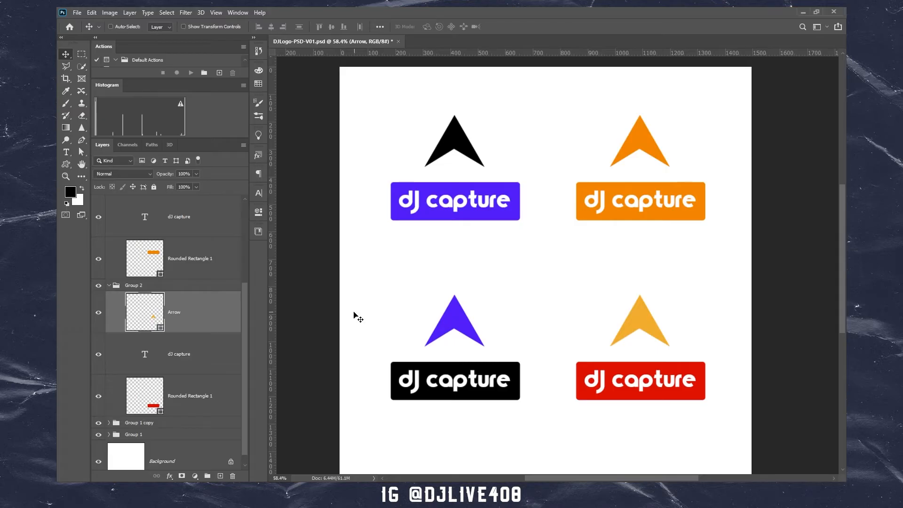
pyautogui.doubleClick(147, 322)
pyautogui.hotkey('ctrl', 'v')
pyautogui.click(382, 207)
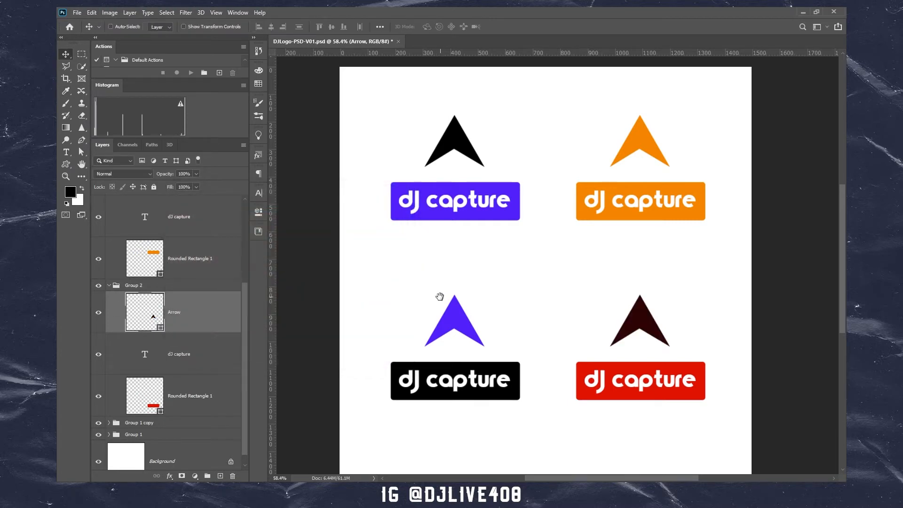
# Switch to Adobe Color and close the watch palette to return to the trends gallery.
pyautogui.hotkey('alt', 'Tab')
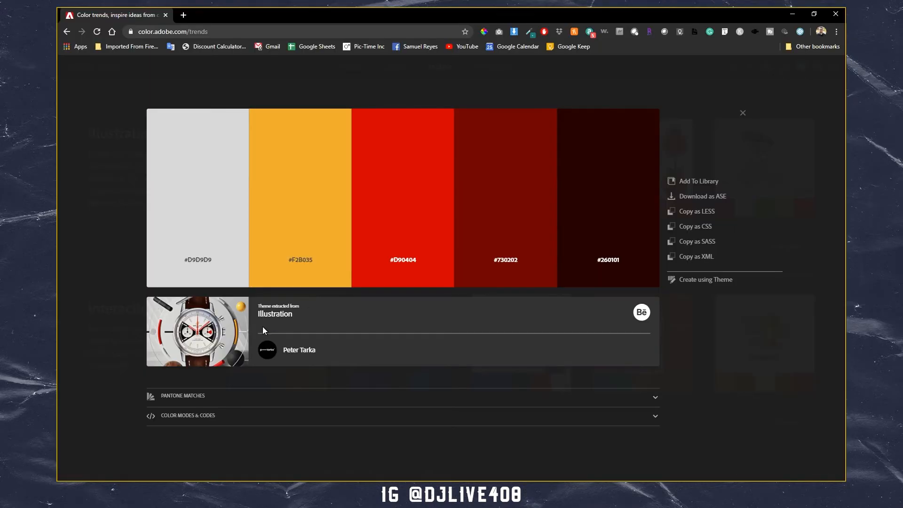
pyautogui.click(118, 279)
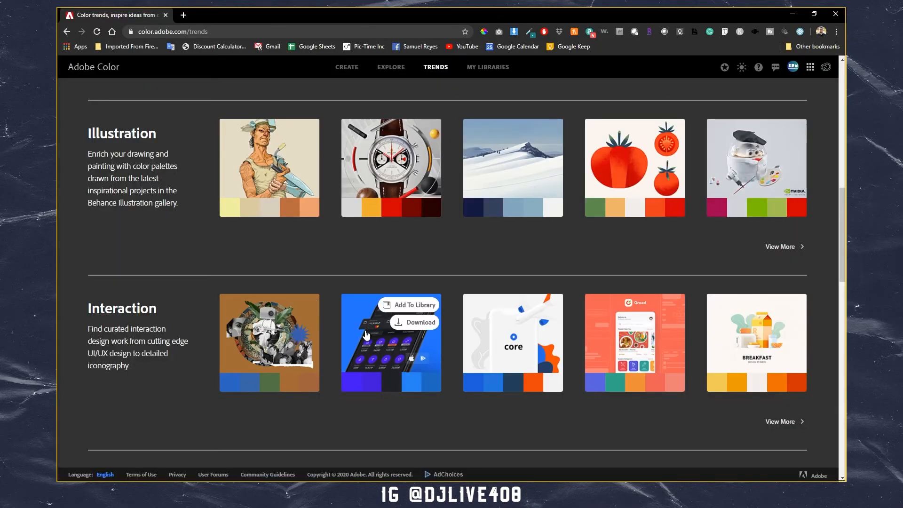
# Copy navy #1E3E59 from the core theme in Interaction, switch to Photoshop and apply it to the arrow of Group 2.
pyautogui.click(475, 337)
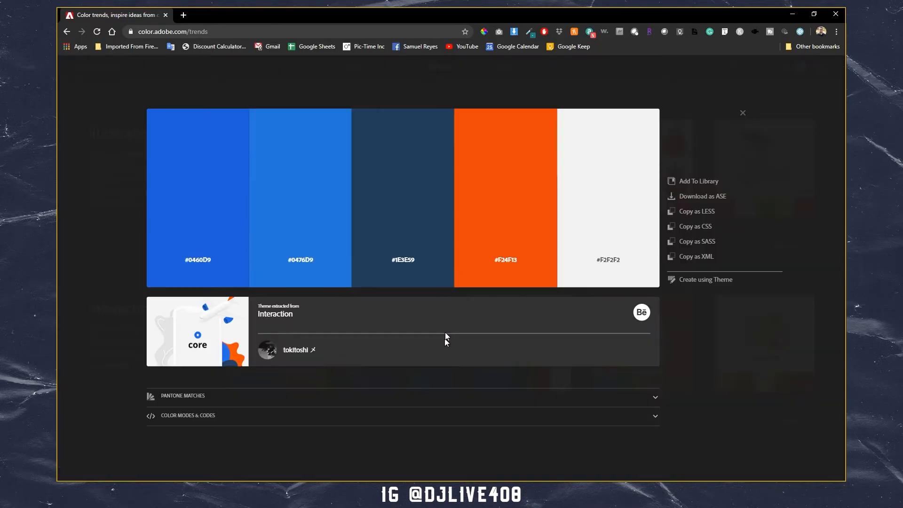
pyautogui.click(419, 282)
pyautogui.hotkey('alt', 'Tab')
pyautogui.rightClick(638, 324)
pyautogui.click(648, 326)
pyautogui.rightClick(632, 319)
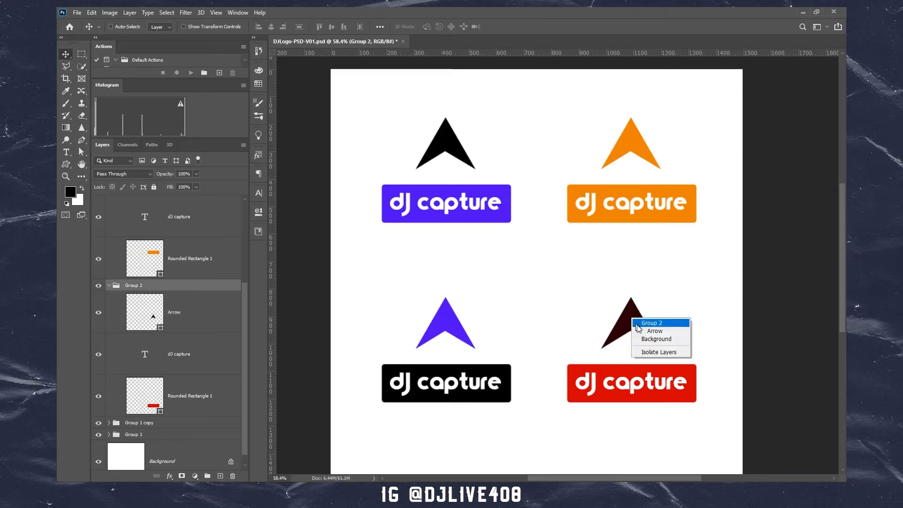
pyautogui.click(641, 331)
pyautogui.doubleClick(146, 314)
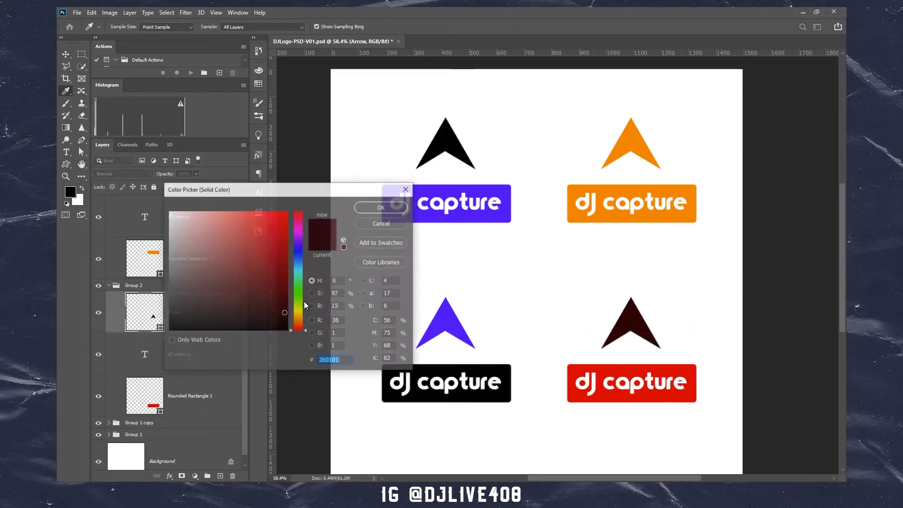
pyautogui.hotkey('ctrl', 'v')
pyautogui.click(375, 204)
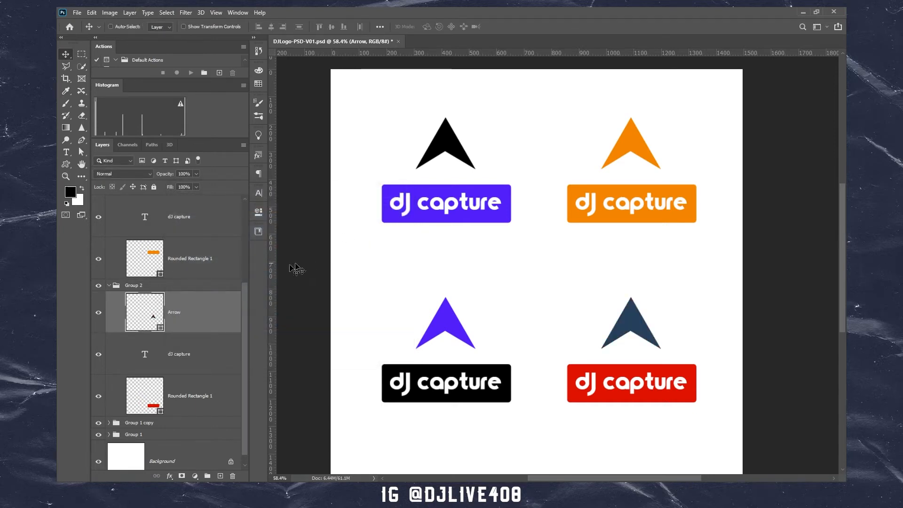
# Try to copy the orange #F24F13 from the Adobe Color theme and return to Photoshop.
pyautogui.hotkey('alt', 'Tab')
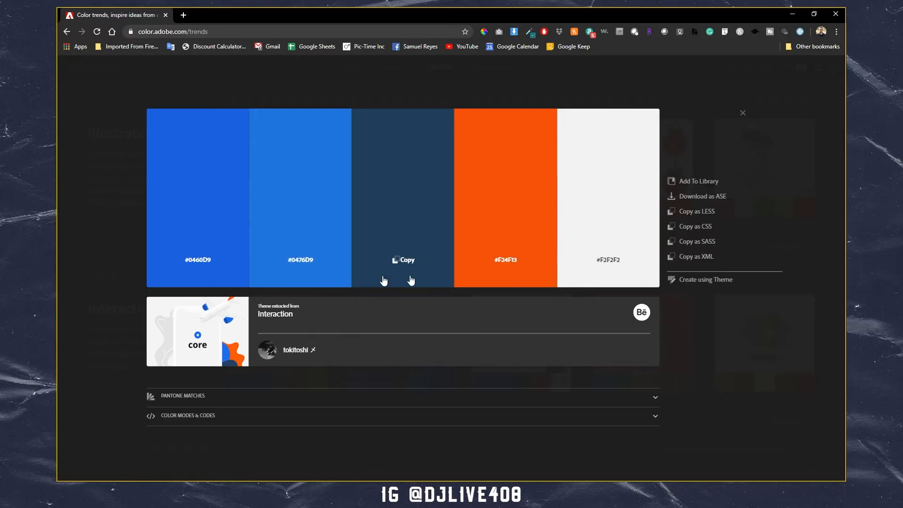
pyautogui.click(504, 260)
pyautogui.hotkey('alt', 'Tab')
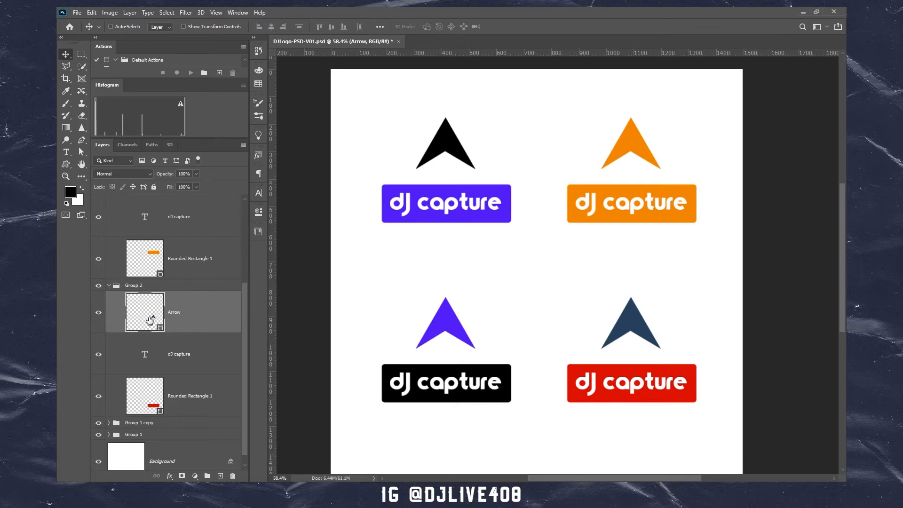
pyautogui.hotkey('alt', 'Tab')
pyautogui.hotkey('alt', 'Tab')
# Copy the red d90404 from Group 2's rounded rectangle, apply it to that group's arrow and save the document.
pyautogui.rightClick(612, 398)
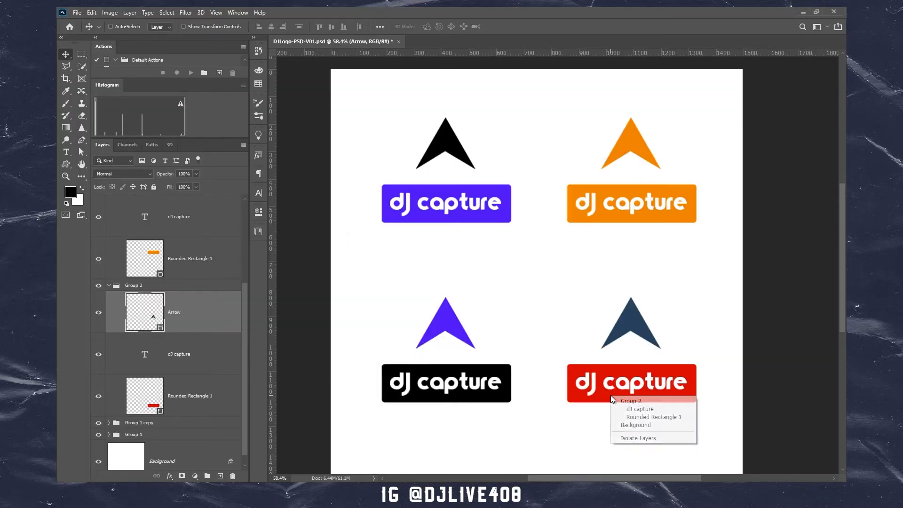
pyautogui.click(628, 409)
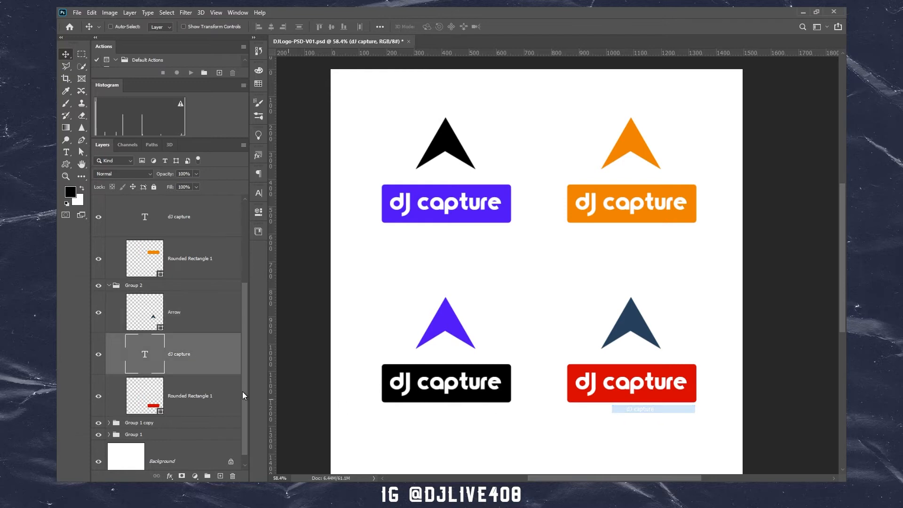
pyautogui.doubleClick(141, 397)
pyautogui.press('Escape')
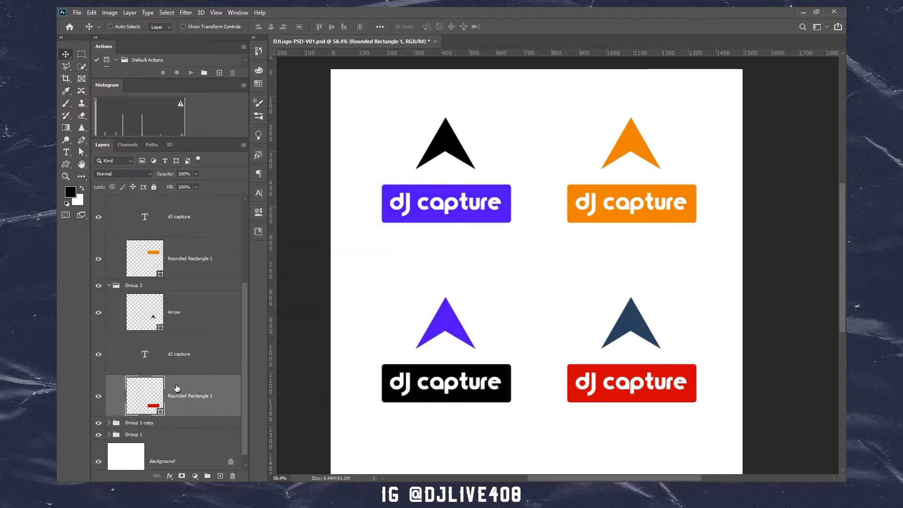
pyautogui.doubleClick(139, 310)
pyautogui.hotkey('ctrl', 'v')
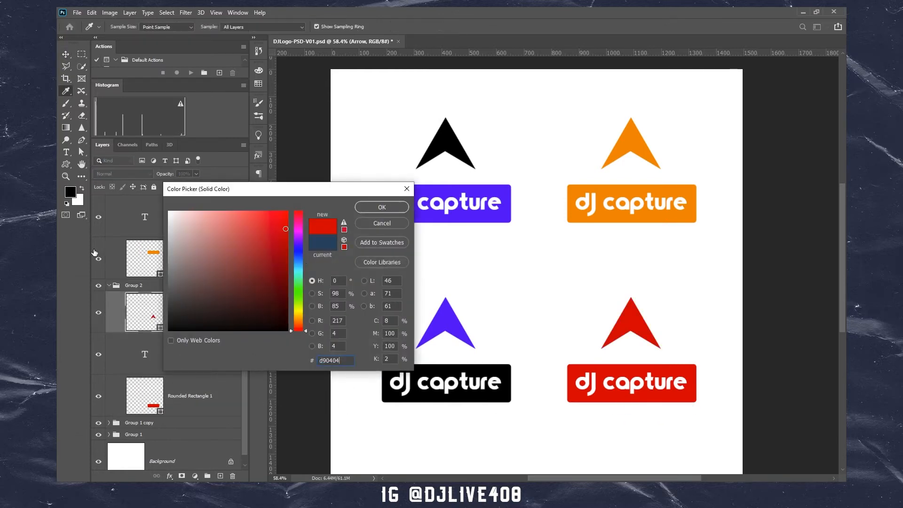
pyautogui.click(387, 208)
pyautogui.click(64, 56)
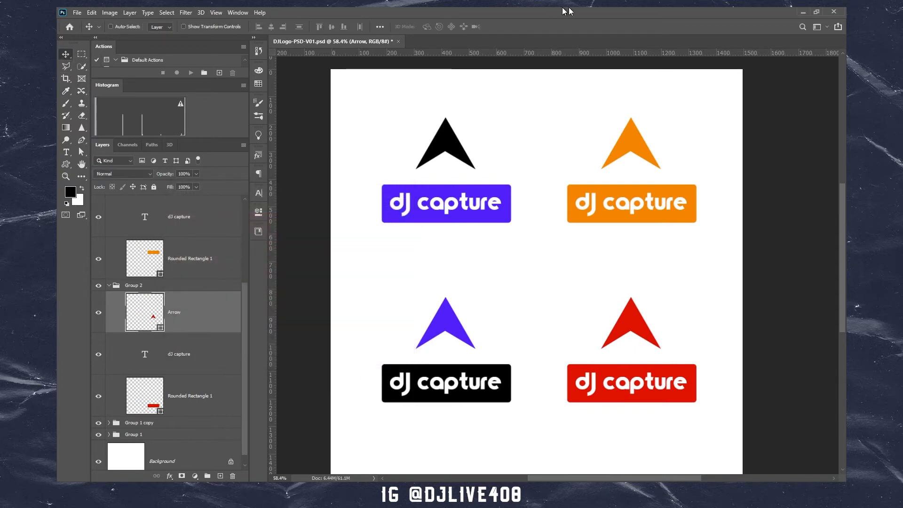
pyautogui.hotkey('ctrl', 's')
# Inspect the two upper logos up close, then collapse and hide the orange logo's group, Group 2 copy.
pyautogui.press('z')
pyautogui.moveTo(446, 147); pyautogui.dragTo(572, 193)
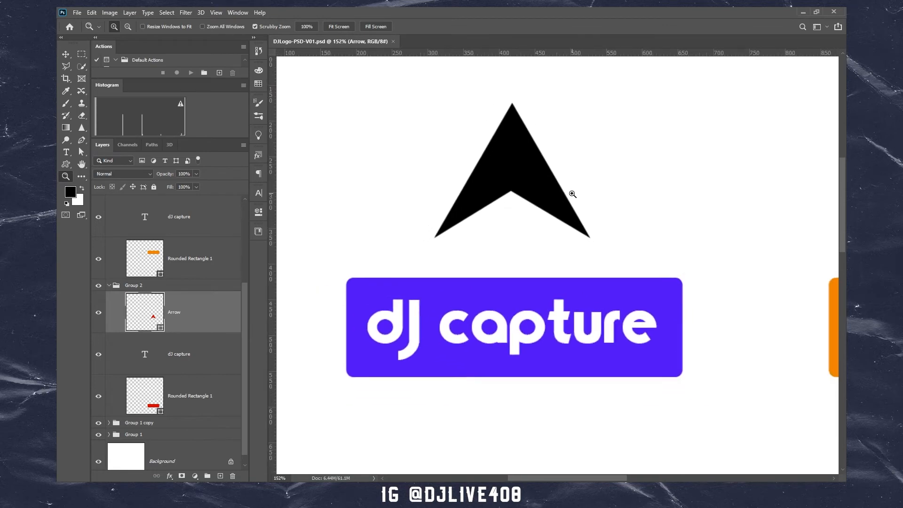
pyautogui.press('v')
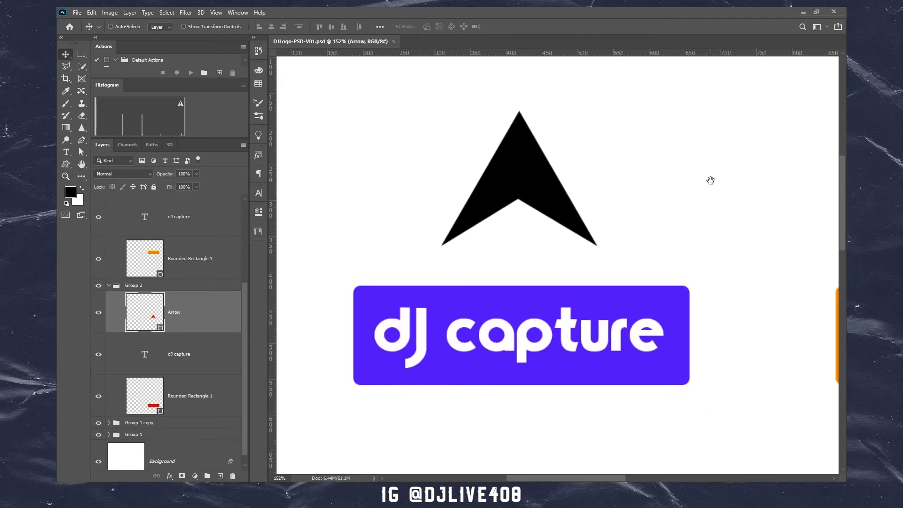
pyautogui.moveTo(709, 180); pyautogui.dragTo(494, 190)
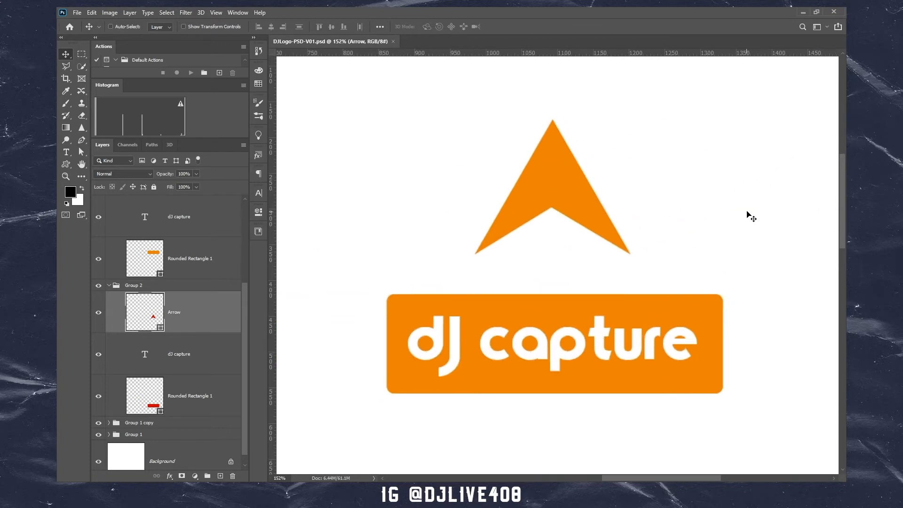
pyautogui.scroll(5, 208, 327)
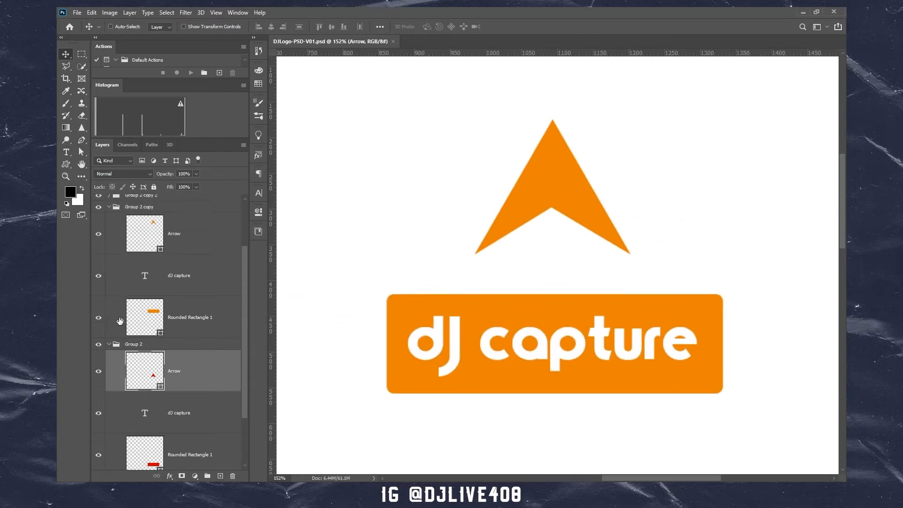
pyautogui.click(108, 278)
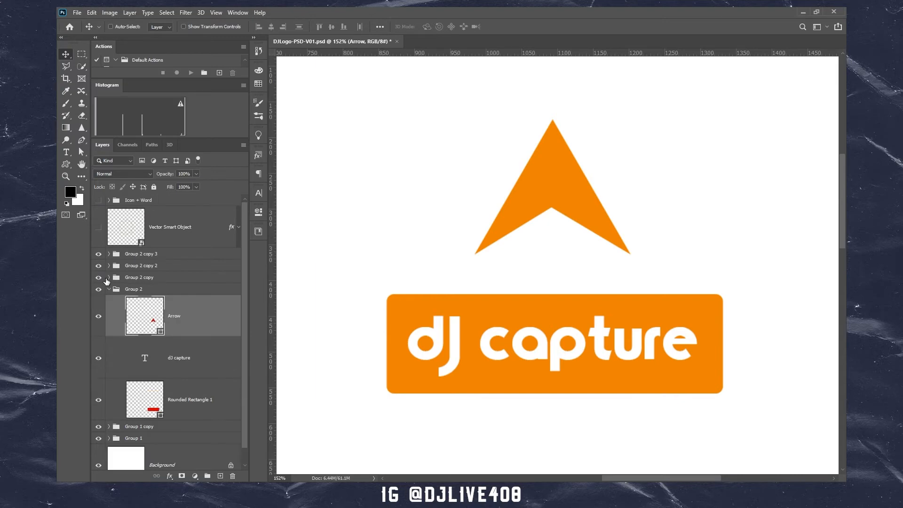
pyautogui.click(98, 277)
# Examine the remaining logos up close and together, and toggle group visibility to identify which group holds each one.
pyautogui.moveTo(380, 329); pyautogui.dragTo(484, 242)
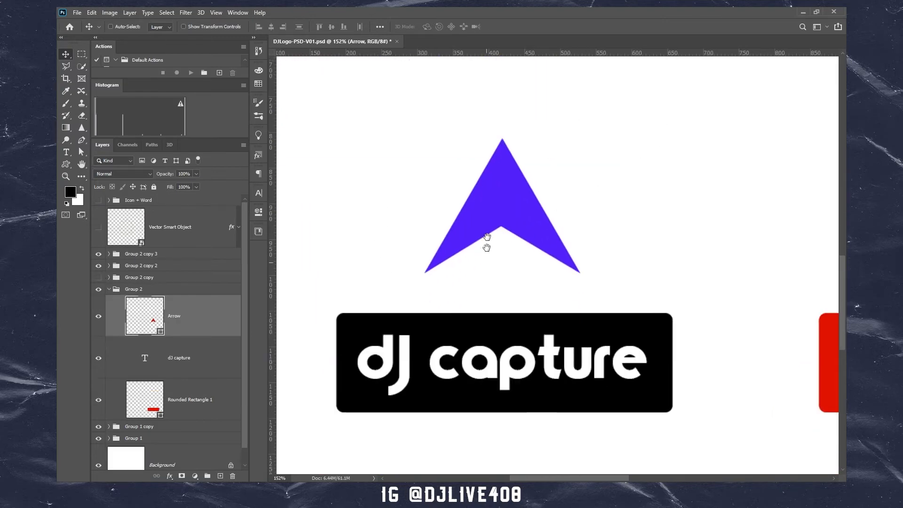
pyautogui.click(109, 289)
pyautogui.moveTo(658, 305); pyautogui.dragTo(424, 330)
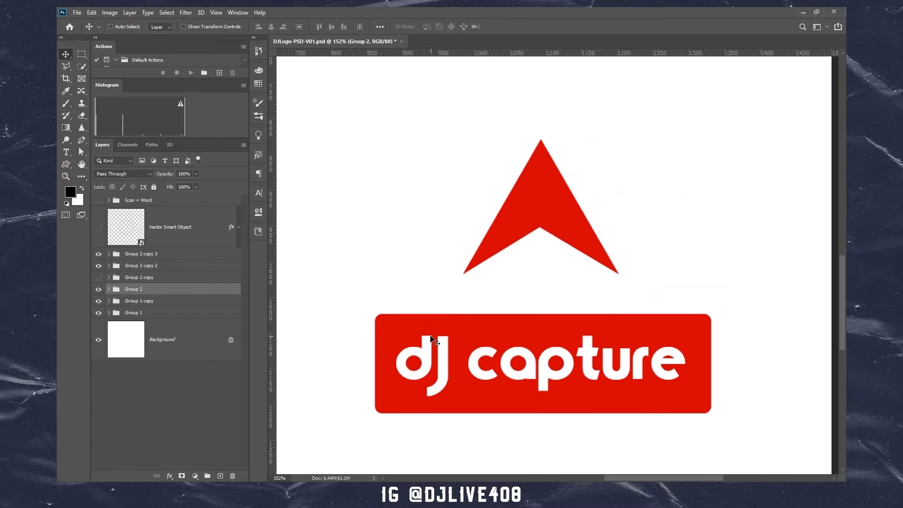
pyautogui.scroll(-5, 417, 306)
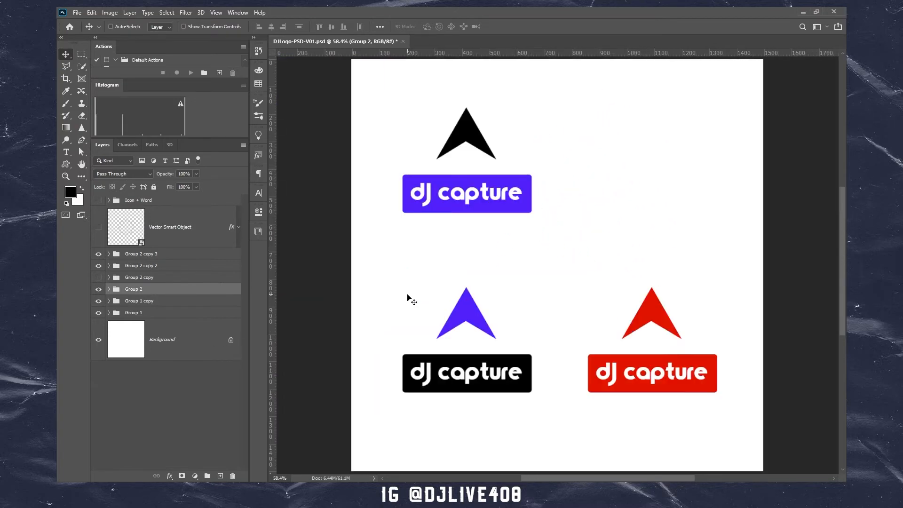
pyautogui.rightClick(478, 200)
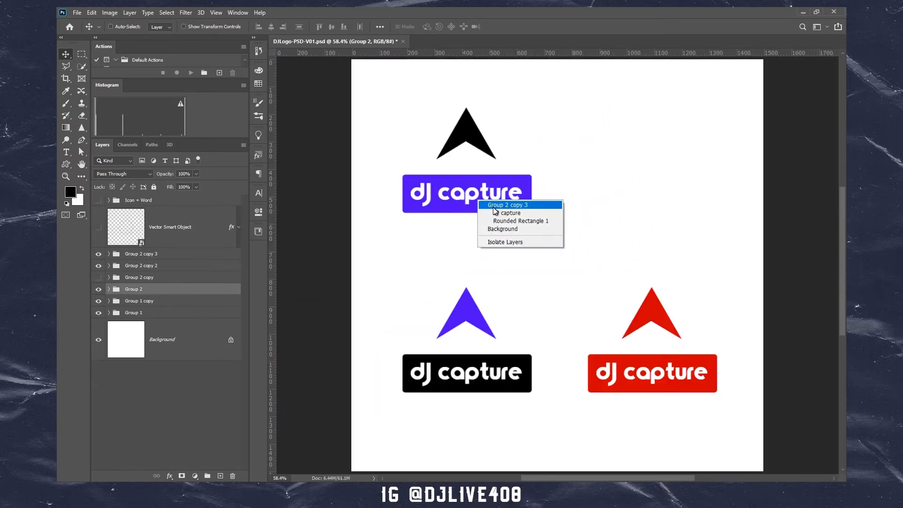
pyautogui.click(99, 301)
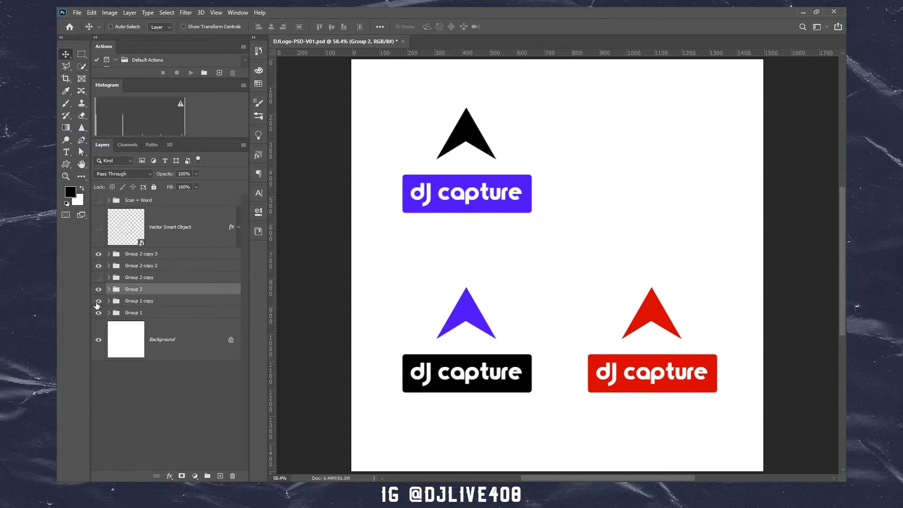
pyautogui.click(100, 268)
pyautogui.click(100, 266)
pyautogui.click(103, 255)
pyautogui.click(104, 255)
# Arrange the three visible logos in a vertical column near the canvas centre, black arrow first and red logo last.
pyautogui.click(128, 256)
pyautogui.moveTo(398, 214); pyautogui.dragTo(490, 193)
pyautogui.click(127, 268)
pyautogui.moveTo(456, 281); pyautogui.dragTo(547, 213)
pyautogui.click(133, 291)
pyautogui.moveTo(652, 320); pyautogui.dragTo(558, 377)
# Reorder Group 2 above Group 2 copy and align the three logo groups by their horizontal centres.
pyautogui.moveTo(134, 290); pyautogui.dragTo(133, 272)
pyautogui.keyDown('shift'); pyautogui.click(134, 255); pyautogui.keyUp('shift')
pyautogui.click(271, 26)
pyautogui.click(137, 301)
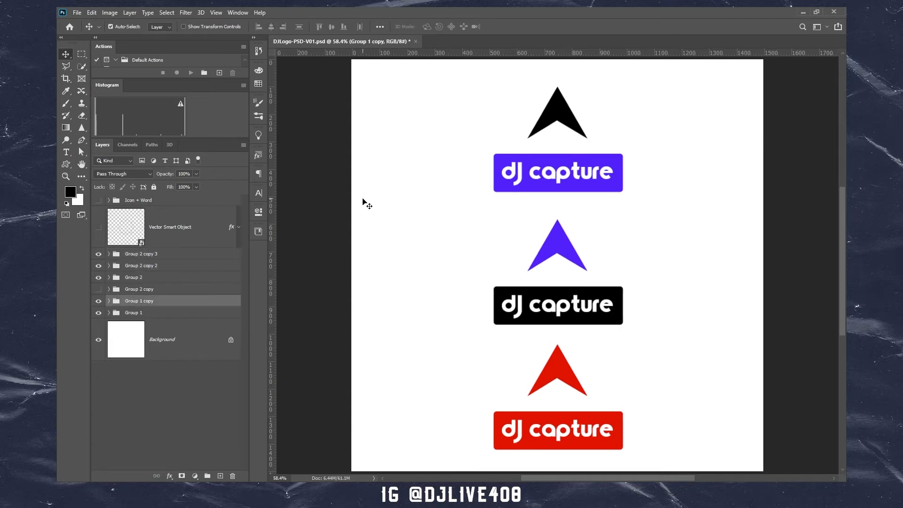
# Hide Group 1 copy, Group 1 and the black-arrow logo's group, Group 2 copy 3.
pyautogui.press('z')
pyautogui.moveTo(601, 266); pyautogui.dragTo(548, 273)
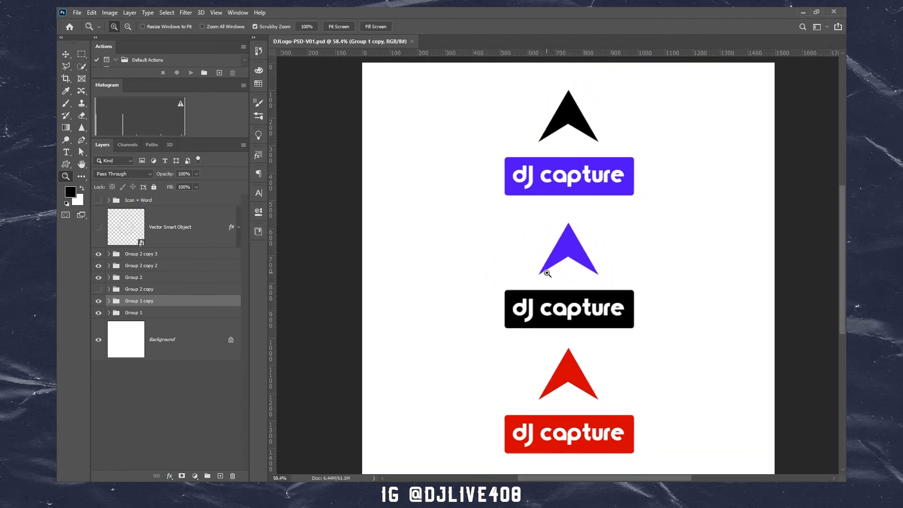
pyautogui.press('v')
pyautogui.click(98, 301)
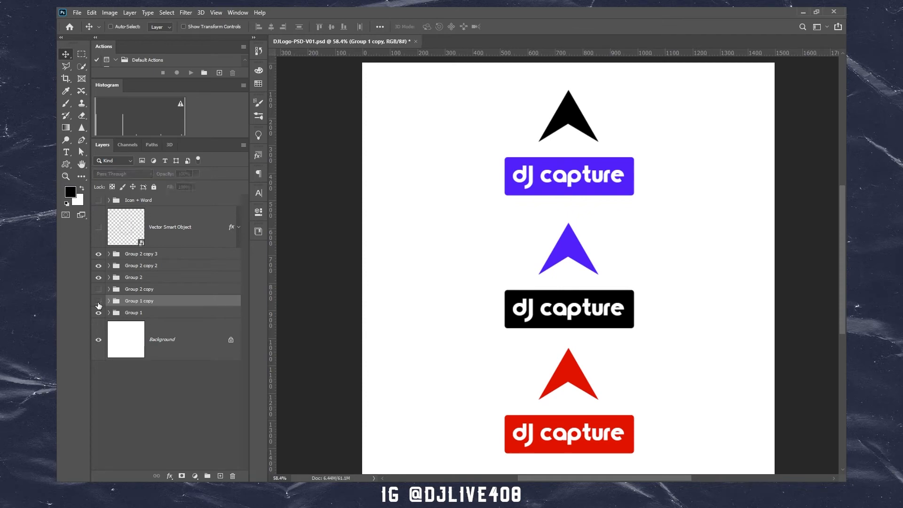
pyautogui.click(98, 302)
pyautogui.click(98, 255)
# Place Group 2 copy 2 directly below Icon + Word and delete the Vector Smart Object with the other three logo groups.
pyautogui.moveTo(134, 265); pyautogui.dragTo(137, 207)
pyautogui.click(170, 238)
pyautogui.keyDown('shift'); pyautogui.click(157, 289); pyautogui.keyUp('shift')
pyautogui.press('Delete')
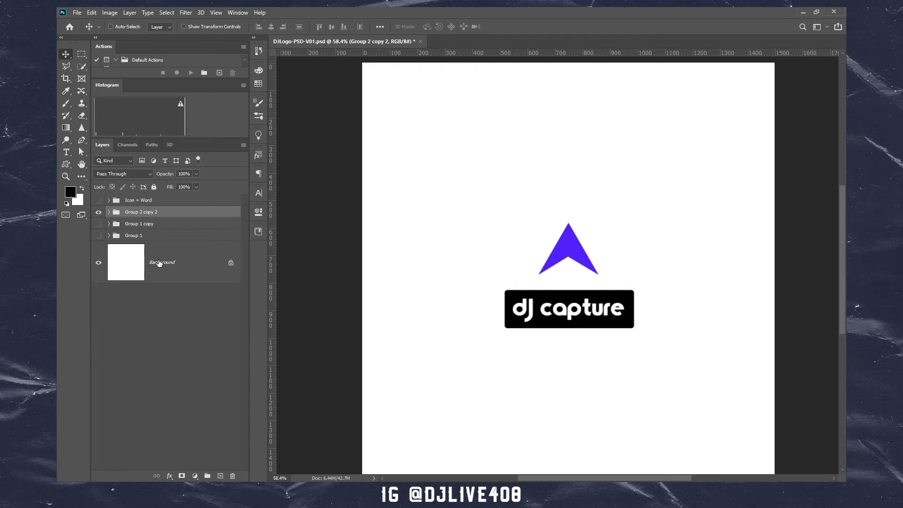
# Centre Group 2 copy 2 on the Background layer horizontally and vertically.
pyautogui.keyDown('ctrl'); pyautogui.click(196, 245); pyautogui.keyUp('ctrl')
pyautogui.click(270, 27)
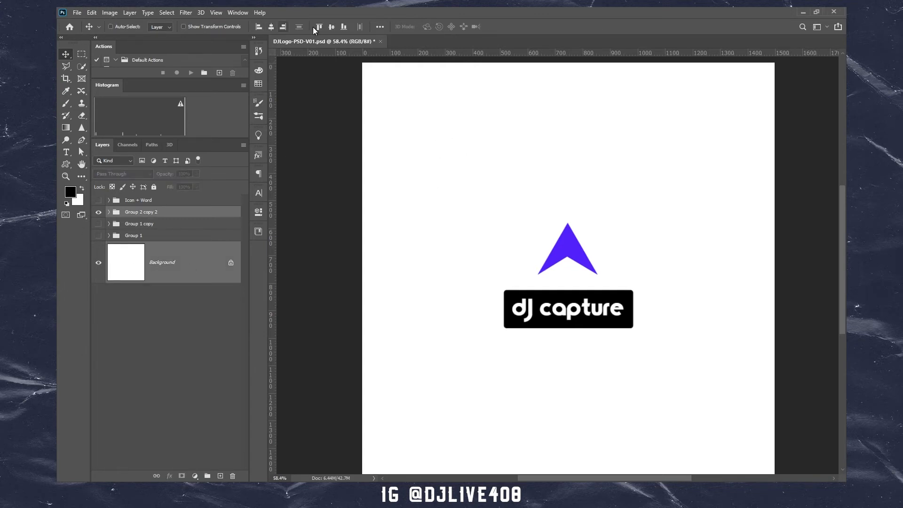
pyautogui.click(331, 26)
# Scale Group 2 copy 2 proportionally from its centre to about 1428 × 1165 px.
pyautogui.click(165, 214)
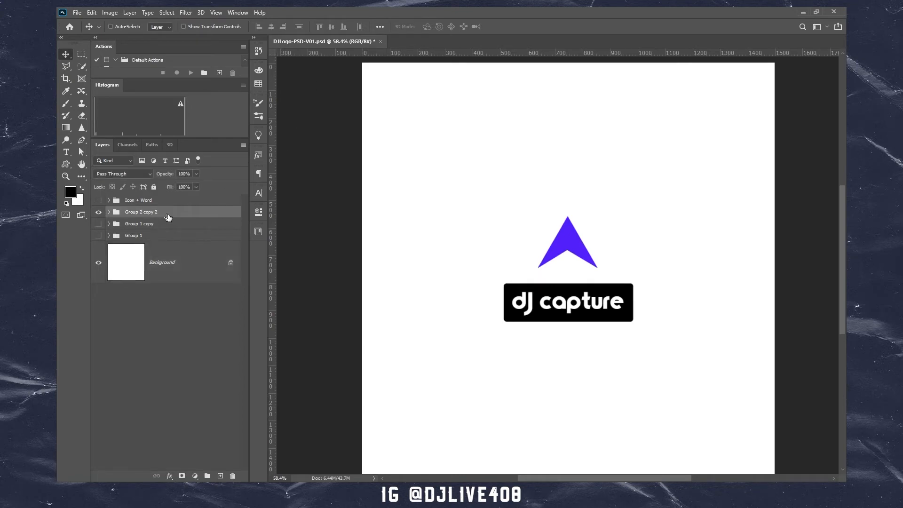
pyautogui.hotkey('ctrl', 't')
pyautogui.moveTo(630, 215); pyautogui.dragTo(772, 122)
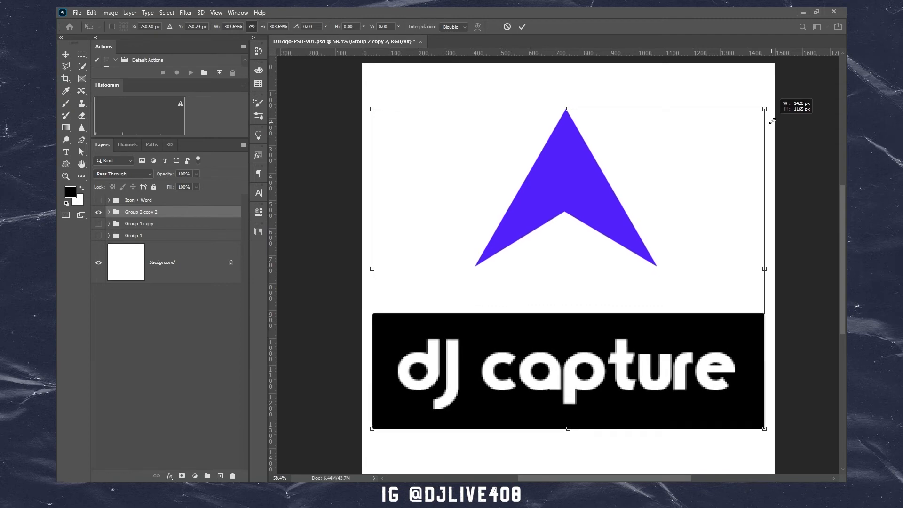
pyautogui.press('Return')
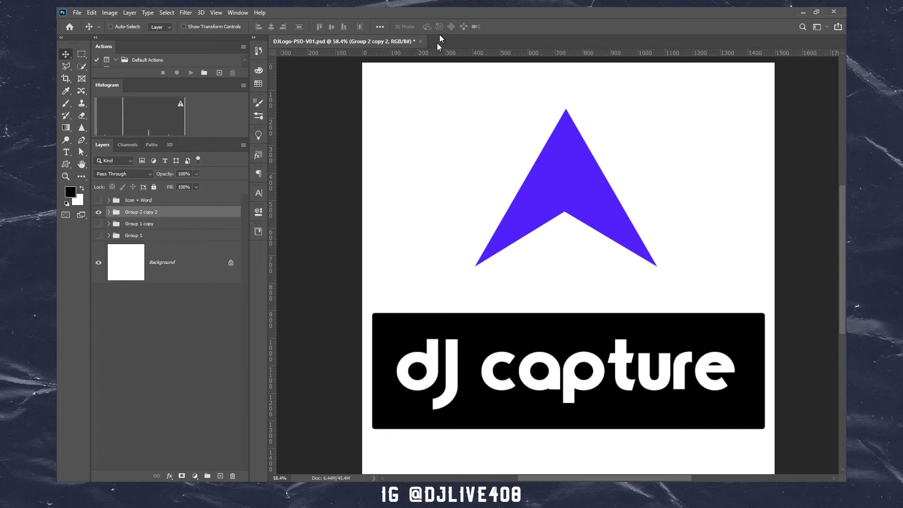
# Save the logo as a JPEG named DJLogo-PSD-V01 in the Final Files folder, with quality 12 (Maximum) and Baseline ("Standard") format.
pyautogui.click(75, 13)
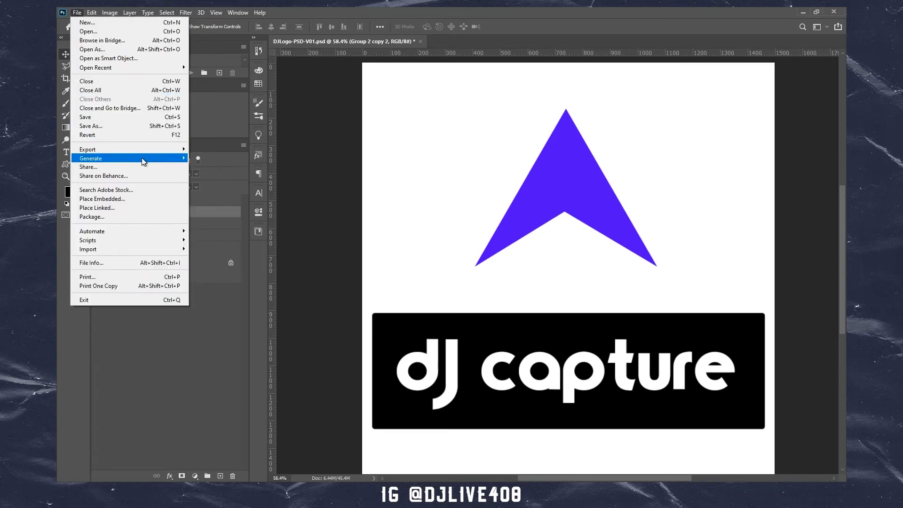
pyautogui.click(147, 128)
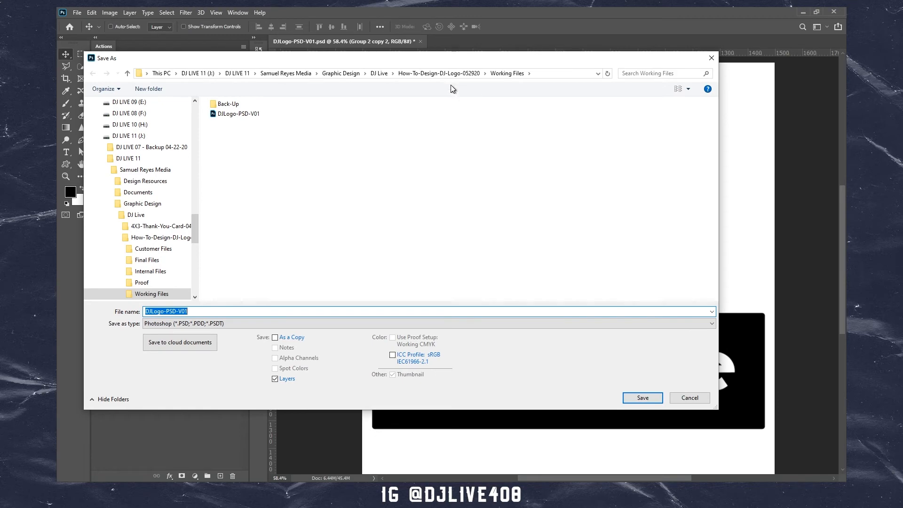
pyautogui.click(439, 73)
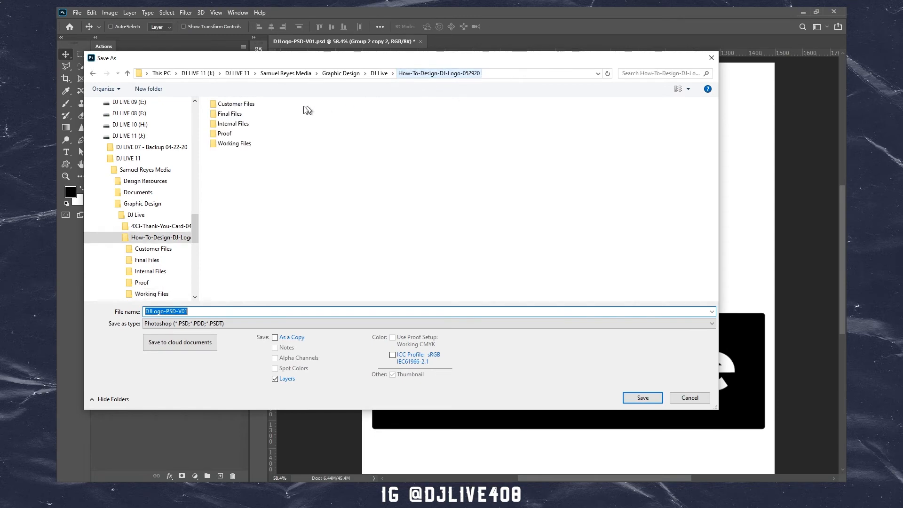
pyautogui.doubleClick(230, 114)
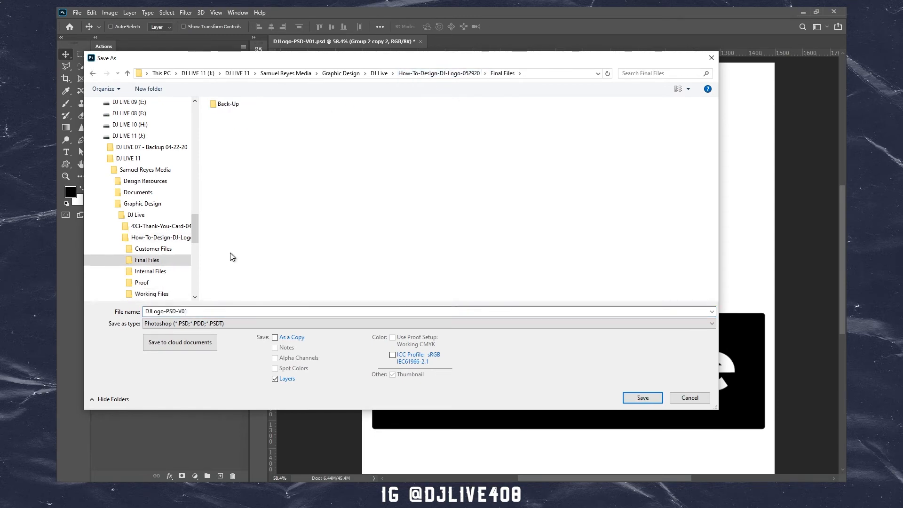
pyautogui.click(244, 324)
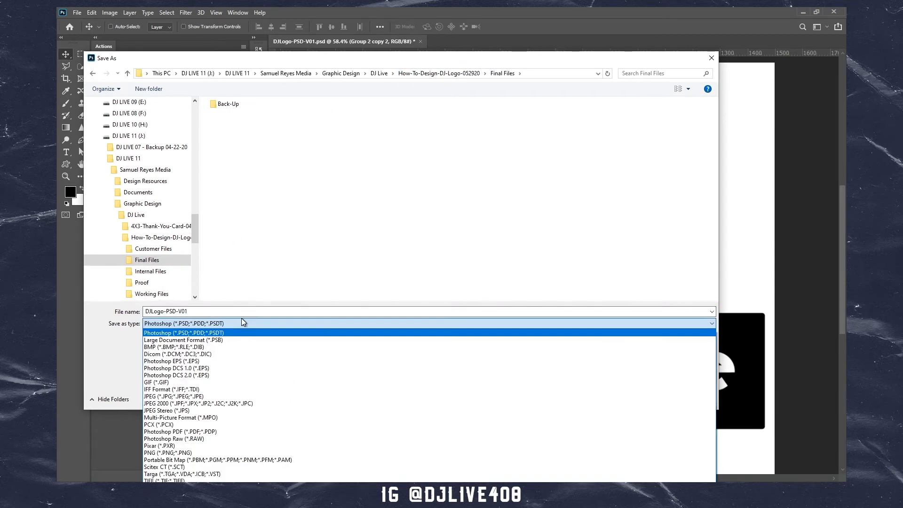
pyautogui.click(220, 397)
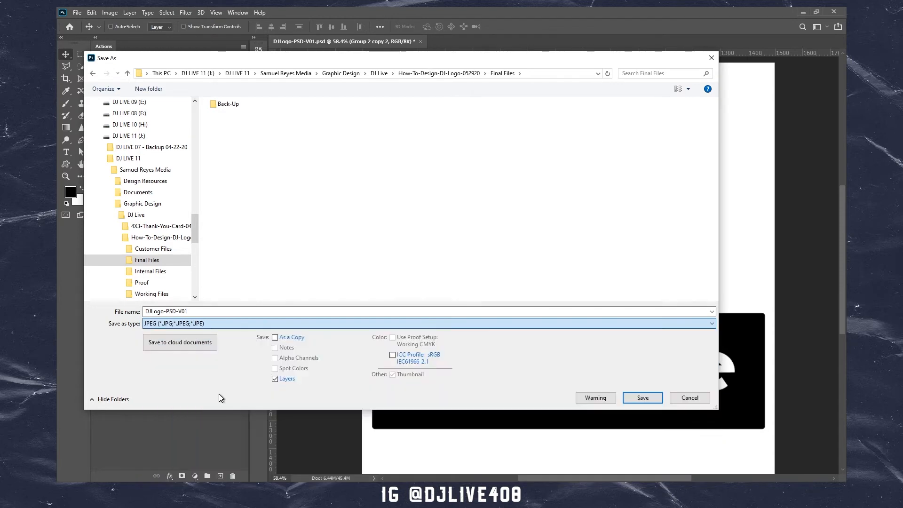
pyautogui.click(646, 404)
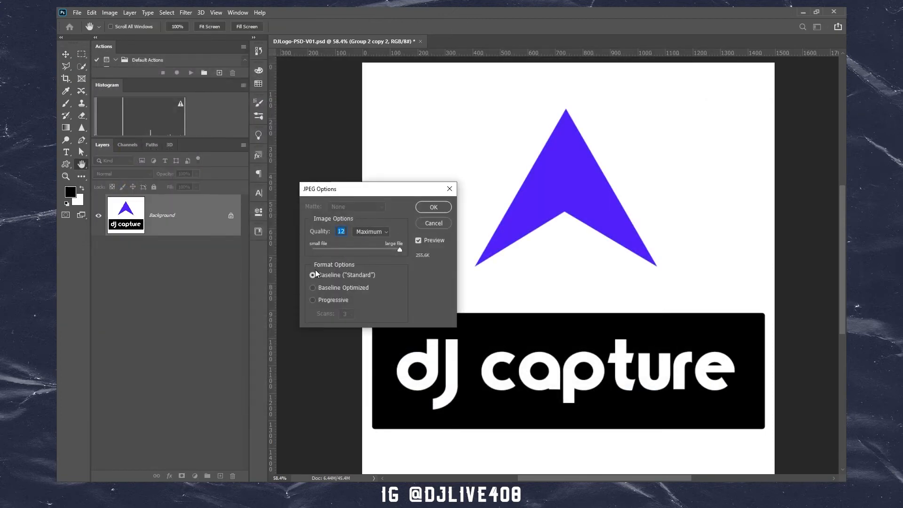
pyautogui.click(432, 207)
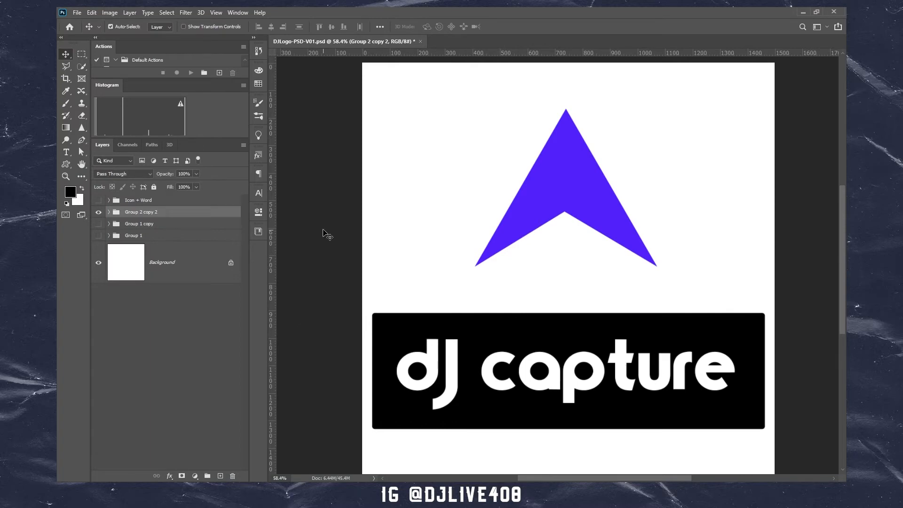
# Hide the white Background layer, leaving only Group 2 copy 2 shown on transparency.
pyautogui.hotkey('ctrl', '-')
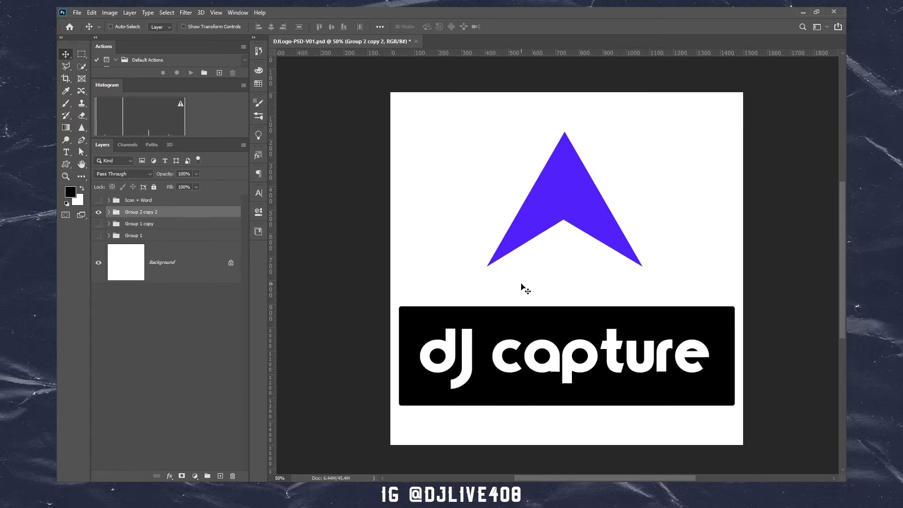
pyautogui.click(103, 276)
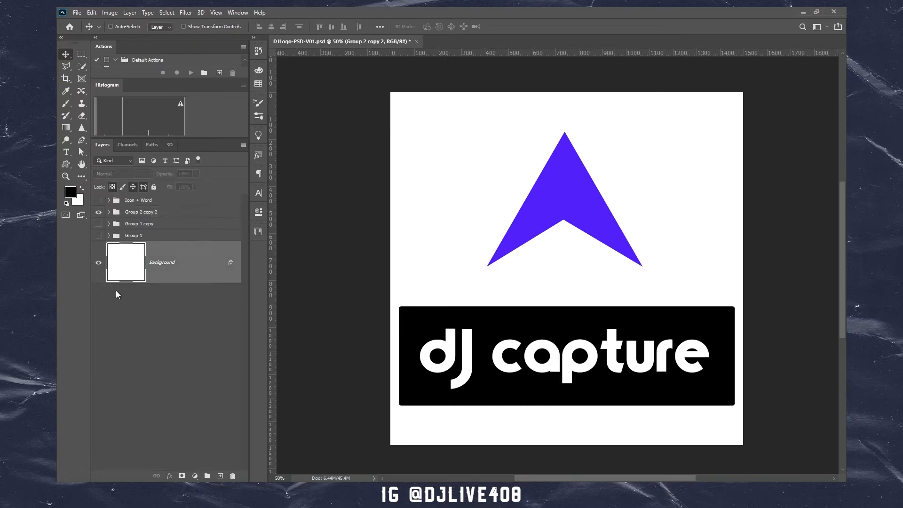
pyautogui.click(99, 264)
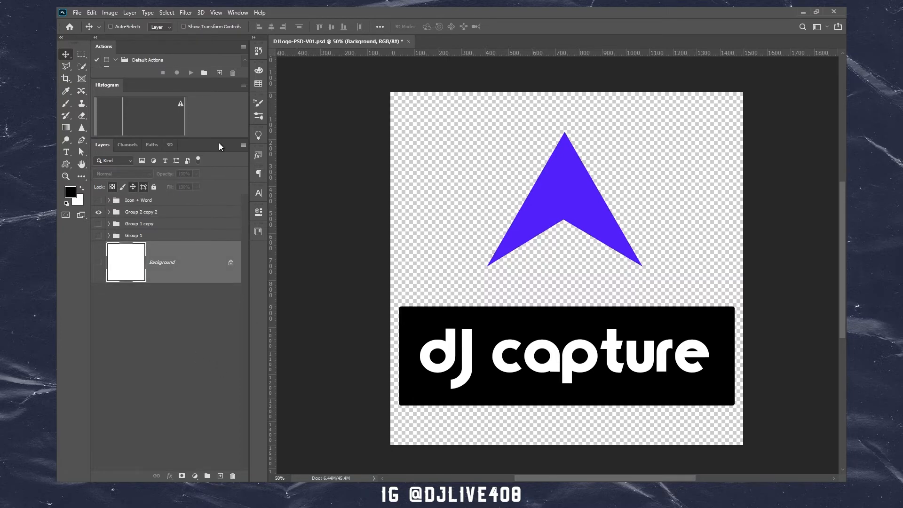
# Save the transparent logo as a PNG named DJLogo-PSD-V01 in the Final Files folder, using the Large file size option.
pyautogui.click(76, 13)
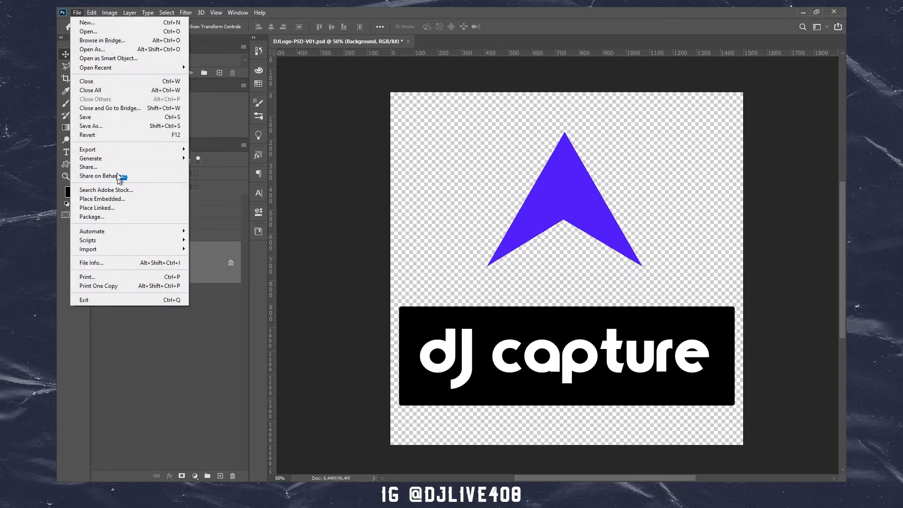
pyautogui.click(116, 128)
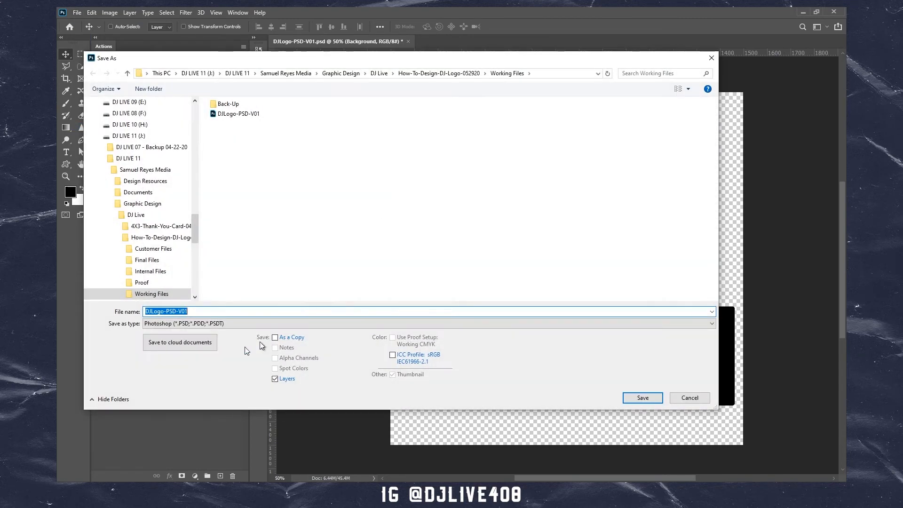
pyautogui.click(447, 73)
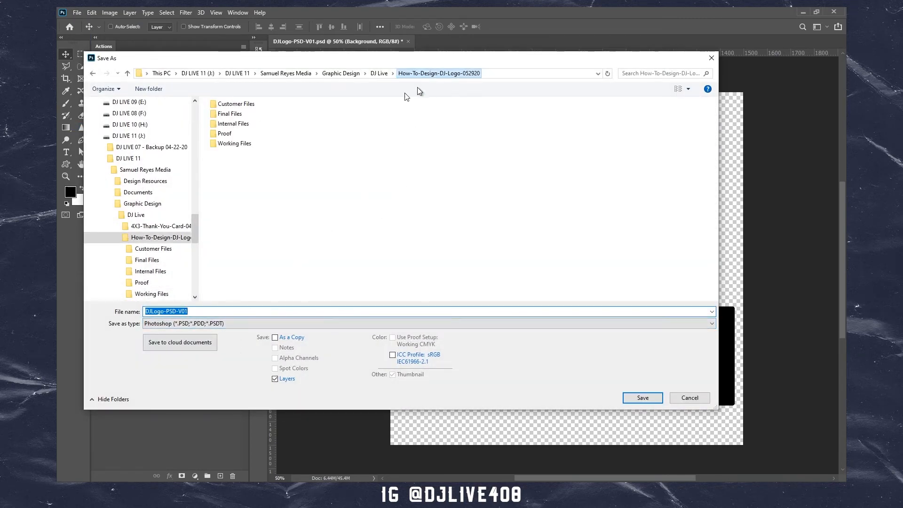
pyautogui.doubleClick(229, 114)
pyautogui.click(183, 324)
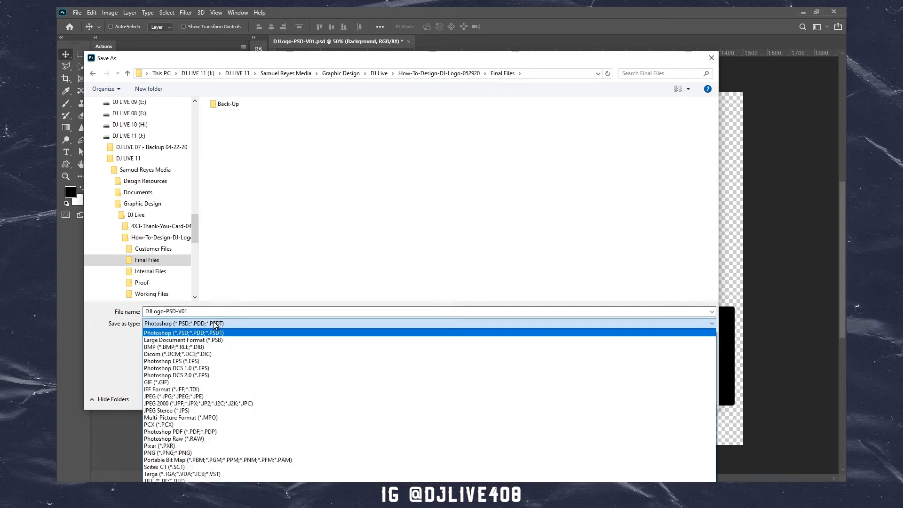
pyautogui.click(186, 460)
pyautogui.click(644, 399)
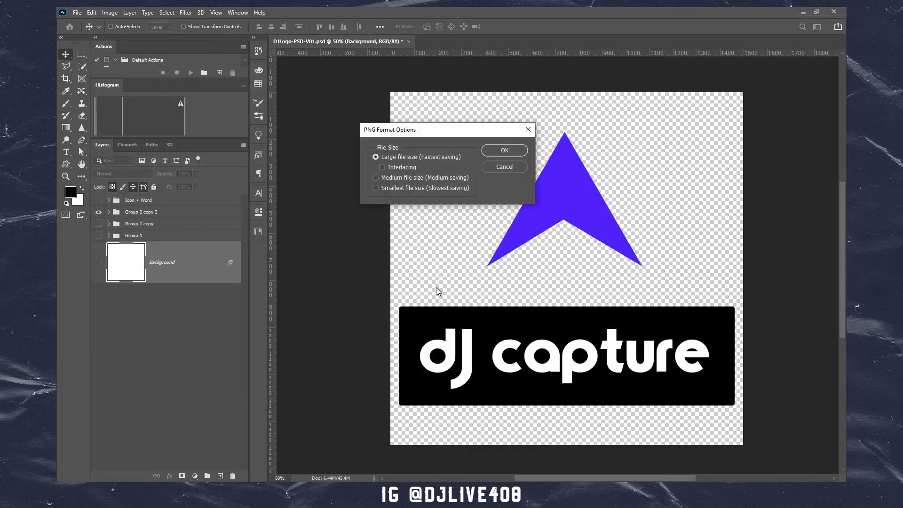
pyautogui.click(502, 150)
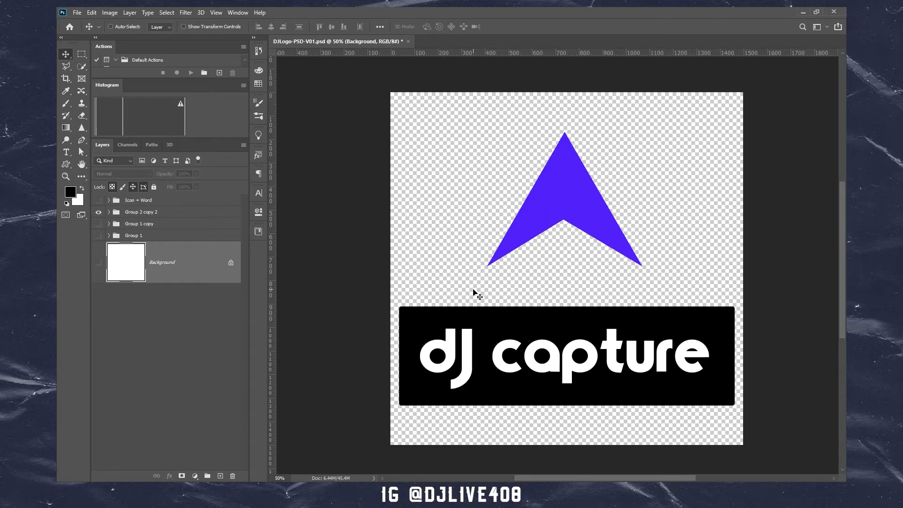
# Expand Group 2 copy 2 and delete its Arrow layer, keeping the dJ capture text and Rounded Rectangle 1.
pyautogui.click(109, 213)
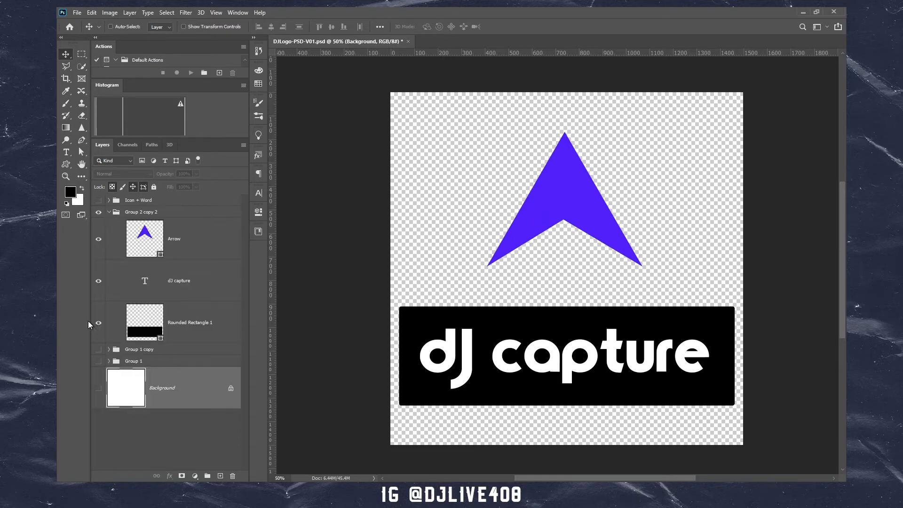
pyautogui.click(98, 240)
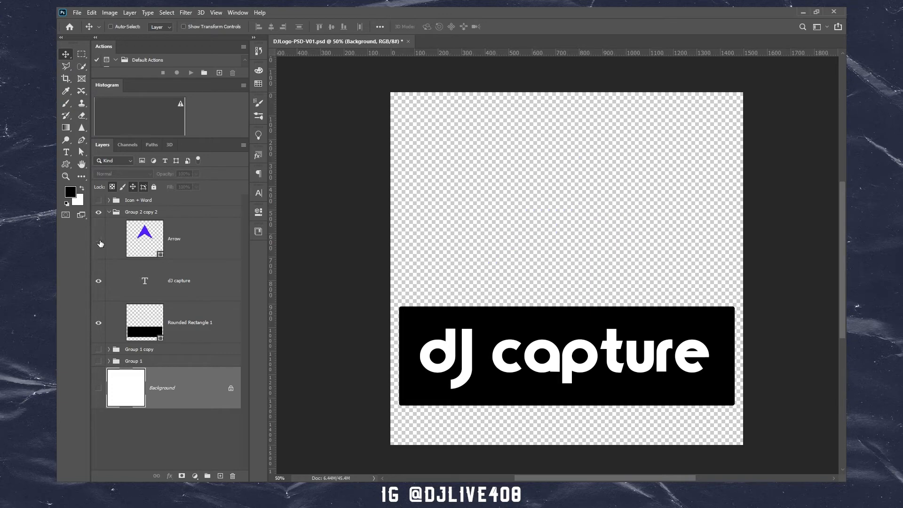
pyautogui.click(203, 325)
pyautogui.keyDown('shift'); pyautogui.click(204, 281); pyautogui.keyUp('shift')
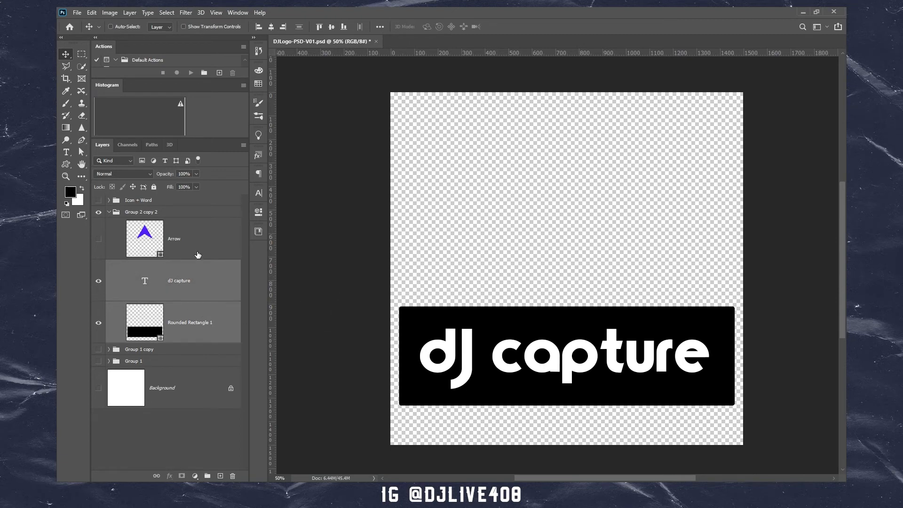
pyautogui.click(209, 254)
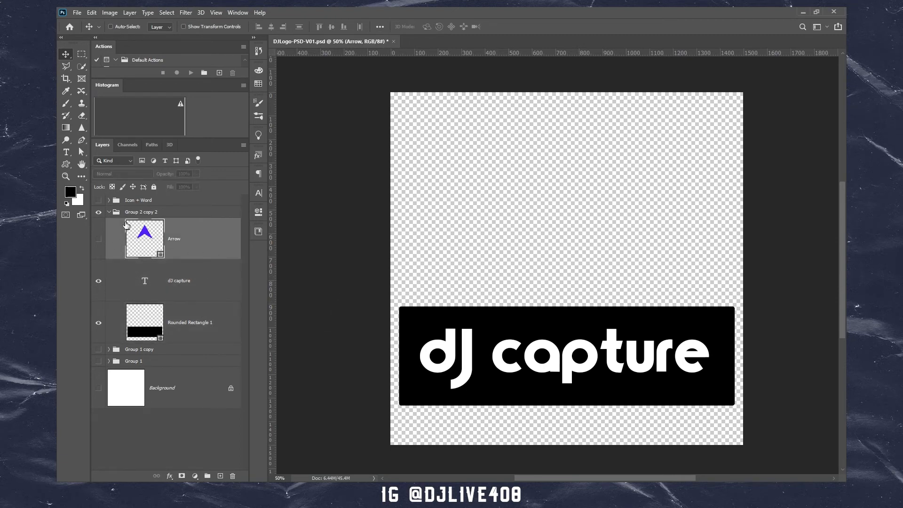
pyautogui.moveTo(215, 248); pyautogui.dragTo(232, 475)
# Centre Group 2 copy 2 vertically on the Background layer.
pyautogui.click(150, 212)
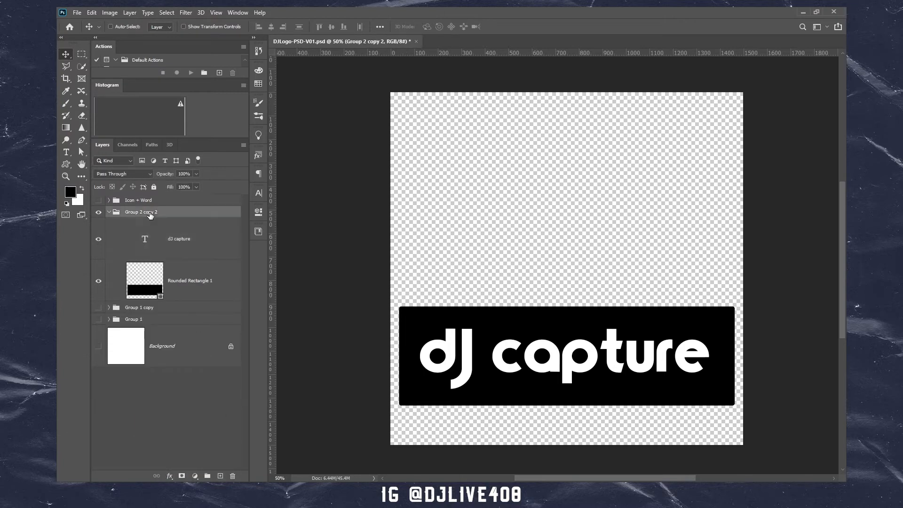
pyautogui.keyDown('ctrl'); pyautogui.click(184, 349); pyautogui.keyUp('ctrl')
pyautogui.click(332, 26)
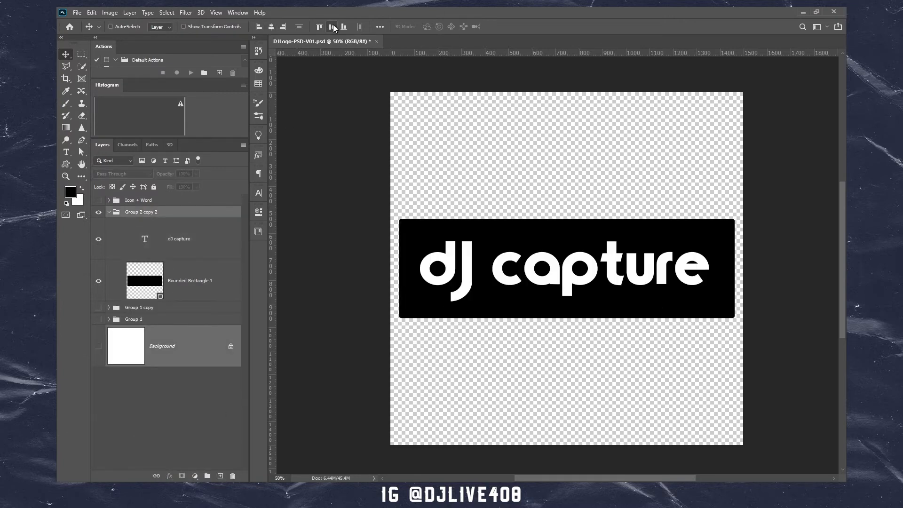
# Crop the canvas symmetrically from above and below to about 500 px tall, leaving a narrow margin around the wordmark banner.
pyautogui.click(196, 247)
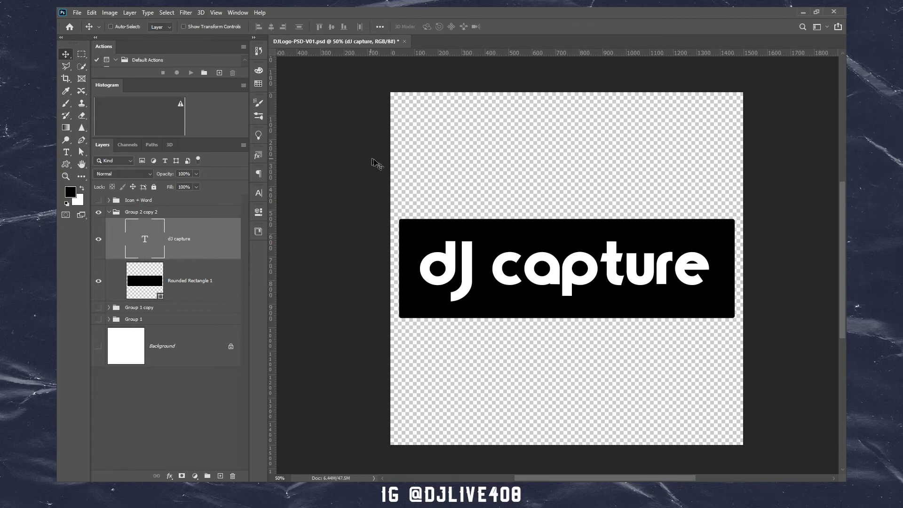
pyautogui.press('c')
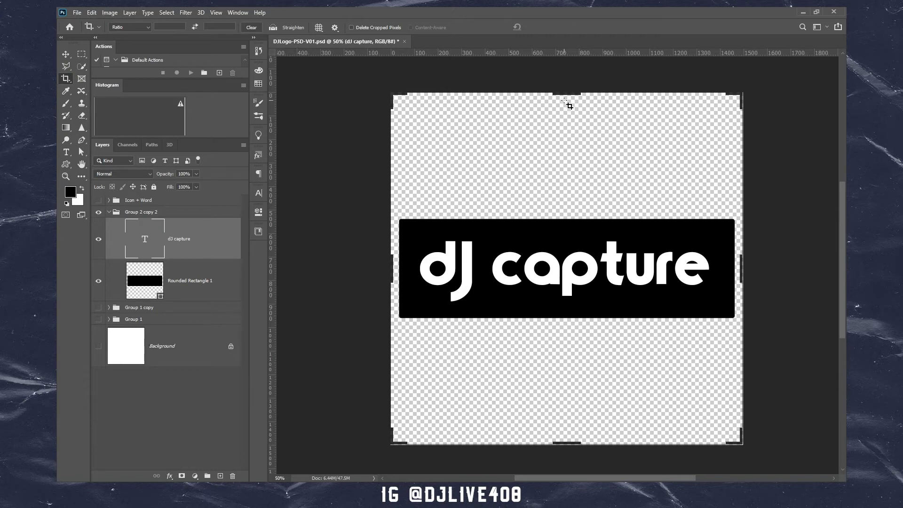
pyautogui.moveTo(565, 94); pyautogui.dragTo(571, 213)
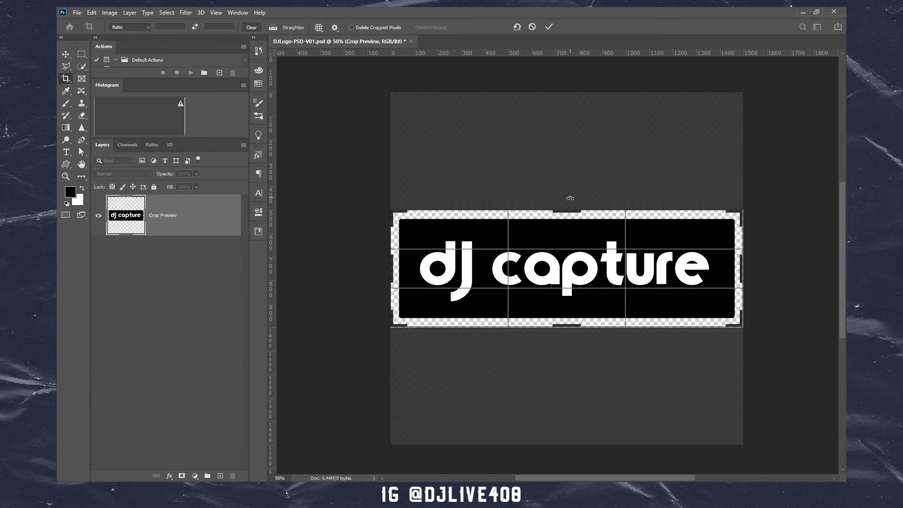
pyautogui.press('Return')
pyautogui.hotkey('ctrl', '0')
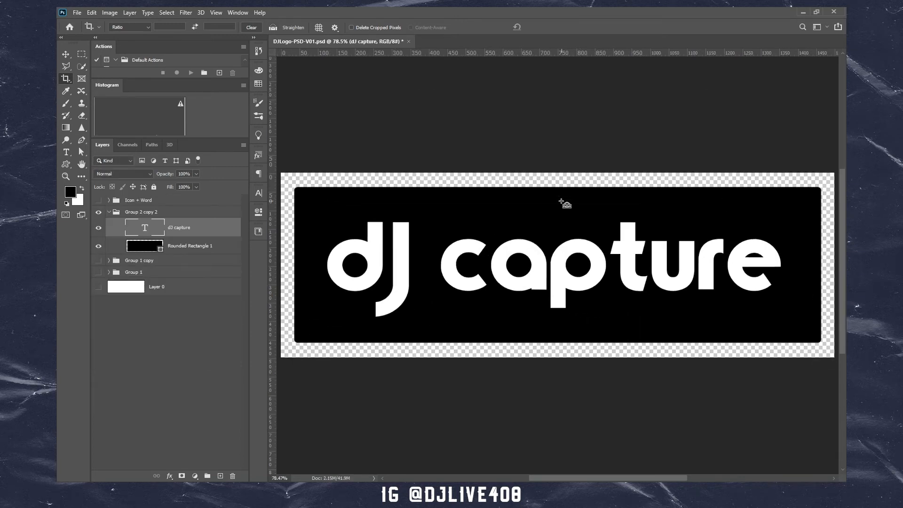
pyautogui.press('v')
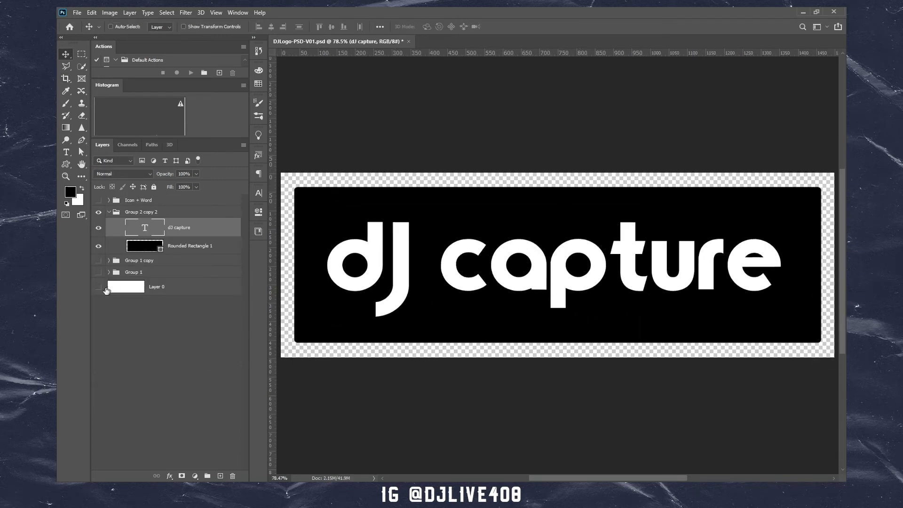
# Save the cropped wordmark as a JPEG named DJLogo-PSD-V02 in the Final Files folder, at quality 12 Maximum with the Baseline ("Standard") format.
pyautogui.click(77, 12)
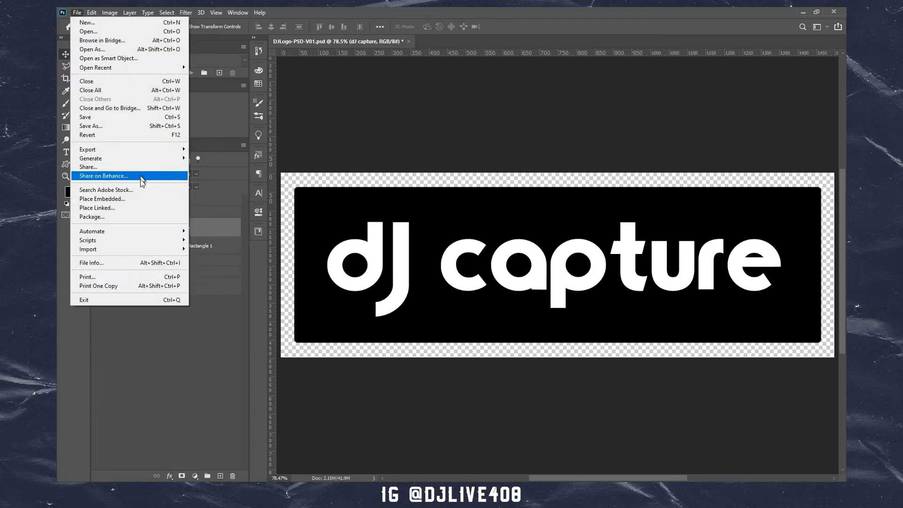
pyautogui.click(94, 126)
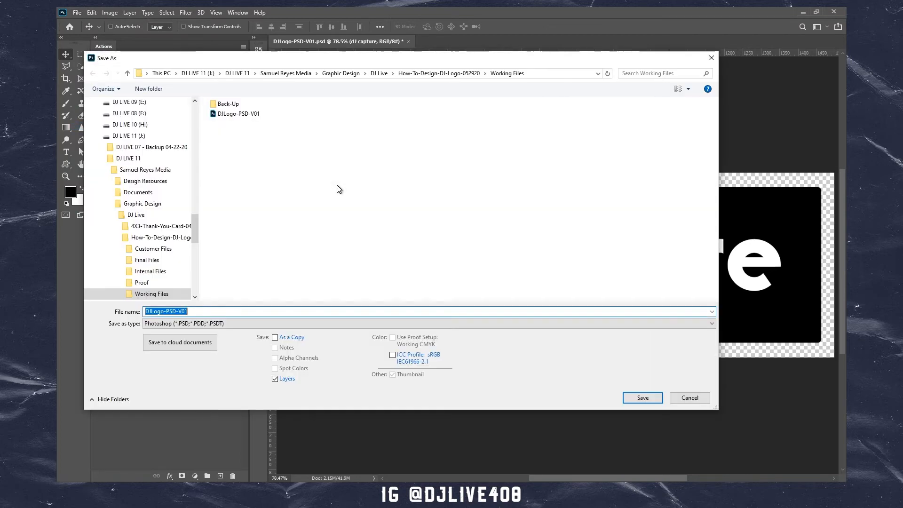
pyautogui.click(444, 74)
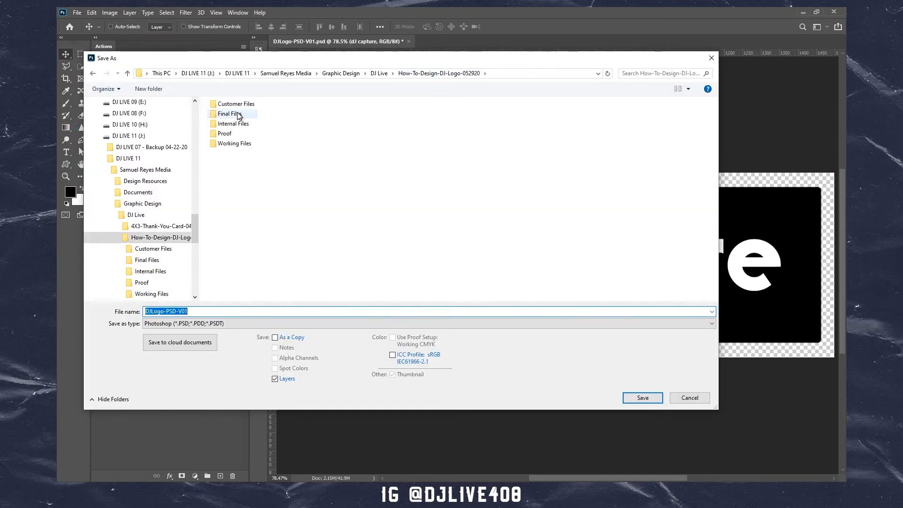
pyautogui.doubleClick(237, 115)
pyautogui.click(229, 323)
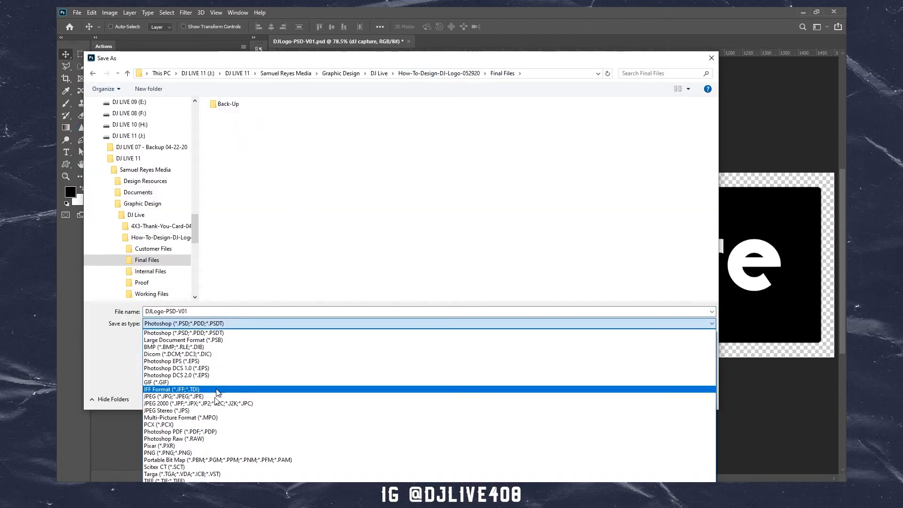
pyautogui.click(207, 397)
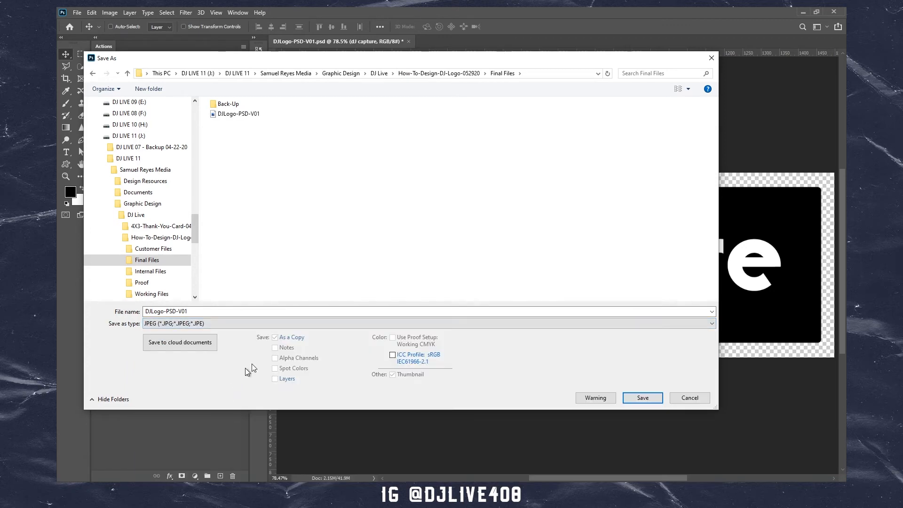
pyautogui.click(215, 311)
pyautogui.click(215, 311)
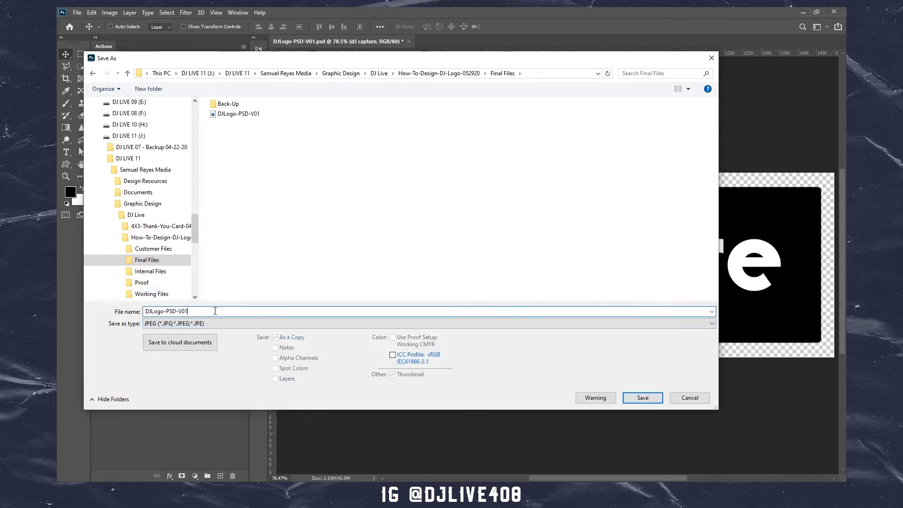
pyautogui.write('2')
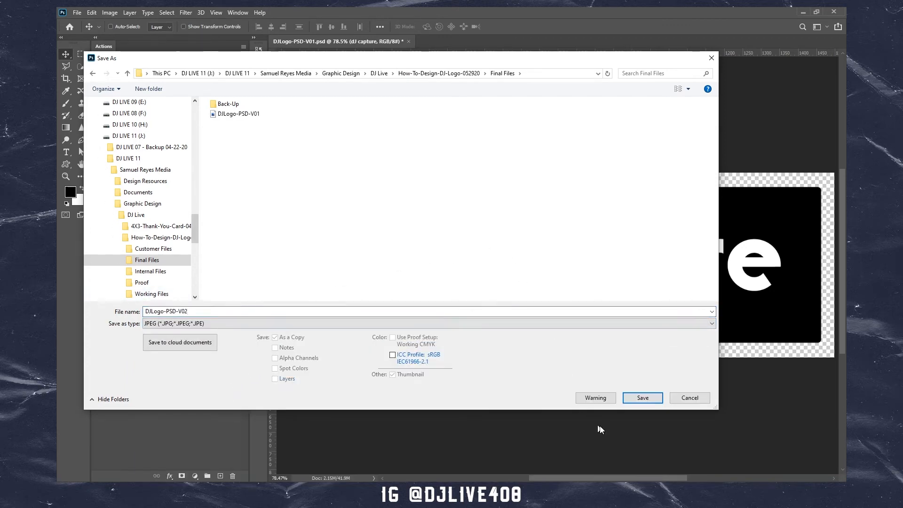
pyautogui.click(642, 399)
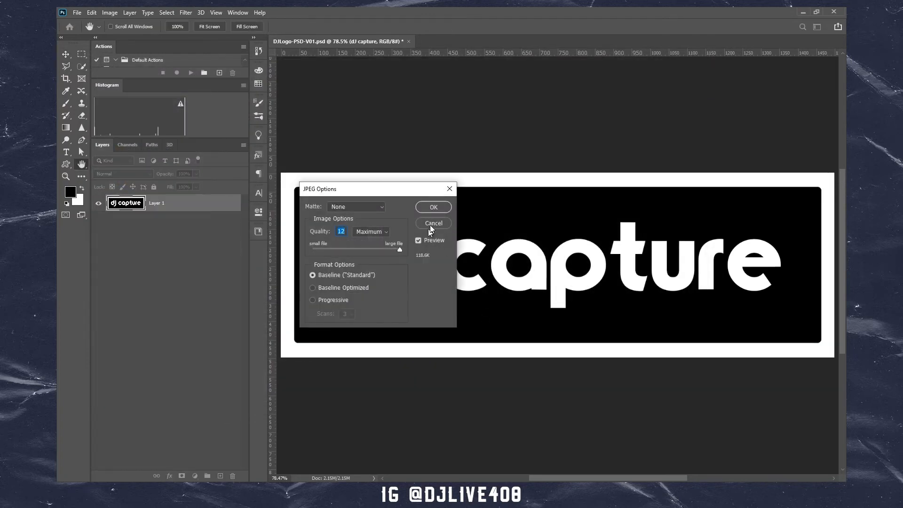
pyautogui.click(435, 208)
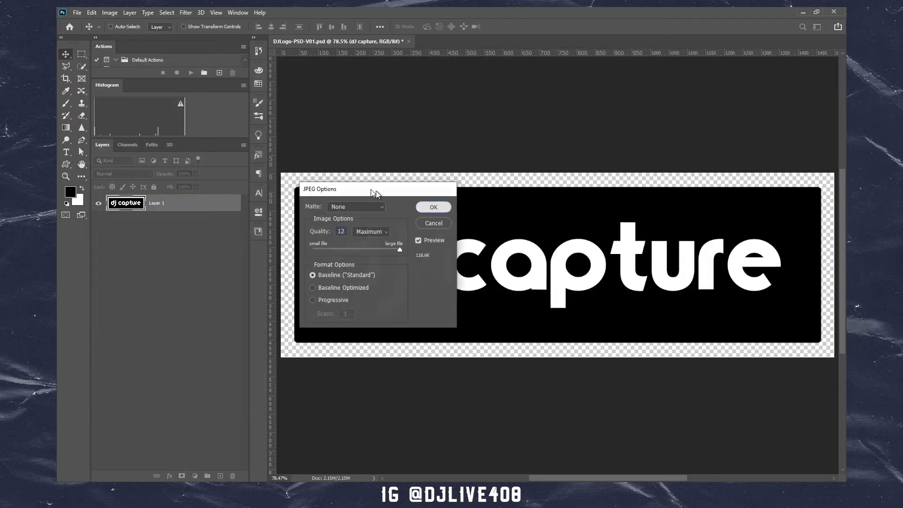
# Save the cropped transparent wordmark as a PNG named DJLogo-PSD-V02 in the Final Files folder, accepting the PNG format options.
pyautogui.click(78, 12)
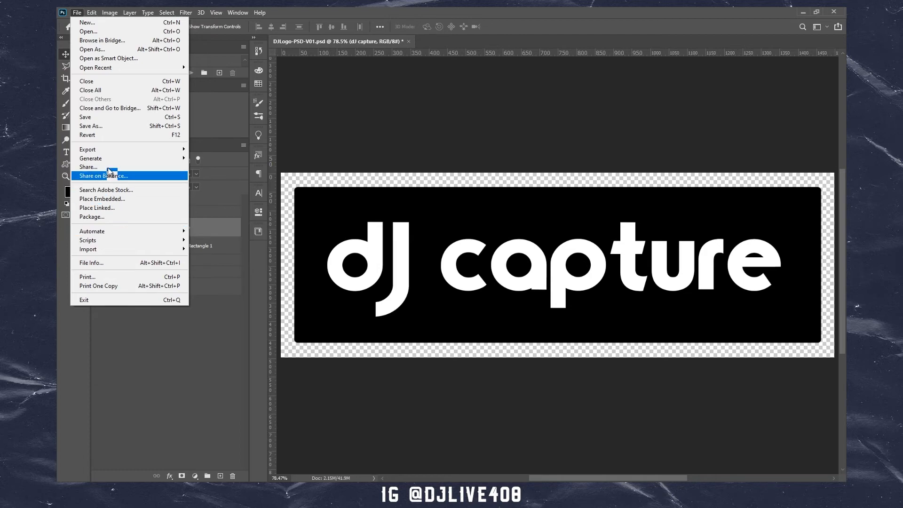
pyautogui.click(107, 127)
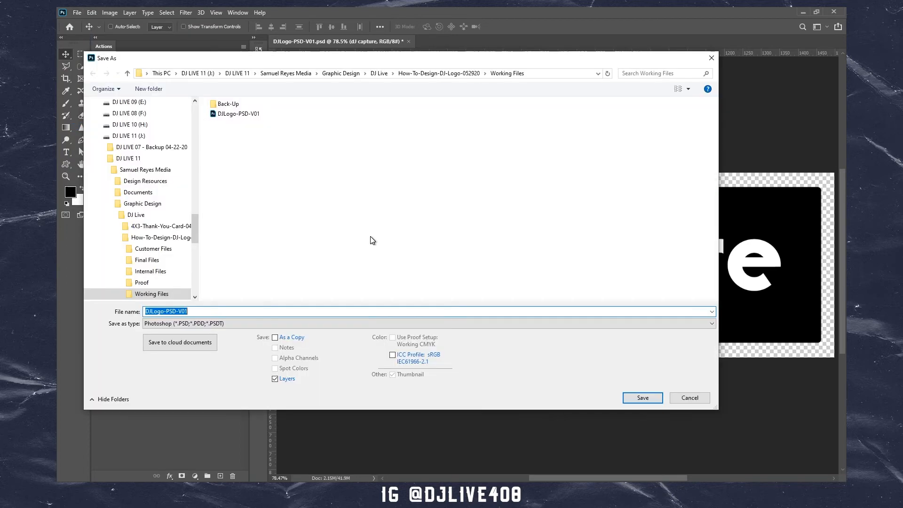
pyautogui.click(445, 74)
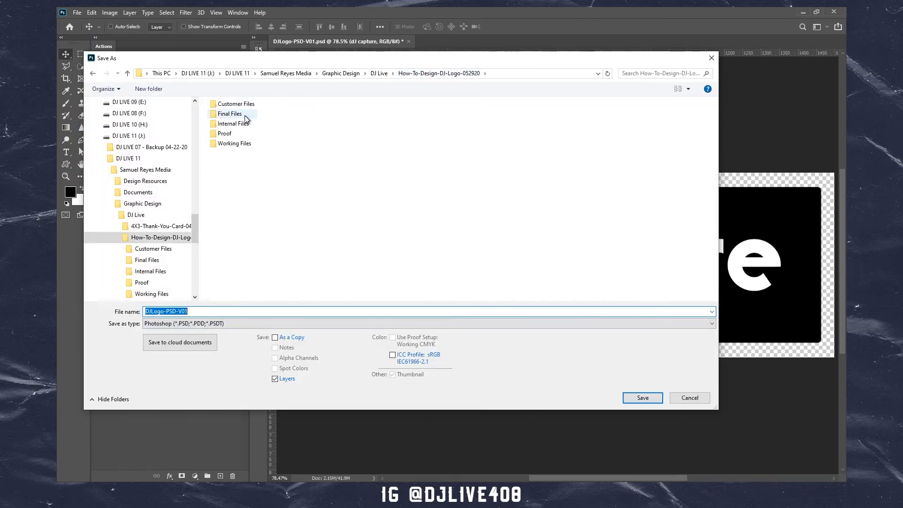
pyautogui.doubleClick(251, 118)
pyautogui.click(212, 324)
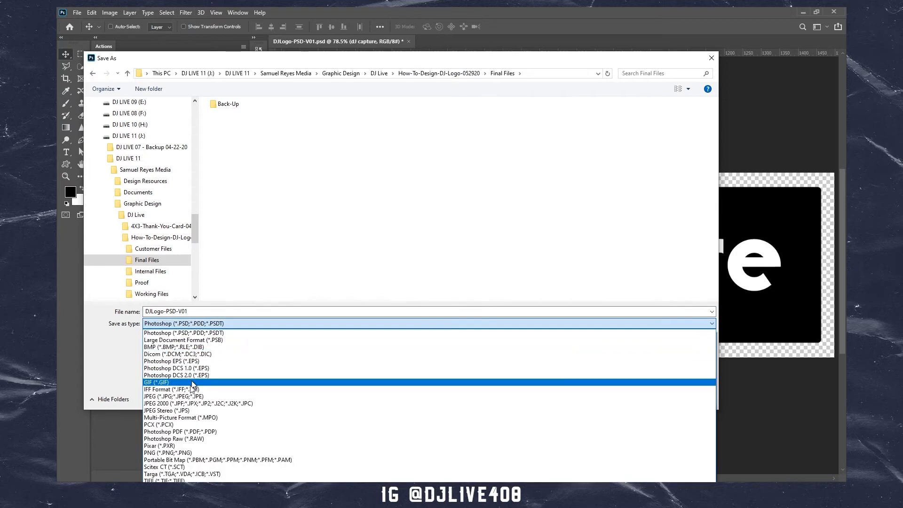
pyautogui.click(203, 453)
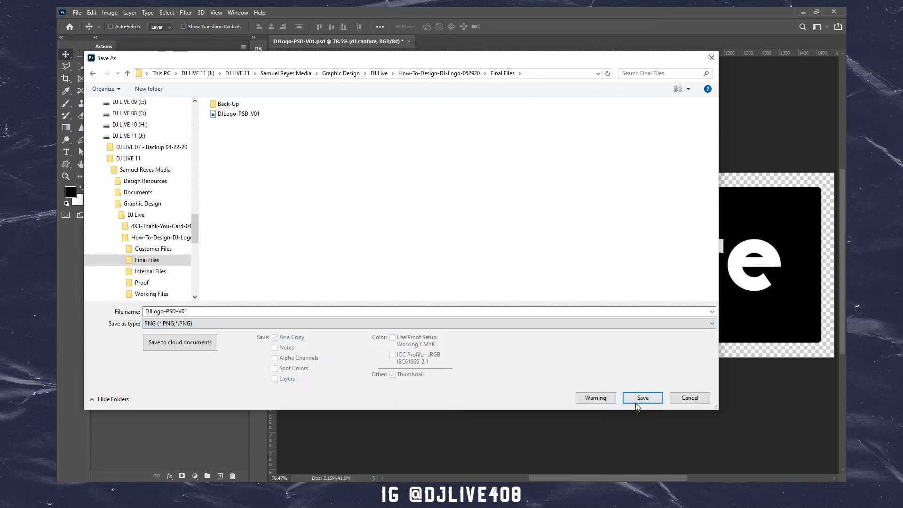
pyautogui.click(266, 313)
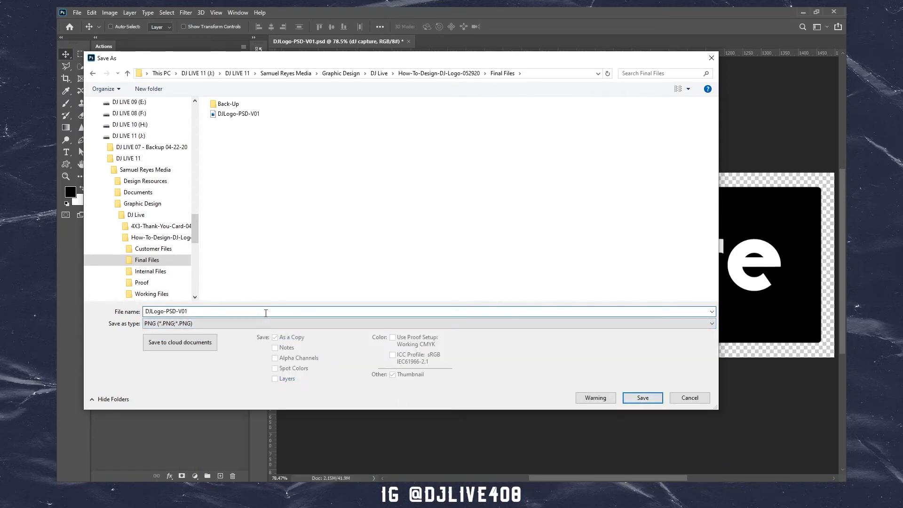
pyautogui.press('BackSpace')
pyautogui.write('2')
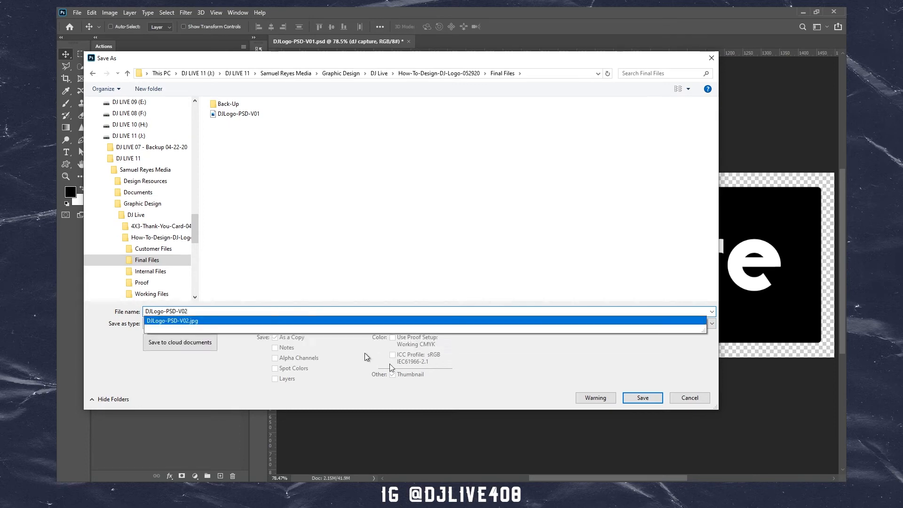
pyautogui.click(643, 399)
pyautogui.click(517, 153)
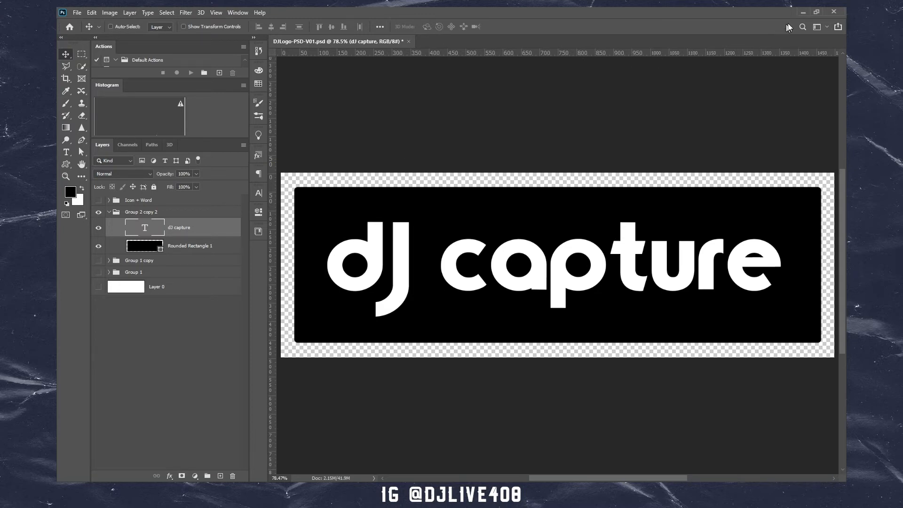
# Switch to Illustrator and add the point text "dj capture" in black Myriad Pro to the empty DJLogo-AI-V01 artboard.
pyautogui.click(804, 14)
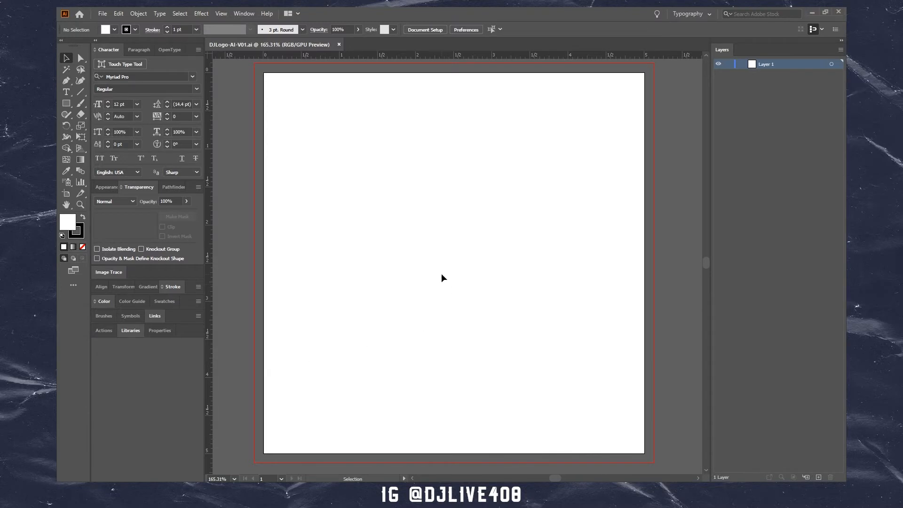
pyautogui.press('a')
pyautogui.hotkey('ctrl', '-')
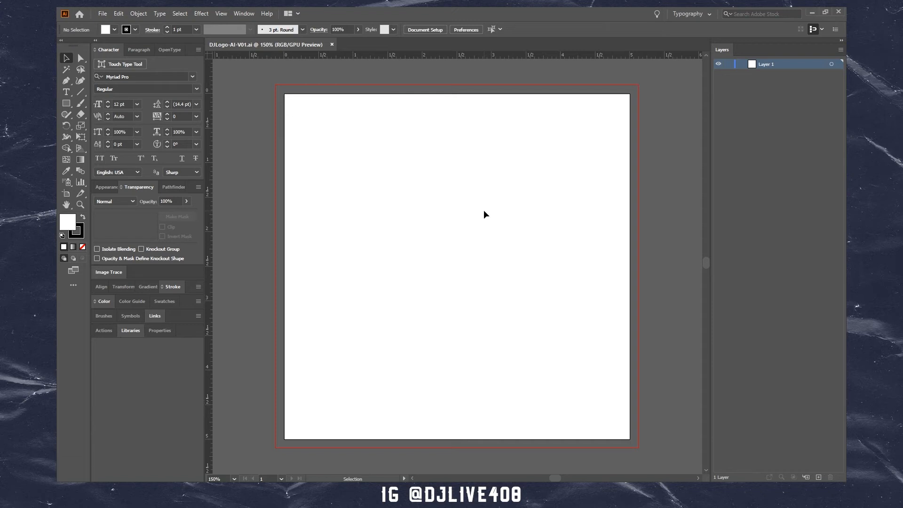
pyautogui.click(66, 91)
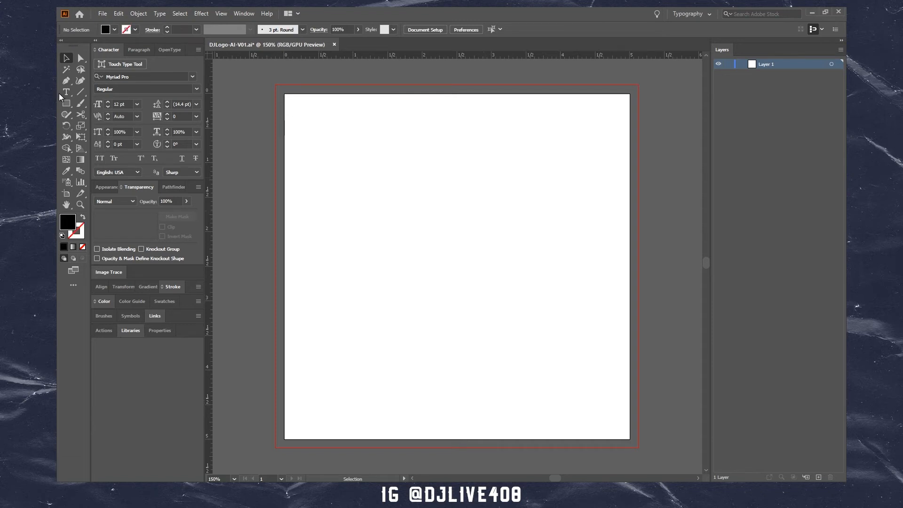
pyautogui.click(367, 230)
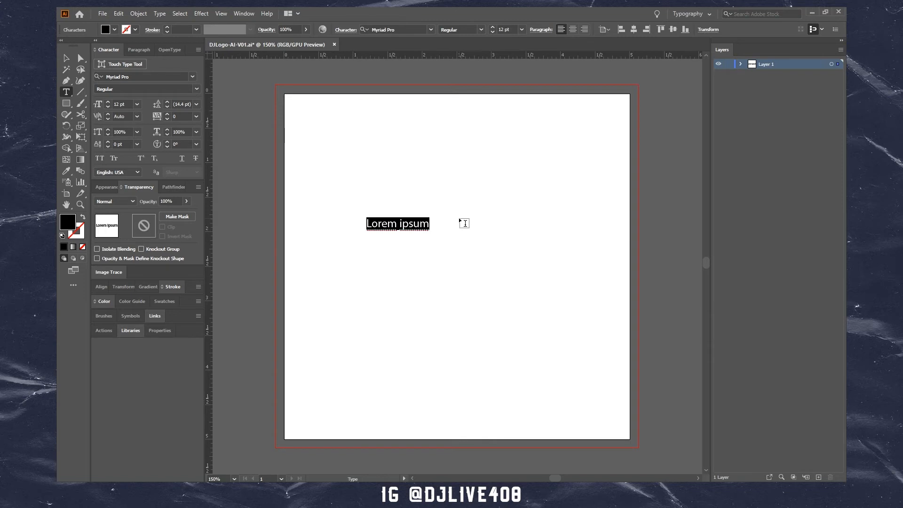
pyautogui.write('d')
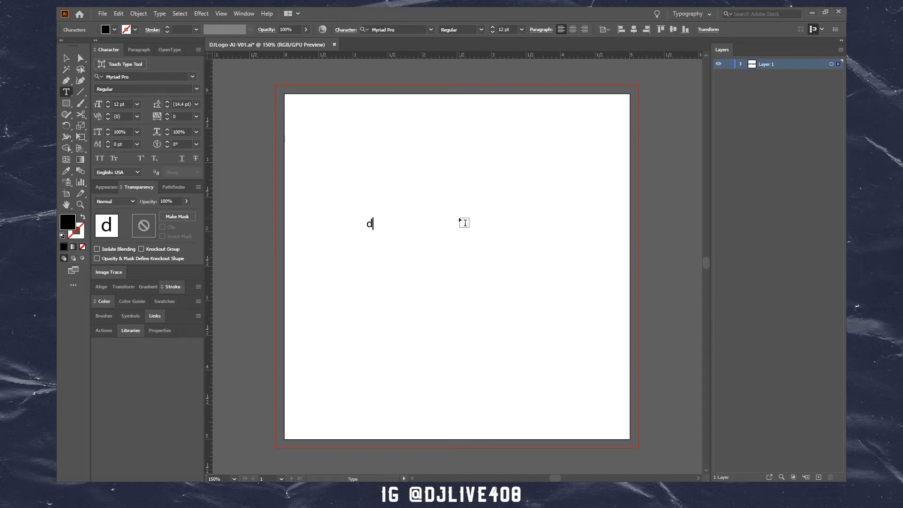
pyautogui.write('j capture')
pyautogui.press('Escape')
# Enlarge the dj capture text to about 57 pt, centre its paragraph alignment, and centre it horizontally and vertically on the artboard.
pyautogui.moveTo(415, 232); pyautogui.dragTo(578, 333)
pyautogui.moveTo(500, 263)
pyautogui.mouseDown()
pyautogui.moveTo(520, 259)
pyautogui.moveTo(510, 267)
pyautogui.mouseUp()
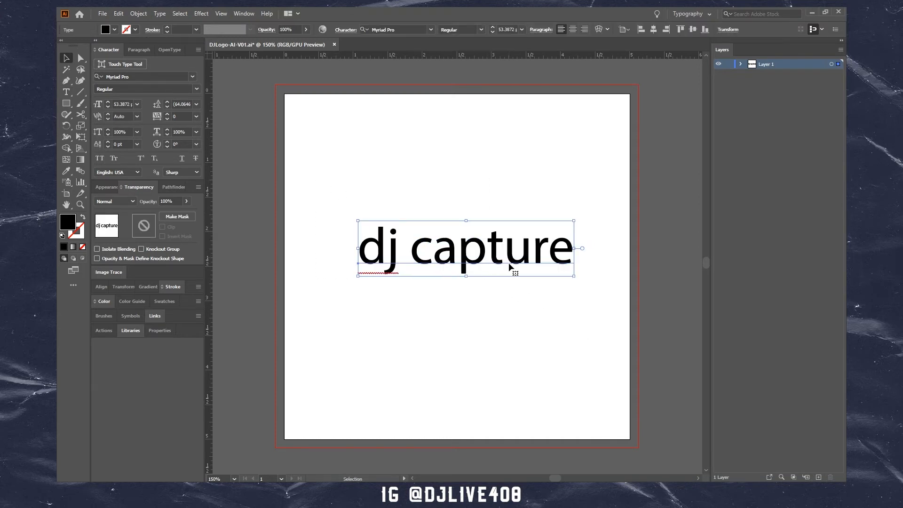
pyautogui.click(572, 30)
pyautogui.click(654, 29)
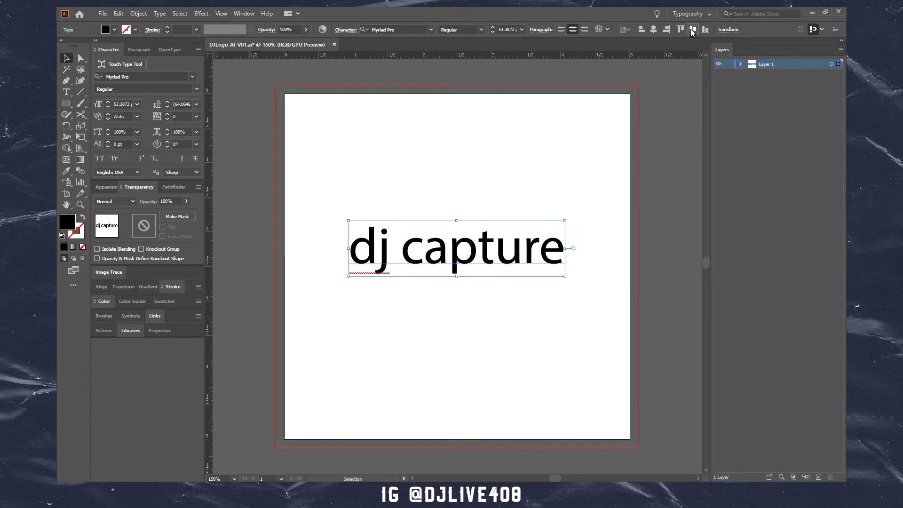
pyautogui.click(693, 29)
pyautogui.hotkey('ctrl', 'shift', '.')
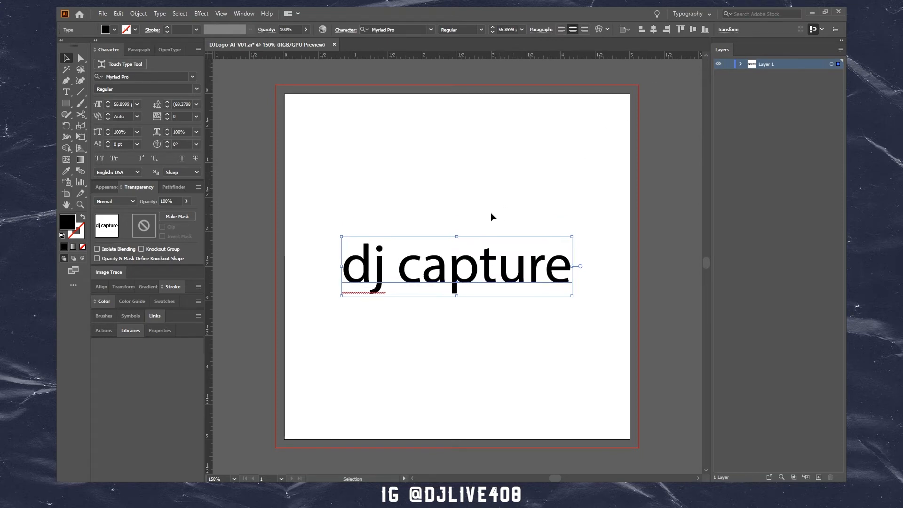
pyautogui.click(486, 196)
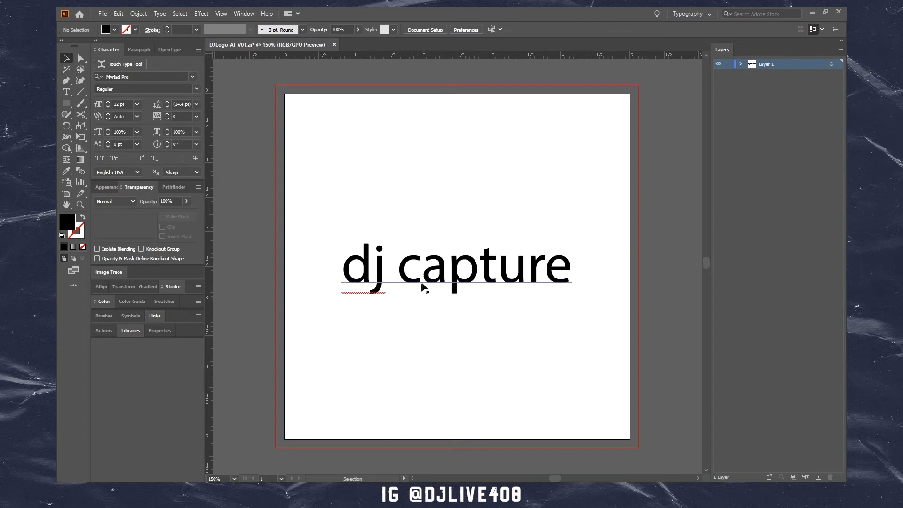
pyautogui.press('z')
pyautogui.moveTo(357, 289); pyautogui.dragTo(456, 246)
pyautogui.press('c')
pyautogui.moveTo(411, 207); pyautogui.dragTo(426, 248)
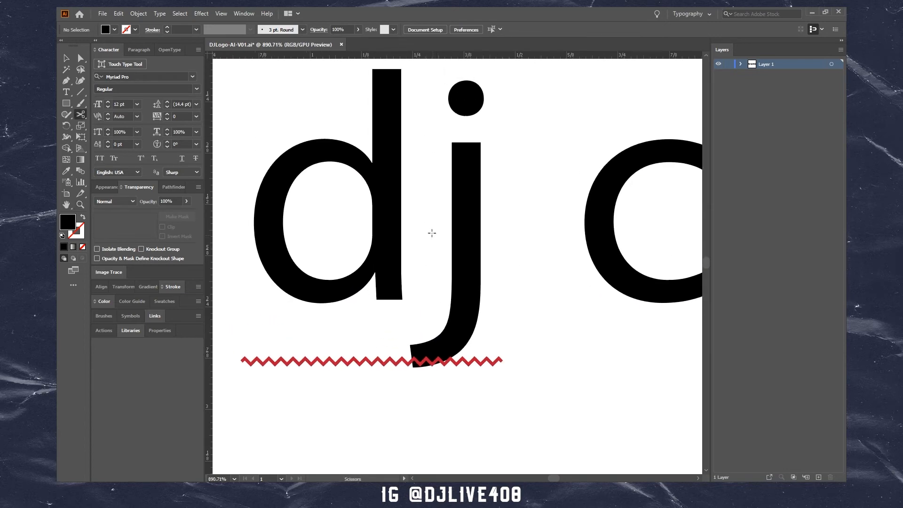
pyautogui.hotkey('ctrl', '0')
pyautogui.press('v')
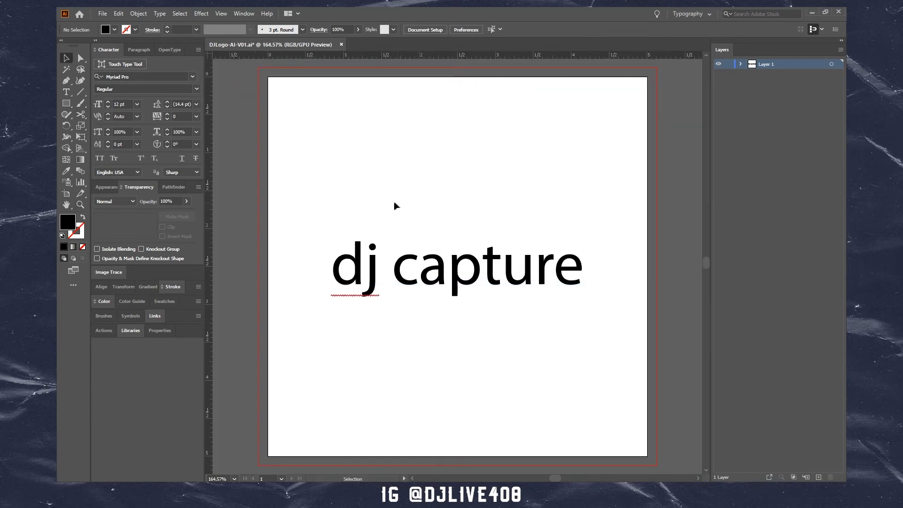
# Change the dj capture text's font to Azo Sans Uber Regular and scale it to about 40.7 pt to fit within the artboard.
pyautogui.moveTo(397, 195); pyautogui.dragTo(531, 305)
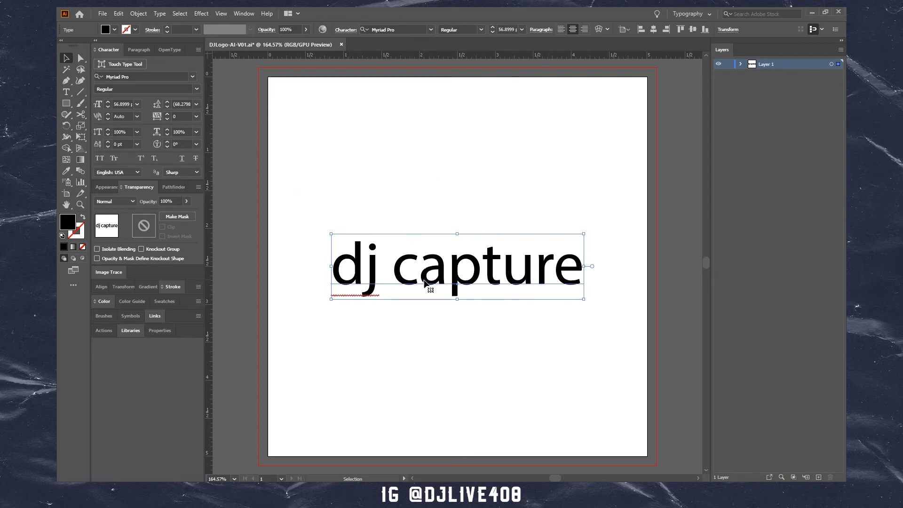
pyautogui.click(193, 76)
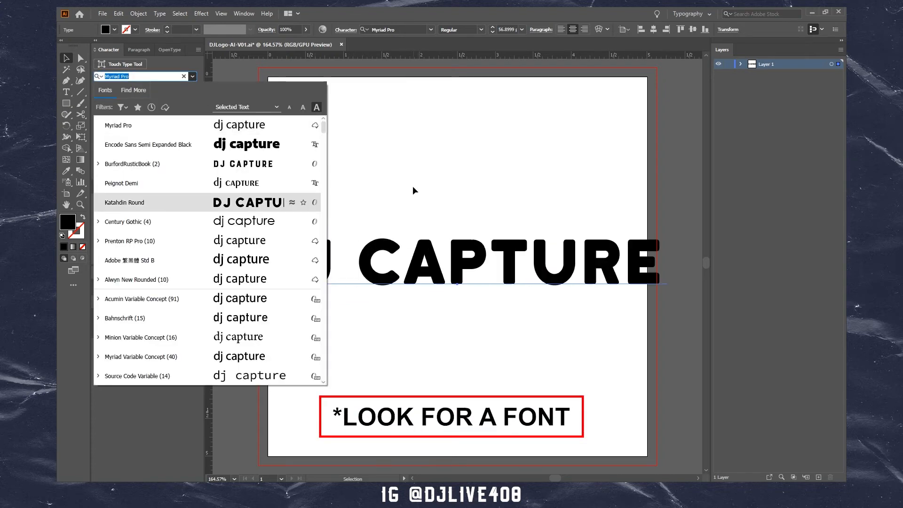
pyautogui.moveTo(323, 125); pyautogui.dragTo(325, 166)
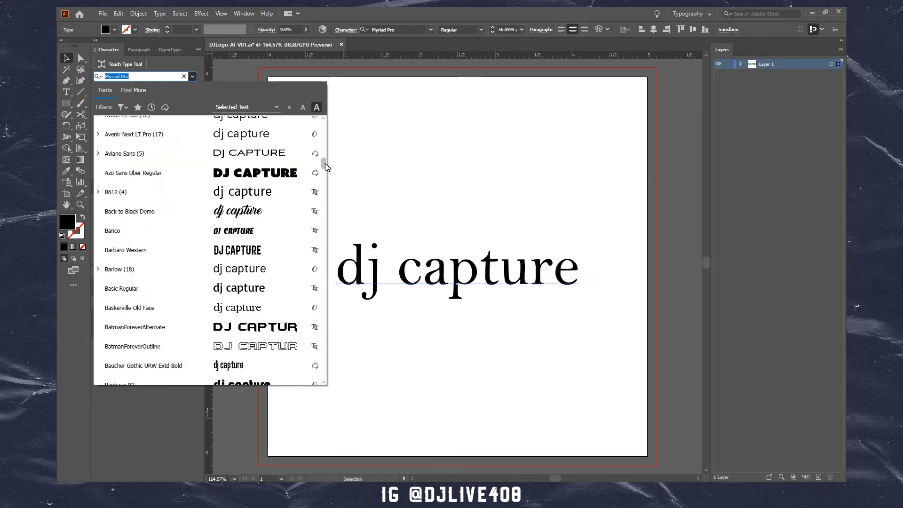
pyautogui.click(263, 172)
pyautogui.click(466, 337)
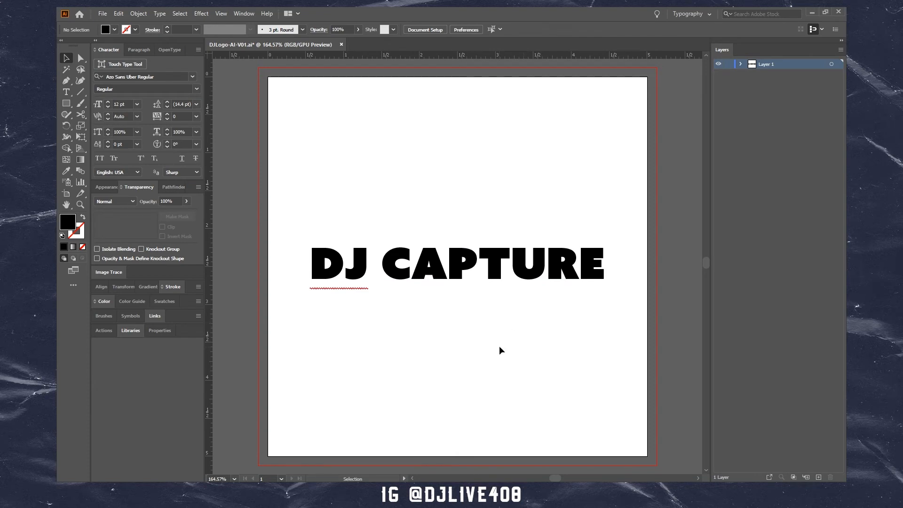
# Convert the DJ CAPTURE text to outlines and deselect it.
pyautogui.click(458, 278)
pyautogui.click(156, 14)
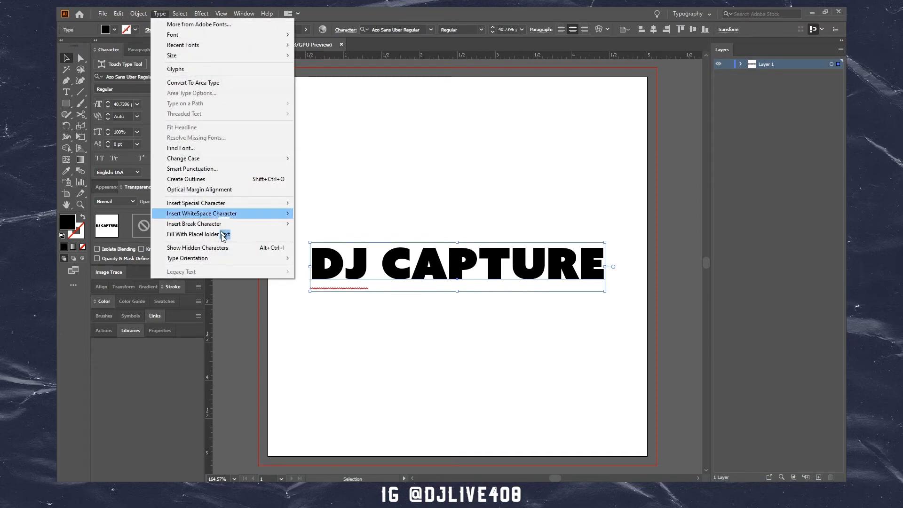
pyautogui.click(219, 179)
pyautogui.click(590, 319)
pyautogui.press('z')
pyautogui.moveTo(334, 282); pyautogui.dragTo(417, 287)
pyautogui.moveTo(528, 317); pyautogui.dragTo(428, 307)
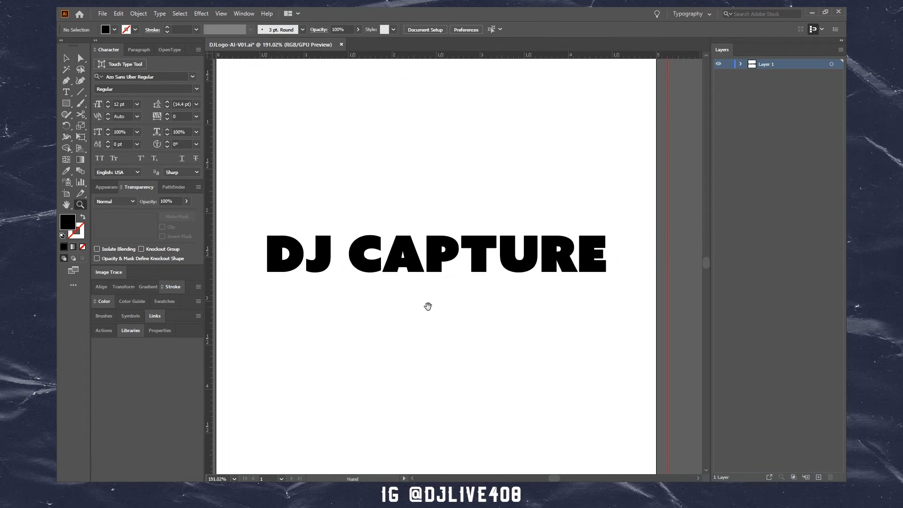
pyautogui.moveTo(492, 313); pyautogui.dragTo(464, 312)
pyautogui.press('v')
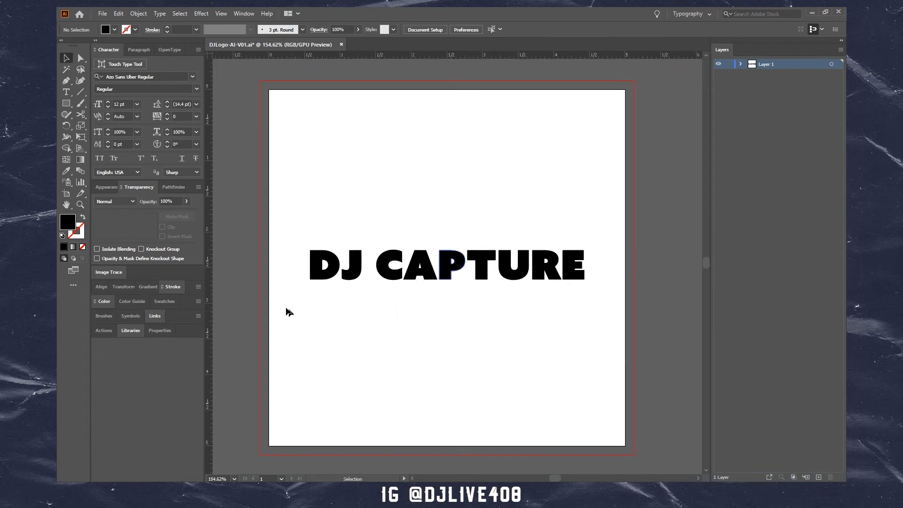
# Examine the DJ CAPTURE lettering's vector paths in outline view and return to the normal preview.
pyautogui.press('z')
pyautogui.press('v')
pyautogui.hotkey('ctrl', 'y')
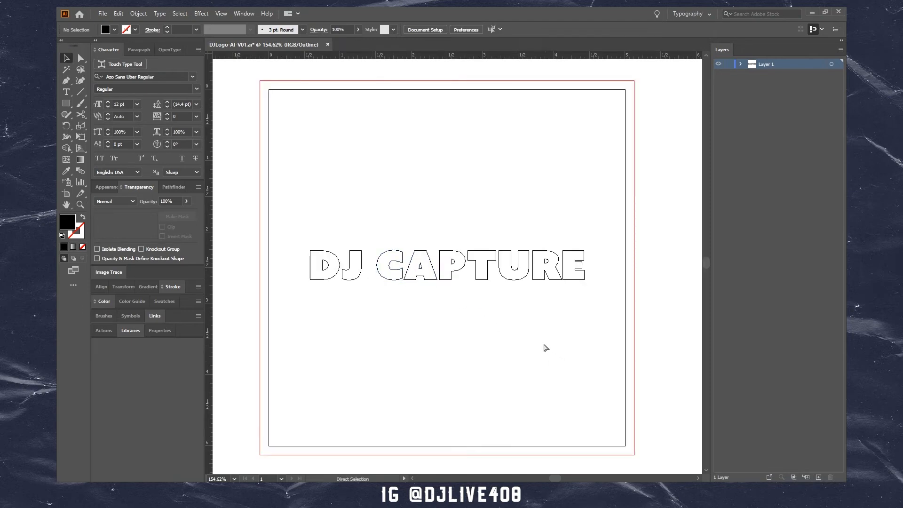
pyautogui.hotkey('ctrl', 'y')
# Extend the left edge of the D in DJ CAPTURE outward by moving its two left corner anchors, and deselect it.
pyautogui.press('z')
pyautogui.moveTo(298, 264); pyautogui.dragTo(525, 256)
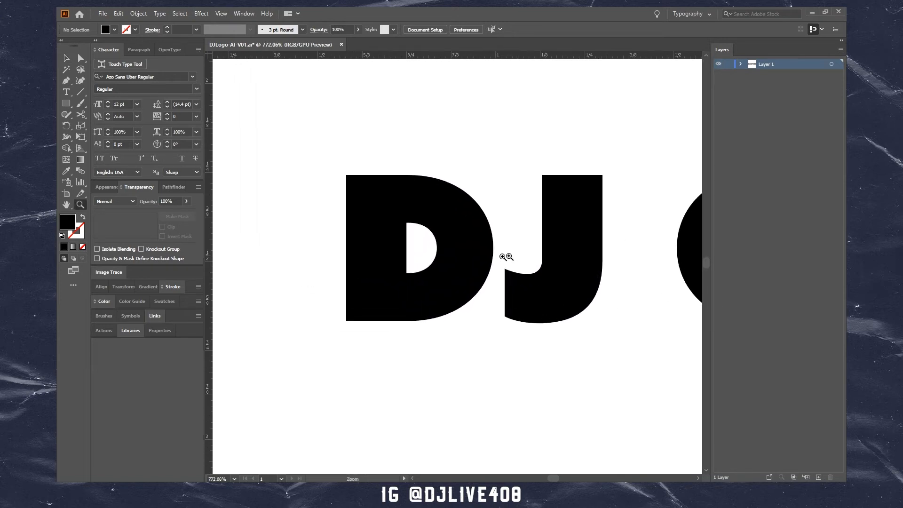
pyautogui.moveTo(426, 268); pyautogui.dragTo(311, 281)
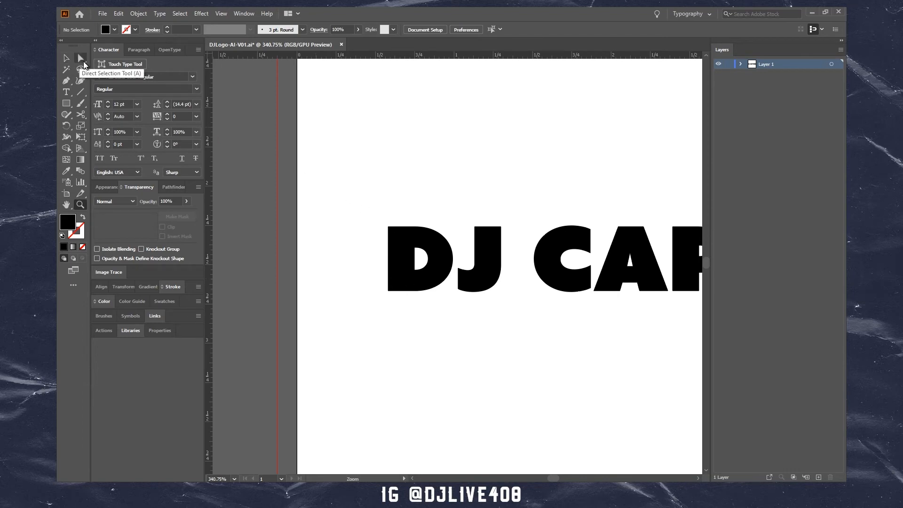
pyautogui.click(81, 58)
pyautogui.moveTo(362, 217); pyautogui.dragTo(398, 361)
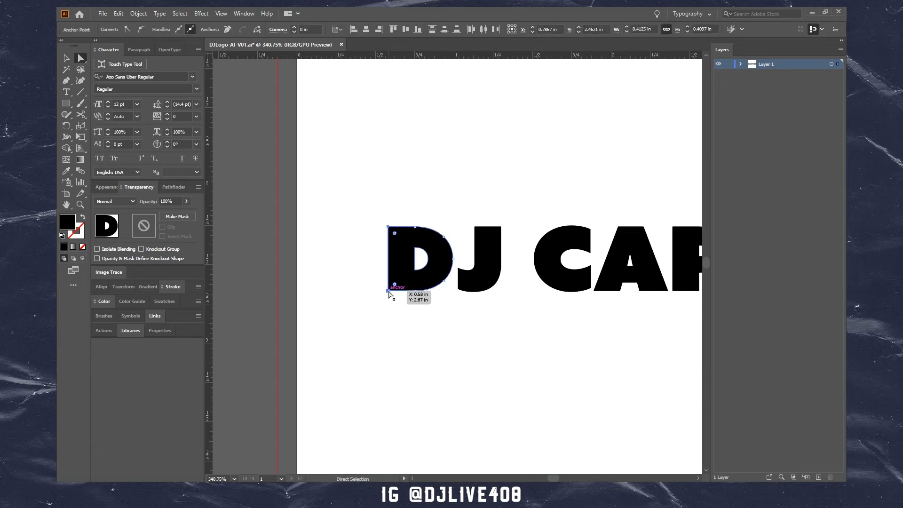
pyautogui.moveTo(388, 289); pyautogui.dragTo(364, 291)
pyautogui.click(551, 360)
pyautogui.press('z')
pyautogui.moveTo(498, 321); pyautogui.dragTo(367, 315)
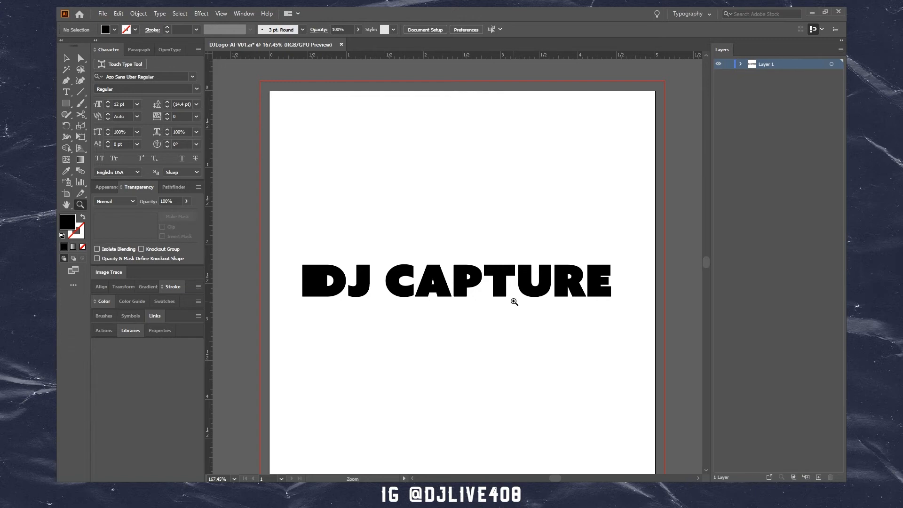
# Draw a black rectangle about 0.14 in high below the DJ CAPTURE lettering as a full-width underline, and deselect it.
pyautogui.press('v')
pyautogui.press('z')
pyautogui.moveTo(379, 298)
pyautogui.mouseDown()
pyautogui.moveTo(606, 297)
pyautogui.moveTo(393, 300)
pyautogui.mouseUp()
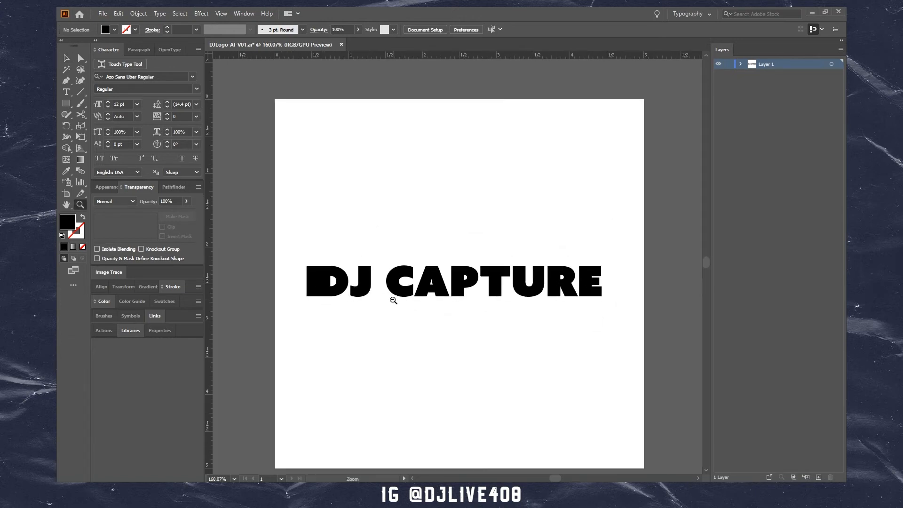
pyautogui.press('v')
pyautogui.moveTo(518, 312); pyautogui.dragTo(501, 316)
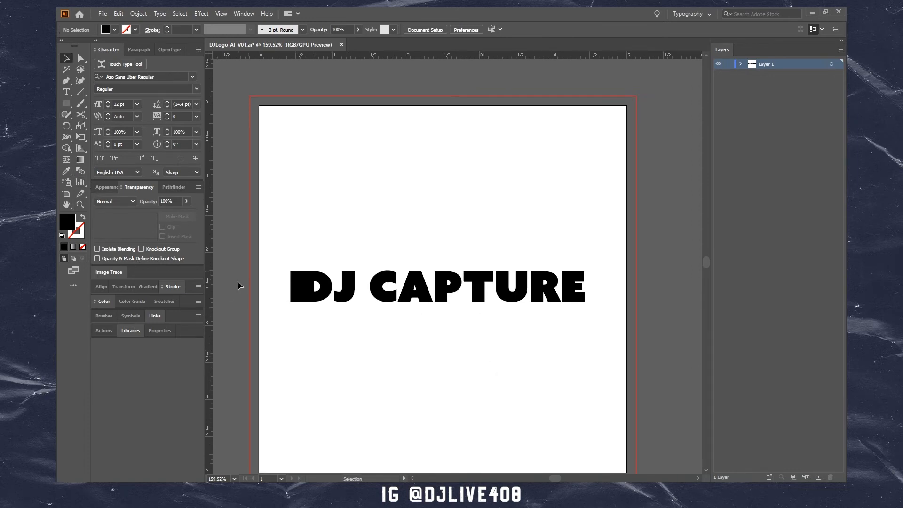
pyautogui.press('m')
pyautogui.moveTo(292, 315)
pyautogui.mouseDown()
pyautogui.moveTo(396, 338)
pyautogui.moveTo(399, 328)
pyautogui.moveTo(611, 324)
pyautogui.moveTo(593, 323)
pyautogui.mouseUp()
pyautogui.press('v')
pyautogui.click(399, 395)
# Stretch the arms of the final E outward by moving their right-end anchors, and deselect the letter.
pyautogui.press('z')
pyautogui.moveTo(281, 308); pyautogui.dragTo(337, 309)
pyautogui.moveTo(491, 314); pyautogui.dragTo(337, 314)
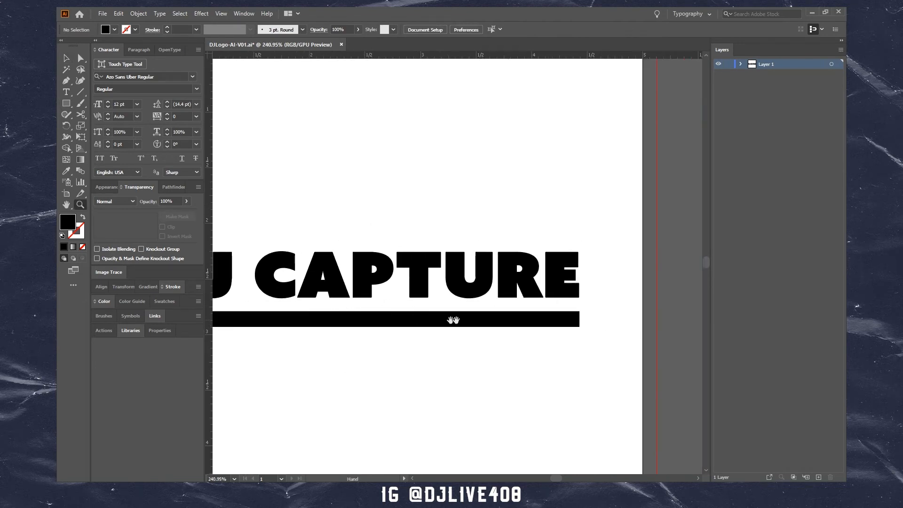
pyautogui.moveTo(494, 311); pyautogui.dragTo(433, 308)
pyautogui.moveTo(526, 299); pyautogui.dragTo(620, 281)
pyautogui.moveTo(524, 281); pyautogui.dragTo(618, 280)
pyautogui.click(81, 58)
pyautogui.moveTo(518, 148); pyautogui.dragTo(477, 316)
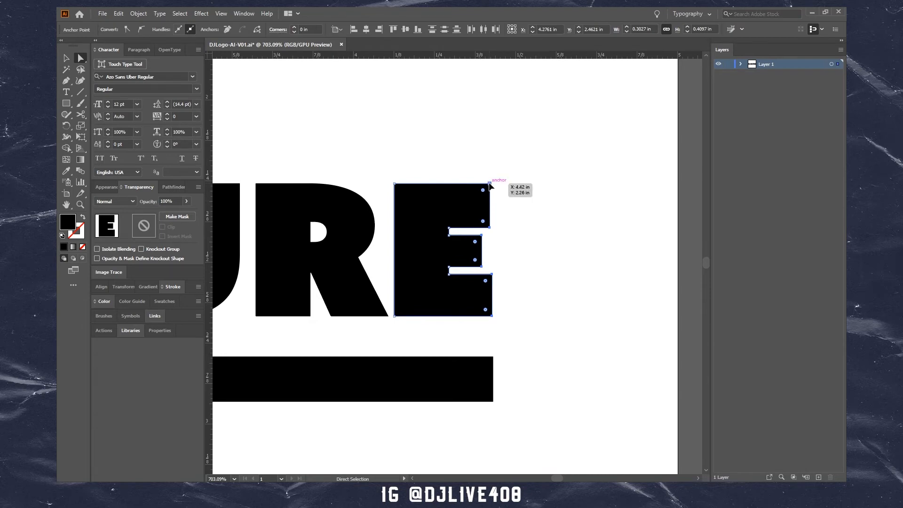
pyautogui.moveTo(490, 185); pyautogui.dragTo(525, 185)
pyautogui.click(607, 211)
# Extend the underline bar's right end to line up with the stretched E, making the bar 4.125 in wide, and deselect it.
pyautogui.press('z')
pyautogui.moveTo(538, 269); pyautogui.dragTo(353, 289)
pyautogui.moveTo(486, 303); pyautogui.dragTo(569, 312)
pyautogui.scroll(4, 555, 308)
pyautogui.press('a')
pyautogui.moveTo(520, 272); pyautogui.dragTo(465, 360)
pyautogui.moveTo(484, 331); pyautogui.dragTo(519, 330)
pyautogui.press('z')
pyautogui.moveTo(577, 333); pyautogui.dragTo(358, 333)
pyautogui.scroll(-1, 480, 365)
pyautogui.press('v')
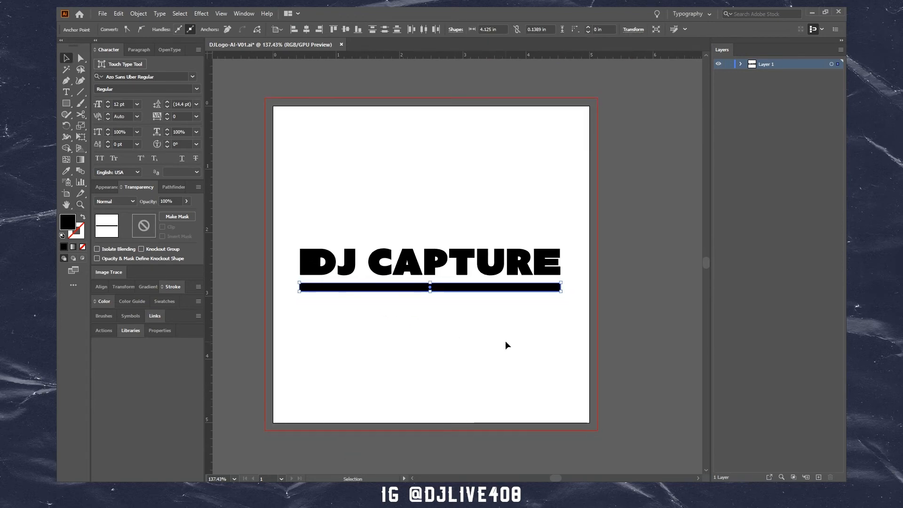
pyautogui.click(533, 347)
# Draw a black circle about 1.14 in across, centred horizontally above the DJ CAPTURE lettering, and deselect it.
pyautogui.press('z')
pyautogui.click(467, 301)
pyautogui.press('v')
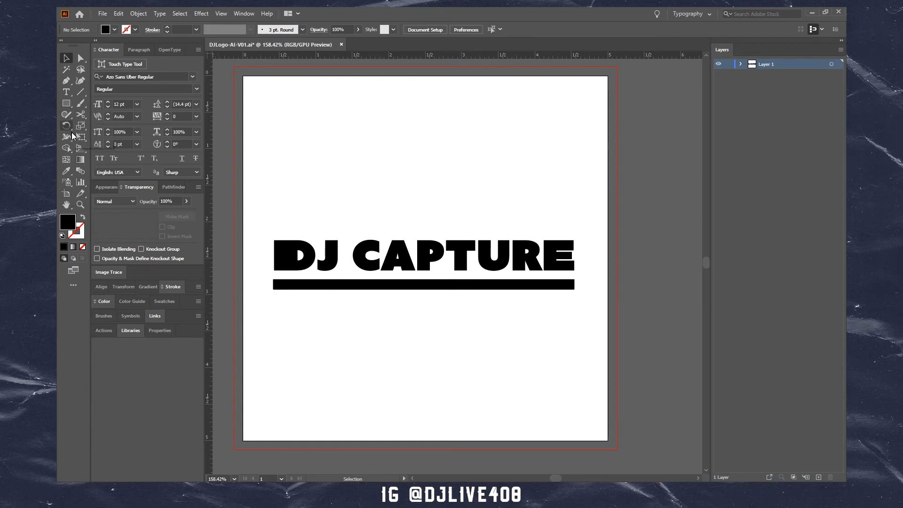
pyautogui.click(66, 103)
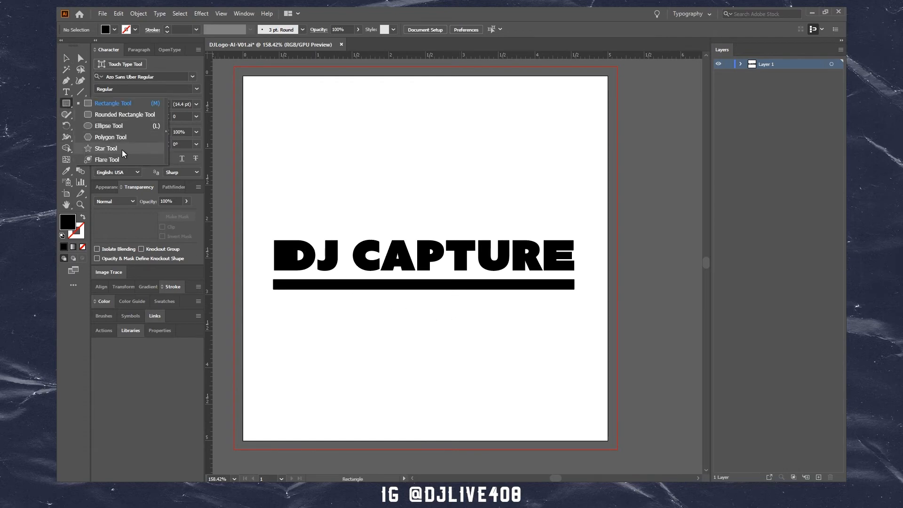
pyautogui.click(100, 126)
pyautogui.moveTo(420, 163); pyautogui.dragTo(468, 207)
pyautogui.press('v')
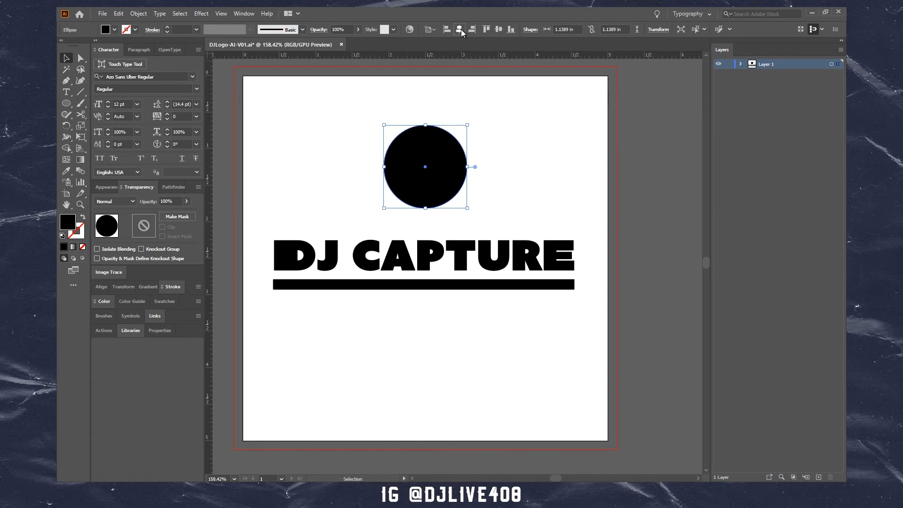
pyautogui.click(500, 30)
pyautogui.moveTo(425, 257); pyautogui.dragTo(526, 149)
pyautogui.click(508, 145)
pyautogui.scroll(2, 498, 146)
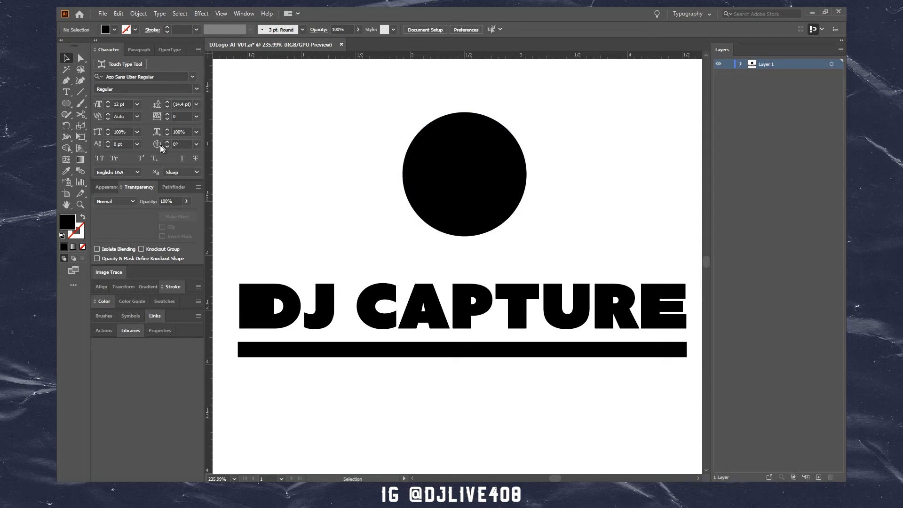
pyautogui.click(66, 91)
pyautogui.click(333, 183)
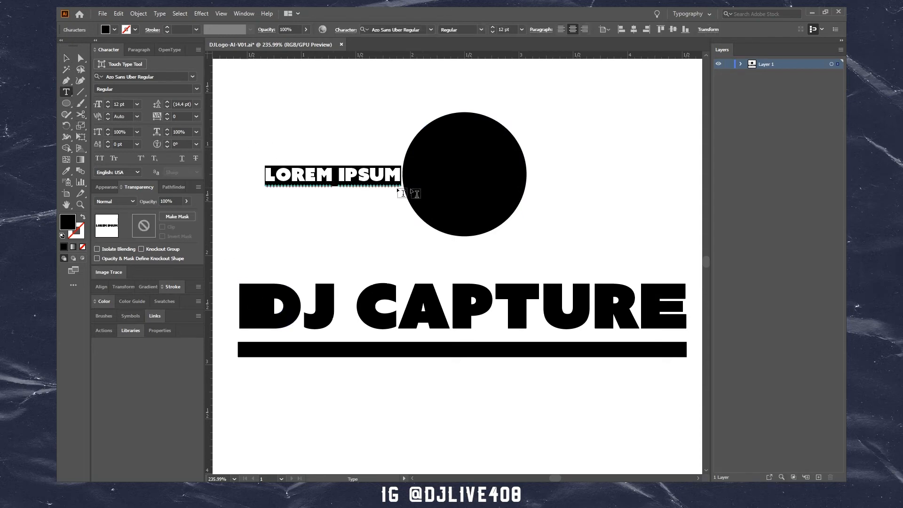
pyautogui.write('D')
pyautogui.press('Escape')
pyautogui.press('v')
pyautogui.click(335, 177)
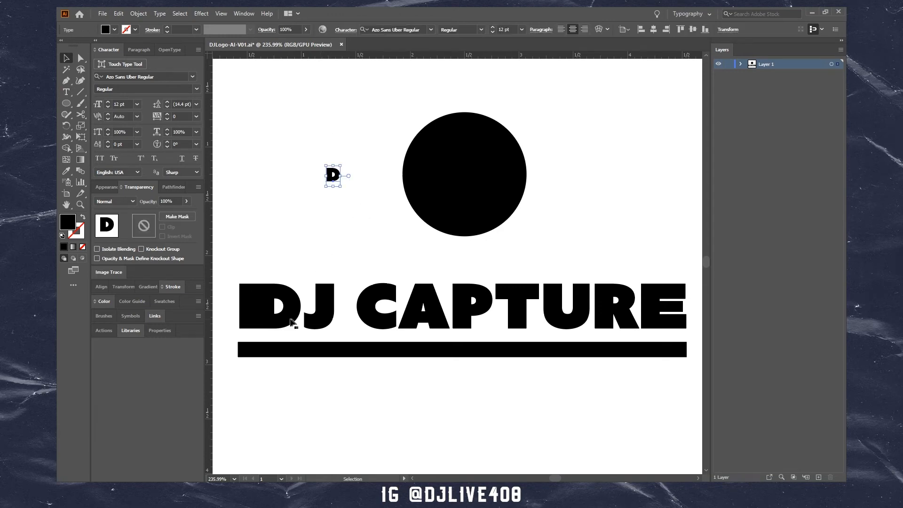
pyautogui.press('Delete')
# Place a copy of the lettering's stretched D on the black circle and fill it white.
pyautogui.press('a')
pyautogui.moveTo(262, 314); pyautogui.dragTo(488, 188)
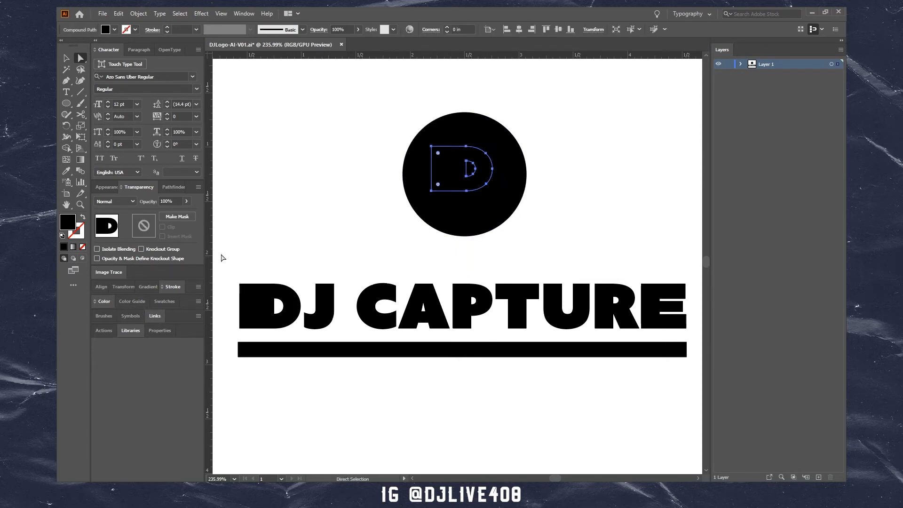
pyautogui.click(104, 302)
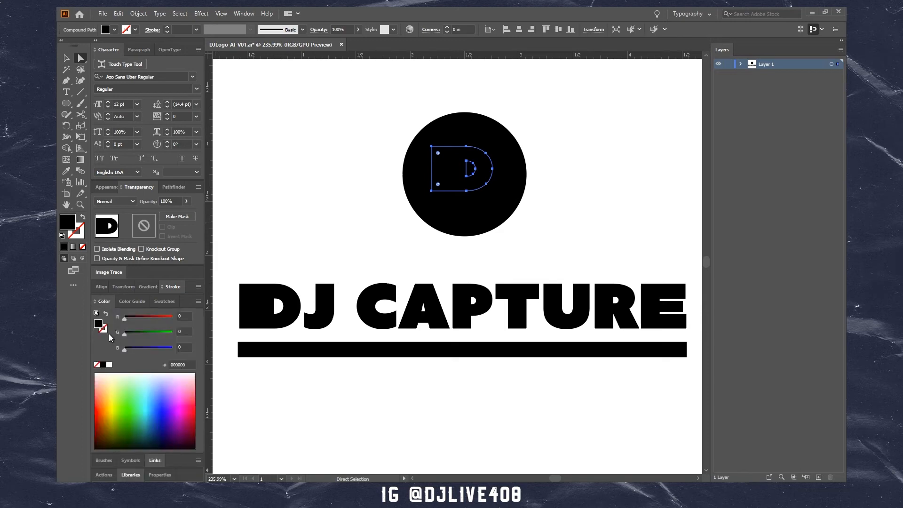
pyautogui.click(109, 365)
# Enlarge the white D on the circle to about 1.03 in wide by 0.75 in high and deselect it.
pyautogui.press('v')
pyautogui.moveTo(492, 191); pyautogui.dragTo(530, 218)
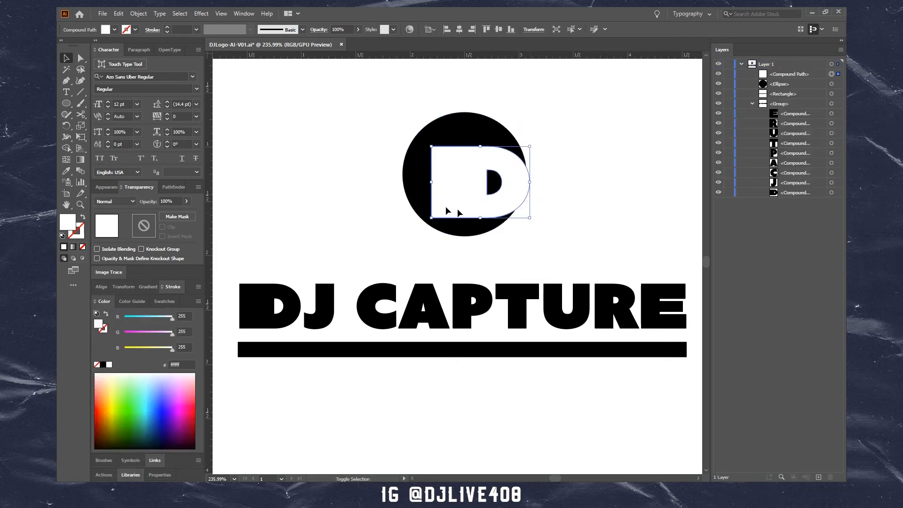
pyautogui.moveTo(430, 146); pyautogui.dragTo(418, 136)
pyautogui.click(329, 133)
# Centre the white D and the circle on each other horizontally and vertically, aligning them to the selection.
pyautogui.moveTo(299, 133); pyautogui.dragTo(547, 230)
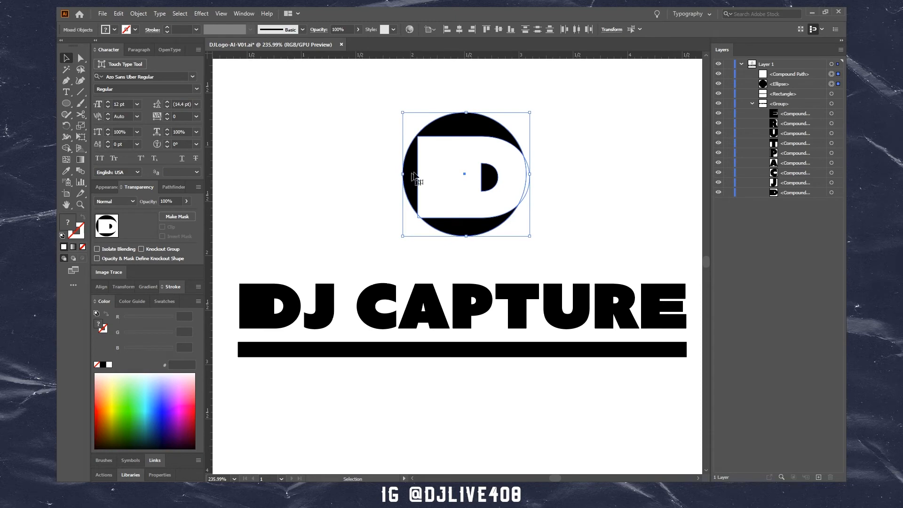
pyautogui.click(428, 31)
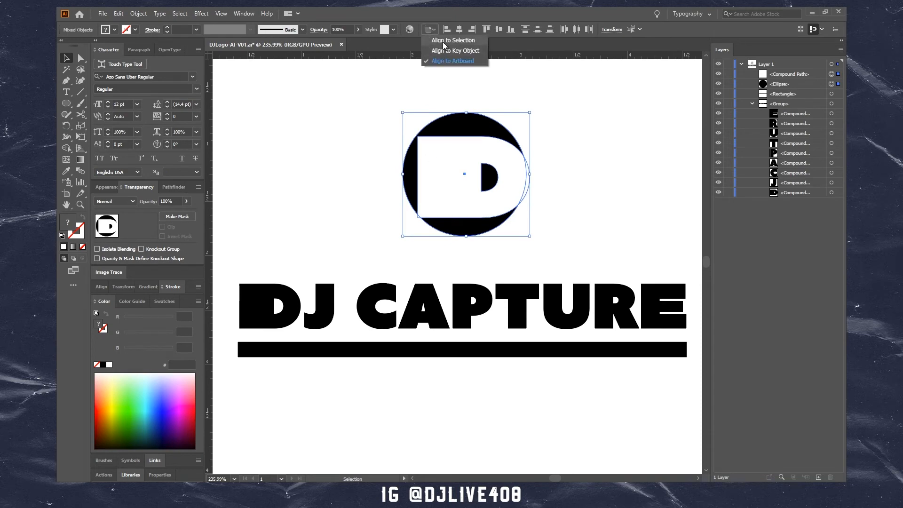
pyautogui.click(445, 42)
pyautogui.click(498, 29)
pyautogui.click(626, 151)
# Move the white D sideways so its curved side meets the circle's right edge, and deselect it.
pyautogui.click(459, 192)
pyautogui.press('a')
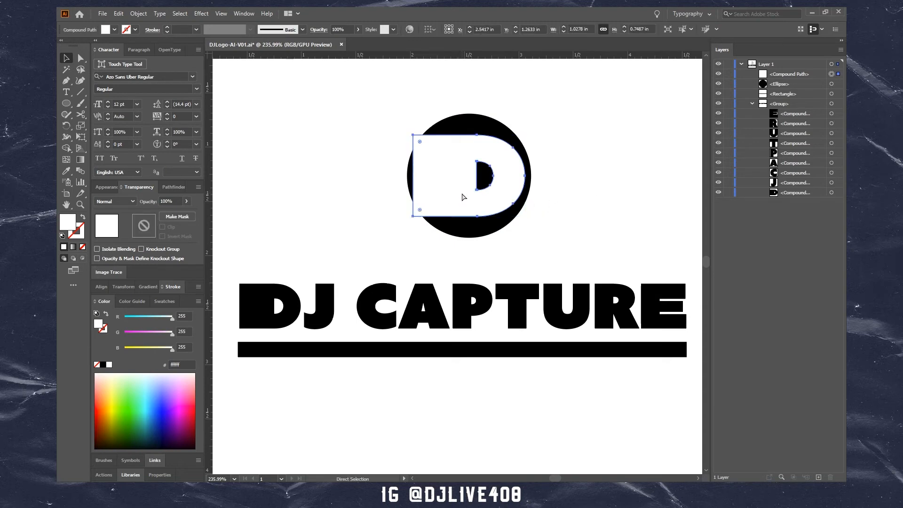
pyautogui.moveTo(453, 190); pyautogui.dragTo(461, 187)
pyautogui.click(659, 190)
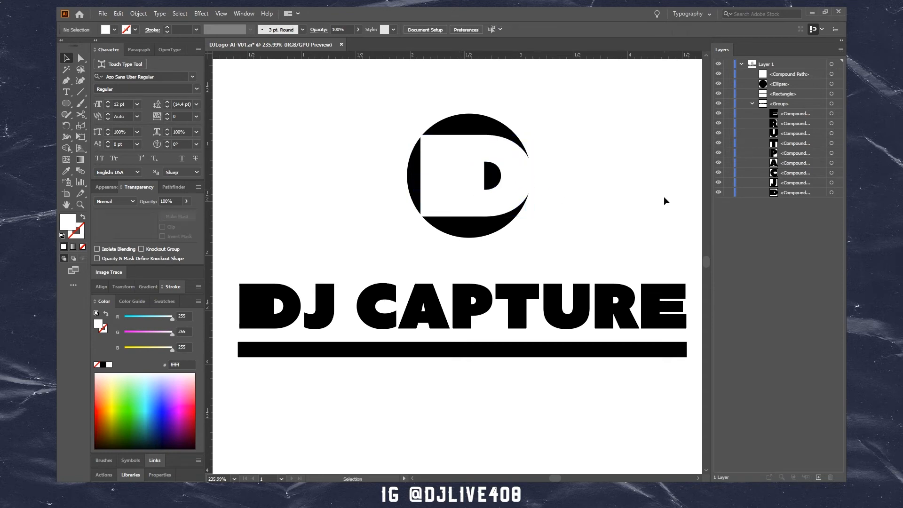
# Shrink the white D to about 0.83 in by 0.61 in and move it back against the circle's right edge.
pyautogui.press('z')
pyautogui.moveTo(600, 208); pyautogui.dragTo(469, 222)
pyautogui.moveTo(546, 221); pyautogui.dragTo(473, 220)
pyautogui.moveTo(472, 220); pyautogui.dragTo(588, 209)
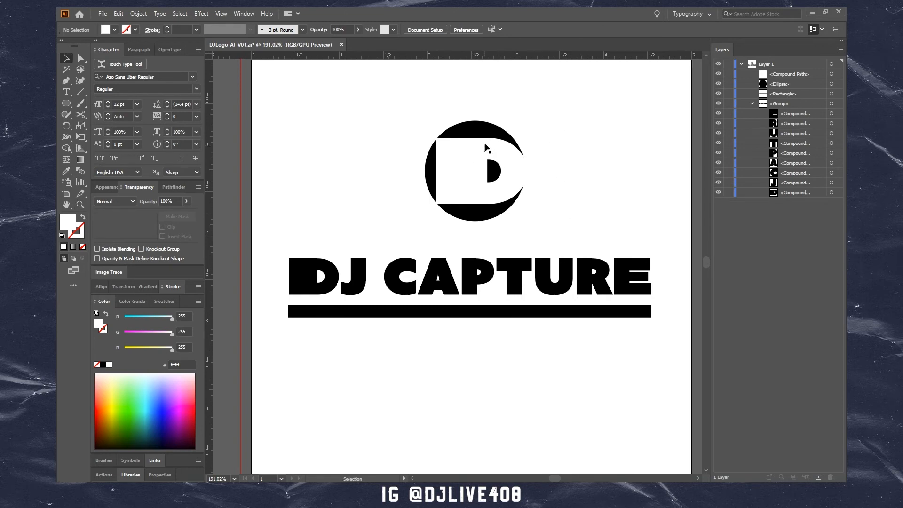
pyautogui.click(477, 171)
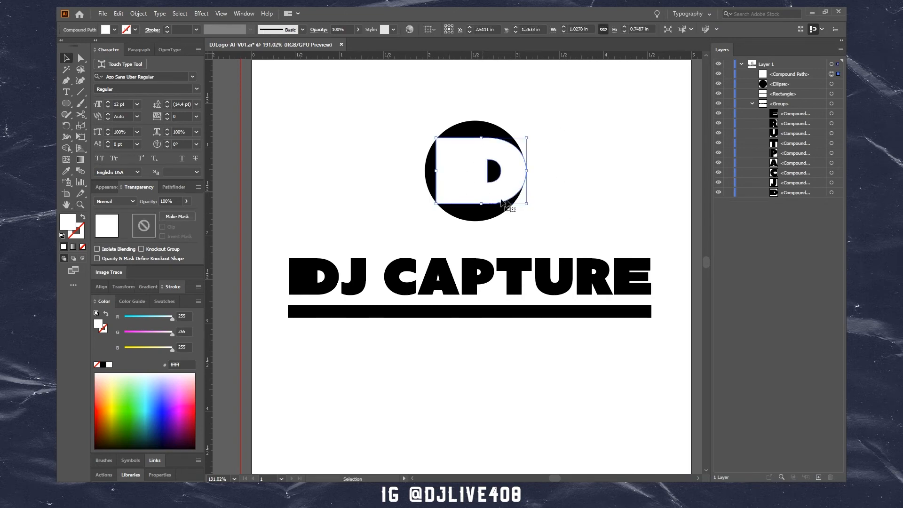
pyautogui.moveTo(527, 205); pyautogui.dragTo(520, 198)
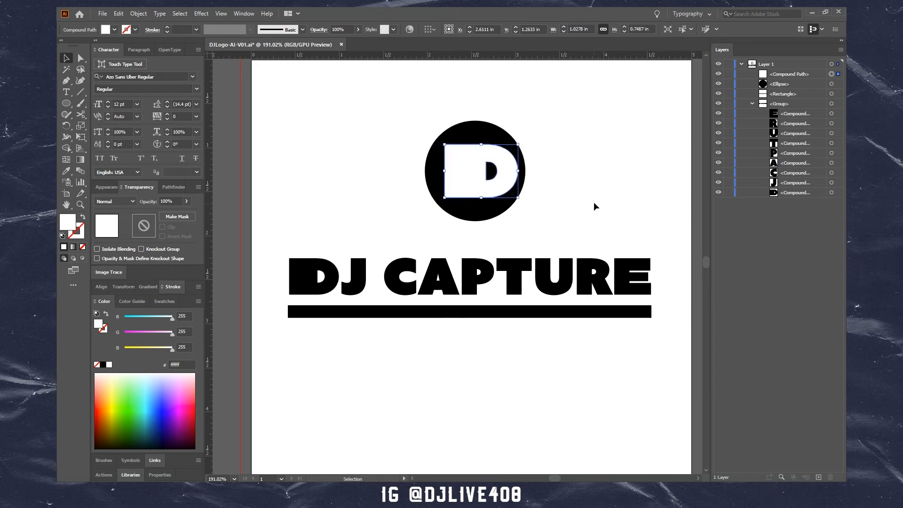
pyautogui.click(591, 221)
pyautogui.moveTo(467, 180); pyautogui.dragTo(474, 177)
pyautogui.click(611, 198)
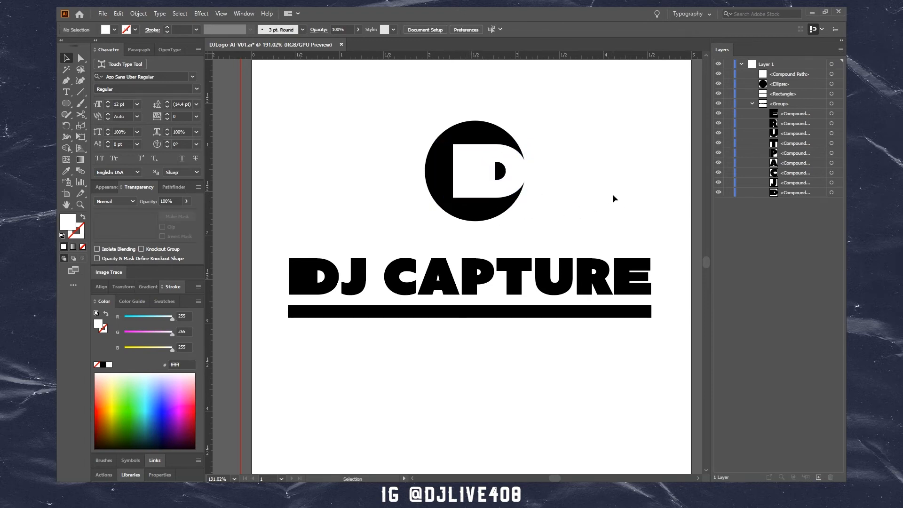
# Try to stretch the white D's left edge across to the circle's left edge, and undo the stretch.
pyautogui.press('a')
pyautogui.click(481, 189)
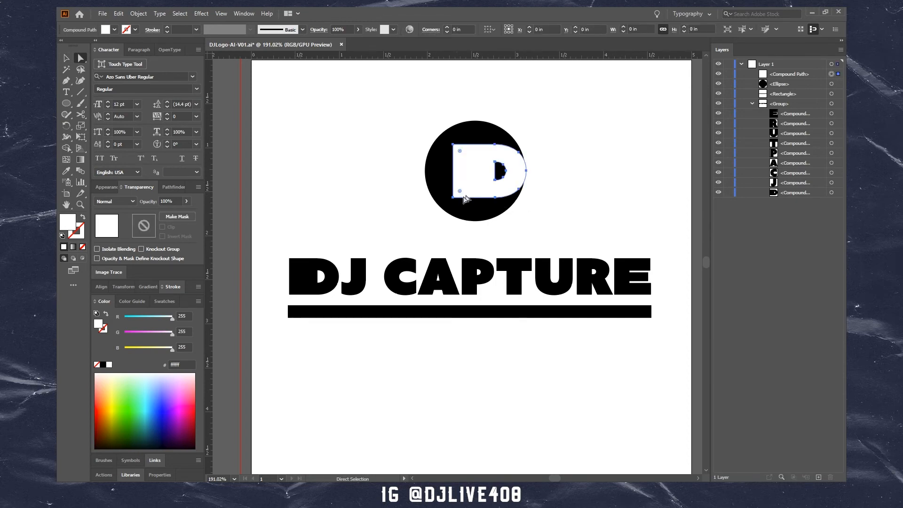
pyautogui.click(452, 147)
pyautogui.moveTo(452, 147); pyautogui.dragTo(419, 147)
pyautogui.click(366, 168)
pyautogui.press('z')
pyautogui.moveTo(417, 219); pyautogui.dragTo(369, 225)
pyautogui.moveTo(471, 210); pyautogui.dragTo(550, 209)
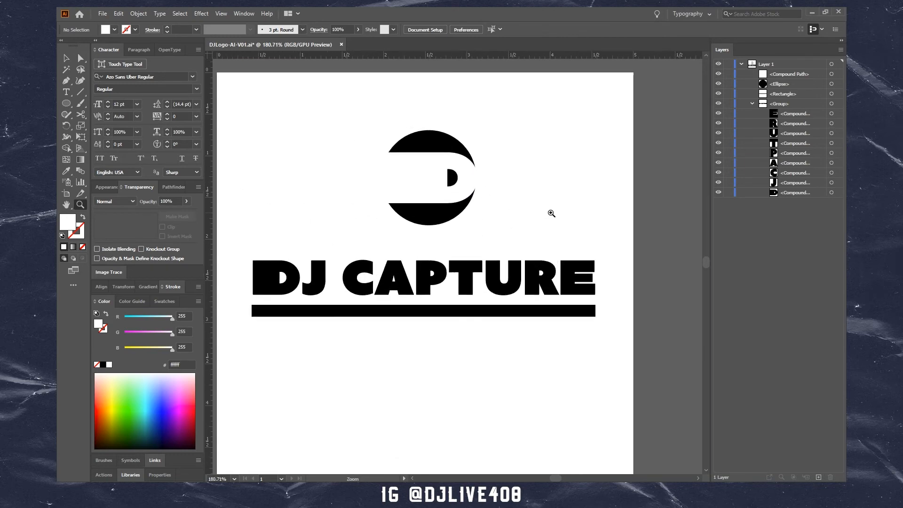
pyautogui.moveTo(417, 189); pyautogui.dragTo(478, 205)
pyautogui.press('v')
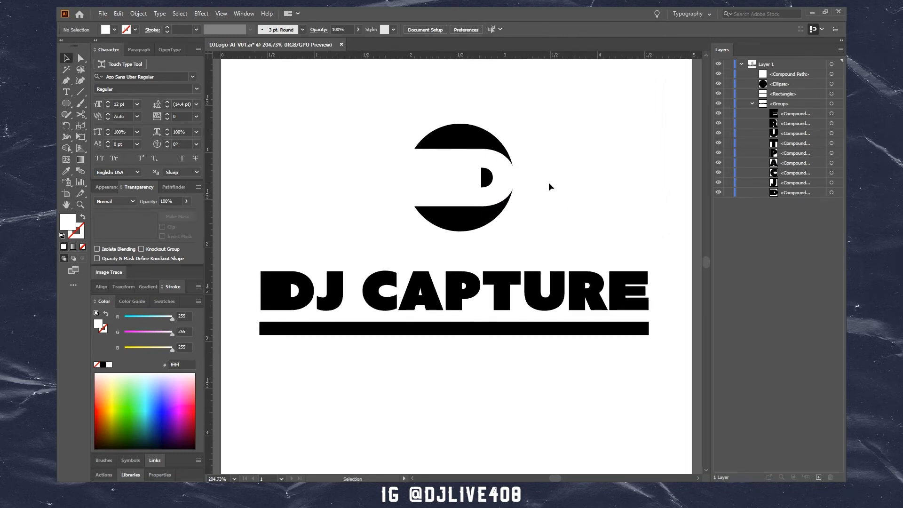
pyautogui.hotkey('ctrl', 'z')
pyautogui.click(559, 228)
pyautogui.press('z')
pyautogui.moveTo(494, 248); pyautogui.dragTo(454, 263)
pyautogui.moveTo(520, 265); pyautogui.dragTo(503, 265)
pyautogui.moveTo(470, 237)
pyautogui.mouseDown()
pyautogui.moveTo(500, 193)
pyautogui.moveTo(517, 197)
pyautogui.moveTo(478, 225)
pyautogui.mouseUp()
pyautogui.press('v')
pyautogui.click(424, 188)
pyautogui.press('z')
pyautogui.press('v')
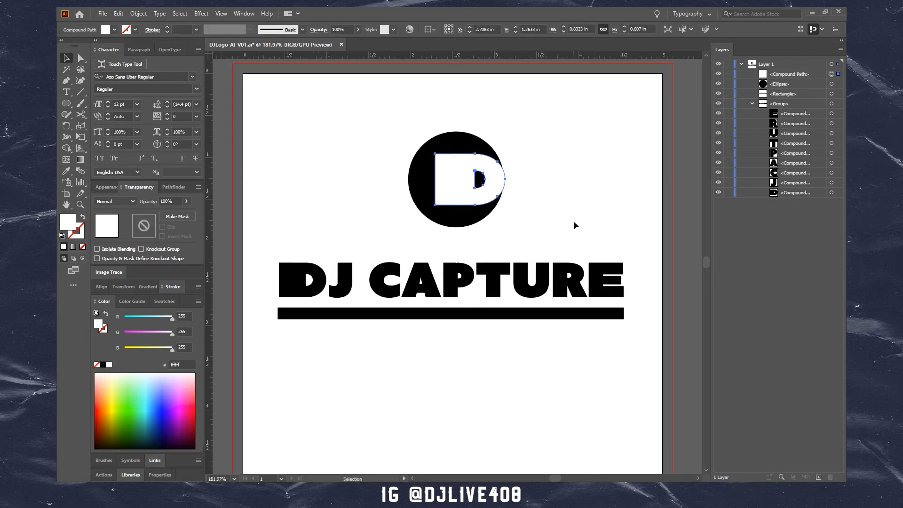
pyautogui.click(574, 227)
pyautogui.moveTo(578, 304); pyautogui.dragTo(593, 293)
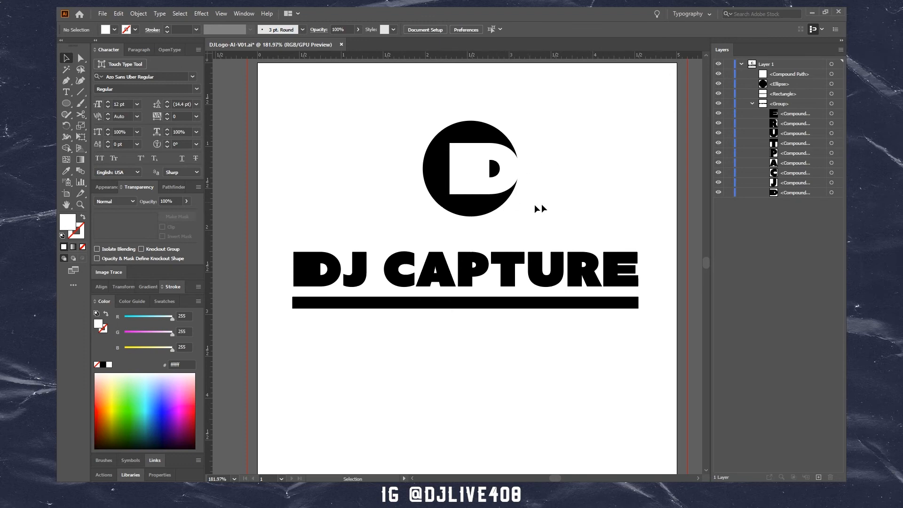
# Select the white D together with the circle and align their horizontal centres.
pyautogui.click(461, 185)
pyautogui.scroll(1, 557, 208)
pyautogui.click(508, 186)
pyautogui.moveTo(542, 120); pyautogui.dragTo(385, 198)
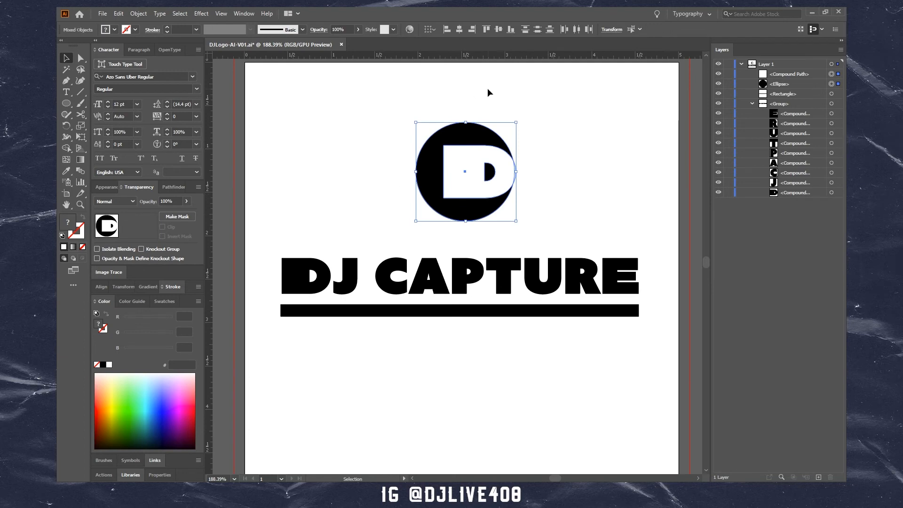
pyautogui.click(459, 29)
# Shrink the white D to about 0.75 in by 0.55 in and align it to the circle's centre horizontally and vertically.
pyautogui.click(498, 153)
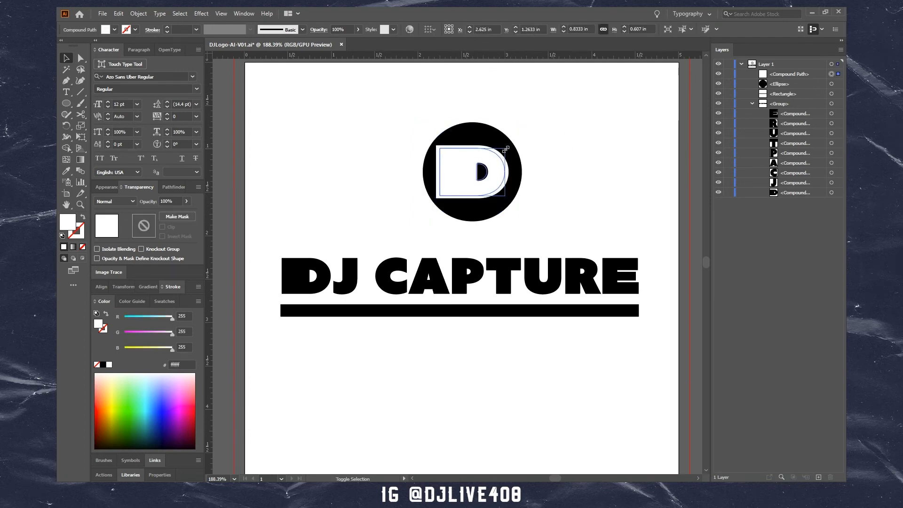
pyautogui.click(638, 175)
pyautogui.moveTo(566, 104); pyautogui.dragTo(414, 223)
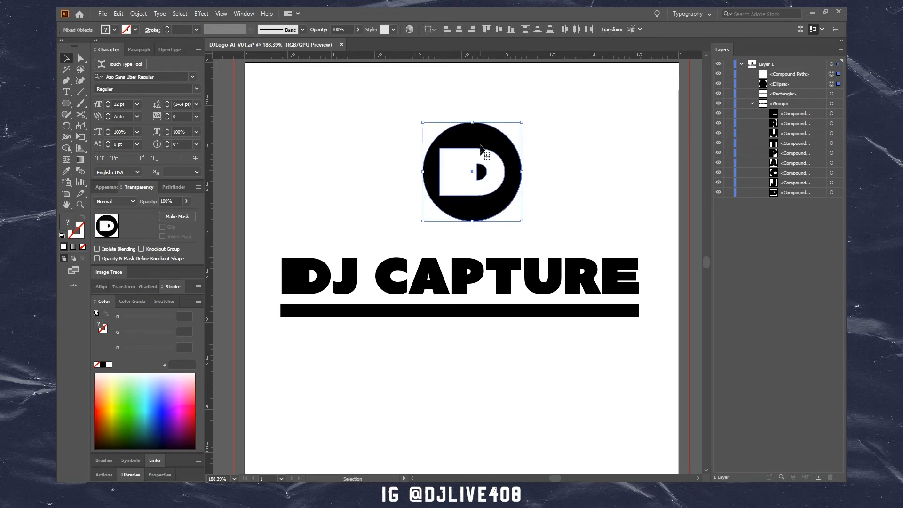
pyautogui.click(460, 29)
pyautogui.click(500, 30)
pyautogui.click(582, 167)
# Select the two left corner anchor points of the white D and slightly round those corners.
pyautogui.press('z')
pyautogui.moveTo(492, 169); pyautogui.dragTo(603, 168)
pyautogui.press('a')
pyautogui.click(402, 164)
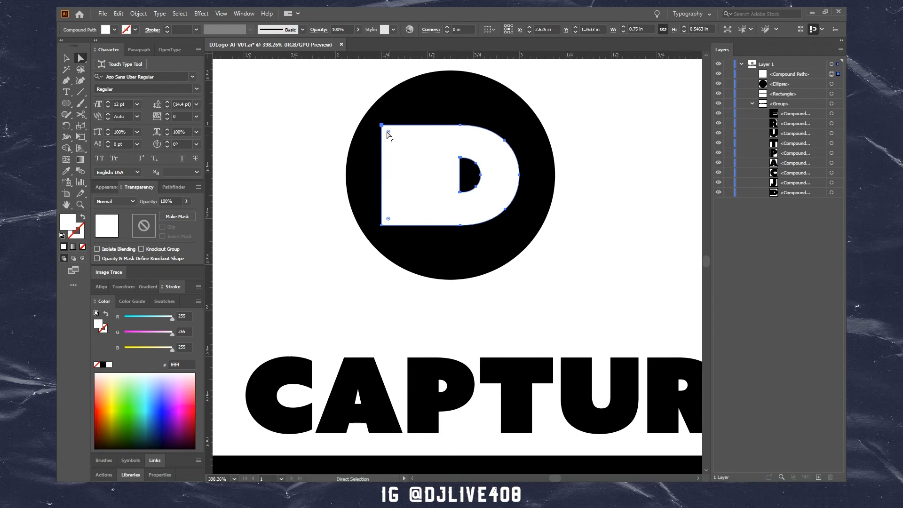
pyautogui.click(383, 127)
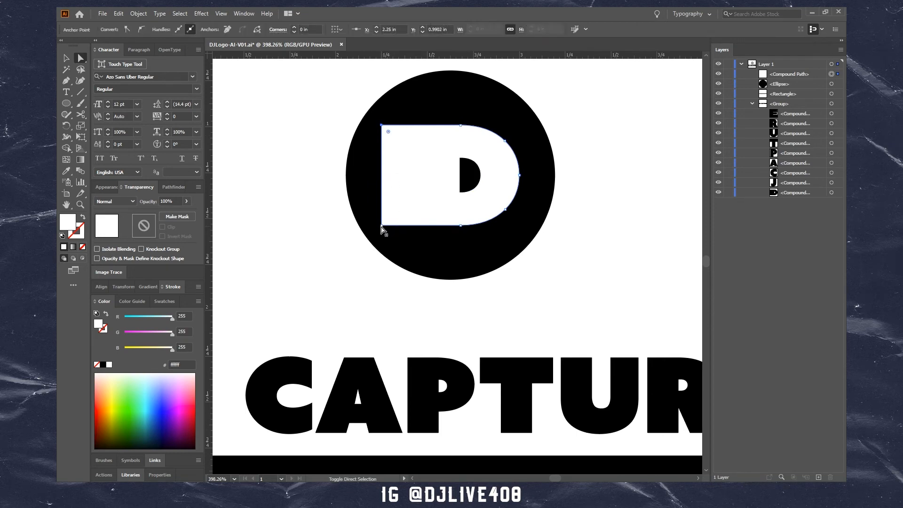
pyautogui.keyDown('shift'); pyautogui.click(381, 225); pyautogui.keyUp('shift')
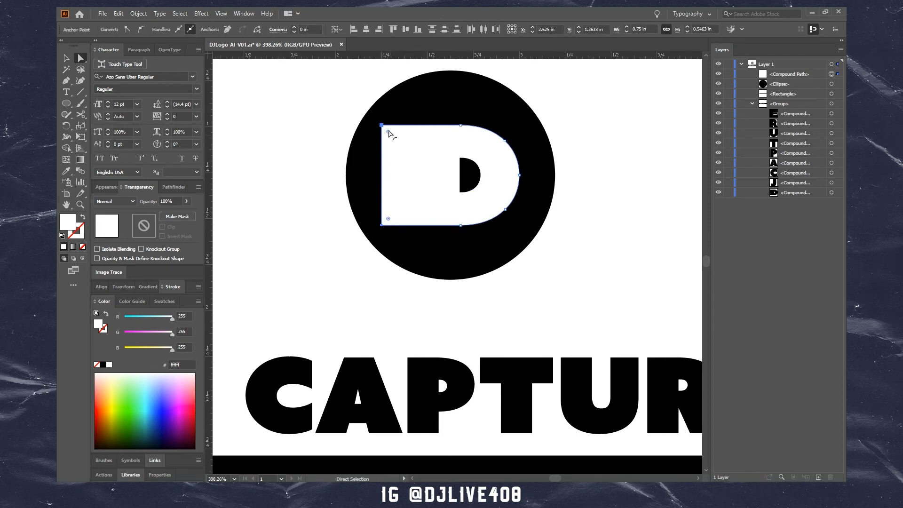
pyautogui.moveTo(389, 131)
pyautogui.mouseDown()
pyautogui.moveTo(403, 148)
pyautogui.moveTo(395, 141)
pyautogui.mouseUp()
pyautogui.click(327, 144)
# Group the white D with the circle and centre the emblem horizontally on the artboard.
pyautogui.press('z')
pyautogui.moveTo(499, 218); pyautogui.dragTo(368, 229)
pyautogui.moveTo(522, 229); pyautogui.dragTo(551, 213)
pyautogui.press('v')
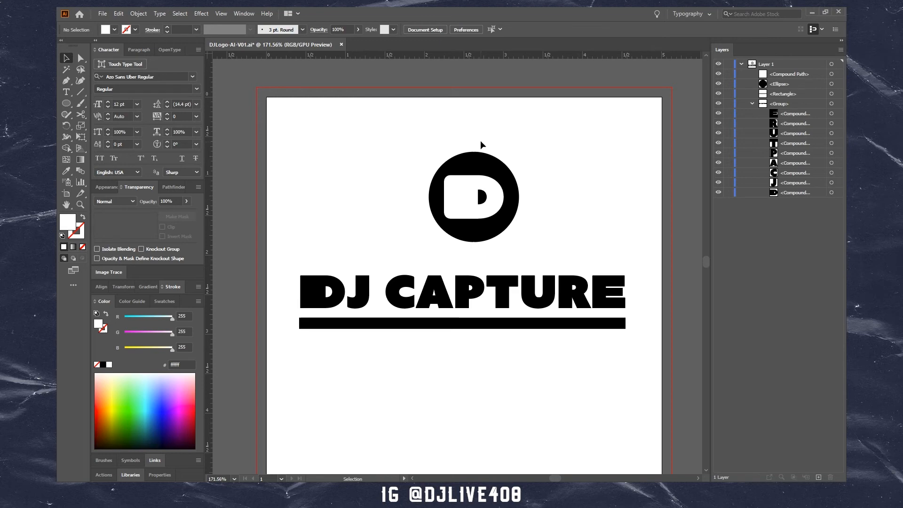
pyautogui.moveTo(553, 155); pyautogui.dragTo(429, 201)
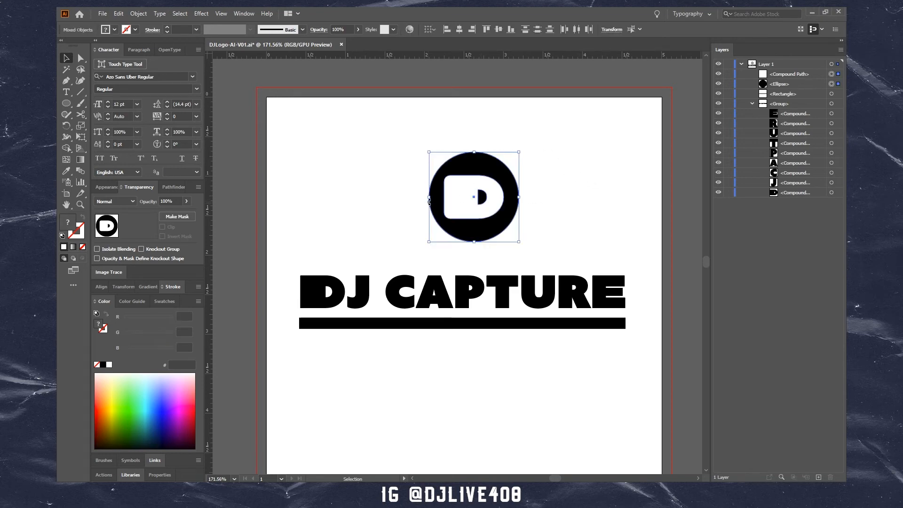
pyautogui.hotkey('ctrl', 'g')
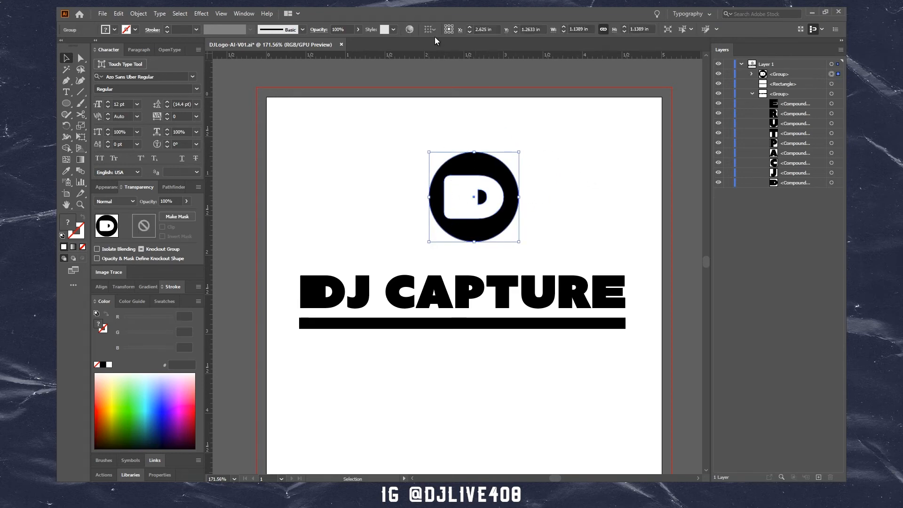
pyautogui.click(429, 30)
pyautogui.click(439, 60)
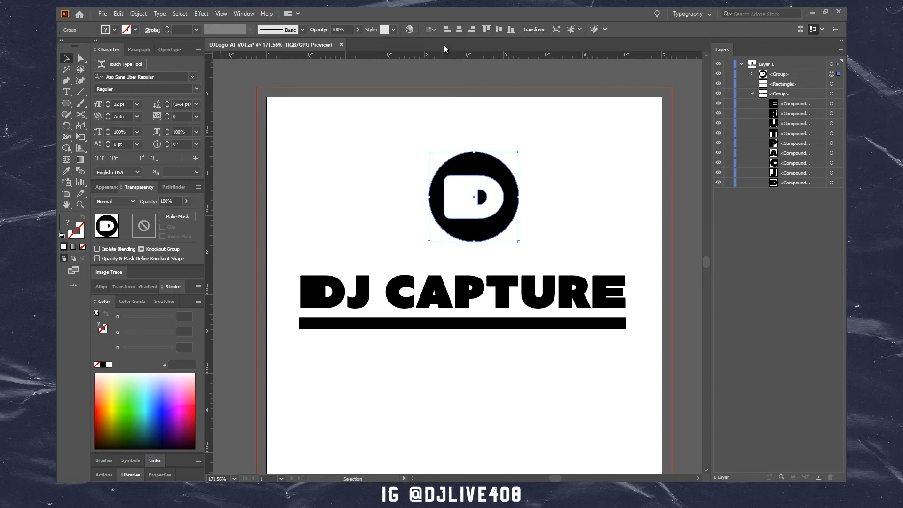
pyautogui.click(460, 30)
# Group the emblem, lettering and bar, and centre the whole logo horizontally and vertically on the artboard.
pyautogui.moveTo(575, 141); pyautogui.dragTo(399, 351)
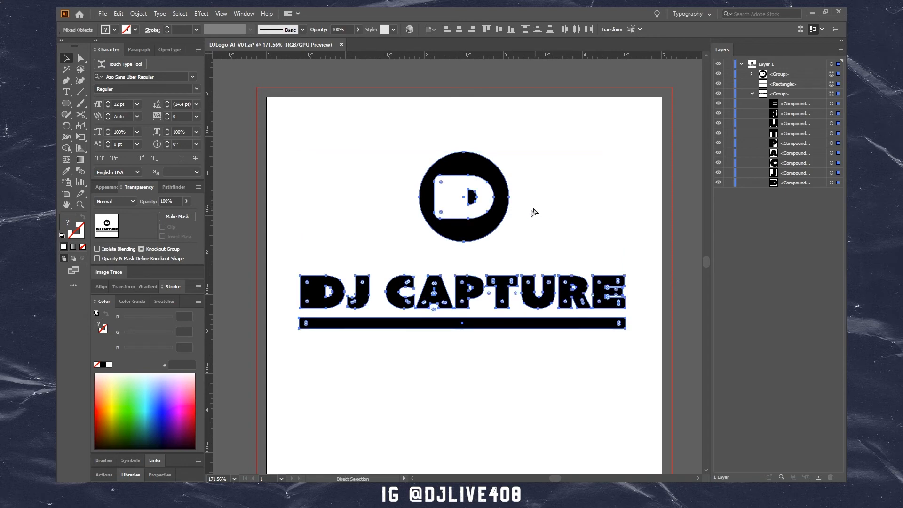
pyautogui.hotkey('ctrl', 'g')
pyautogui.click(459, 29)
pyautogui.click(498, 30)
pyautogui.click(516, 175)
pyautogui.moveTo(521, 180); pyautogui.dragTo(533, 129)
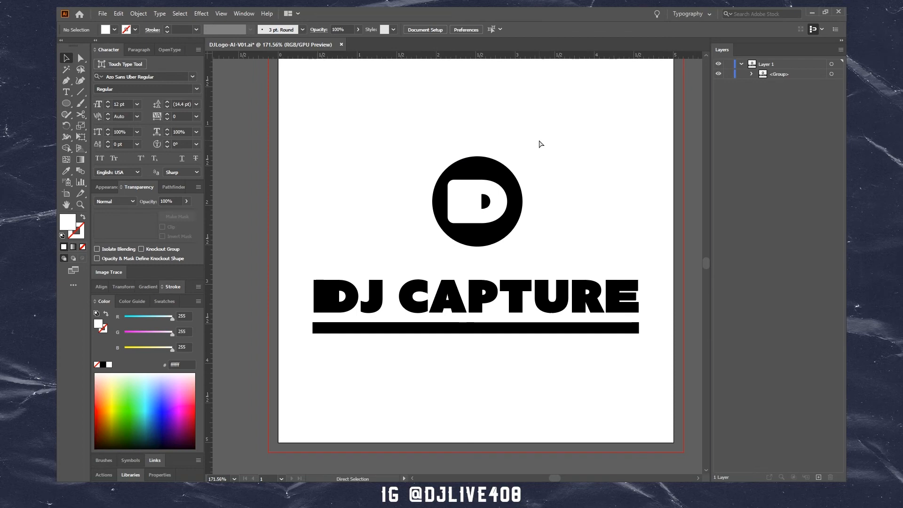
pyautogui.hotkey('ctrl', '0')
# Ungroup the logo and move the lettering and underline bar up closer to the emblem.
pyautogui.click(459, 332)
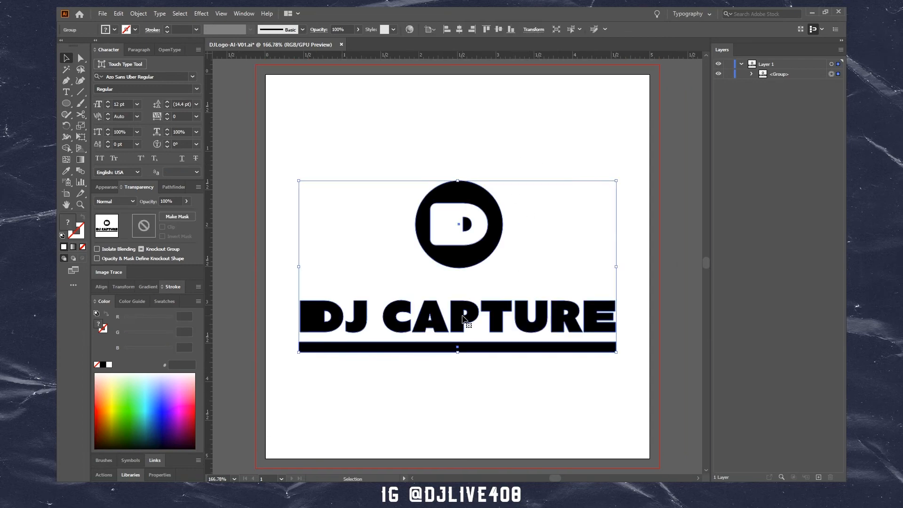
pyautogui.rightClick(459, 332)
pyautogui.click(493, 398)
pyautogui.click(443, 392)
pyautogui.moveTo(431, 388); pyautogui.dragTo(456, 316)
pyautogui.click(484, 392)
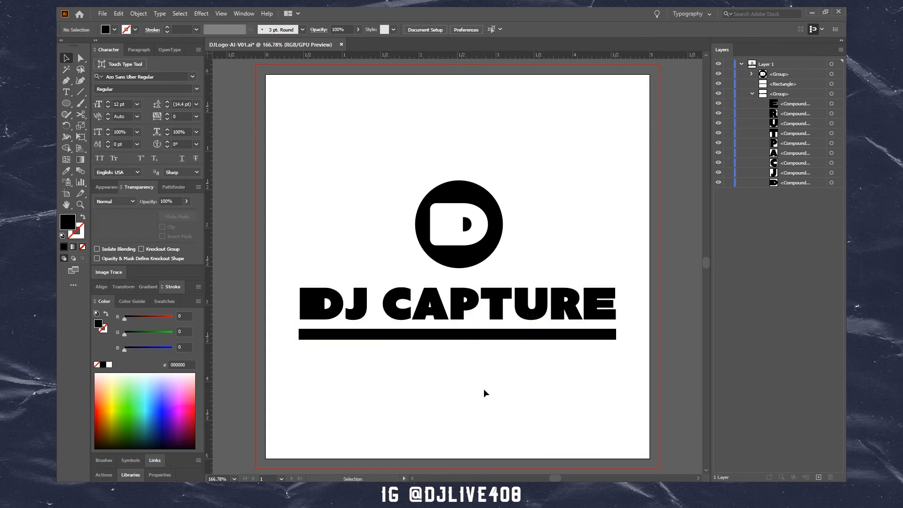
# Scale the whole logo down proportionally to roughly three quarters of its size and move it to the artboard's upper part.
pyautogui.moveTo(476, 369); pyautogui.dragTo(466, 364)
pyautogui.moveTo(393, 367); pyautogui.dragTo(464, 238)
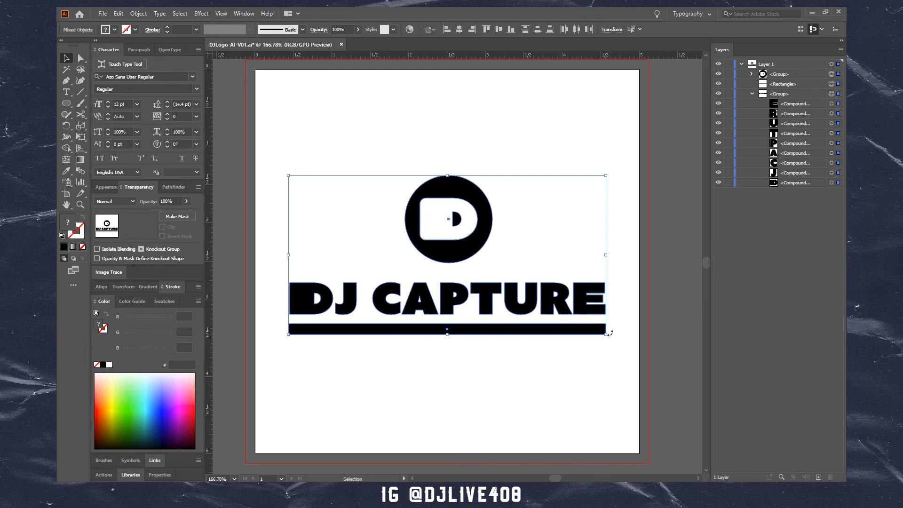
pyautogui.moveTo(607, 334); pyautogui.dragTo(553, 348)
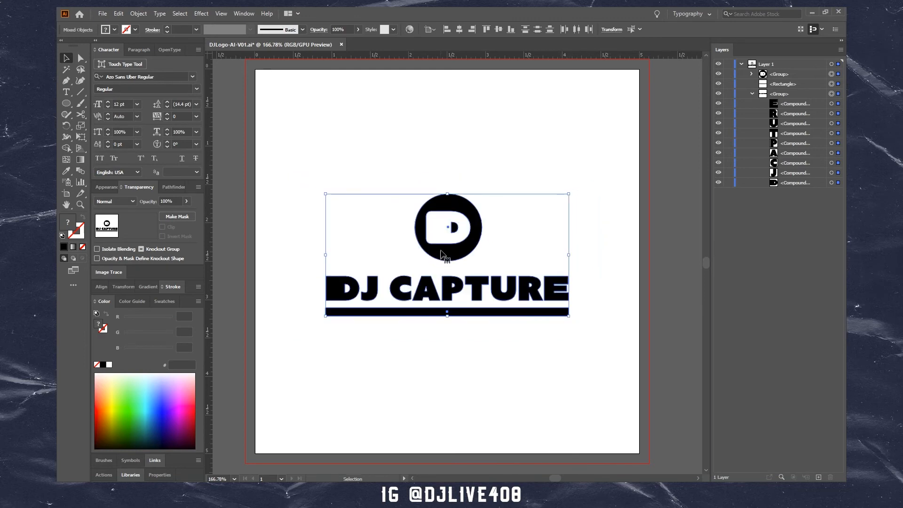
pyautogui.moveTo(447, 253); pyautogui.dragTo(449, 149)
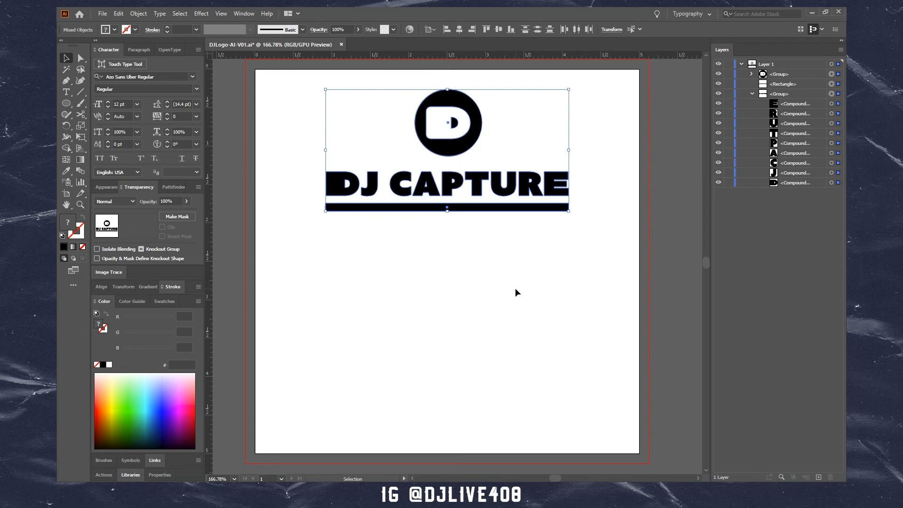
# Duplicate the logo into the artboard's lower half, then group the copy's lettering with its bar and shift them right.
pyautogui.moveTo(413, 246); pyautogui.dragTo(525, 122)
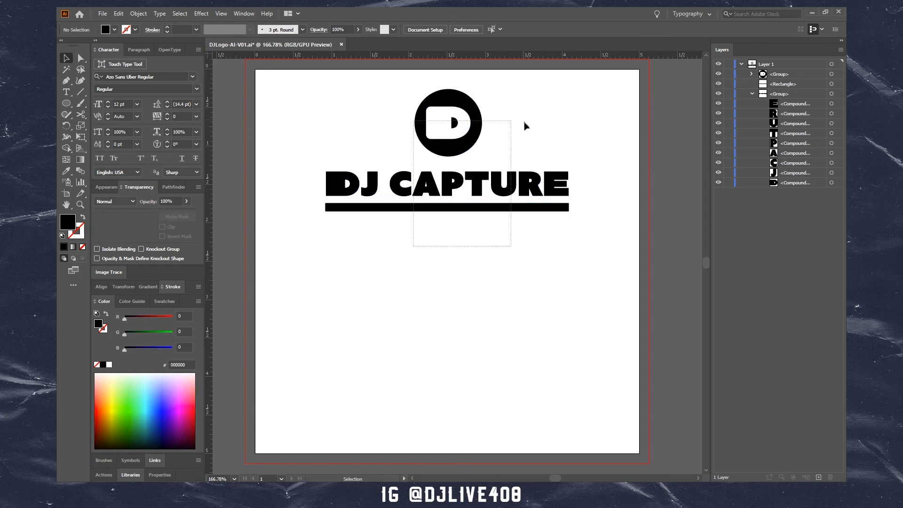
pyautogui.moveTo(447, 170); pyautogui.dragTo(446, 328)
pyautogui.click(566, 284)
pyautogui.moveTo(605, 343); pyautogui.dragTo(506, 387)
pyautogui.hotkey('ctrl', 'g')
pyautogui.moveTo(497, 350); pyautogui.dragTo(556, 351)
# Shrink the copied emblem to about 0.75 in across and place it to the left of the copied lettering.
pyautogui.click(506, 289)
pyautogui.click(473, 292)
pyautogui.moveTo(466, 268); pyautogui.dragTo(365, 321)
pyautogui.click(412, 285)
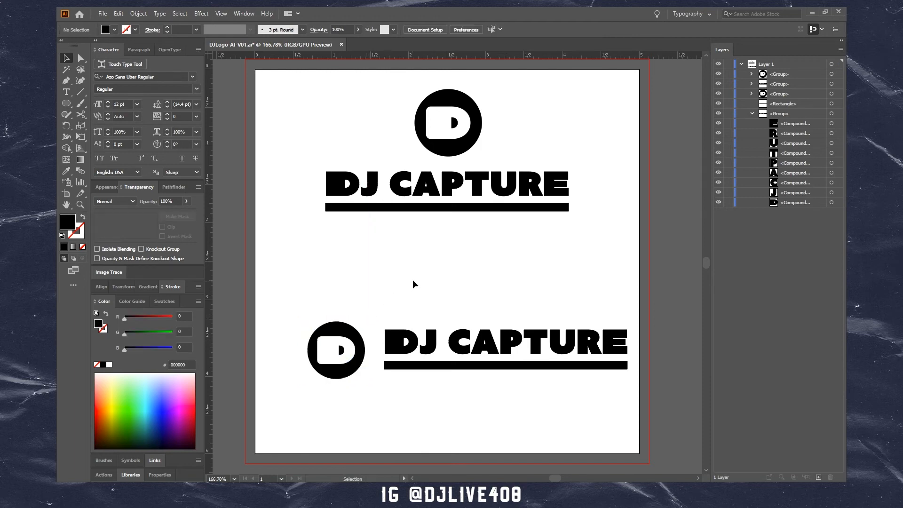
# Align the vertical centres of the copied emblem and lettering group relative to the selection.
pyautogui.moveTo(280, 284); pyautogui.dragTo(501, 379)
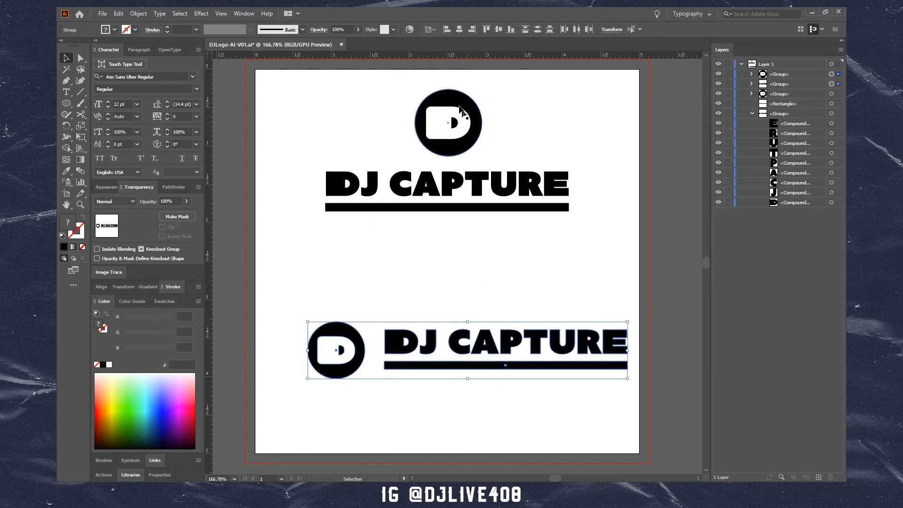
pyautogui.click(429, 29)
pyautogui.click(437, 42)
pyautogui.click(500, 30)
pyautogui.click(482, 286)
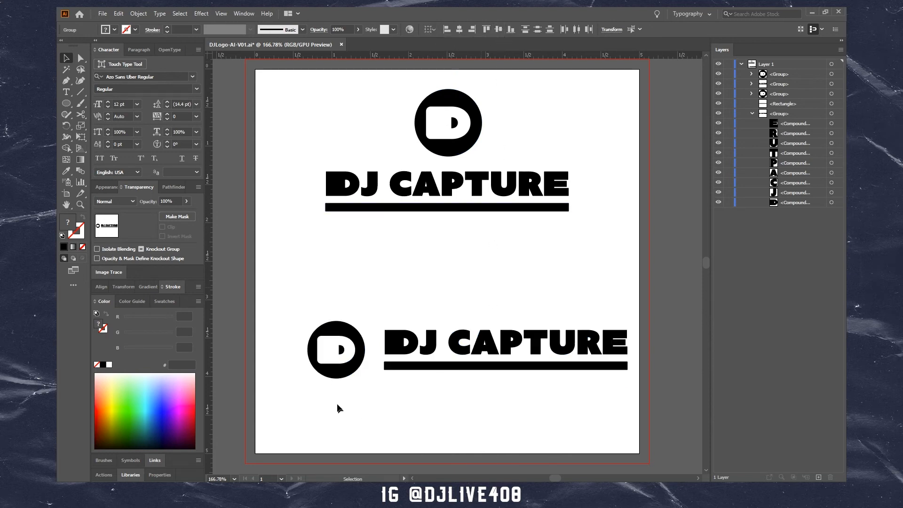
# Nudge the copied emblem right to narrow the gap between it and the lettering.
pyautogui.click(332, 375)
pyautogui.press('Right')
pyautogui.press('Right')
pyautogui.press('Right')
pyautogui.press('Right')
pyautogui.press('Right')
pyautogui.press('Right')
pyautogui.press('Right')
pyautogui.press('Right')
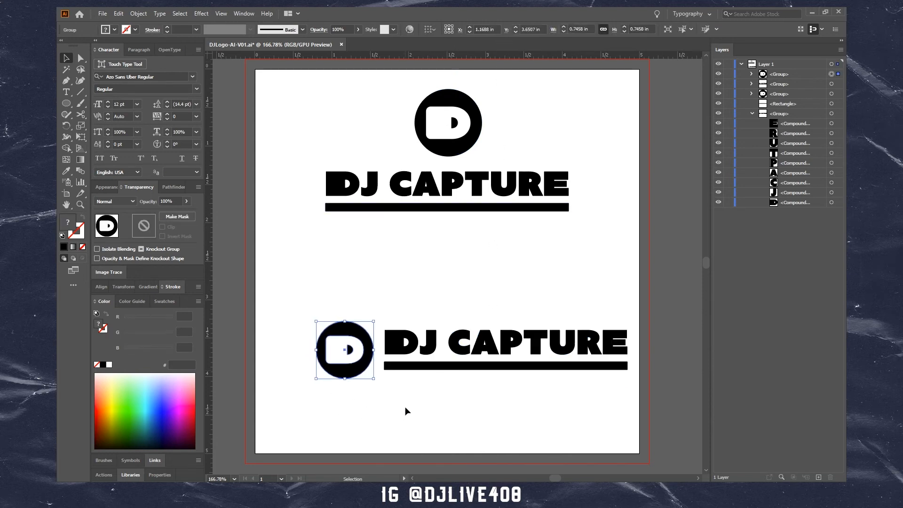
# Group the horizontal logo version and centre it horizontally on the artboard.
pyautogui.moveTo(308, 400); pyautogui.dragTo(512, 319)
pyautogui.hotkey('ctrl', 'g')
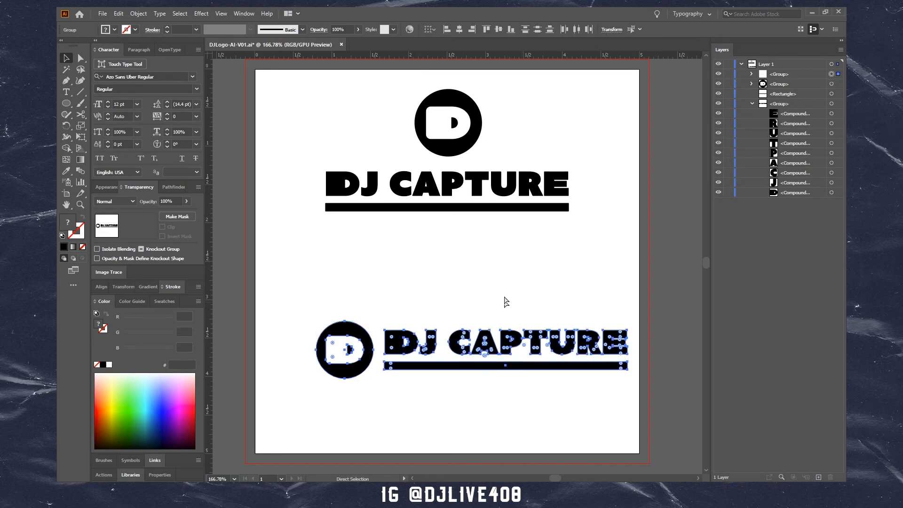
pyautogui.click(430, 29)
pyautogui.click(436, 61)
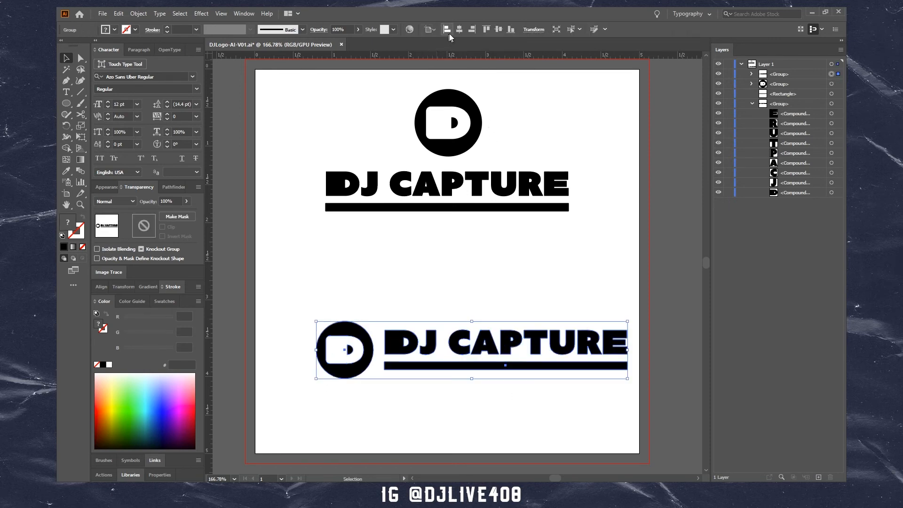
pyautogui.click(464, 29)
pyautogui.click(466, 274)
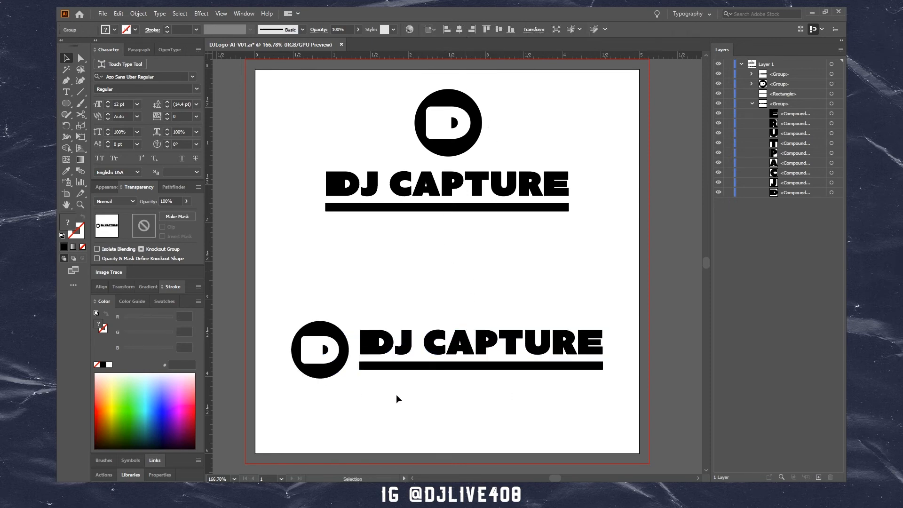
# Add a second artboard of the same 5 in by 5 in size to the right of the first.
pyautogui.press('z')
pyautogui.moveTo(420, 371)
pyautogui.mouseDown()
pyautogui.moveTo(413, 374)
pyautogui.moveTo(448, 371)
pyautogui.moveTo(418, 374)
pyautogui.mouseUp()
pyautogui.press('v')
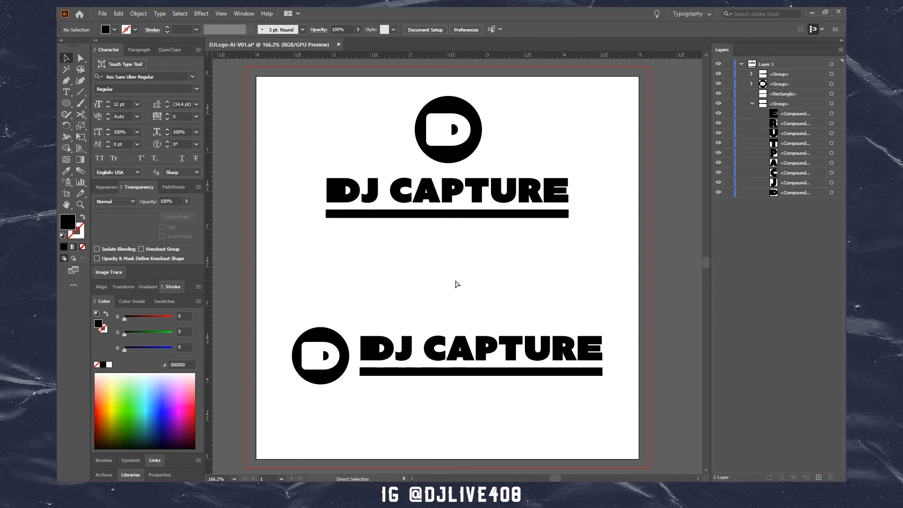
pyautogui.hotkey('ctrl', '-')
pyautogui.hotkey('ctrl', '-')
pyautogui.hotkey('ctrl', '-')
pyautogui.moveTo(541, 282); pyautogui.dragTo(437, 277)
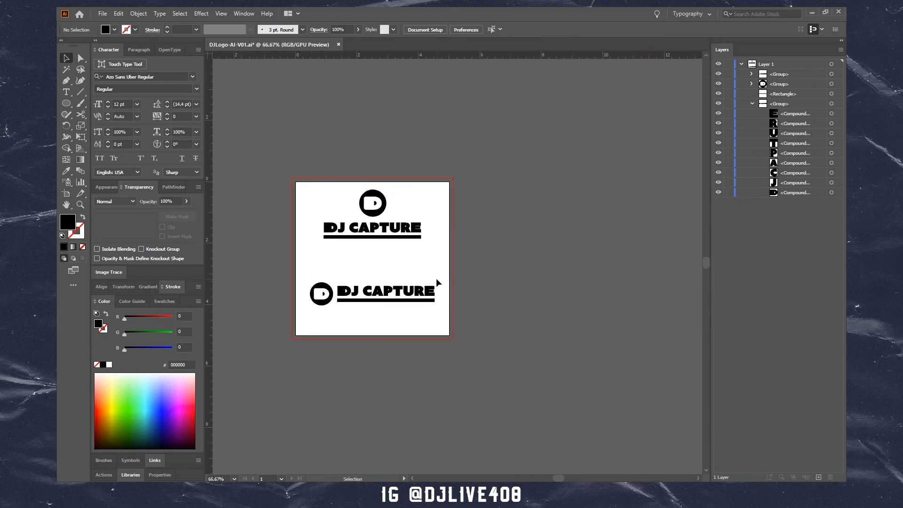
pyautogui.hotkey('shift', 'o')
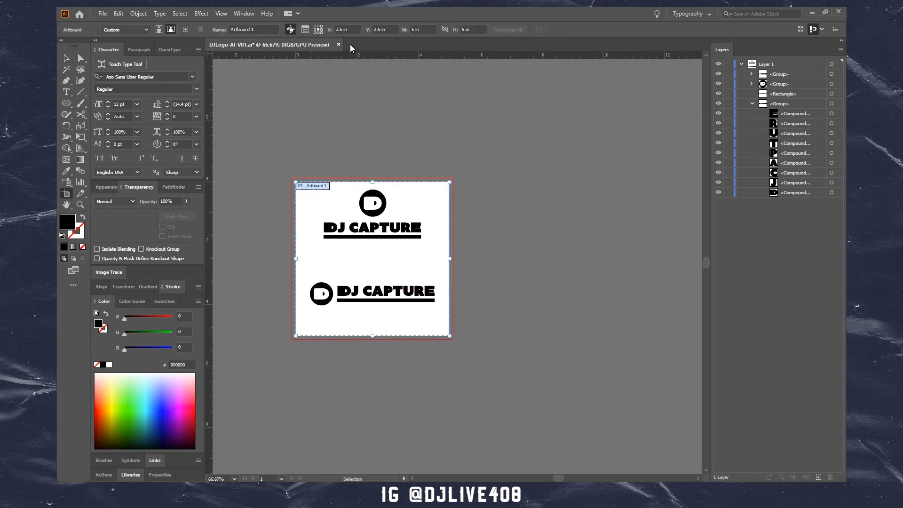
pyautogui.click(186, 30)
pyautogui.moveTo(423, 196); pyautogui.dragTo(445, 222)
pyautogui.press('Escape')
pyautogui.hscroll(-2, 471, 235)
pyautogui.hotkey('ctrl', 'space')
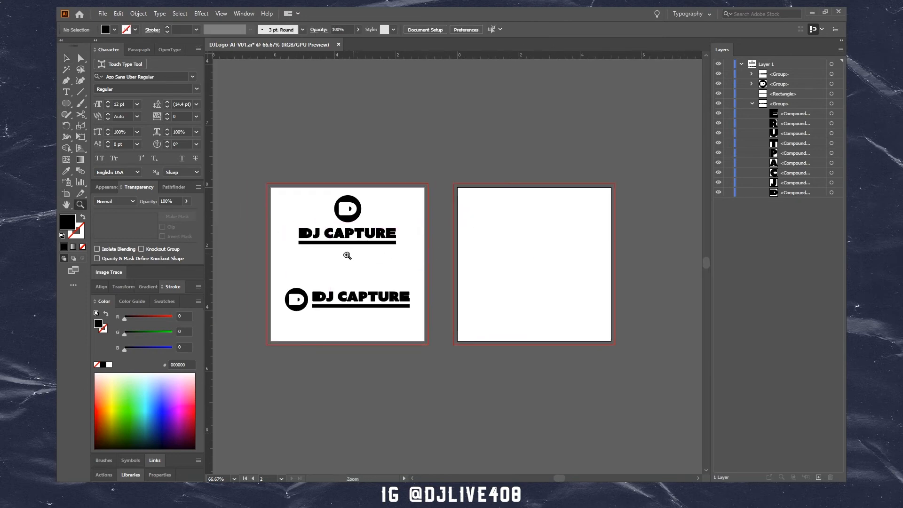
pyautogui.moveTo(345, 256); pyautogui.dragTo(435, 254)
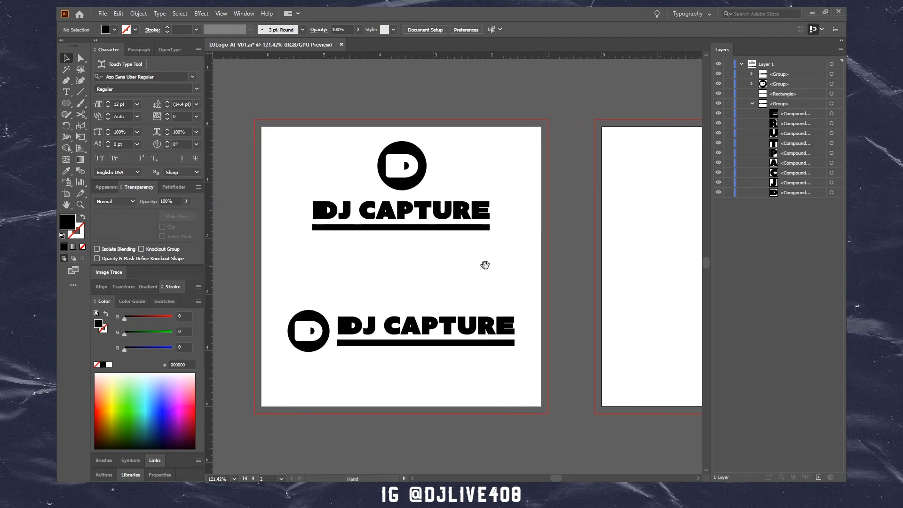
pyautogui.moveTo(484, 266); pyautogui.dragTo(438, 260)
pyautogui.hotkey('ctrl', 'space')
pyautogui.moveTo(485, 298); pyautogui.dragTo(468, 300)
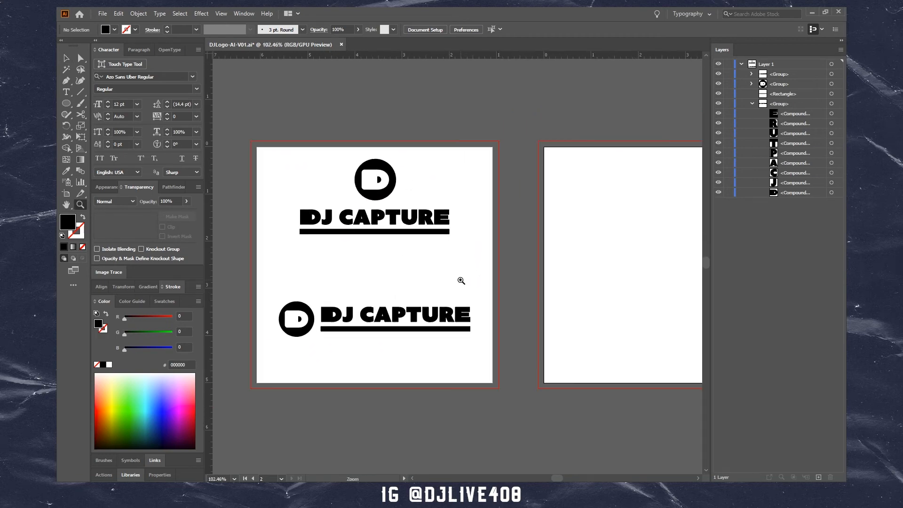
pyautogui.press('c')
pyautogui.press('v')
pyautogui.moveTo(408, 268); pyautogui.dragTo(315, 270)
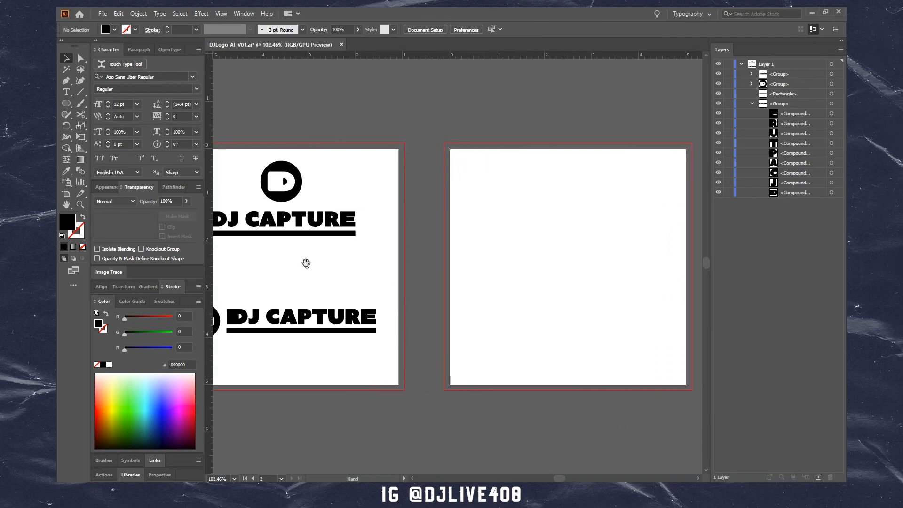
pyautogui.moveTo(306, 282); pyautogui.dragTo(358, 281)
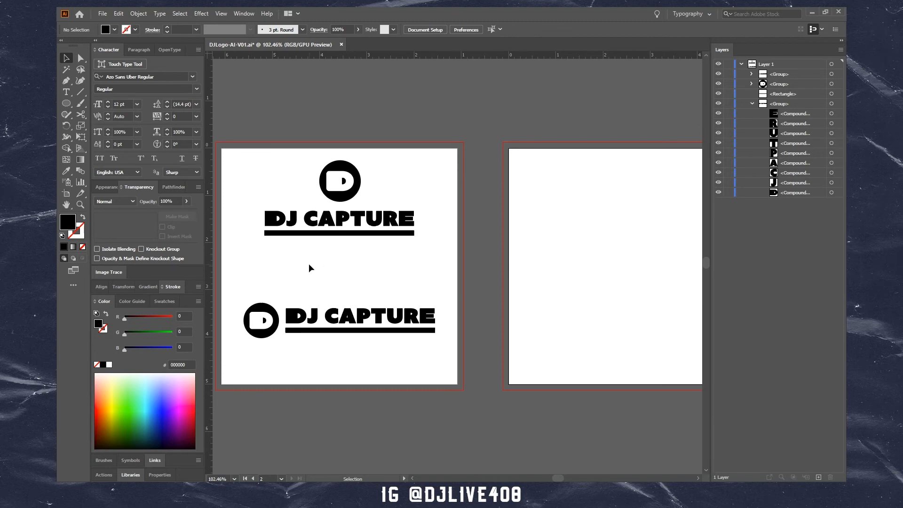
pyautogui.moveTo(376, 274); pyautogui.dragTo(342, 271)
# Draw a black rectangle about 5.28 in by 5.19 in covering the second artboard and its bleed area.
pyautogui.moveTo(470, 272); pyautogui.dragTo(389, 264)
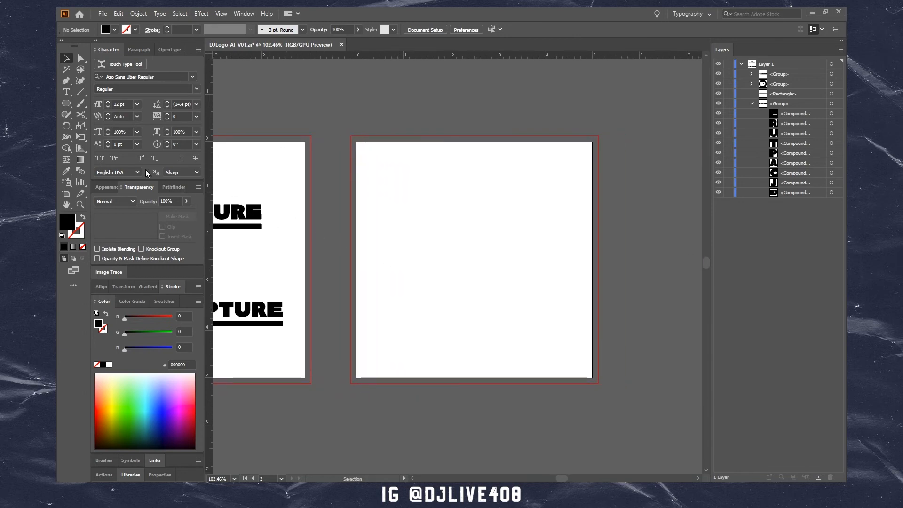
pyautogui.moveTo(69, 108); pyautogui.dragTo(117, 103)
pyautogui.moveTo(351, 137); pyautogui.dragTo(599, 382)
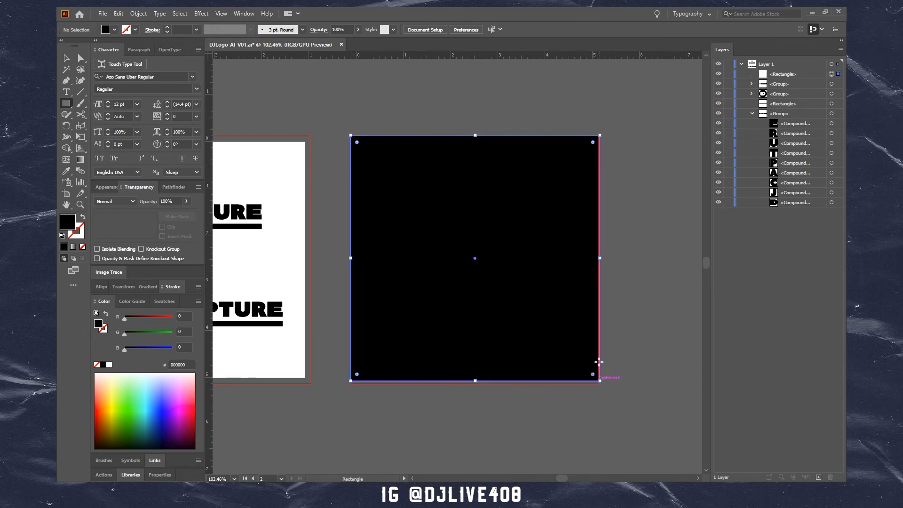
pyautogui.press('v')
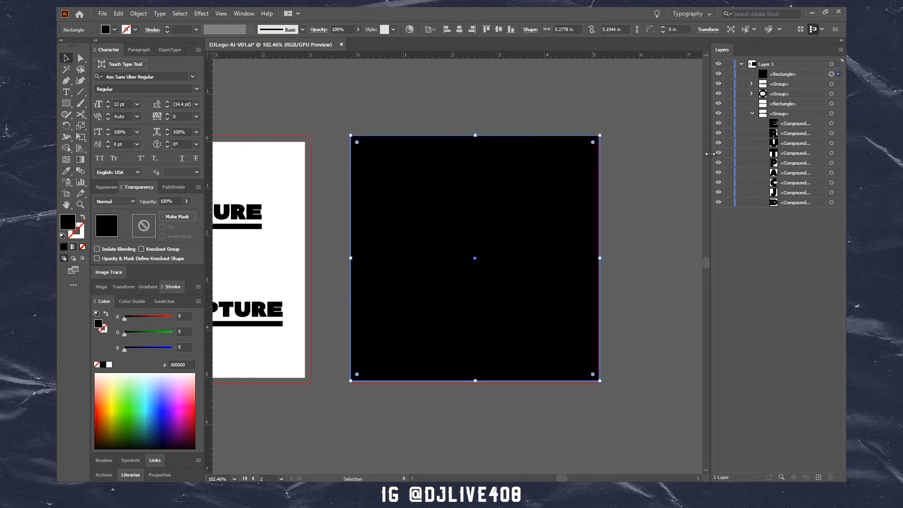
# Send the black rectangle behind all other artwork and lock it.
pyautogui.hotkey('ctrl', 'shift', '[')
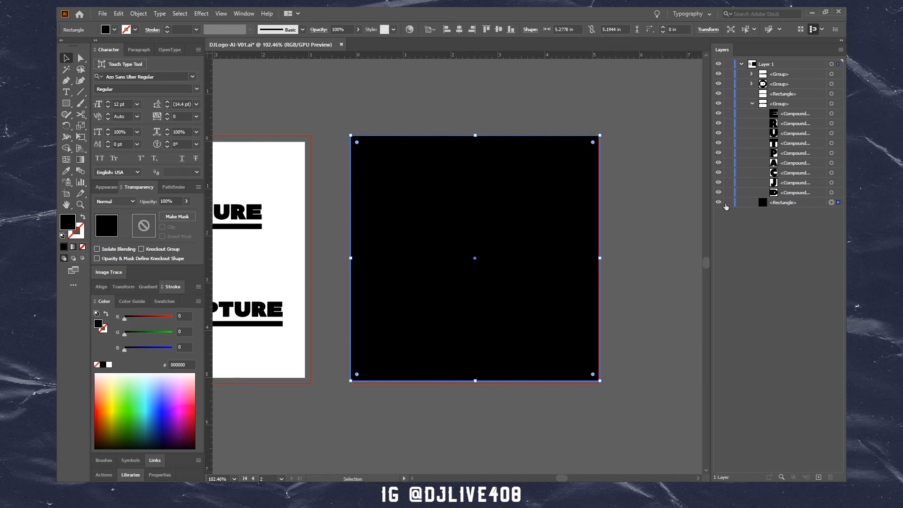
pyautogui.click(727, 203)
pyautogui.moveTo(475, 277); pyautogui.dragTo(590, 278)
pyautogui.moveTo(503, 295); pyautogui.dragTo(519, 293)
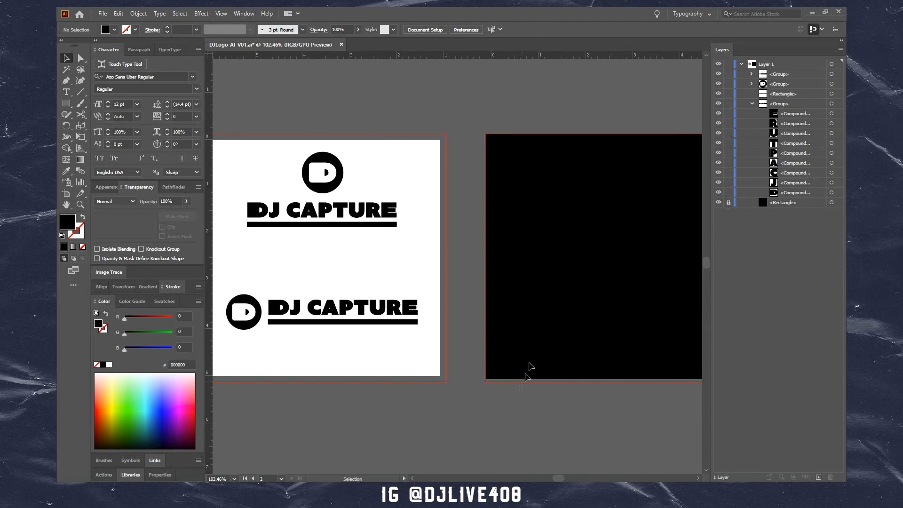
# Duplicate both the stacked and horizontal logo versions from the first artboard onto the second artboard.
pyautogui.moveTo(479, 311); pyautogui.dragTo(545, 296)
pyautogui.moveTo(278, 344); pyautogui.dragTo(520, 106)
pyautogui.moveTo(591, 236); pyautogui.dragTo(419, 241)
pyautogui.moveTo(269, 218); pyautogui.dragTo(552, 233)
pyautogui.click(639, 244)
pyautogui.moveTo(643, 244); pyautogui.dragTo(585, 248)
pyautogui.press('z')
pyautogui.moveTo(461, 246); pyautogui.dragTo(510, 240)
pyautogui.press('v')
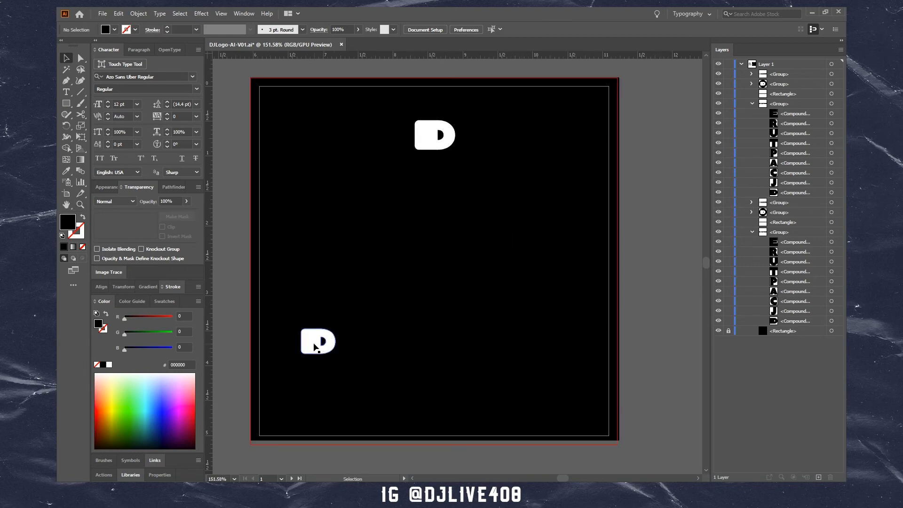
# Hide the black background rectangle so the copied black logos can be edited.
pyautogui.click(314, 347)
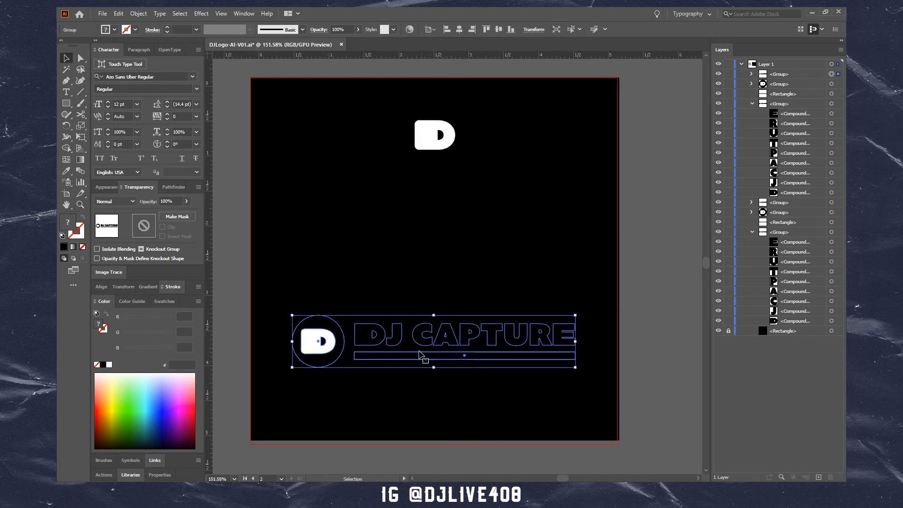
pyautogui.click(718, 331)
pyautogui.click(627, 246)
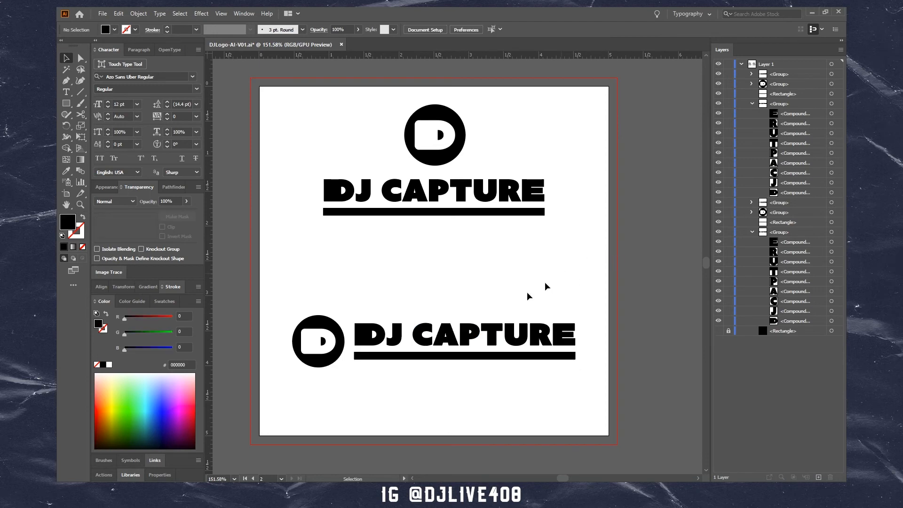
# Centre the two copied logos vertically on the second artboard as a temporary group, ungrouping them once aligned.
pyautogui.moveTo(282, 409); pyautogui.dragTo(622, 88)
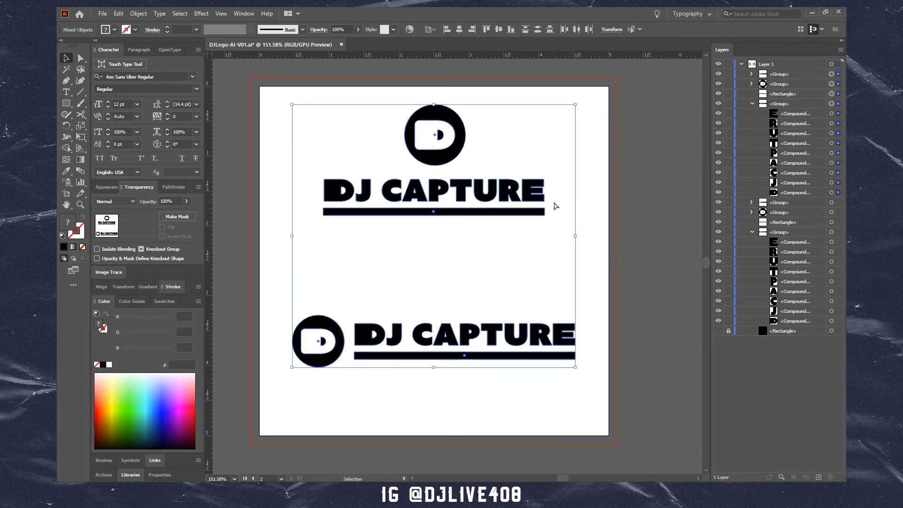
pyautogui.hotkey('ctrl', 'g')
pyautogui.press('v')
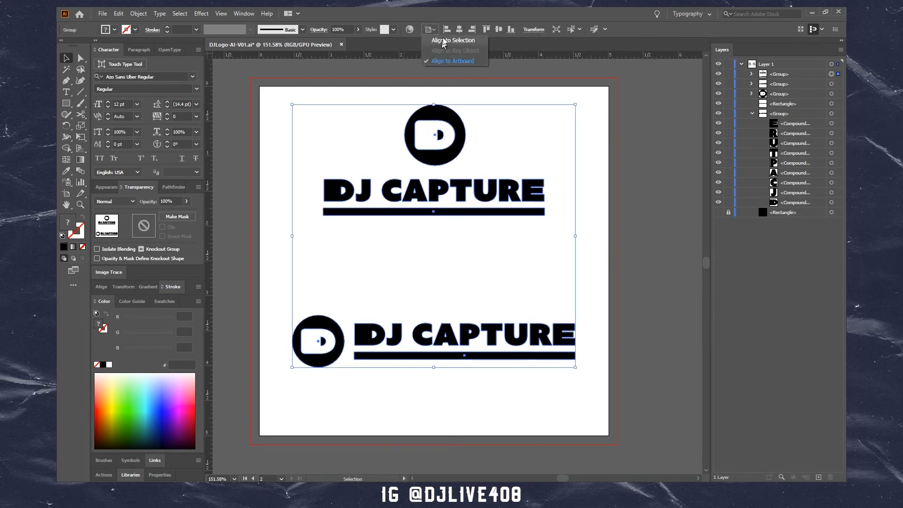
pyautogui.click(499, 29)
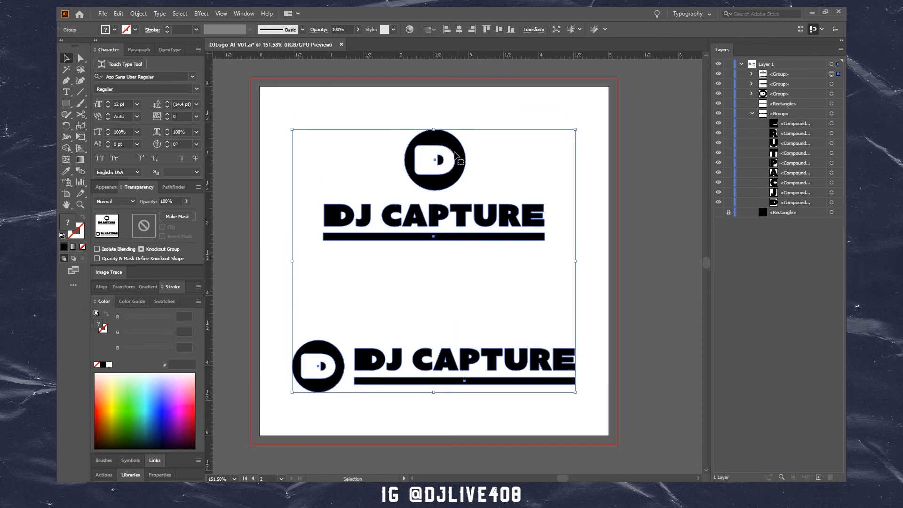
pyautogui.rightClick(441, 142)
pyautogui.click(487, 217)
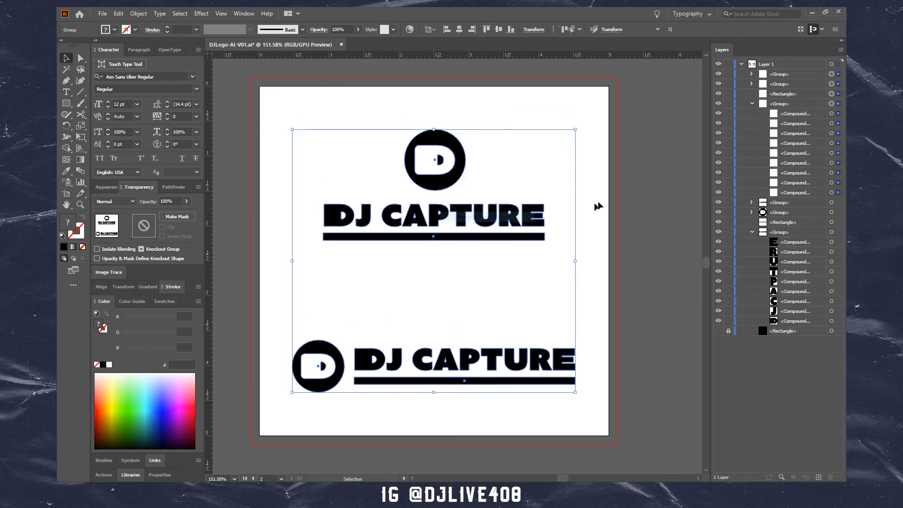
pyautogui.click(620, 176)
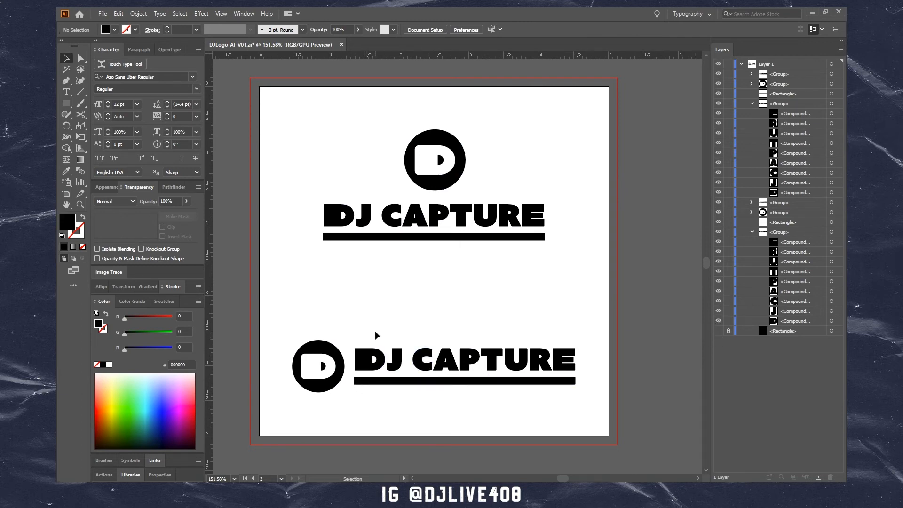
# Ungroup the copied horizontal logo, and break its emblem into the separate circle and letter D.
pyautogui.moveTo(439, 368); pyautogui.dragTo(508, 409)
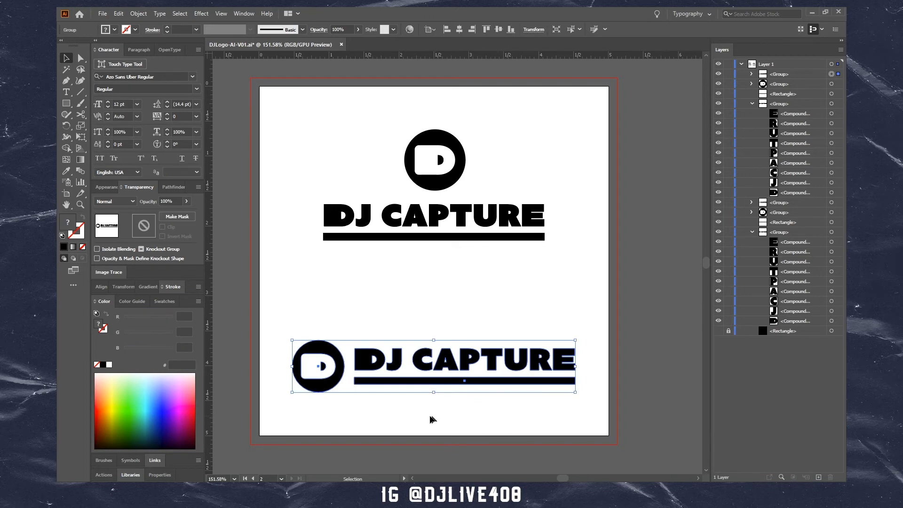
pyautogui.rightClick(320, 382)
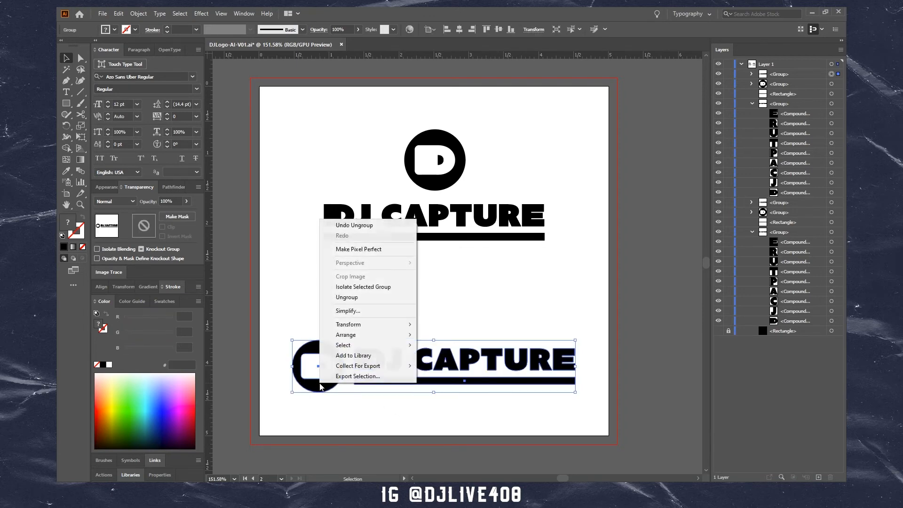
pyautogui.click(372, 297)
pyautogui.click(322, 389)
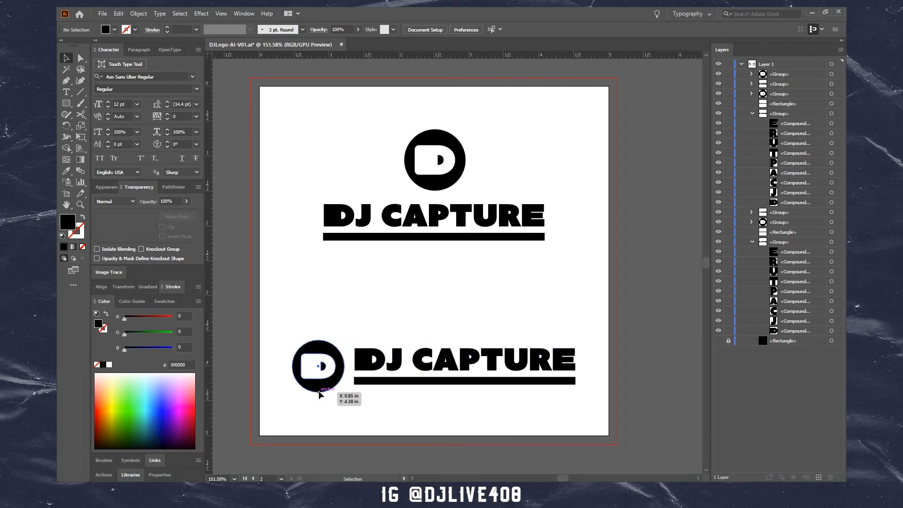
pyautogui.rightClick(321, 388)
pyautogui.click(358, 301)
pyautogui.click(427, 296)
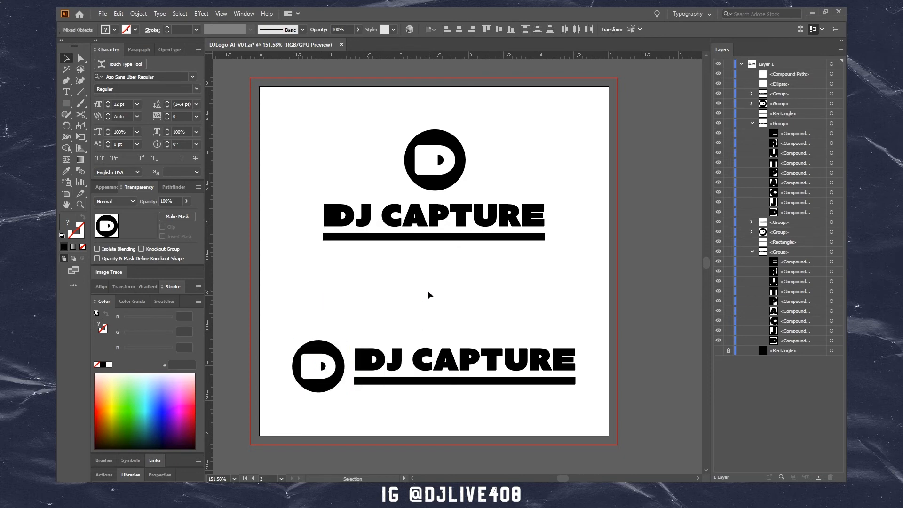
# Ungroup the copied stacked logo's emblem into its circle and letter D, checking that its lettering and underline select separately.
pyautogui.click(392, 221)
pyautogui.click(410, 235)
pyautogui.click(458, 176)
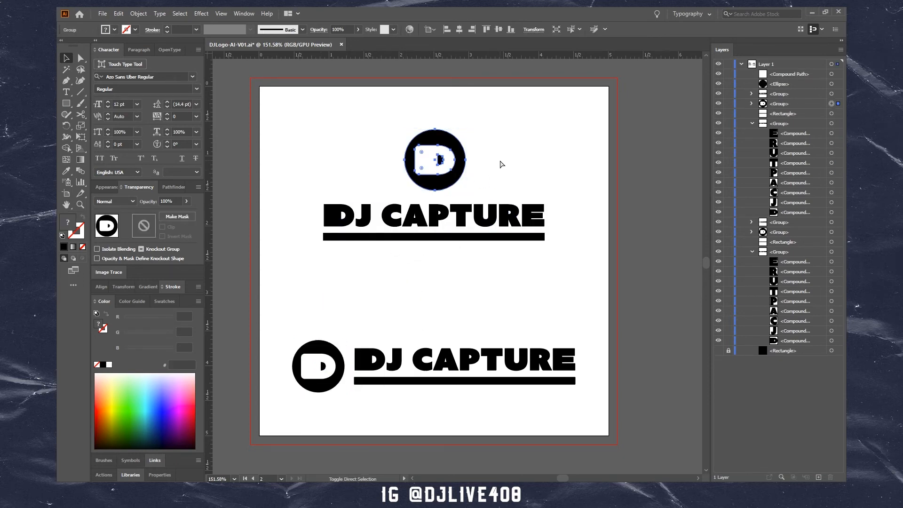
pyautogui.hotkey('ctrl', 'shift', 'g')
pyautogui.click(502, 163)
pyautogui.click(451, 165)
pyautogui.click(502, 161)
pyautogui.click(415, 221)
pyautogui.click(434, 237)
pyautogui.click(525, 182)
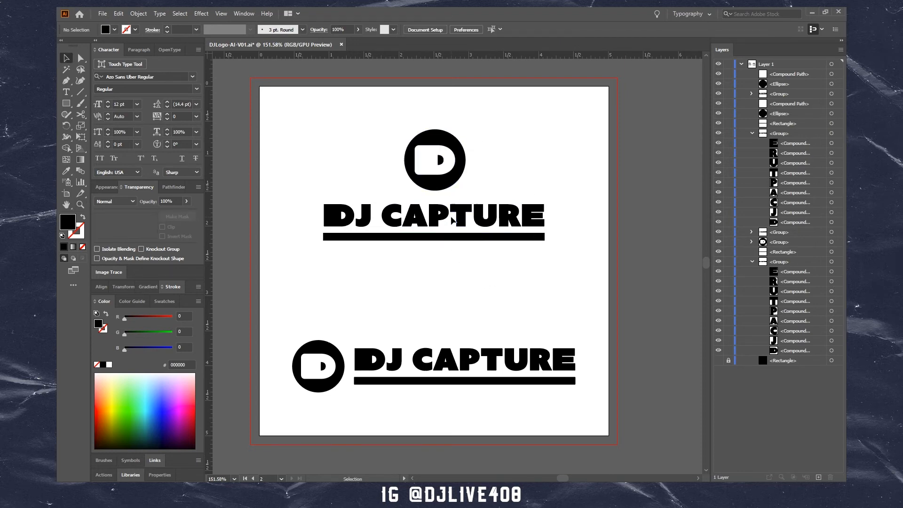
# Fill the lettering and underline of both copied logos with white.
pyautogui.moveTo(416, 255); pyautogui.dragTo(459, 214)
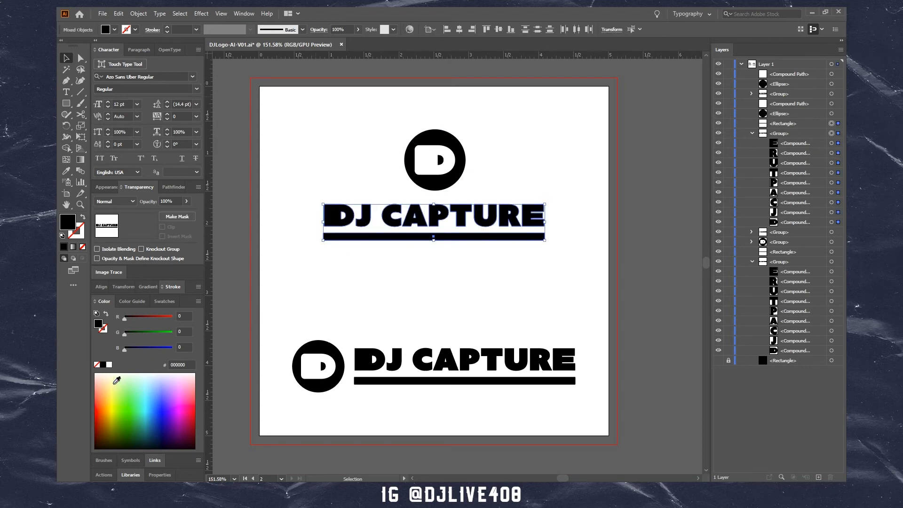
pyautogui.click(109, 369)
pyautogui.moveTo(389, 403); pyautogui.dragTo(469, 327)
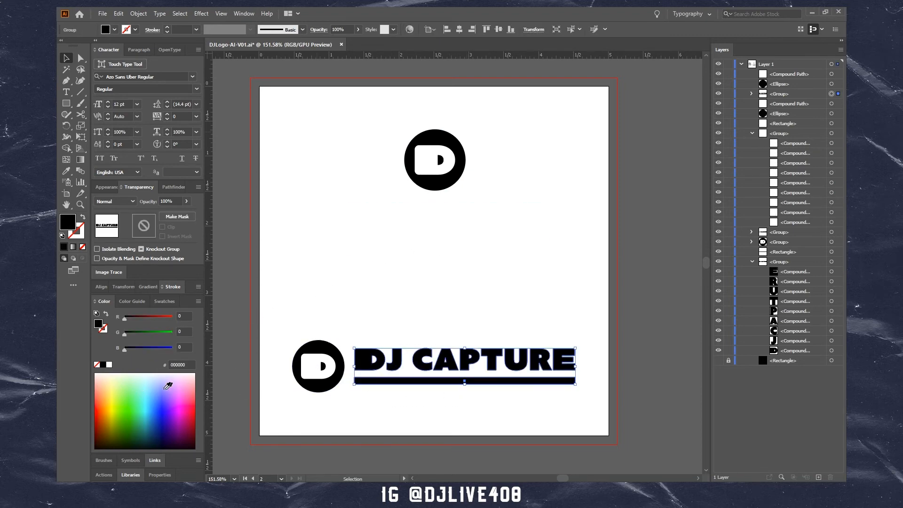
pyautogui.click(109, 364)
# Cut the letter D out of the horizontal logo's emblem circle with the Pathfinder Minus Front operation.
pyautogui.press('z')
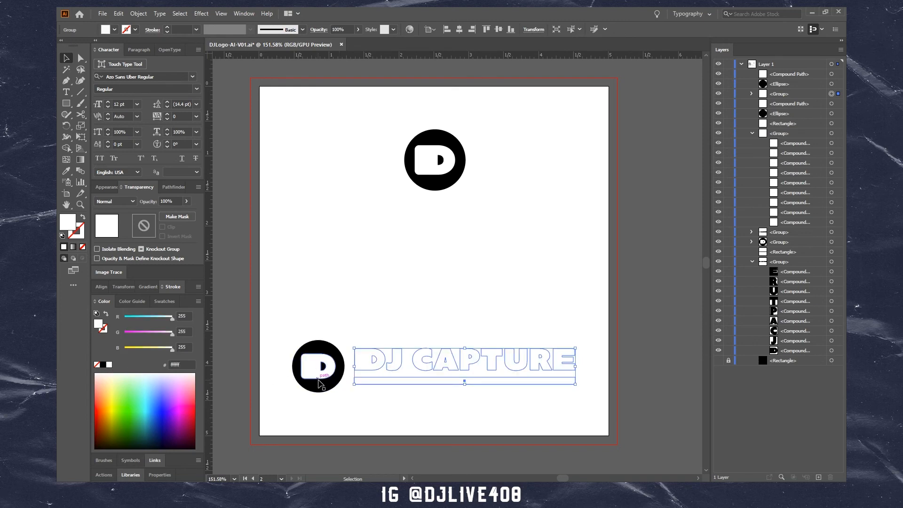
pyautogui.click(298, 369)
pyautogui.moveTo(298, 368); pyautogui.dragTo(413, 354)
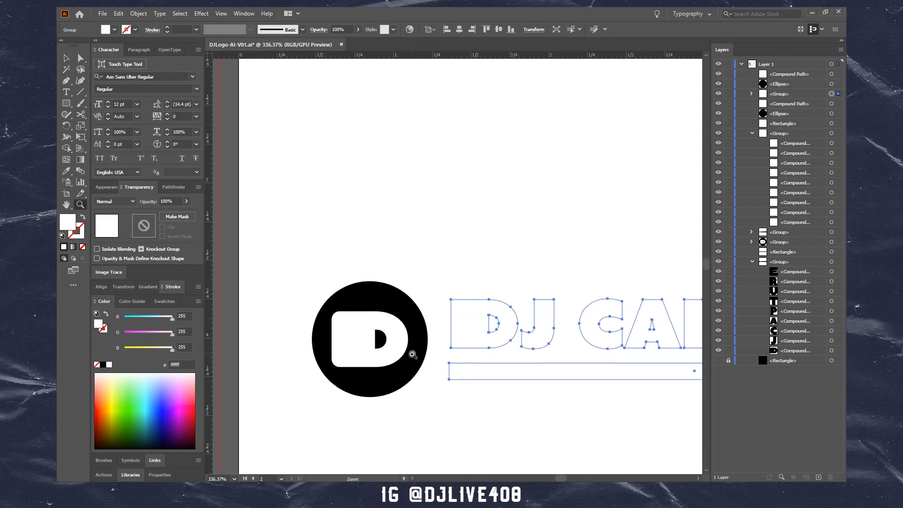
pyautogui.press('v')
pyautogui.click(361, 326)
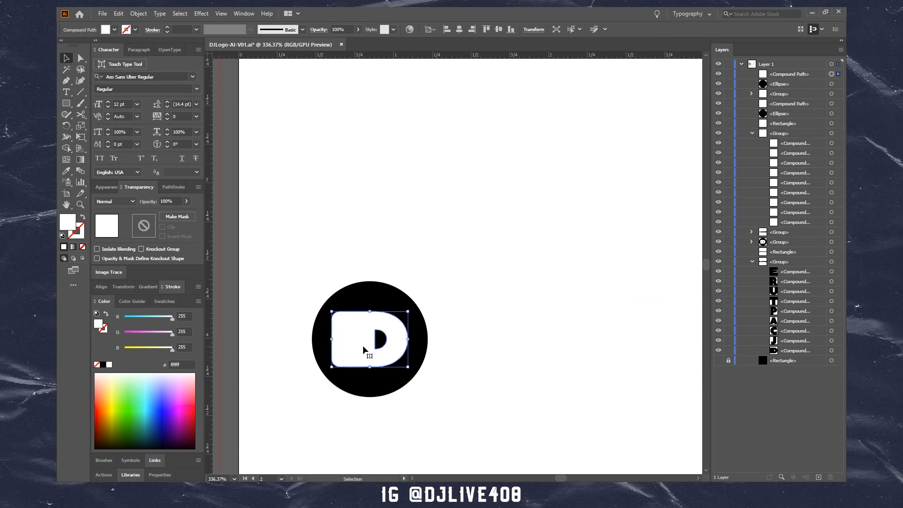
pyautogui.press('z')
pyautogui.keyDown('alt'); pyautogui.click(417, 384); pyautogui.keyUp('alt')
pyautogui.press('v')
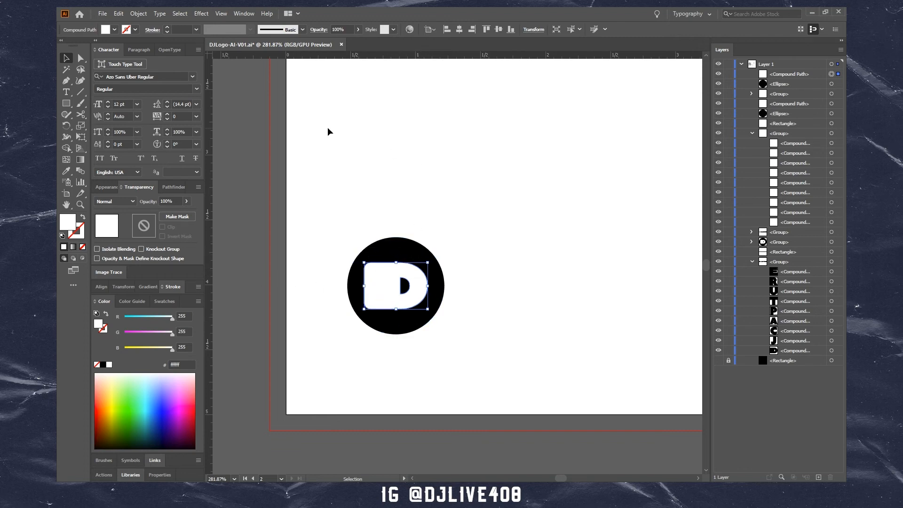
pyautogui.click(244, 13)
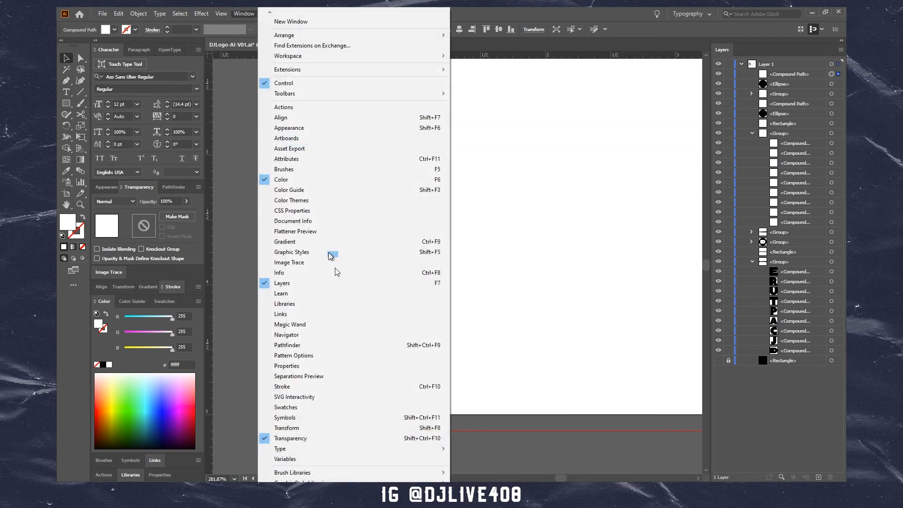
pyautogui.click(358, 346)
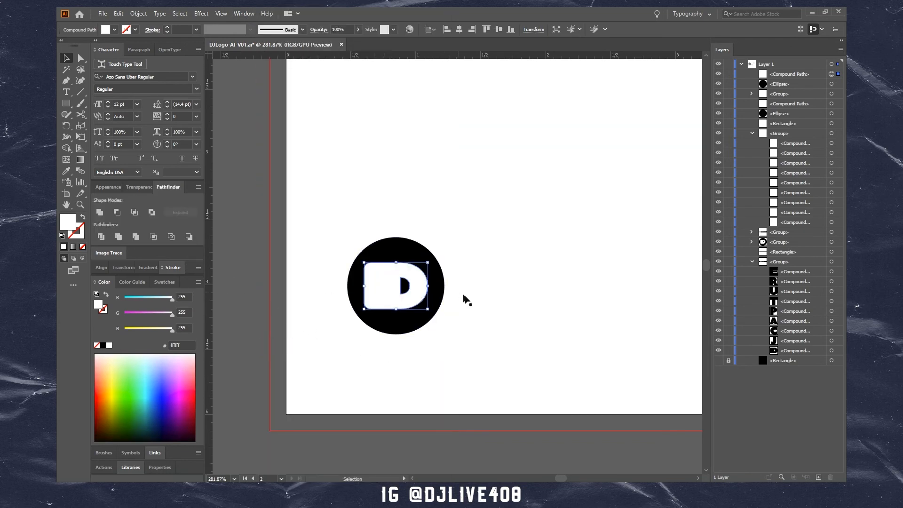
pyautogui.keyDown('shift'); pyautogui.click(404, 326); pyautogui.keyUp('shift')
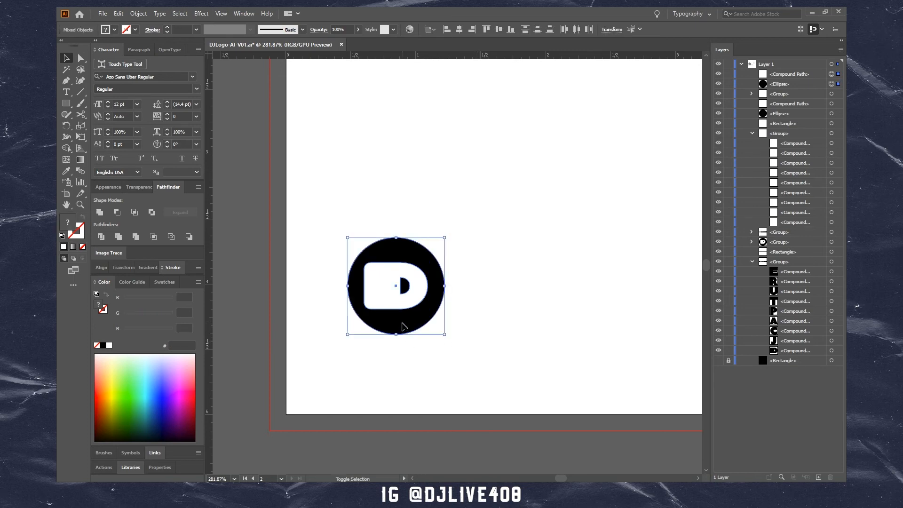
pyautogui.click(117, 213)
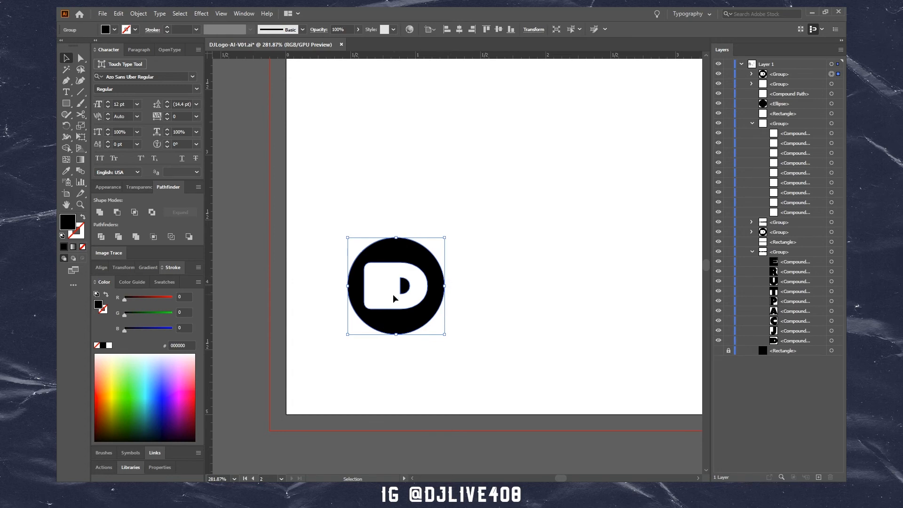
pyautogui.click(427, 371)
# Fill the horizontal logo's cut-out circle emblem with white.
pyautogui.moveTo(477, 300); pyautogui.dragTo(388, 315)
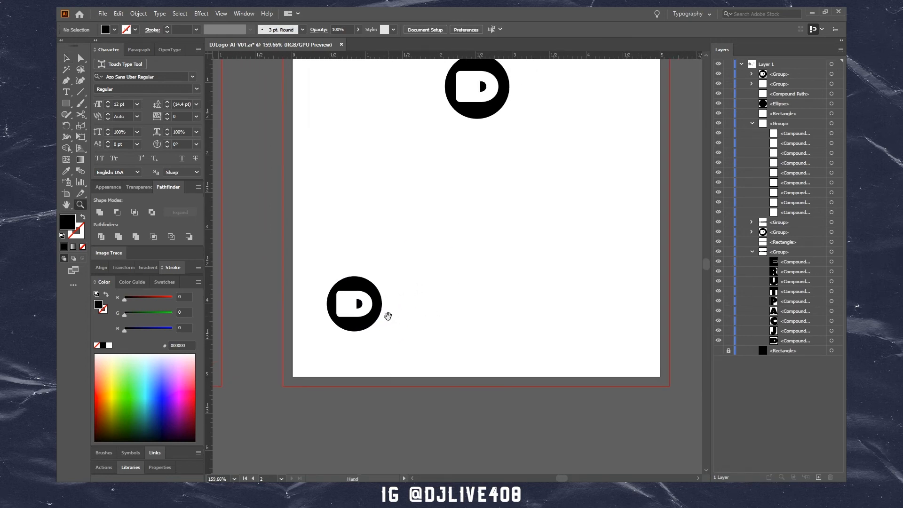
pyautogui.click(357, 324)
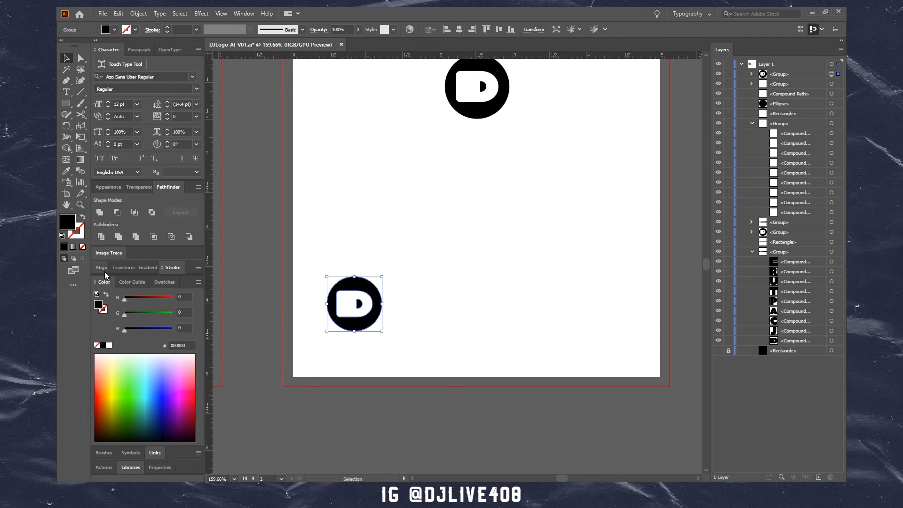
pyautogui.click(110, 346)
pyautogui.moveTo(402, 366); pyautogui.dragTo(336, 390)
pyautogui.click(359, 379)
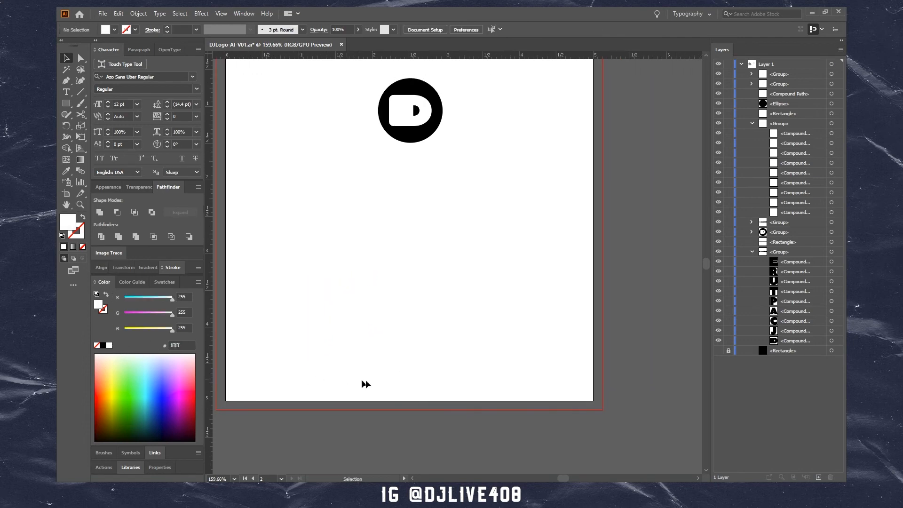
# Show the black background rectangle again and select the horizontal logo's emblem on it.
pyautogui.click(718, 352)
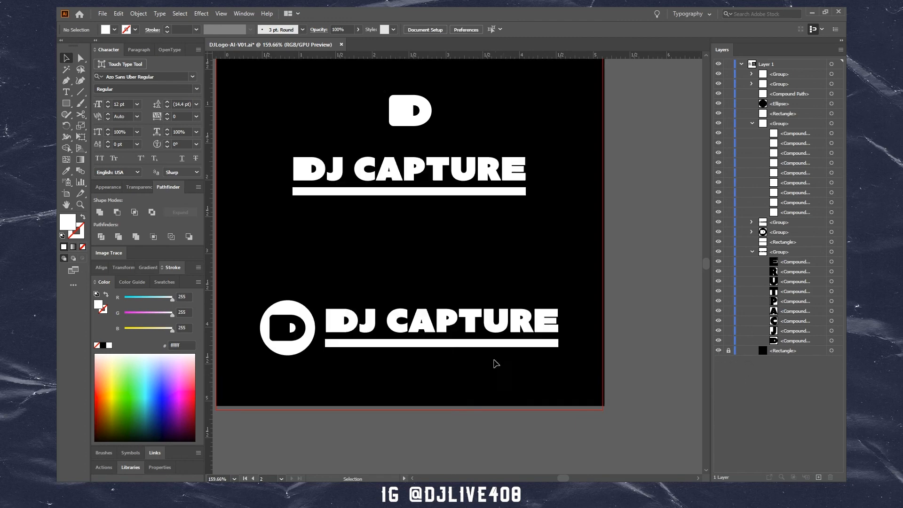
pyautogui.moveTo(495, 365); pyautogui.dragTo(508, 369)
pyautogui.click(304, 360)
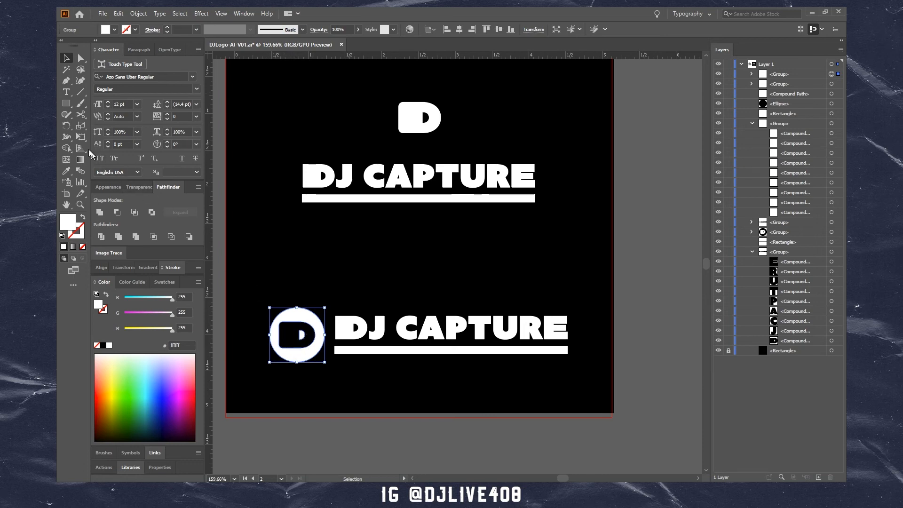
# Draw an orange (FF5015) rectangle about 5.31 in by 1.94 in across the second artboard's lower part, layered just above the black background.
pyautogui.click(66, 104)
pyautogui.moveTo(226, 272); pyautogui.dragTo(616, 415)
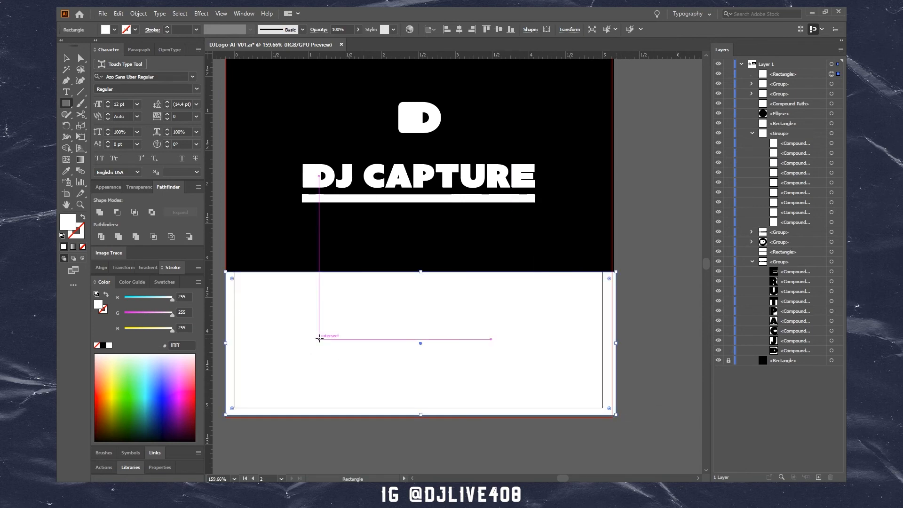
pyautogui.click(102, 389)
pyautogui.click(101, 389)
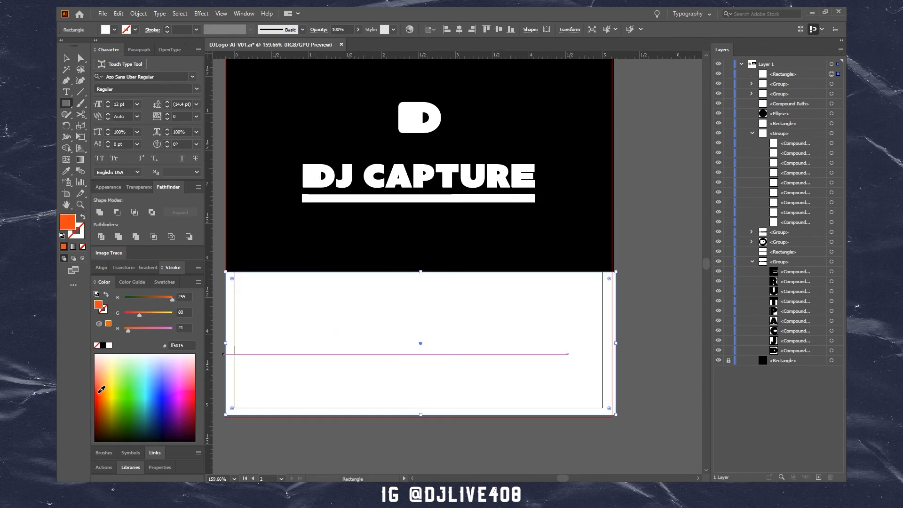
pyautogui.click(66, 59)
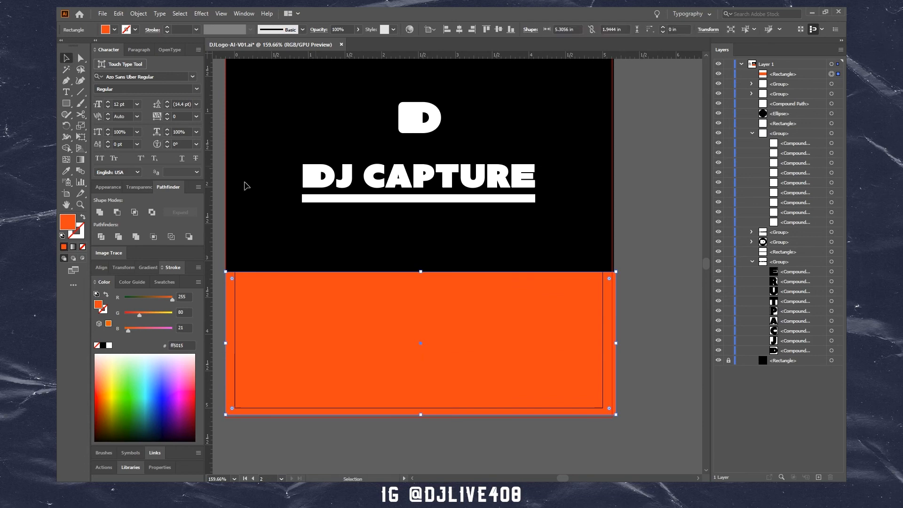
pyautogui.moveTo(781, 74); pyautogui.dragTo(759, 355)
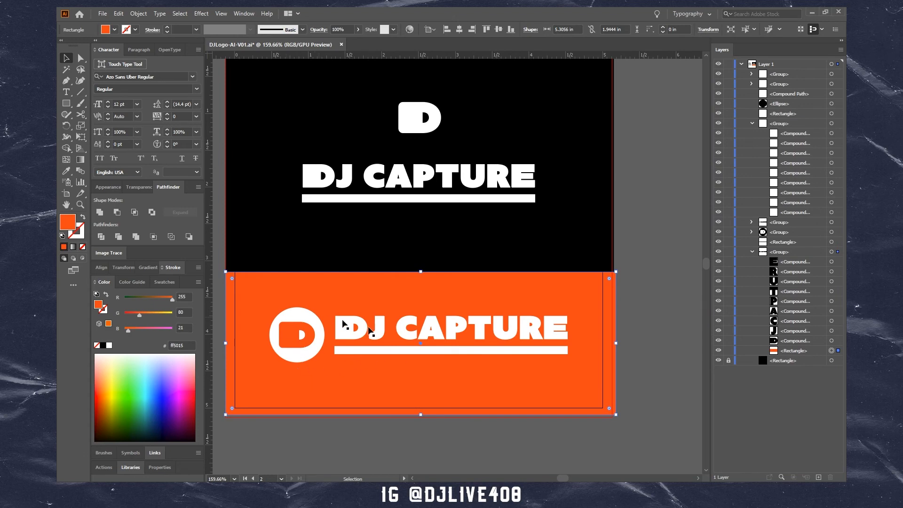
# Deselect the orange rectangle and hide both the black and the orange background rectangles to expose the stacked logo's emblem.
pyautogui.scroll(1, 296, 345)
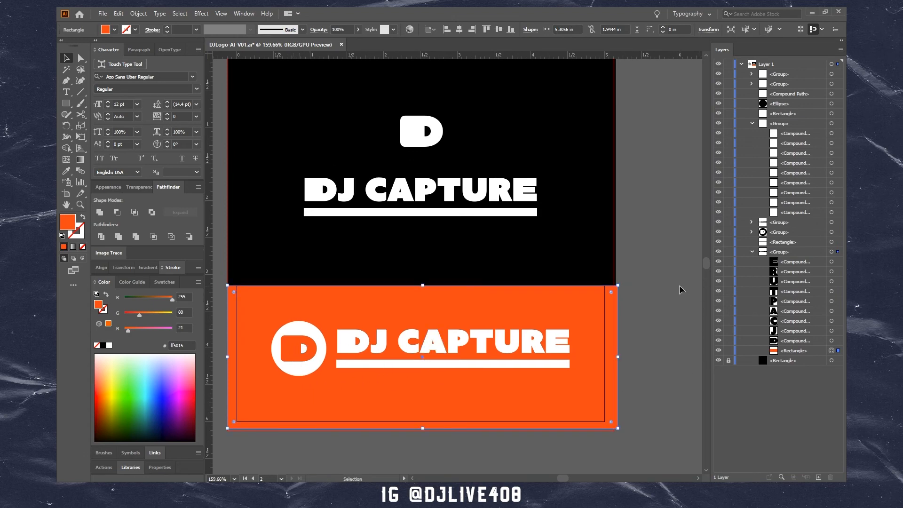
pyautogui.click(631, 253)
pyautogui.scroll(3, 630, 253)
pyautogui.press('z')
pyautogui.moveTo(375, 201); pyautogui.dragTo(433, 208)
pyautogui.press('v')
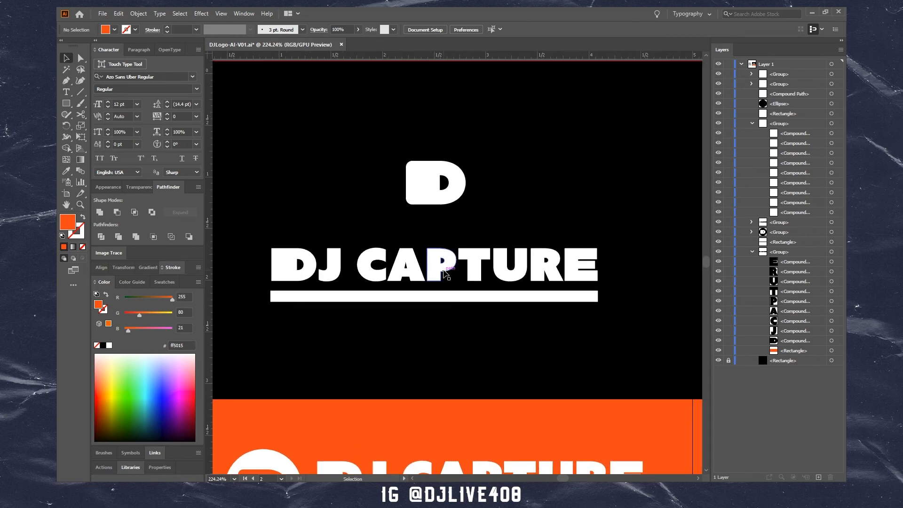
pyautogui.click(718, 361)
pyautogui.click(718, 351)
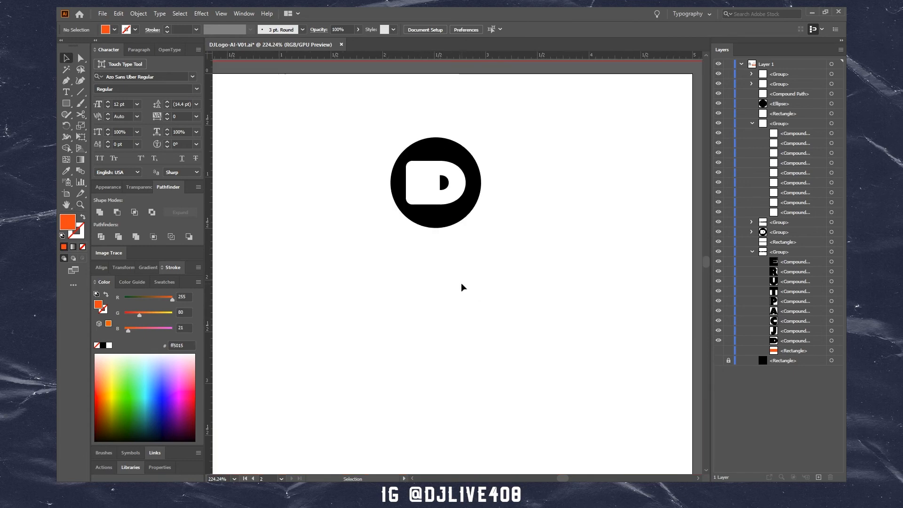
# Fill the stacked logo's D with black and its circle with white, and show the black background rectangle again.
pyautogui.click(434, 201)
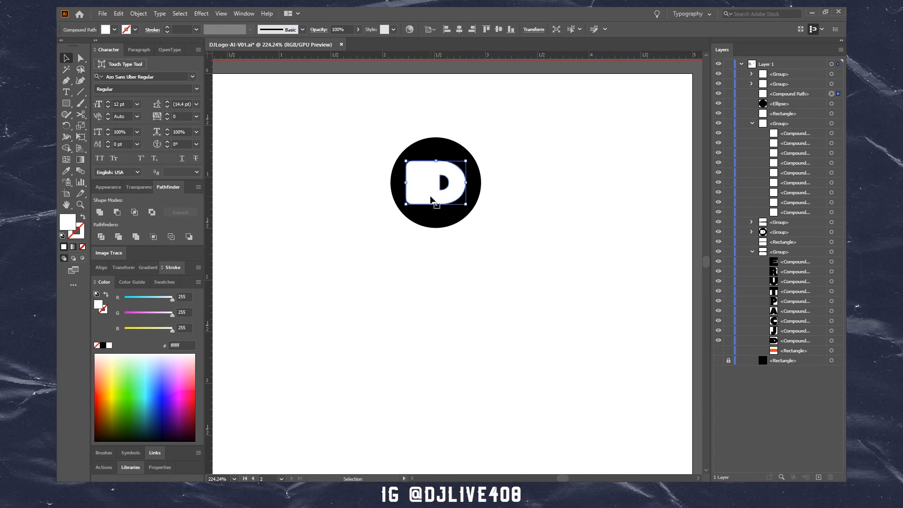
pyautogui.moveTo(428, 202); pyautogui.dragTo(293, 258)
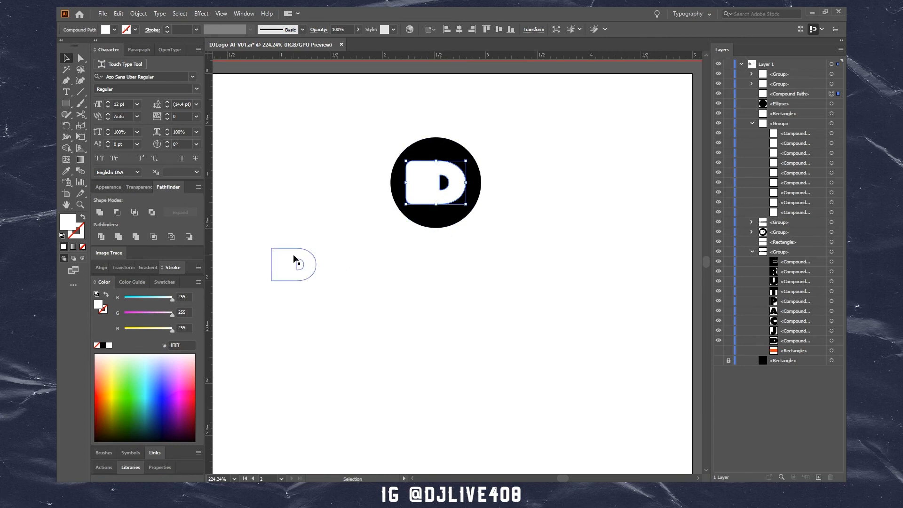
pyautogui.click(103, 347)
pyautogui.click(427, 225)
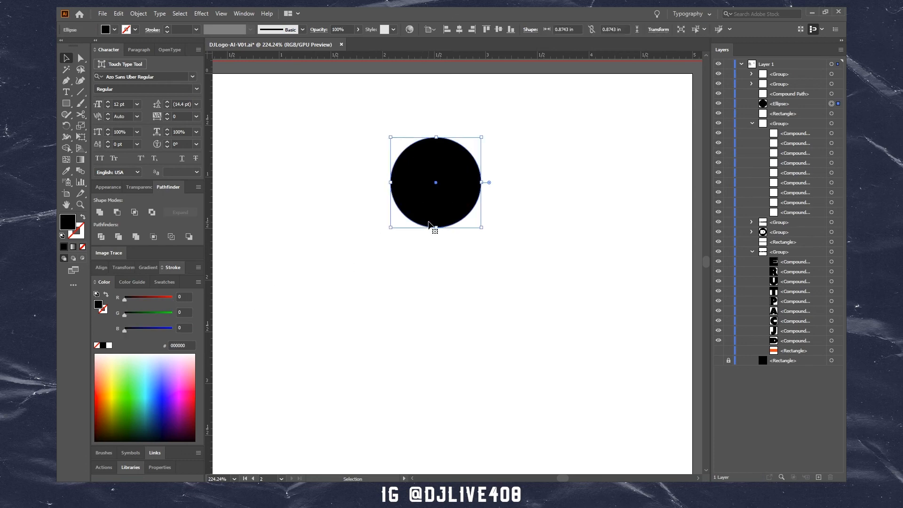
pyautogui.click(110, 346)
pyautogui.press('a')
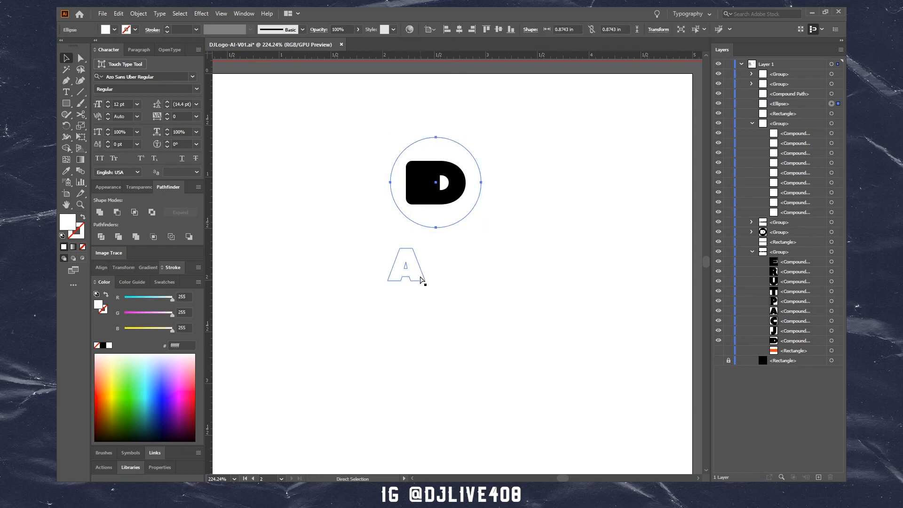
pyautogui.scroll(-2, 420, 281)
pyautogui.press('v')
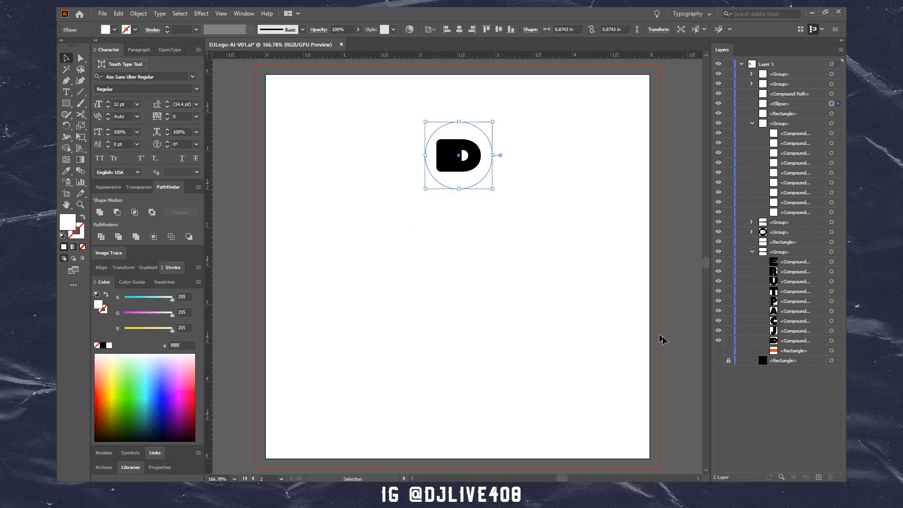
pyautogui.click(718, 361)
pyautogui.click(662, 292)
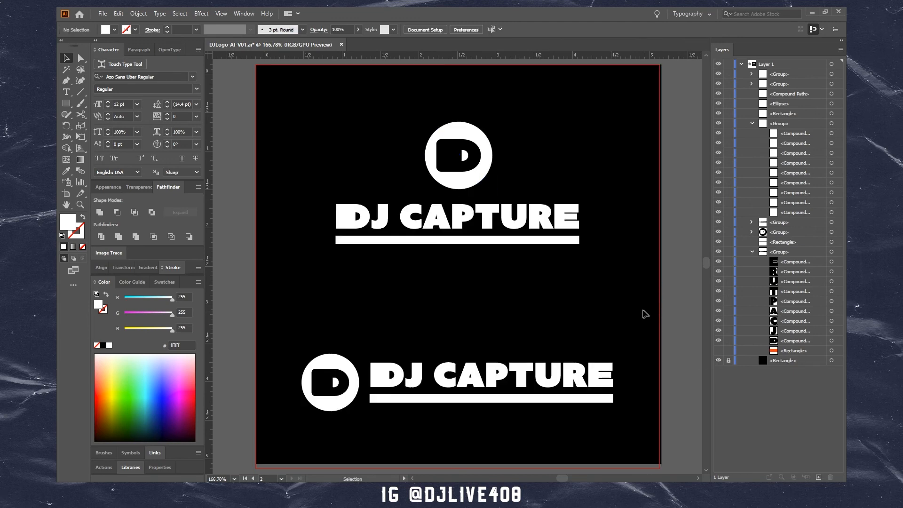
pyautogui.moveTo(640, 294); pyautogui.dragTo(632, 311)
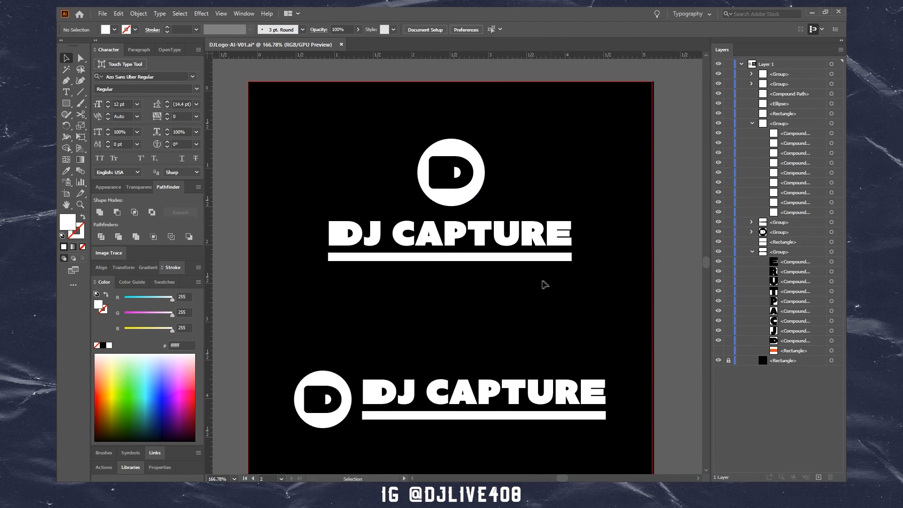
# Show the orange rectangle again, move it straight up behind the stacked logo and extend its height downward.
pyautogui.click(718, 351)
pyautogui.click(833, 350)
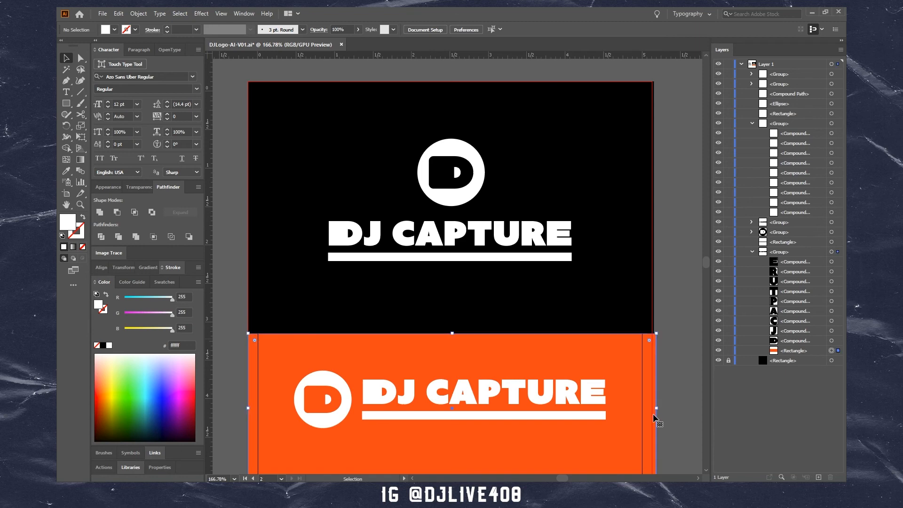
pyautogui.moveTo(536, 349); pyautogui.dragTo(536, 145)
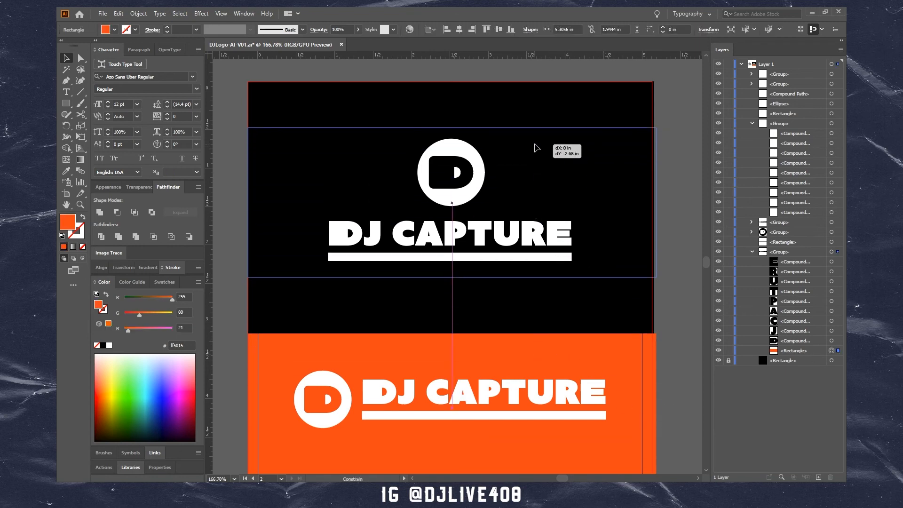
pyautogui.moveTo(452, 272); pyautogui.dragTo(453, 304)
pyautogui.click(503, 80)
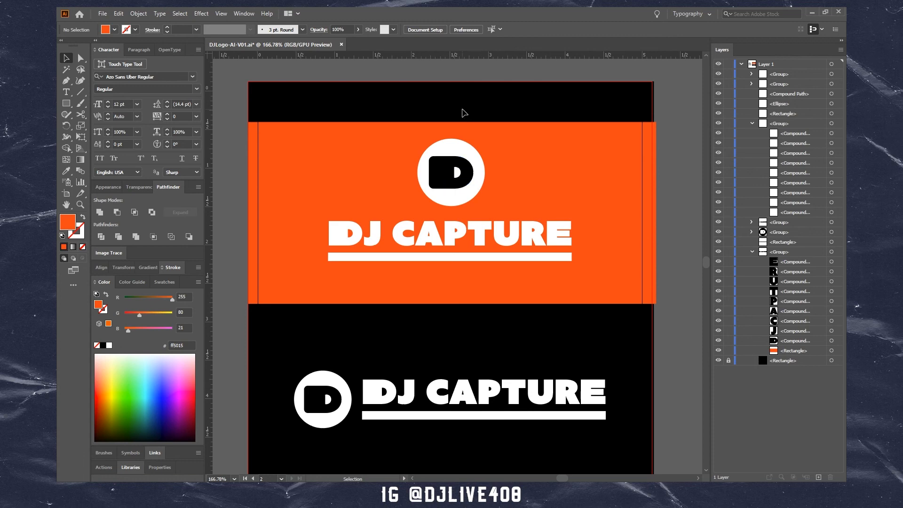
# Compare the stacked logo's filled D emblem on orange with the horizontal logo's cut-out emblem on black.
pyautogui.scroll(-1, 443, 184)
pyautogui.scroll(-1, 410, 323)
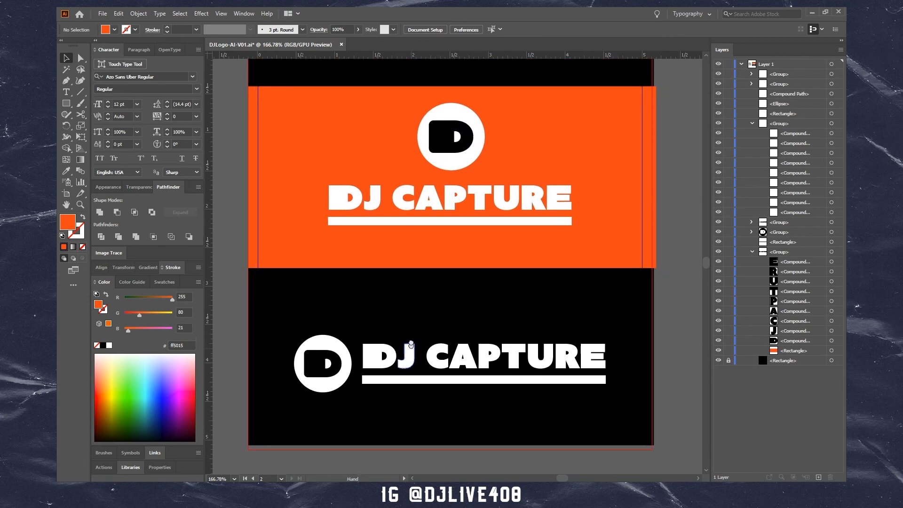
pyautogui.click(337, 353)
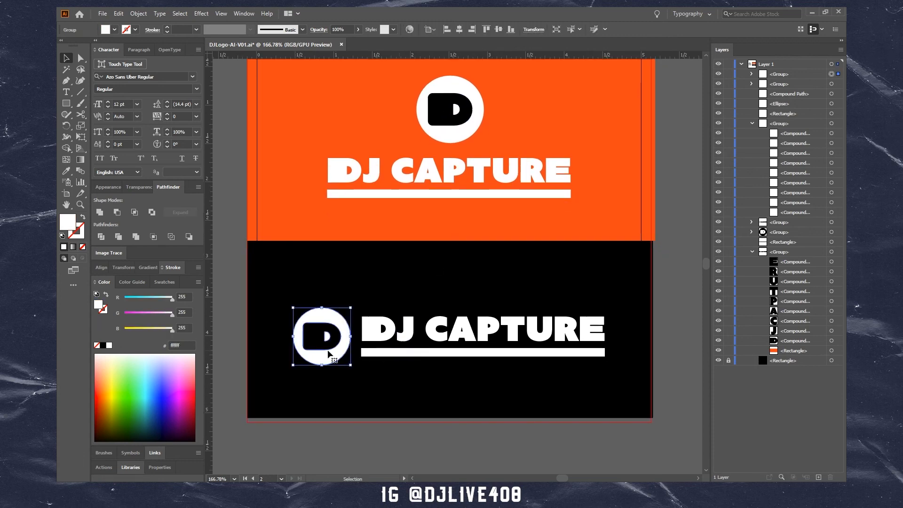
pyautogui.click(329, 288)
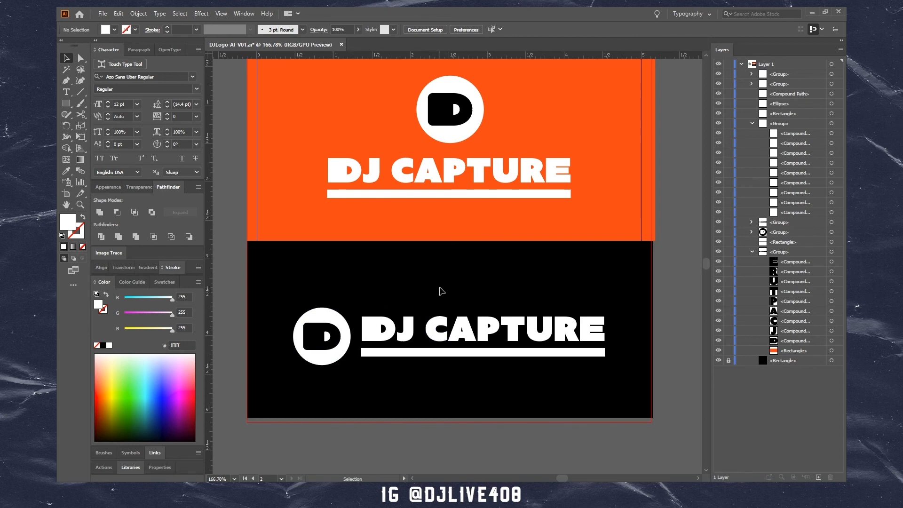
pyautogui.moveTo(437, 238); pyautogui.dragTo(535, 303)
pyautogui.press('z')
pyautogui.press('c')
pyautogui.press('v')
pyautogui.moveTo(313, 307); pyautogui.dragTo(425, 289)
pyautogui.press('z')
pyautogui.press('v')
pyautogui.hscroll(10, 508, 298)
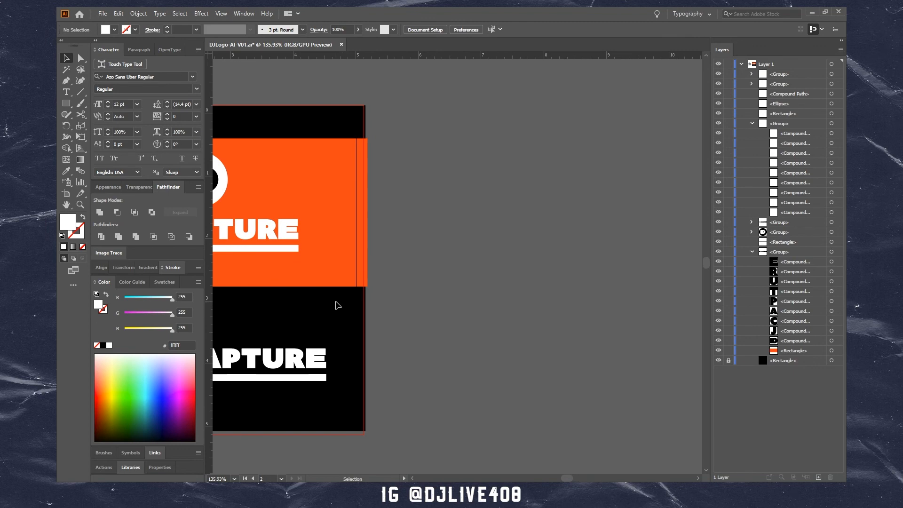
# Add a third artboard, move it clear of the second one, and reduce its height to about 2.47 in, keeping the 5 in width.
pyautogui.hotkey('ctrl', '-')
pyautogui.hotkey('ctrl', '-')
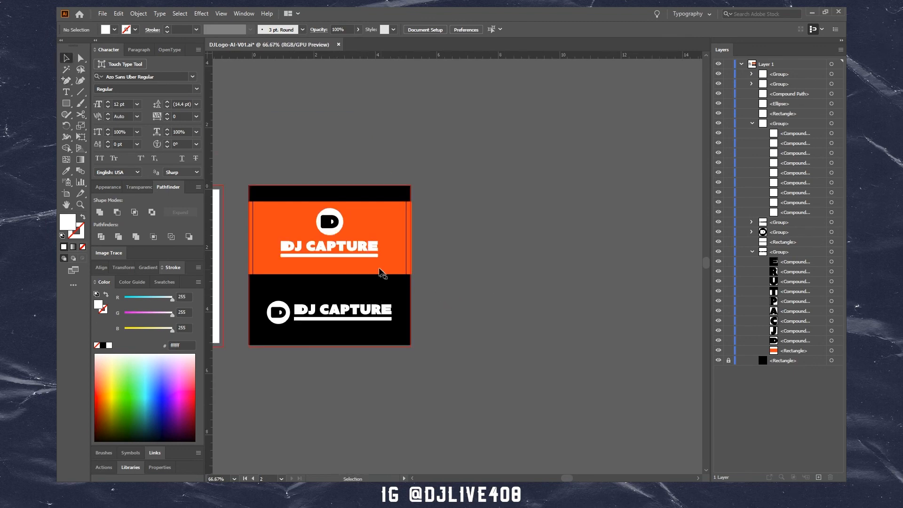
pyautogui.hotkey('shift', 'o')
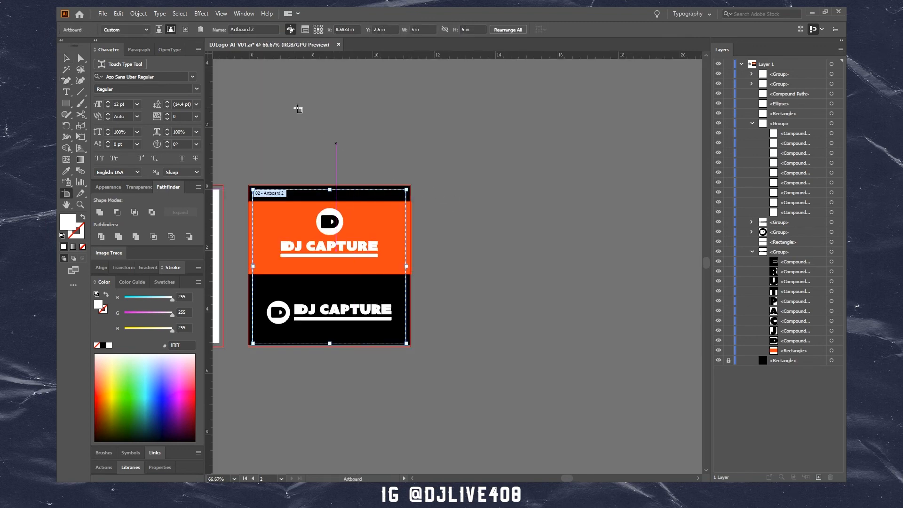
pyautogui.click(186, 29)
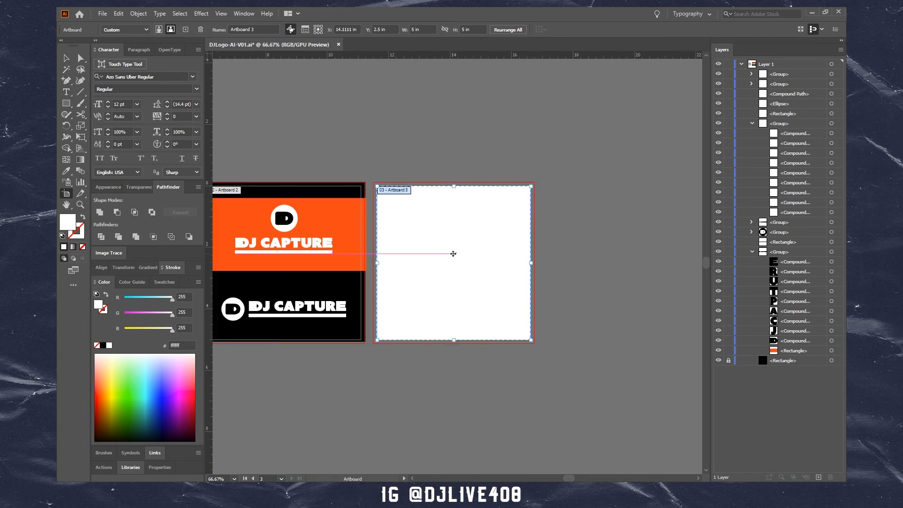
pyautogui.moveTo(448, 251); pyautogui.dragTo(565, 217)
pyautogui.moveTo(569, 187); pyautogui.dragTo(571, 225)
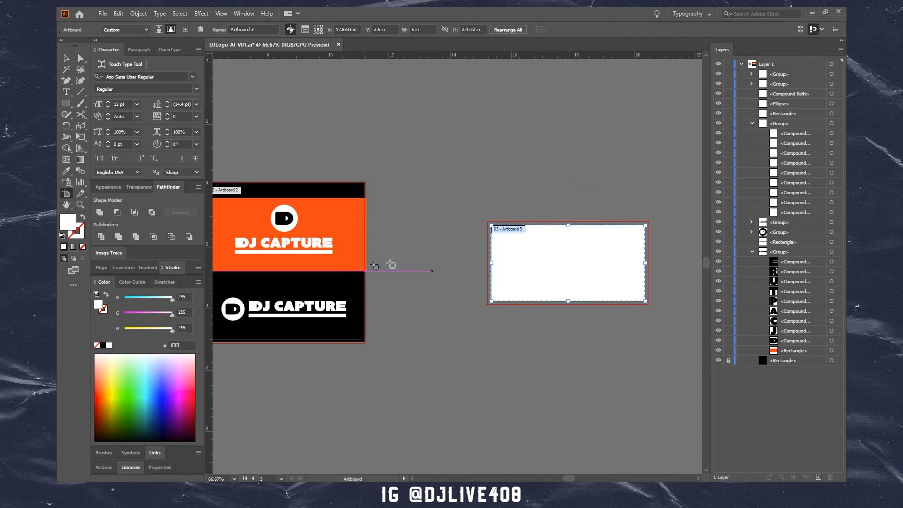
pyautogui.press('Escape')
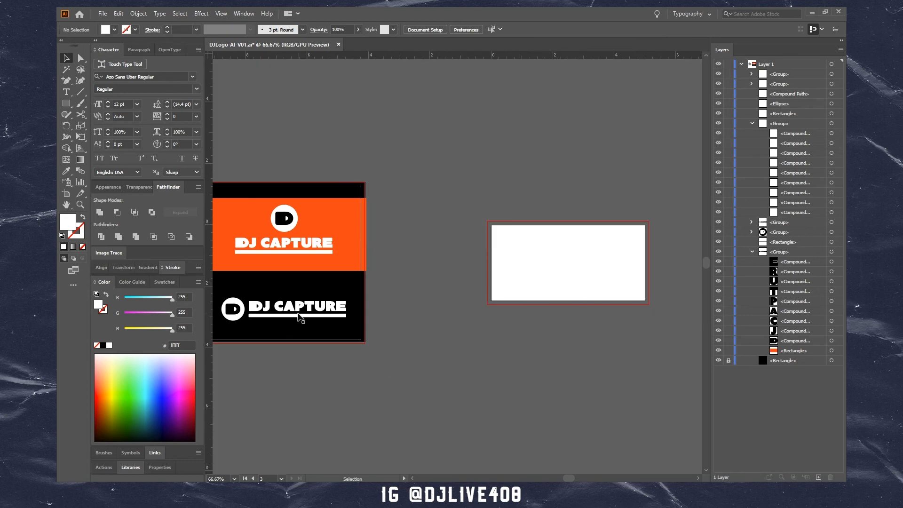
# Group the horizontal logo's emblem and wordmark and place a copy of the group on the third artboard.
pyautogui.click(240, 316)
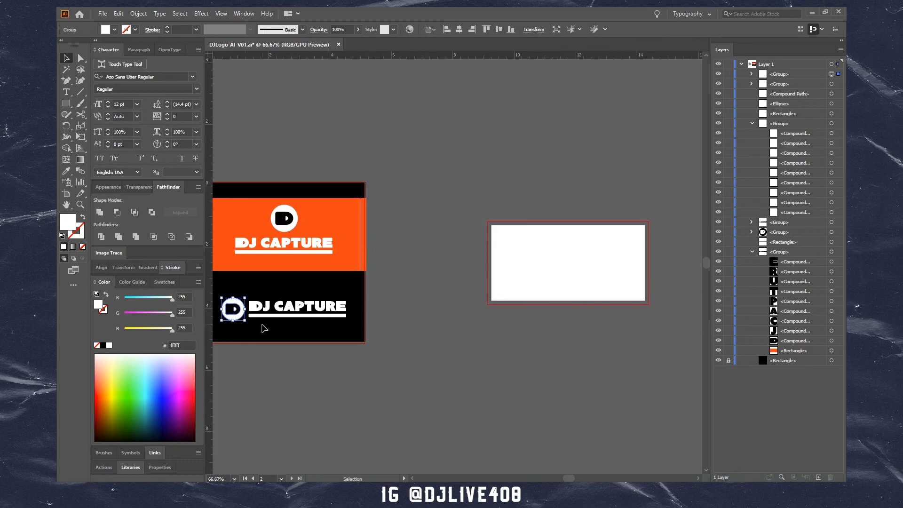
pyautogui.moveTo(318, 362); pyautogui.dragTo(394, 383)
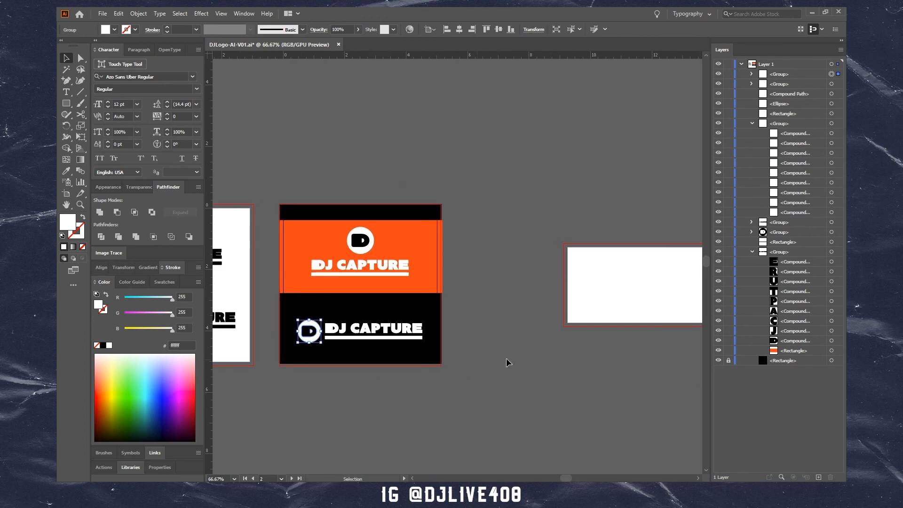
pyautogui.moveTo(305, 361); pyautogui.dragTo(458, 319)
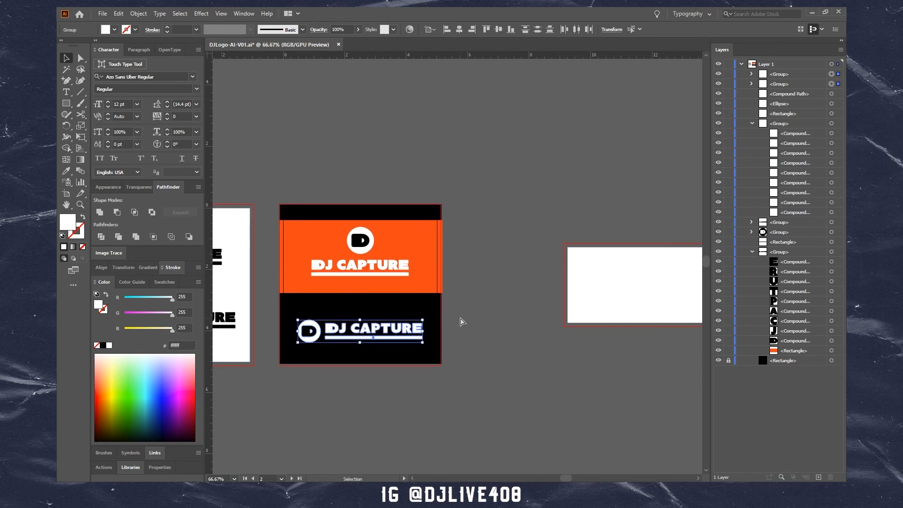
pyautogui.hotkey('ctrl', 'g')
pyautogui.moveTo(315, 327); pyautogui.dragTo(613, 280)
# Fill the copied horizontal logo on the third artboard with black.
pyautogui.moveTo(590, 347); pyautogui.dragTo(468, 361)
pyautogui.press('z')
pyautogui.moveTo(558, 322); pyautogui.dragTo(660, 308)
pyautogui.press('v')
pyautogui.click(500, 272)
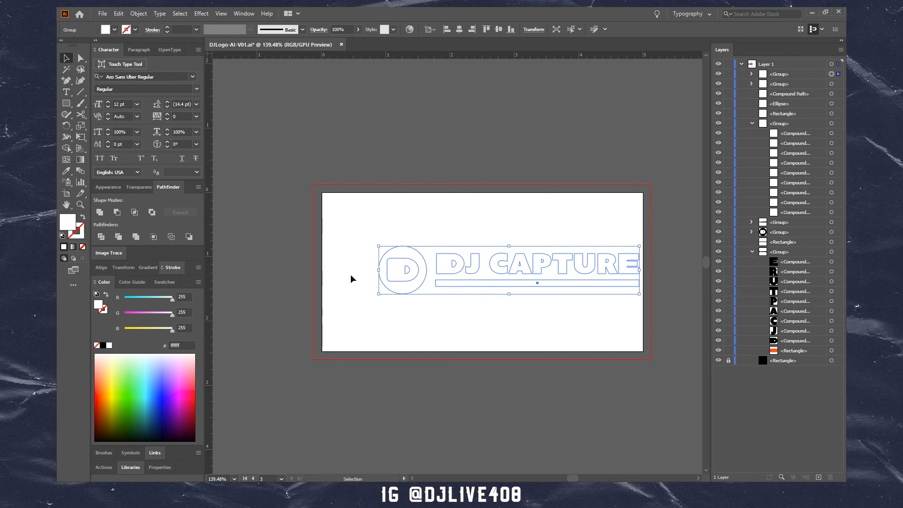
pyautogui.click(103, 346)
pyautogui.click(441, 312)
pyautogui.click(397, 285)
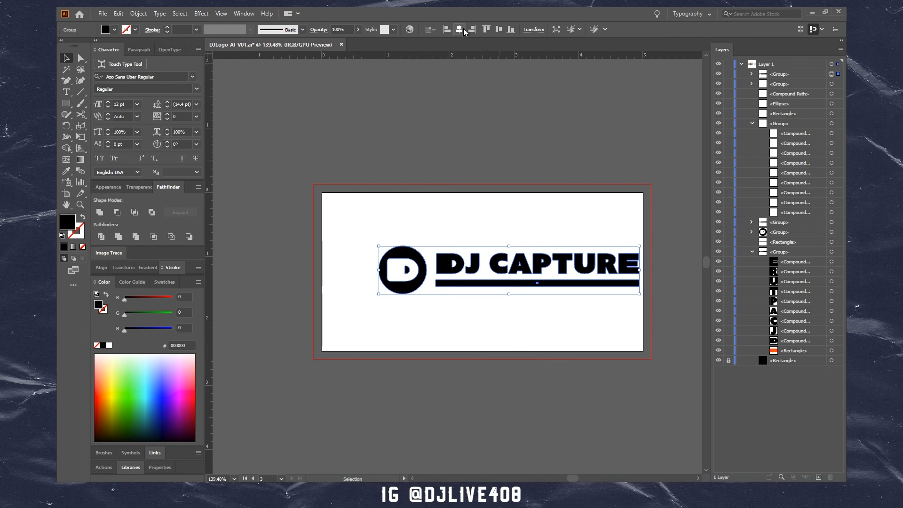
# Centre the black logo on the third artboard and enlarge it proportionally to nearly the artboard's full width.
pyautogui.click(459, 30)
pyautogui.click(496, 229)
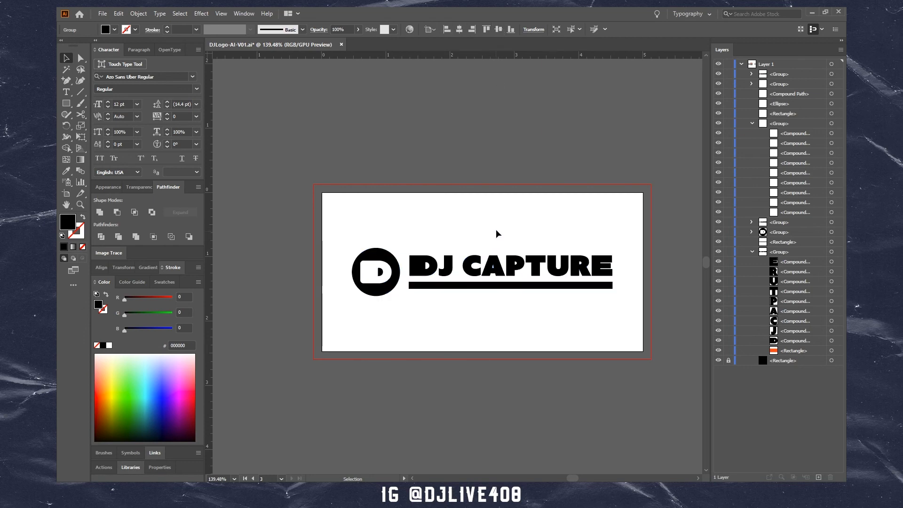
pyautogui.click(535, 272)
pyautogui.moveTo(613, 245); pyautogui.dragTo(625, 221)
pyautogui.click(540, 219)
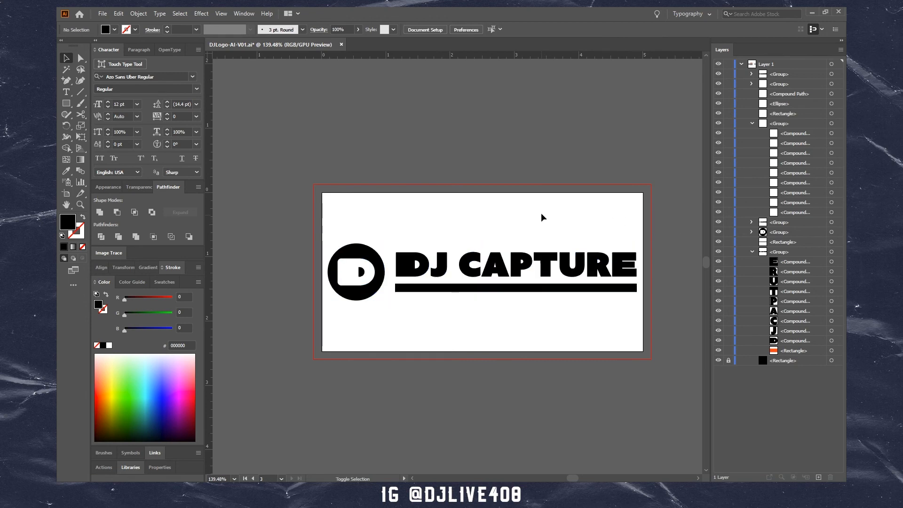
# Reduce the third artboard's height so that it closely frames the black horizontal logo.
pyautogui.hotkey('shift', 'o')
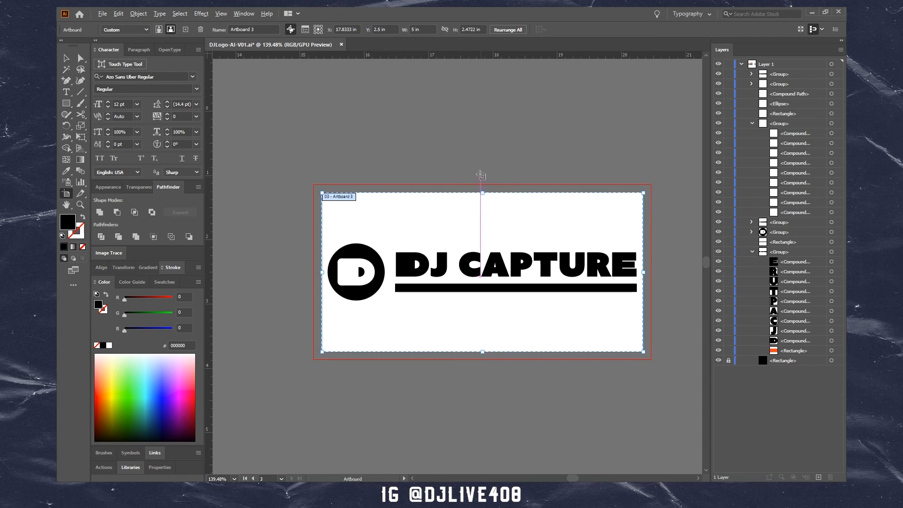
pyautogui.moveTo(482, 193); pyautogui.dragTo(480, 238)
pyautogui.press('Escape')
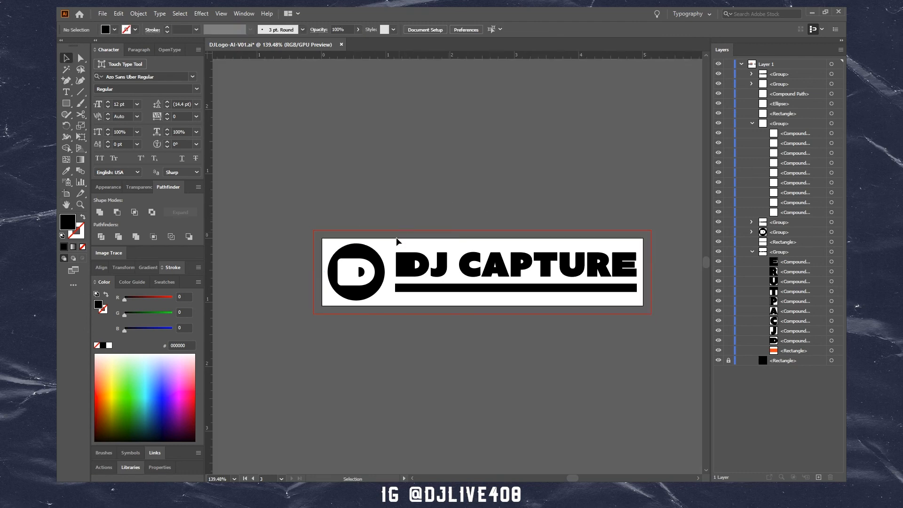
# Open Export for Screens for the document's artboards.
pyautogui.hotkey('ctrl', '=')
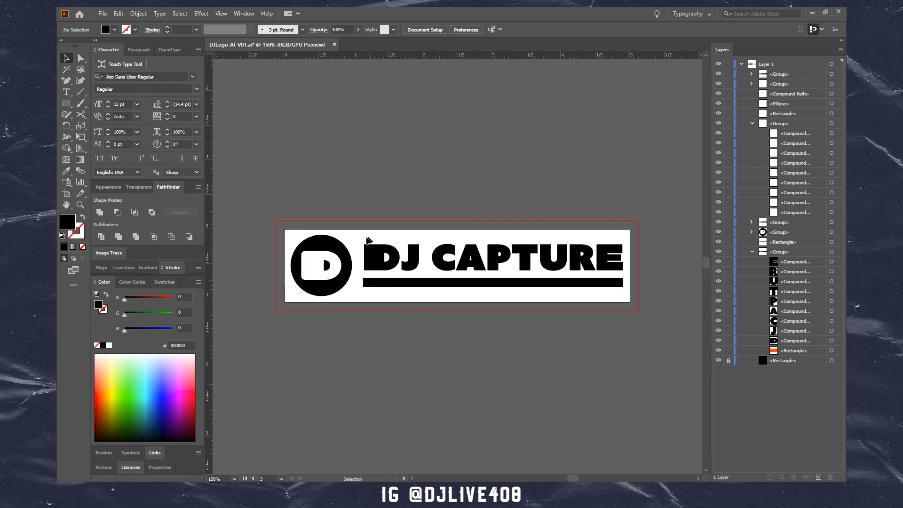
pyautogui.click(103, 14)
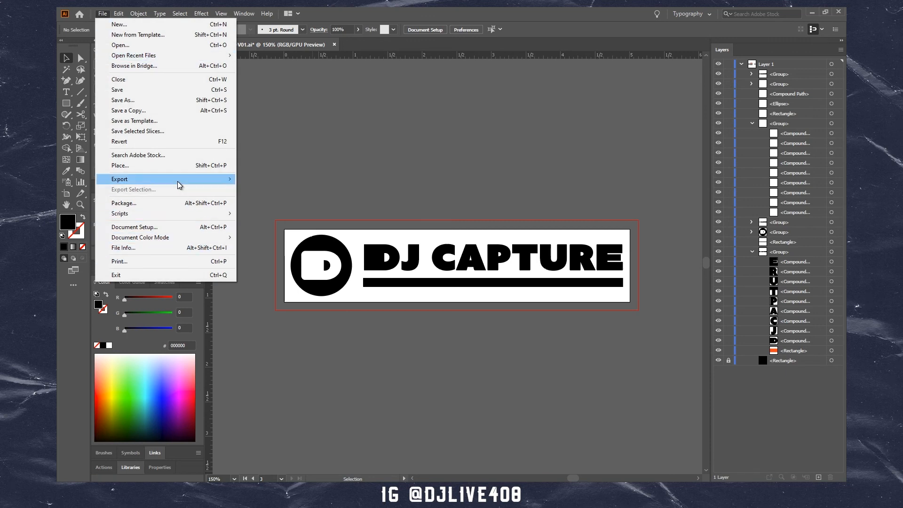
pyautogui.moveTo(177, 181)
pyautogui.click(305, 180)
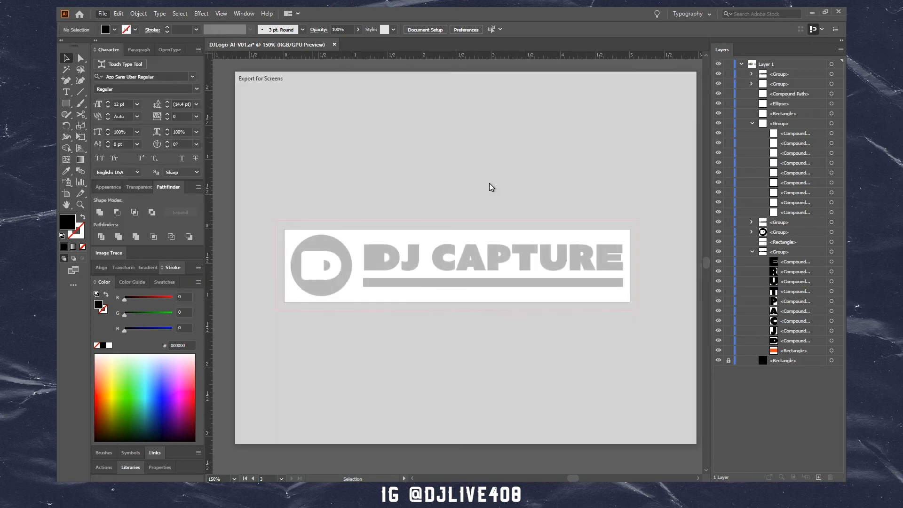
pyautogui.moveTo(419, 76); pyautogui.dragTo(442, 62)
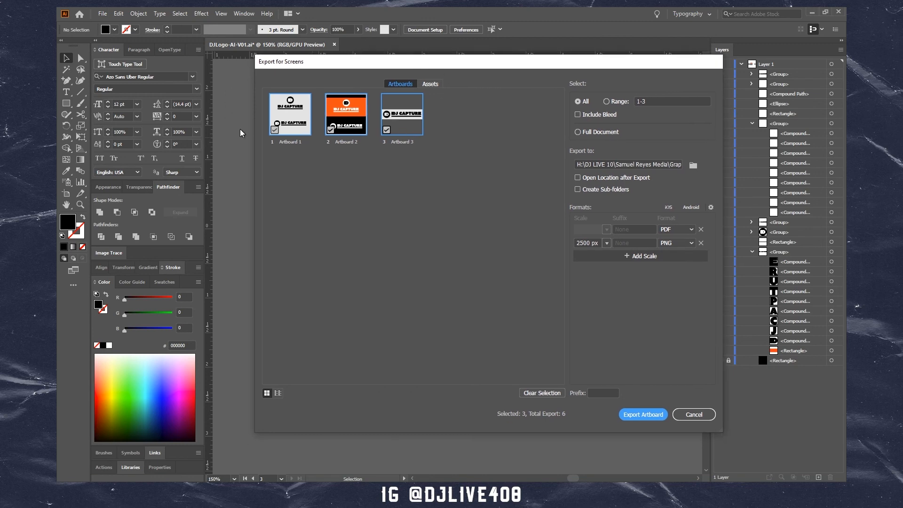
# Limit the export to the third artboard and rename it DJ-Capture-Blk.
pyautogui.click(275, 131)
pyautogui.click(331, 131)
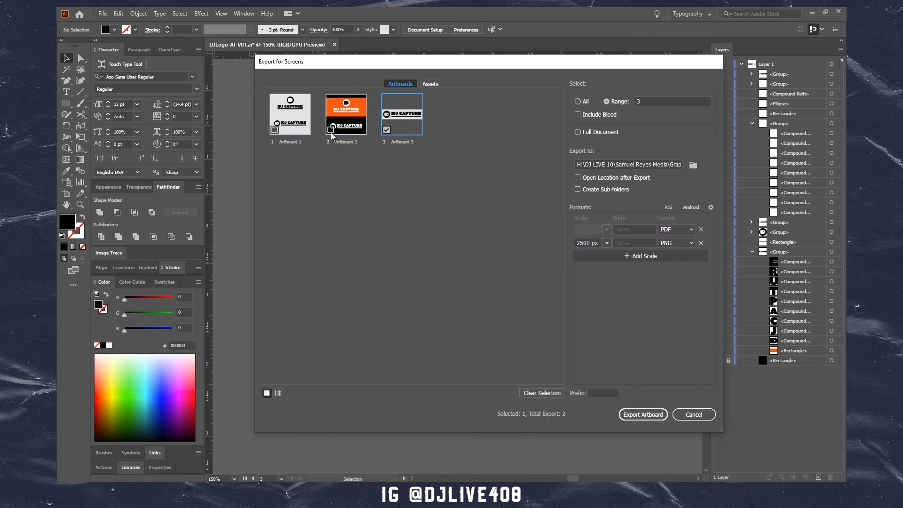
pyautogui.click(400, 142)
pyautogui.write('DKJ')
pyautogui.write('lk')
# Set the export location to the Final Files folder of the How-To-Design-DJ-Logo-052920 project.
pyautogui.click(697, 166)
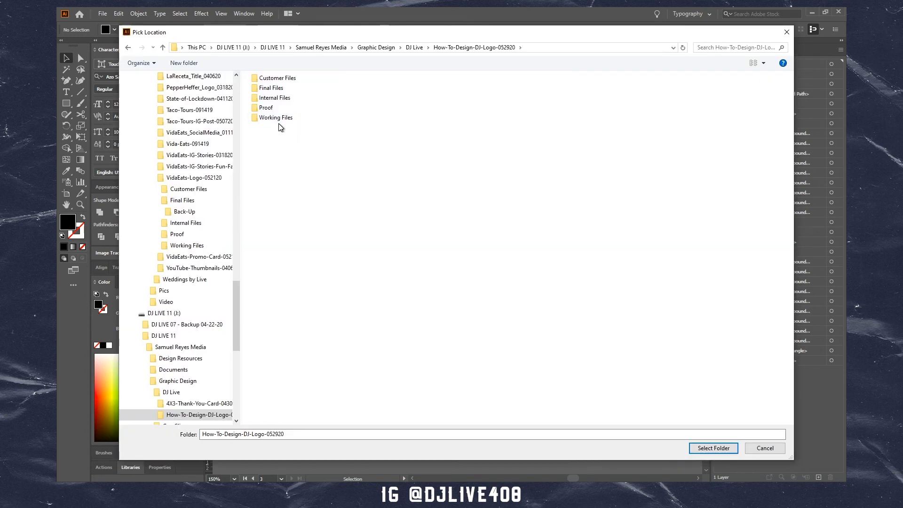
pyautogui.doubleClick(271, 88)
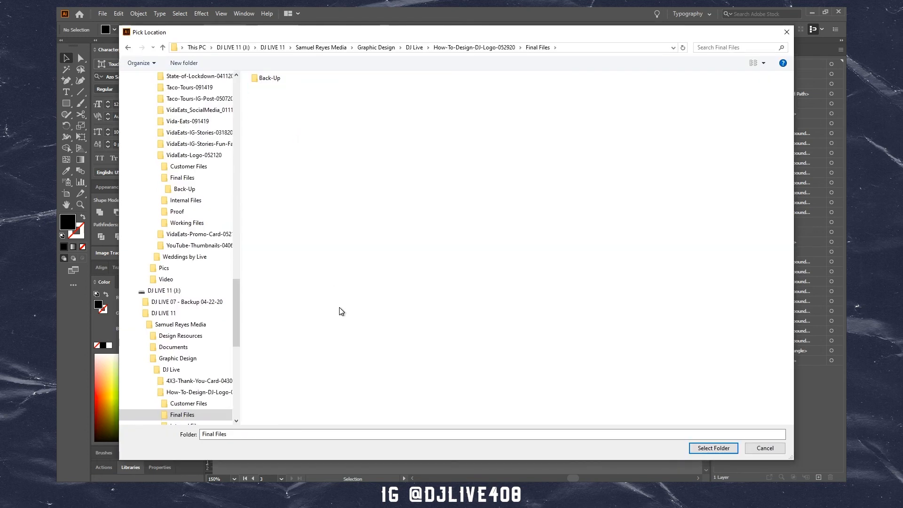
pyautogui.click(704, 447)
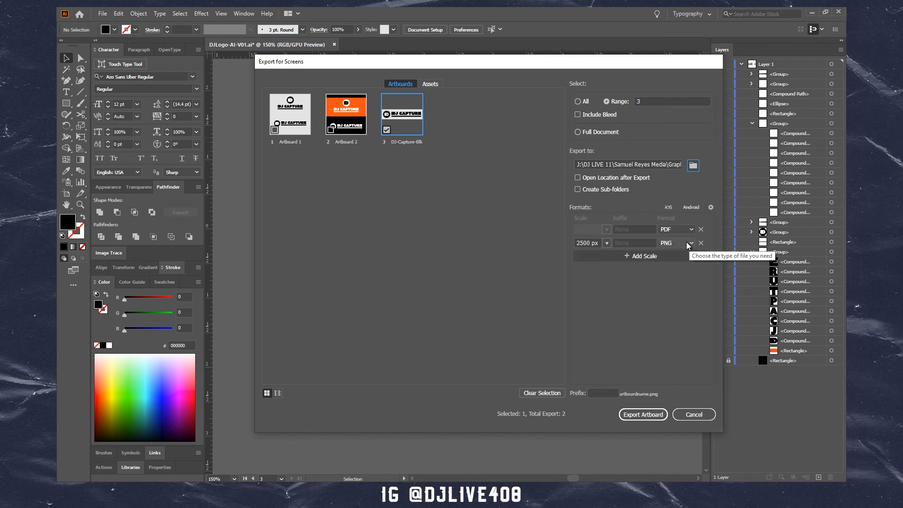
# Add a third export format as JPG 100 at 2500 px.
pyautogui.click(626, 256)
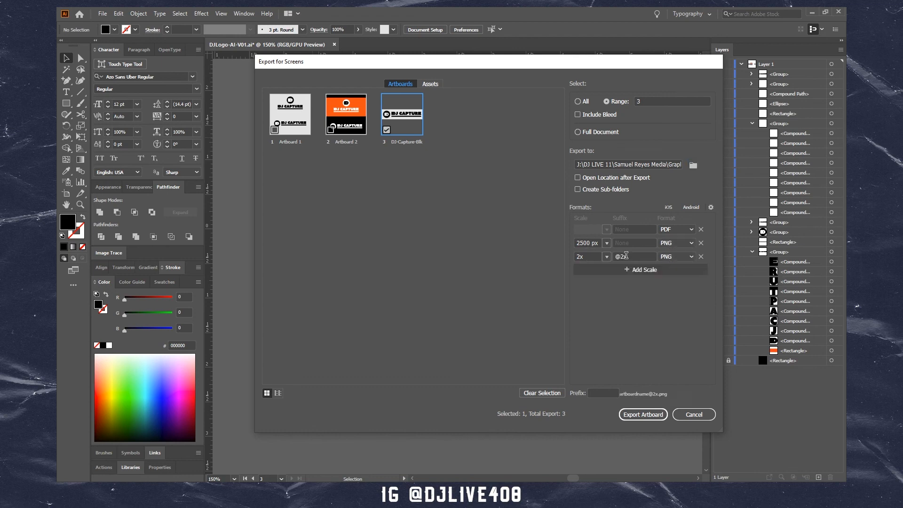
pyautogui.click(685, 257)
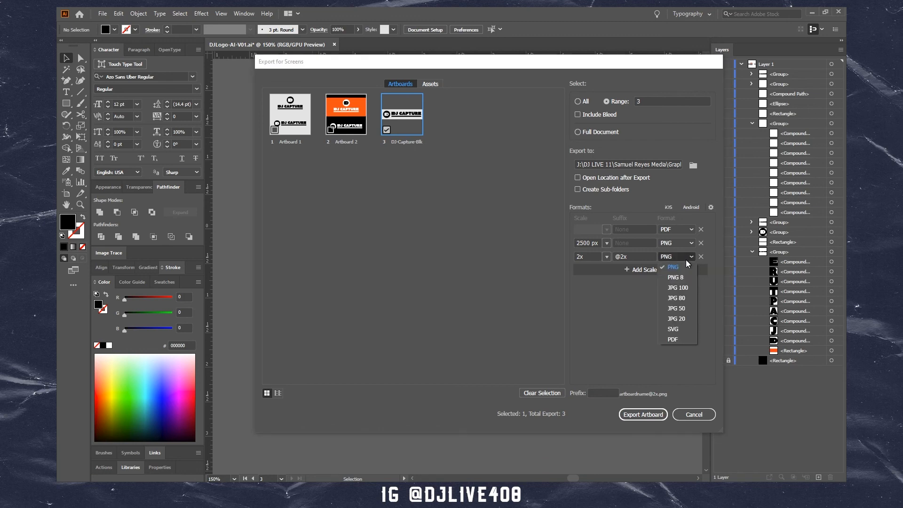
pyautogui.click(687, 288)
pyautogui.click(595, 256)
pyautogui.write('2500')
pyautogui.click(636, 305)
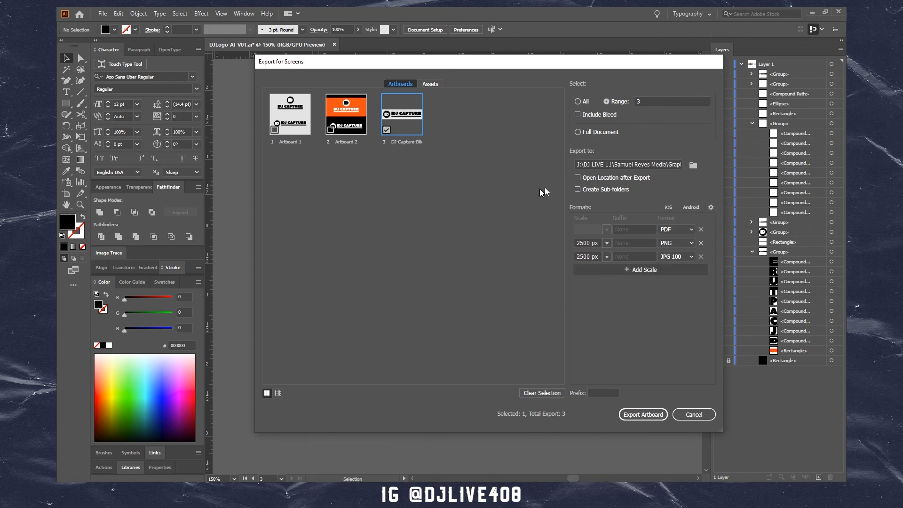
# Export the third artboard and check the DJ-Capture-Blk files in the Final Files folder.
pyautogui.click(641, 416)
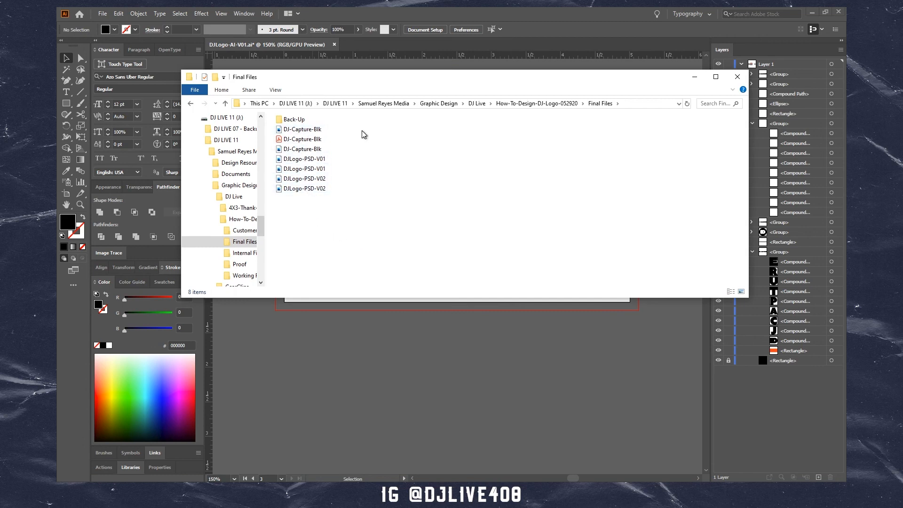
pyautogui.click(302, 131)
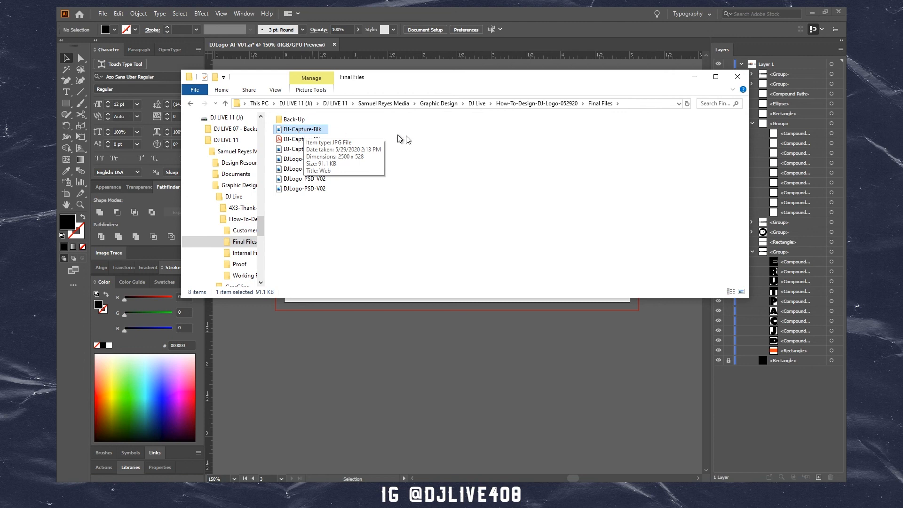
pyautogui.press('Down')
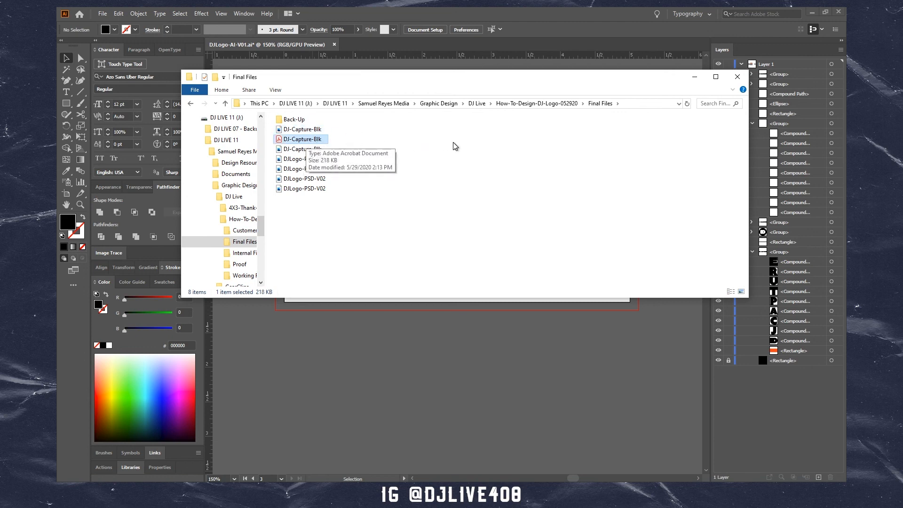
pyautogui.press('Down')
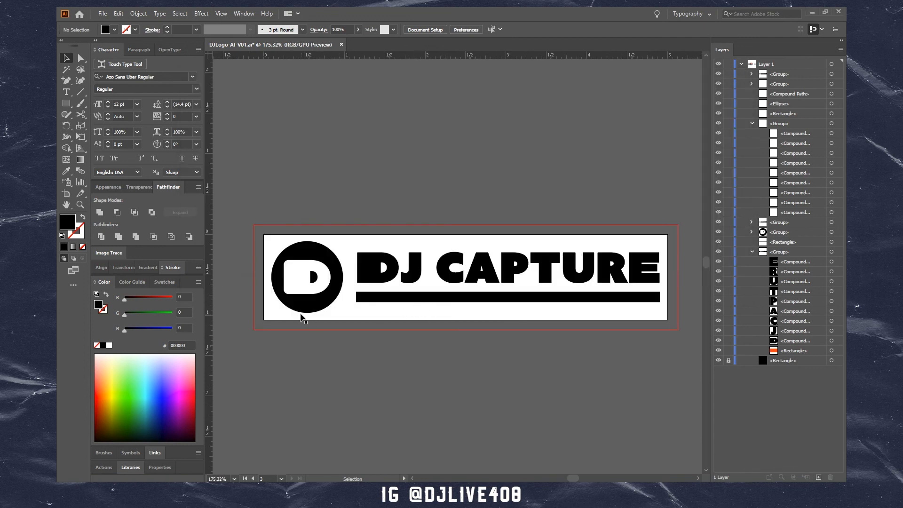
# Fill the horizontal logo on the third artboard with white.
pyautogui.click(322, 306)
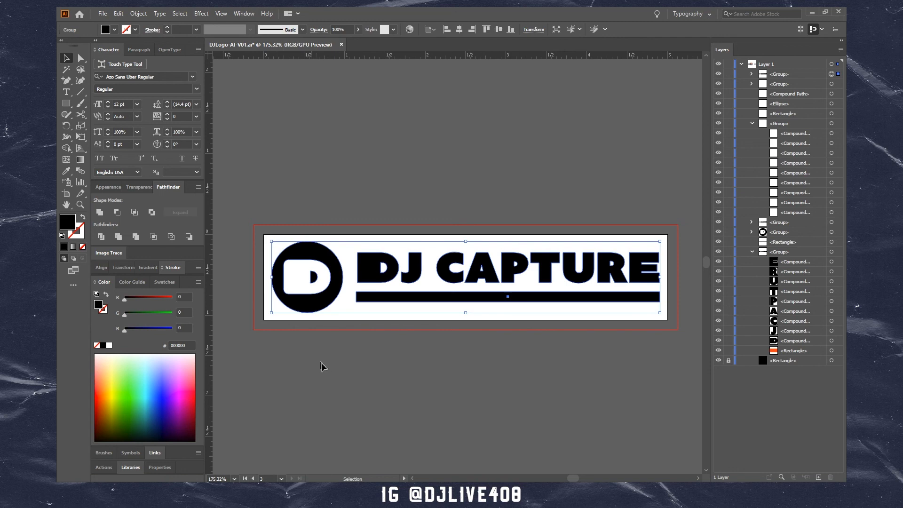
pyautogui.click(110, 346)
pyautogui.click(440, 347)
pyautogui.click(398, 230)
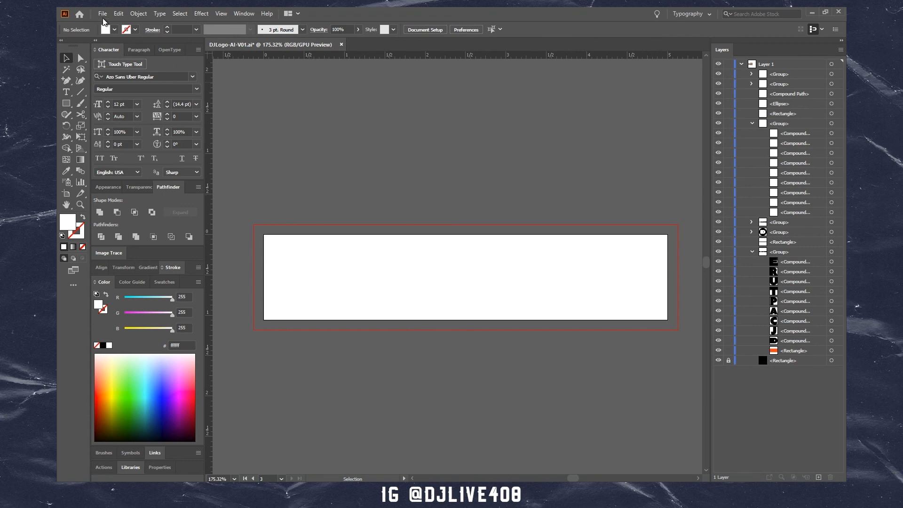
# Reopen Export for Screens and rename the third artboard DJ-Capture-White.
pyautogui.click(103, 15)
pyautogui.moveTo(174, 179)
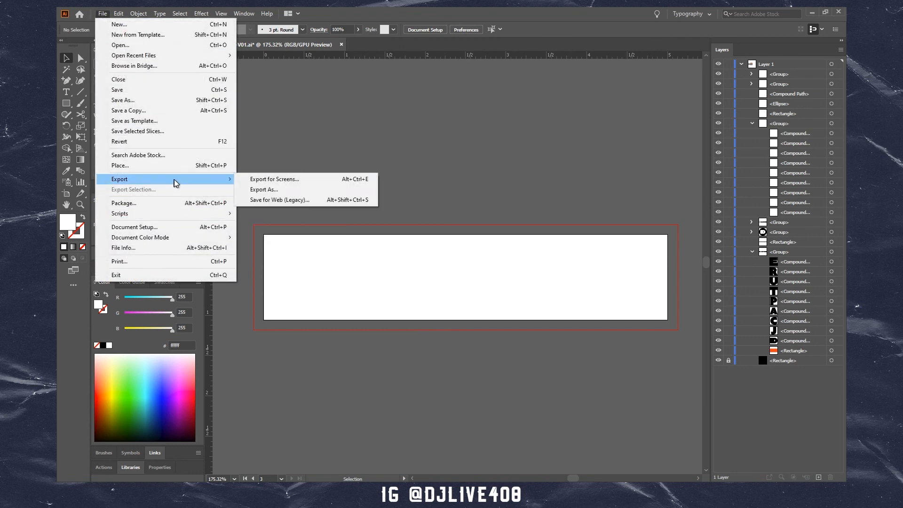
pyautogui.click(284, 178)
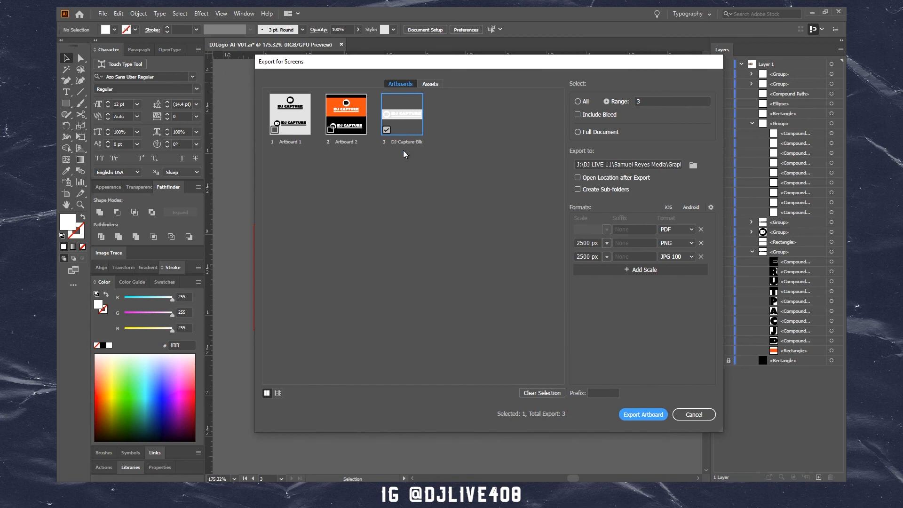
pyautogui.click(414, 142)
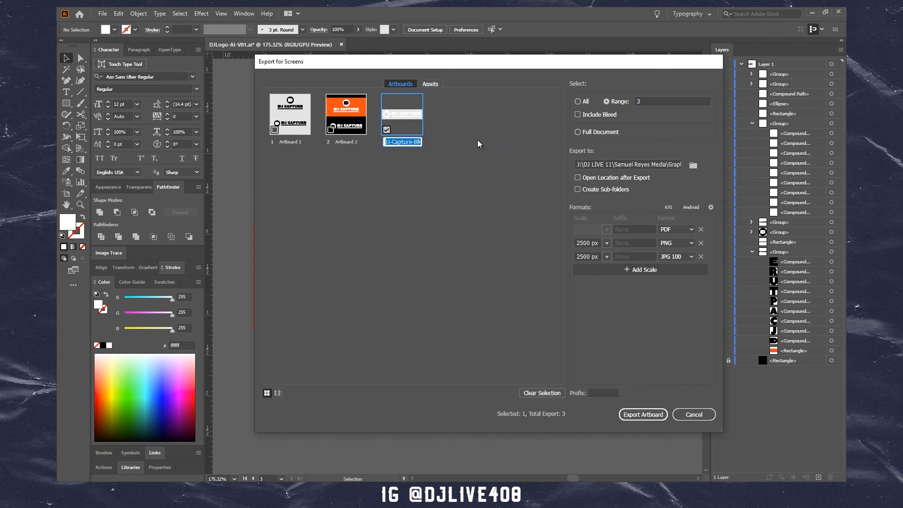
pyautogui.press('Right')
pyautogui.press('BackSpace')
pyautogui.write('Wht')
pyautogui.press('BackSpace')
pyautogui.write('ite')
pyautogui.press('Return')
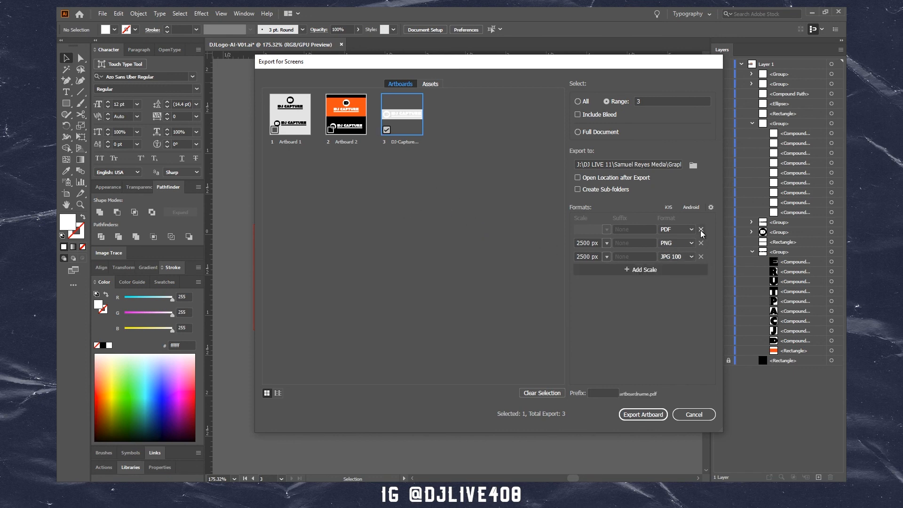
# Remove the JPG 100 format and export the third artboard as PDF and 2500 px PNG.
pyautogui.click(701, 257)
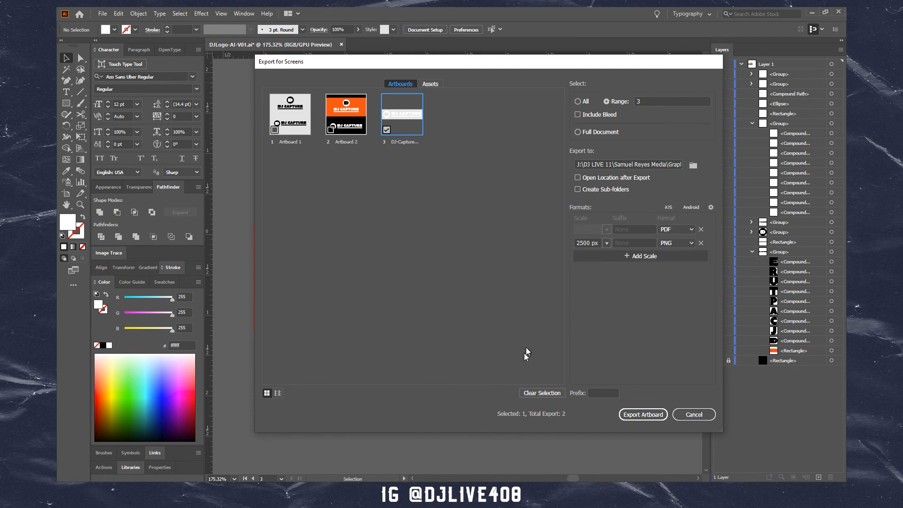
pyautogui.click(644, 416)
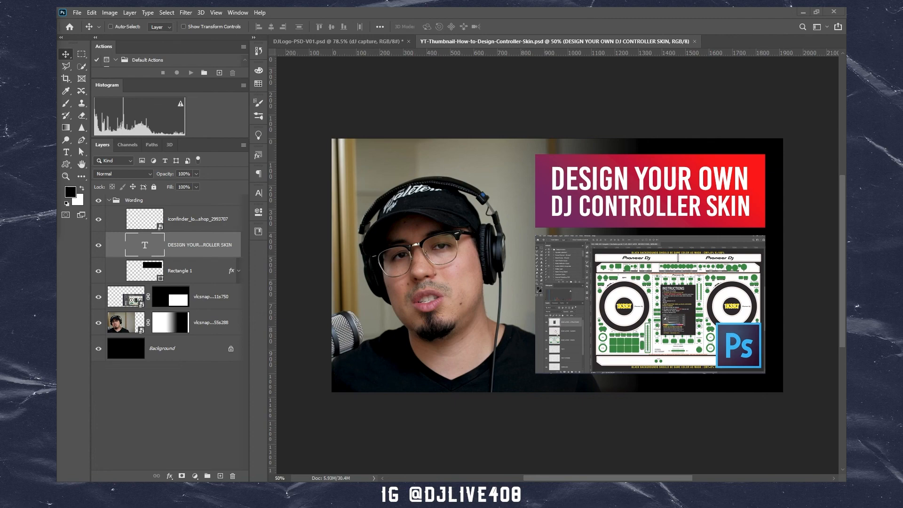
# Switch to Photoshop and resize the Final Files folder window to sit beside the YouTube thumbnail image.
pyautogui.moveTo(58, 42); pyautogui.dragTo(411, 28)
pyautogui.moveTo(652, 242); pyautogui.dragTo(306, 448)
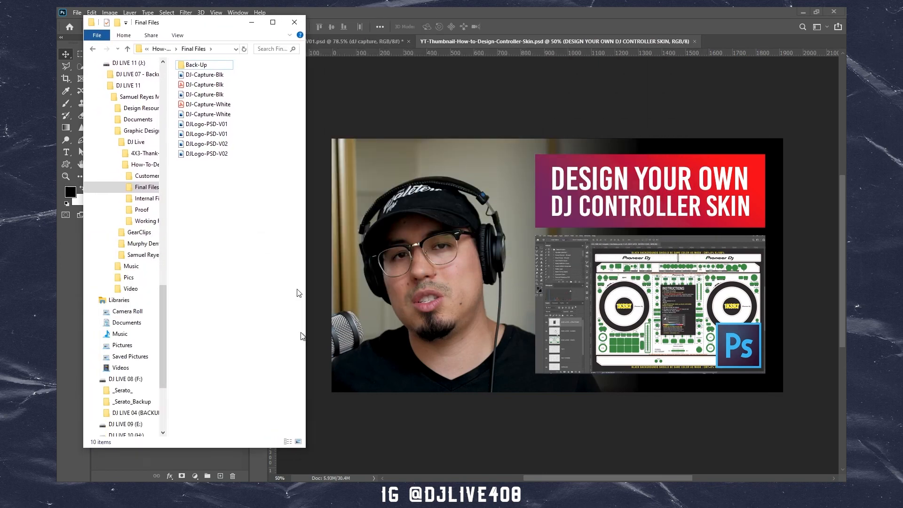
pyautogui.moveTo(226, 31); pyautogui.dragTo(226, 36)
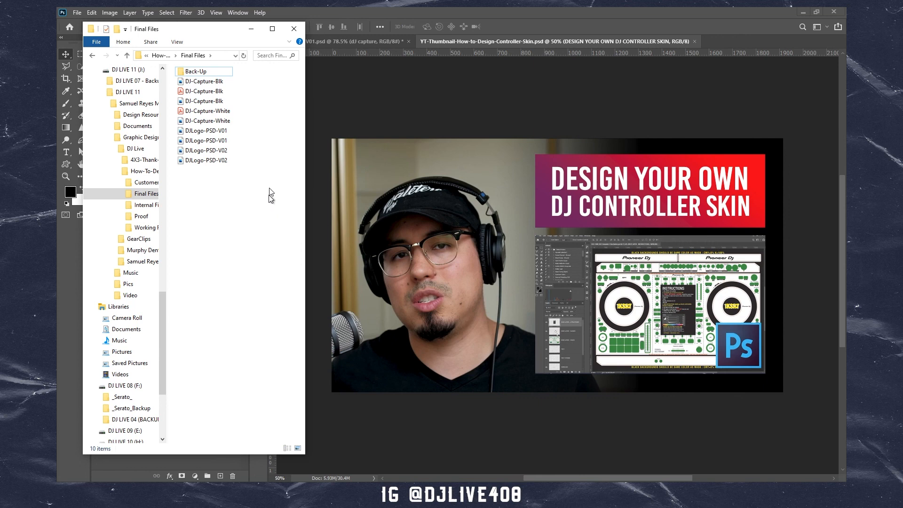
# Place the DJ-Capture-White PDF as a smart object in the thumbnail, scaled to about 130% over the man's shirt.
pyautogui.click(213, 114)
pyautogui.click(224, 115)
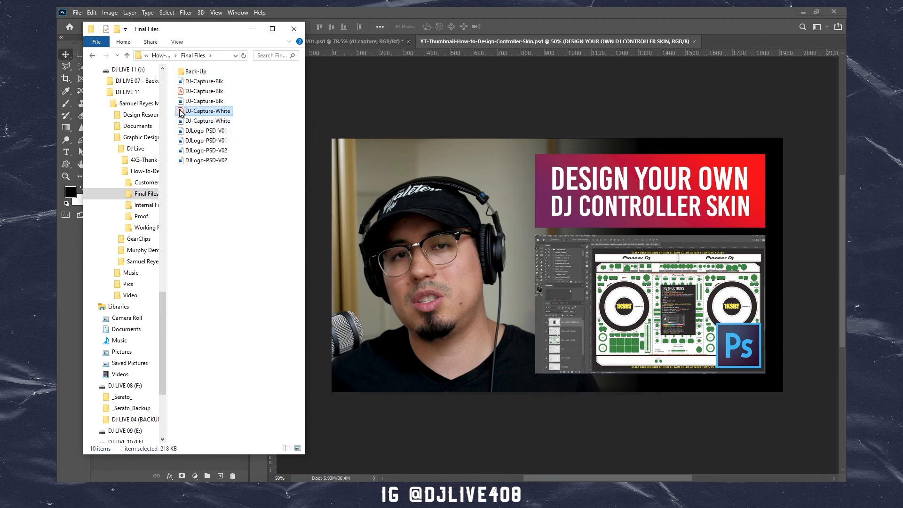
pyautogui.moveTo(181, 113); pyautogui.dragTo(439, 262)
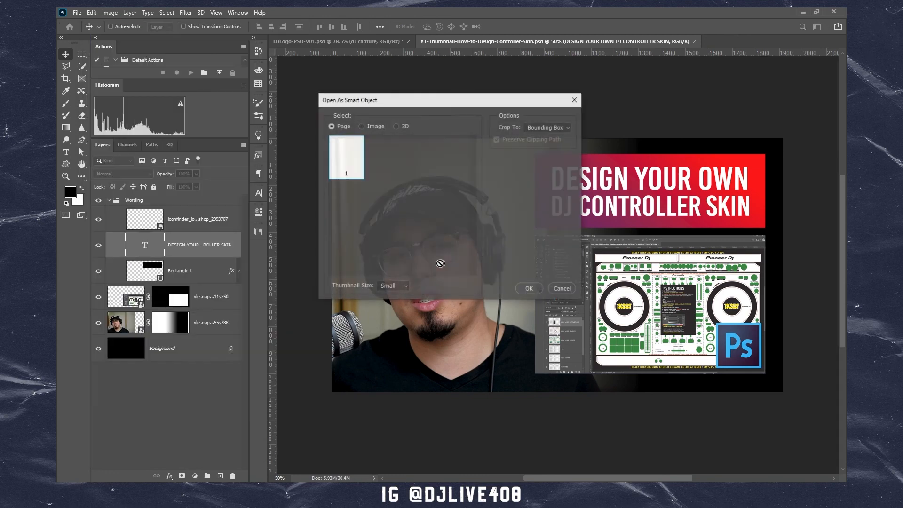
pyautogui.click(529, 289)
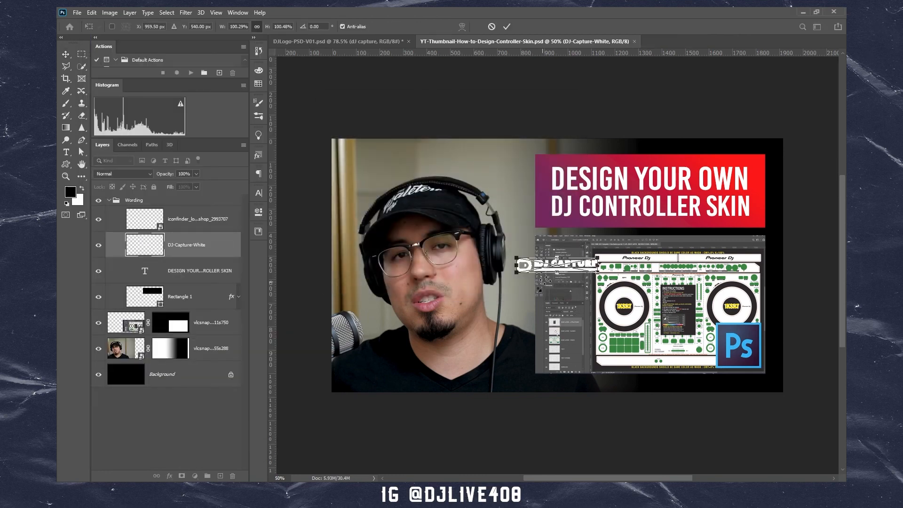
pyautogui.moveTo(584, 269); pyautogui.dragTo(458, 359)
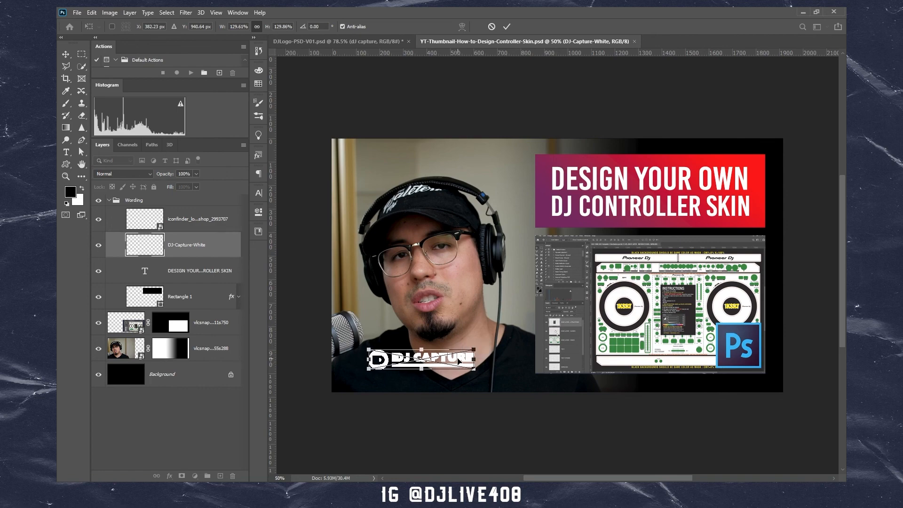
pyautogui.press('Return')
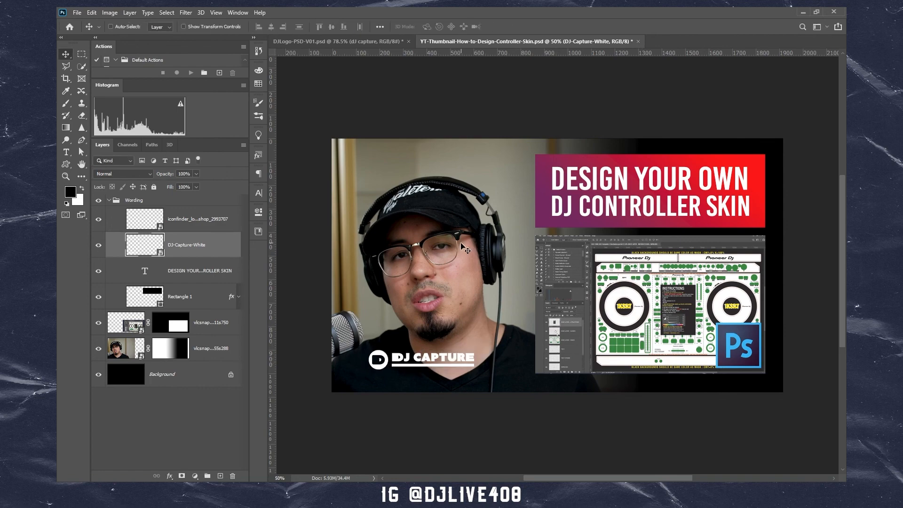
# Examine the placed white logo on the thumbnail at different zoom levels.
pyautogui.hotkey('ctrl', '-')
pyautogui.press('z')
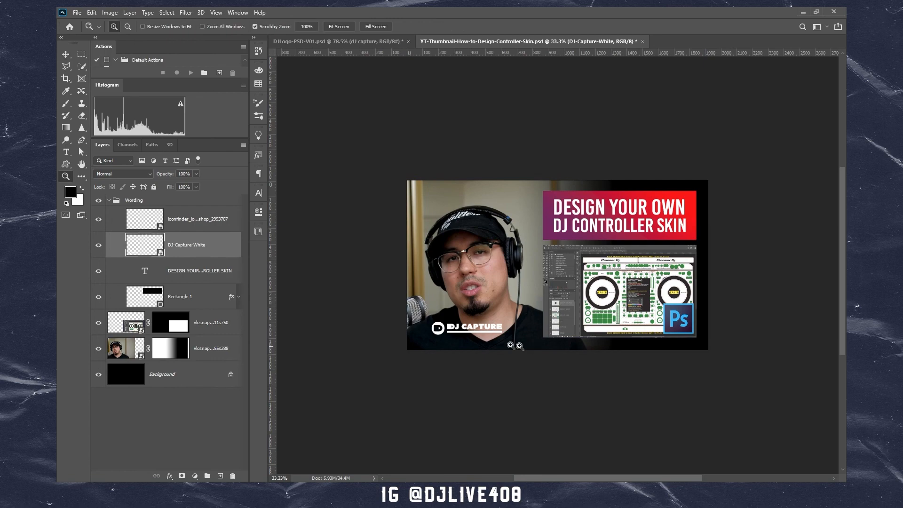
pyautogui.moveTo(479, 329); pyautogui.dragTo(508, 329)
pyautogui.moveTo(421, 331); pyautogui.dragTo(470, 337)
pyautogui.moveTo(568, 331); pyautogui.dragTo(635, 330)
pyautogui.moveTo(652, 330); pyautogui.dragTo(557, 352)
pyautogui.press('v')
pyautogui.press('z')
pyautogui.press('v')
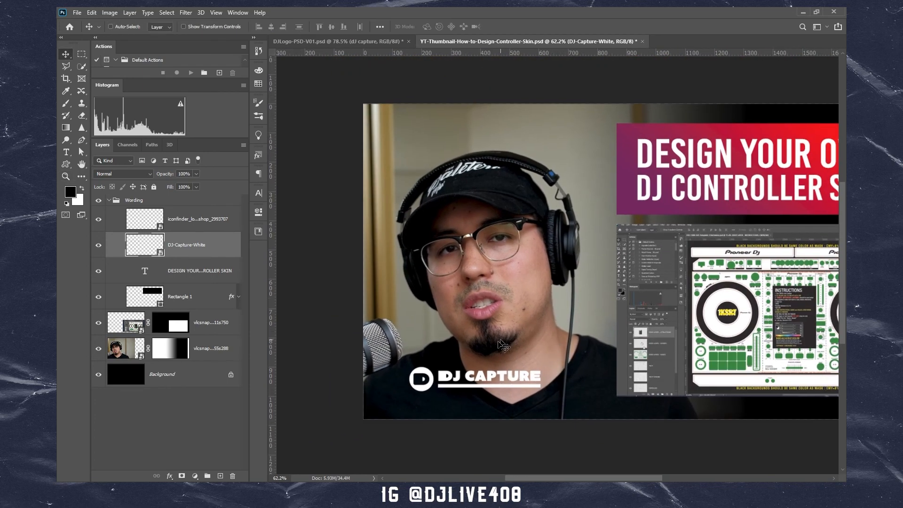
# Enlarge the placed white logo proportionally until it extends beyond the thumbnail's edges.
pyautogui.moveTo(466, 375); pyautogui.dragTo(458, 371)
pyautogui.hotkey('ctrl', 't')
pyautogui.moveTo(533, 362); pyautogui.dragTo(781, 199)
pyautogui.moveTo(803, 174); pyautogui.dragTo(804, 176)
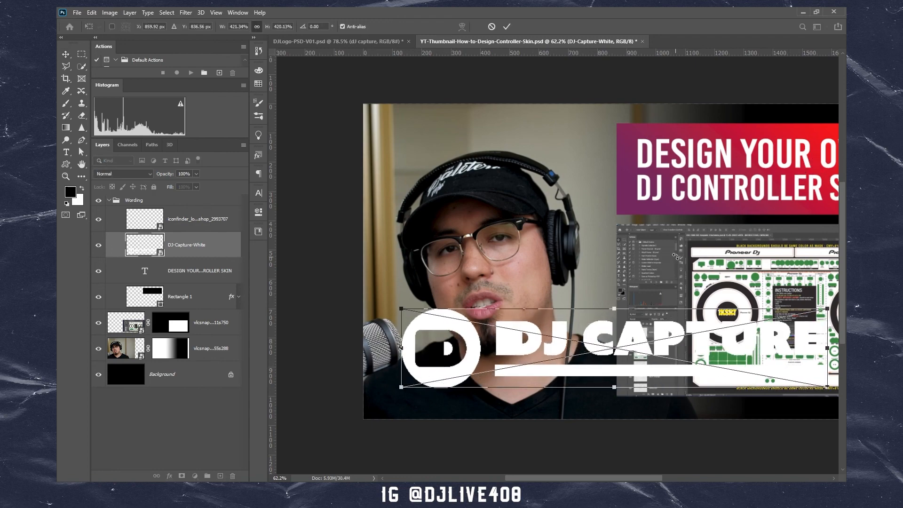
pyautogui.hotkey('ctrl', '-')
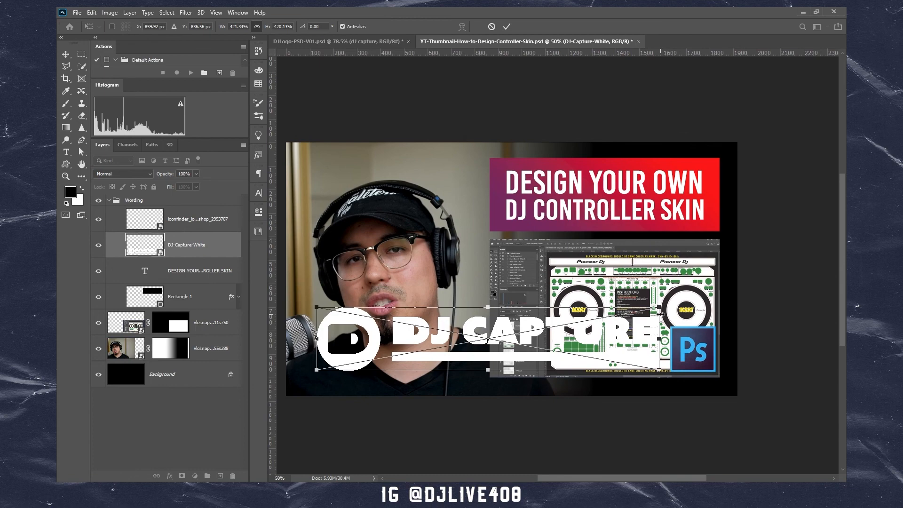
pyautogui.moveTo(657, 308); pyautogui.dragTo(822, 156)
pyautogui.moveTo(642, 330); pyautogui.dragTo(492, 302)
pyautogui.moveTo(701, 348); pyautogui.dragTo(816, 419)
pyautogui.press('Return')
pyautogui.moveTo(640, 335); pyautogui.dragTo(541, 325)
pyautogui.press('z')
pyautogui.moveTo(438, 271); pyautogui.dragTo(477, 280)
pyautogui.moveTo(547, 278); pyautogui.dragTo(486, 267)
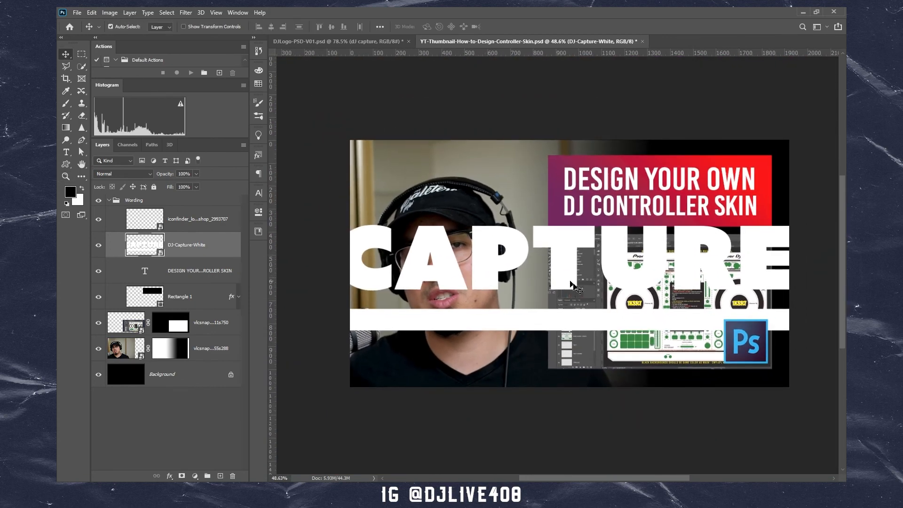
# Scale the white logo back down and place it on the shirt near the thumbnail's lower-left corner.
pyautogui.hotkey('ctrl', 't')
pyautogui.moveTo(804, 354); pyautogui.dragTo(571, 335)
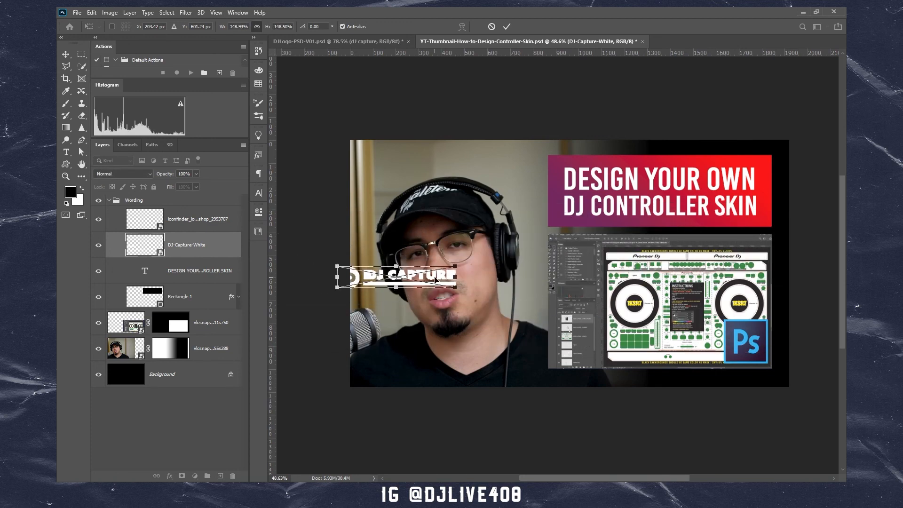
pyautogui.hotkey('ctrl', 'space')
pyautogui.moveTo(482, 361)
pyautogui.mouseDown()
pyautogui.moveTo(553, 355)
pyautogui.moveTo(495, 363)
pyautogui.mouseUp()
pyautogui.moveTo(552, 365); pyautogui.dragTo(526, 387)
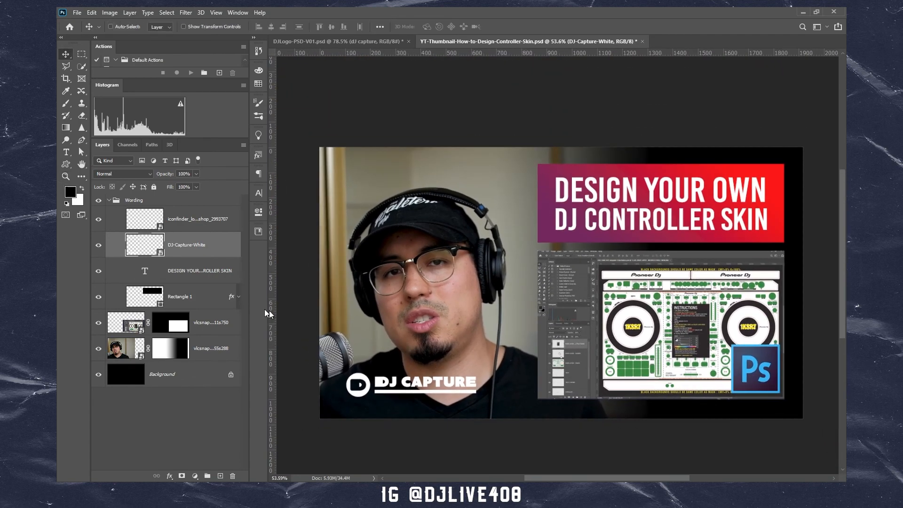